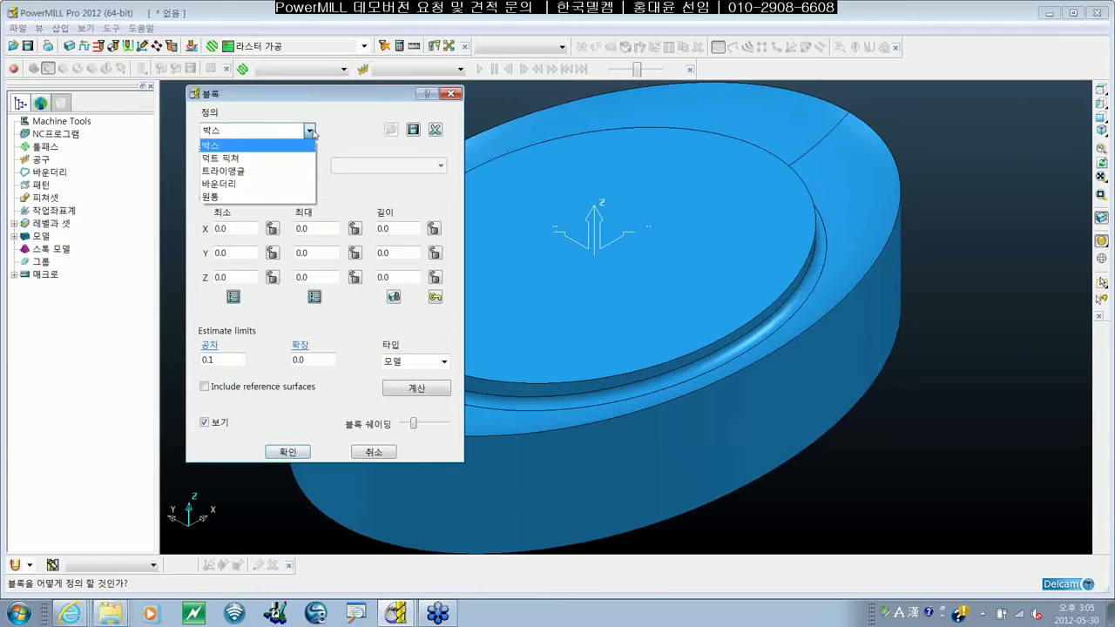
# Define the stock block as a cylinder (원통) and calculate it from the model
pyautogui.click(222, 200)
pyautogui.click(418, 390)
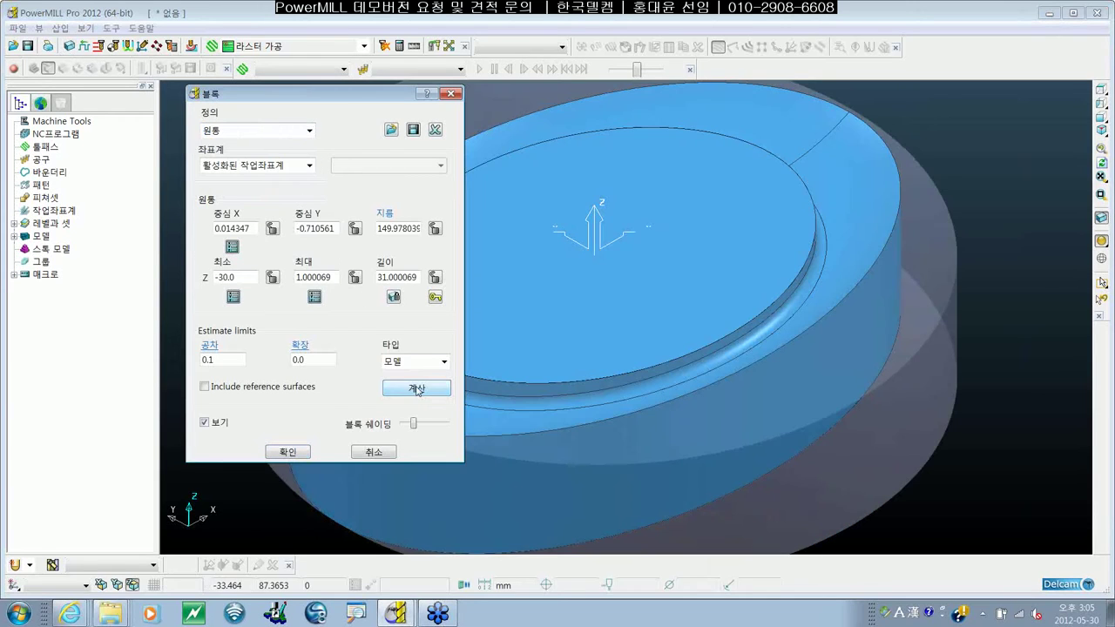
pyautogui.click(710, 297)
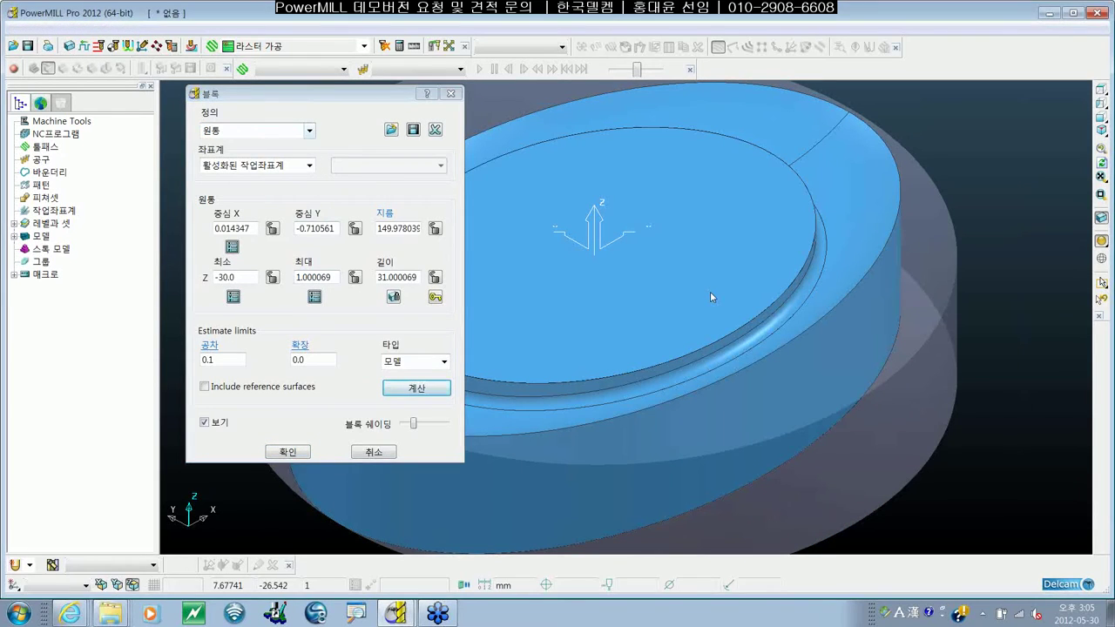
pyautogui.moveTo(711, 296); pyautogui.dragTo(819, 278, button='middle')
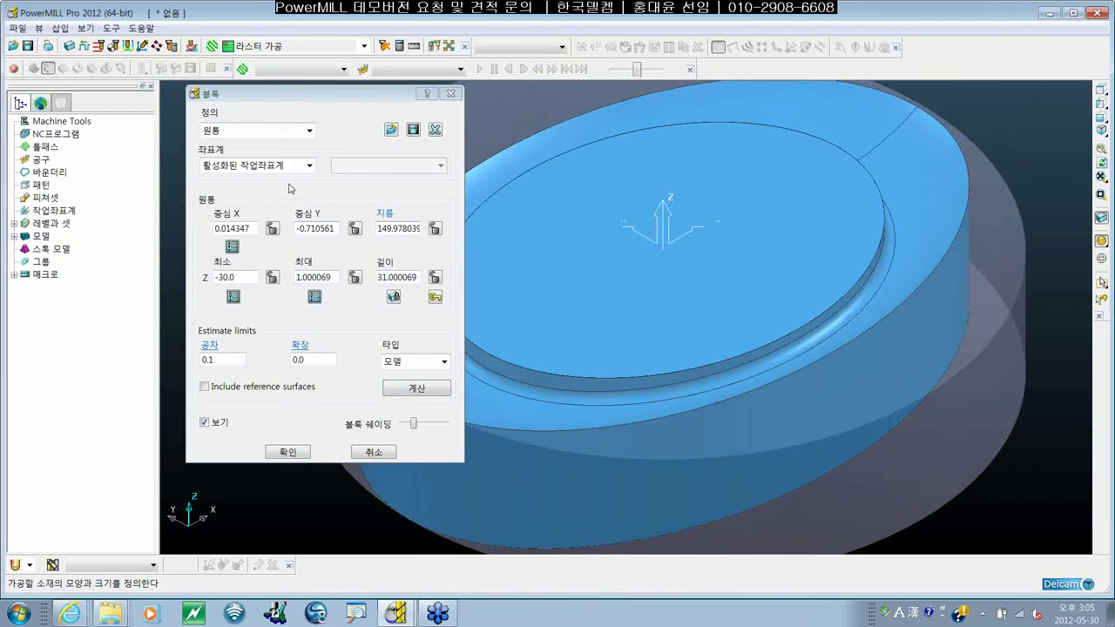
# Define the stock block as a box (박스), calculate it from the model and accept it
pyautogui.click(309, 130)
pyautogui.click(228, 148)
pyautogui.click(434, 392)
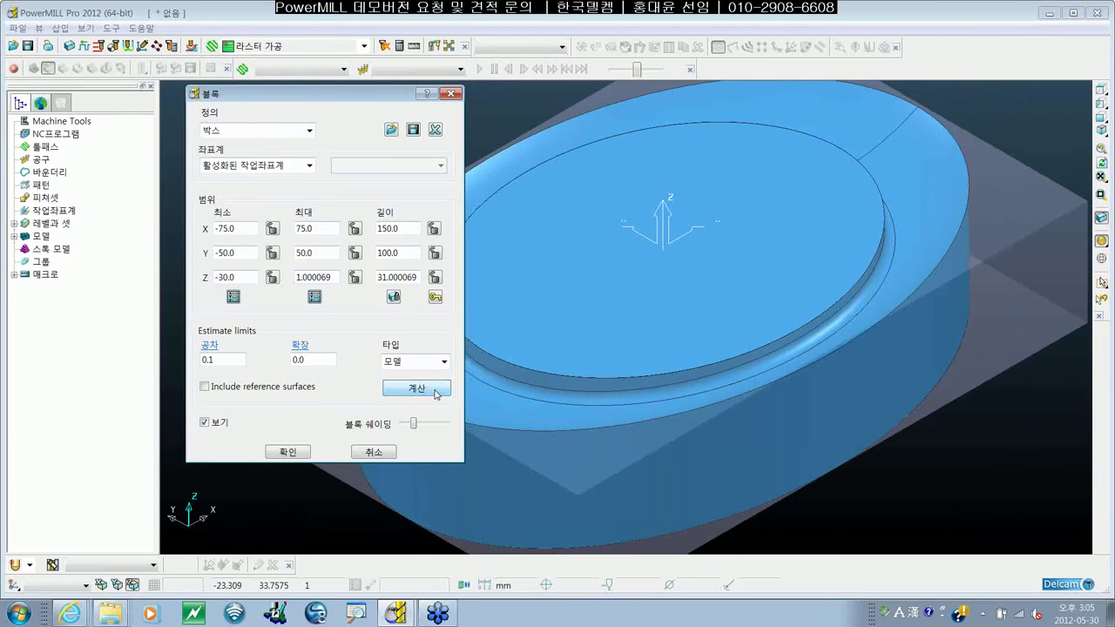
pyautogui.scroll(-5, 754, 355)
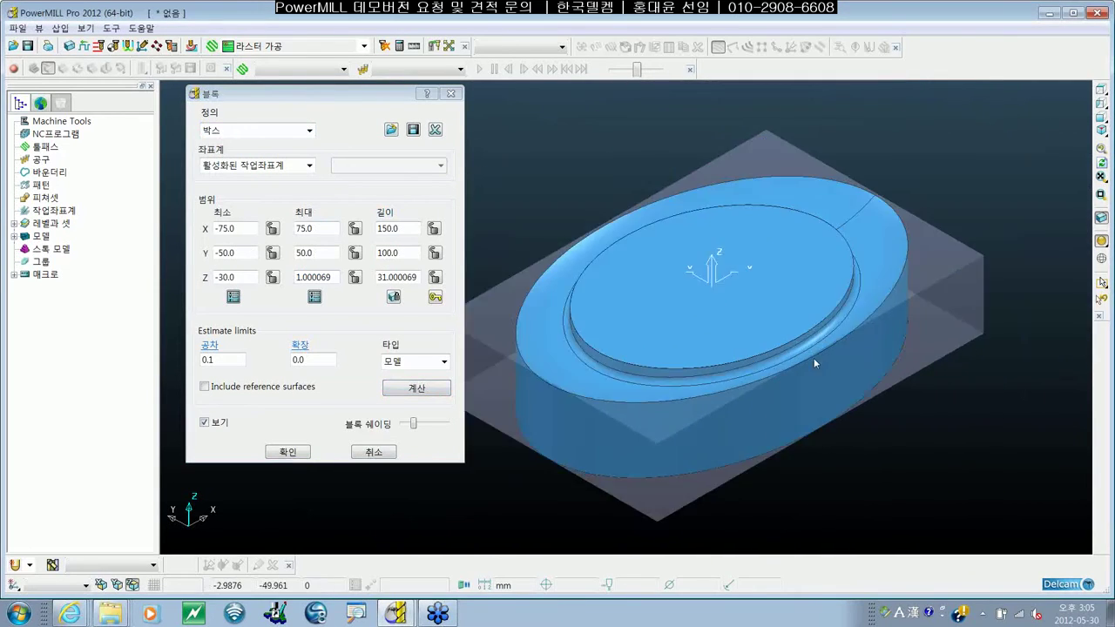
pyautogui.click(288, 451)
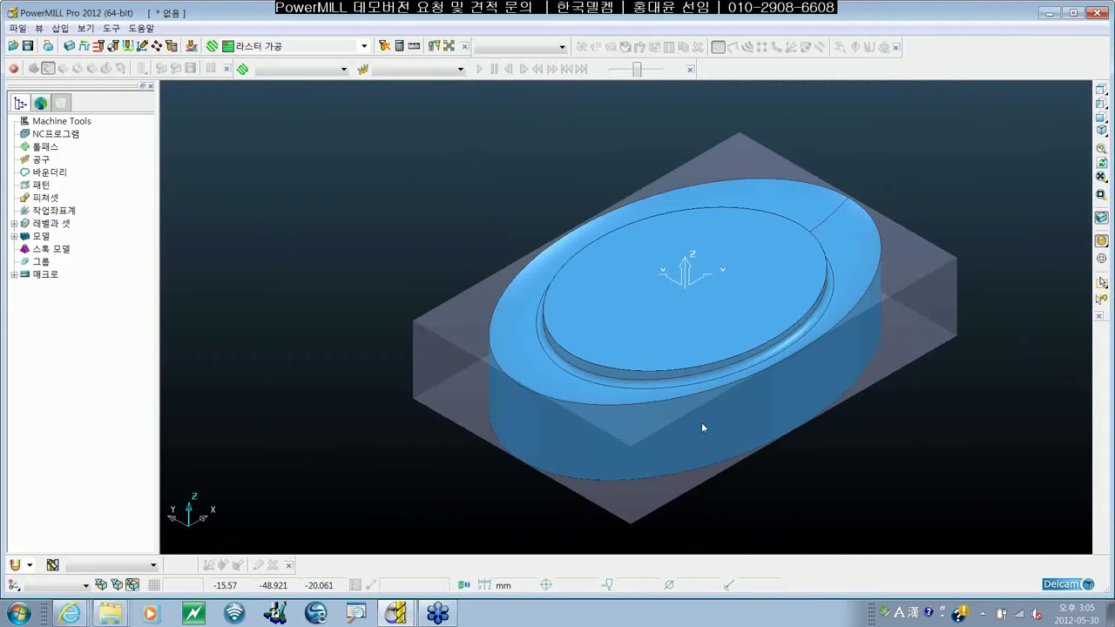
# Start a new toolpath with the corner pencil finishing strategy (코너 펜슬 가공)
pyautogui.keyDown('shift'); pyautogui.moveTo(701, 422); pyautogui.dragTo(679, 422, button='middle'); pyautogui.keyUp('shift')
pyautogui.scroll(2, 681, 331)
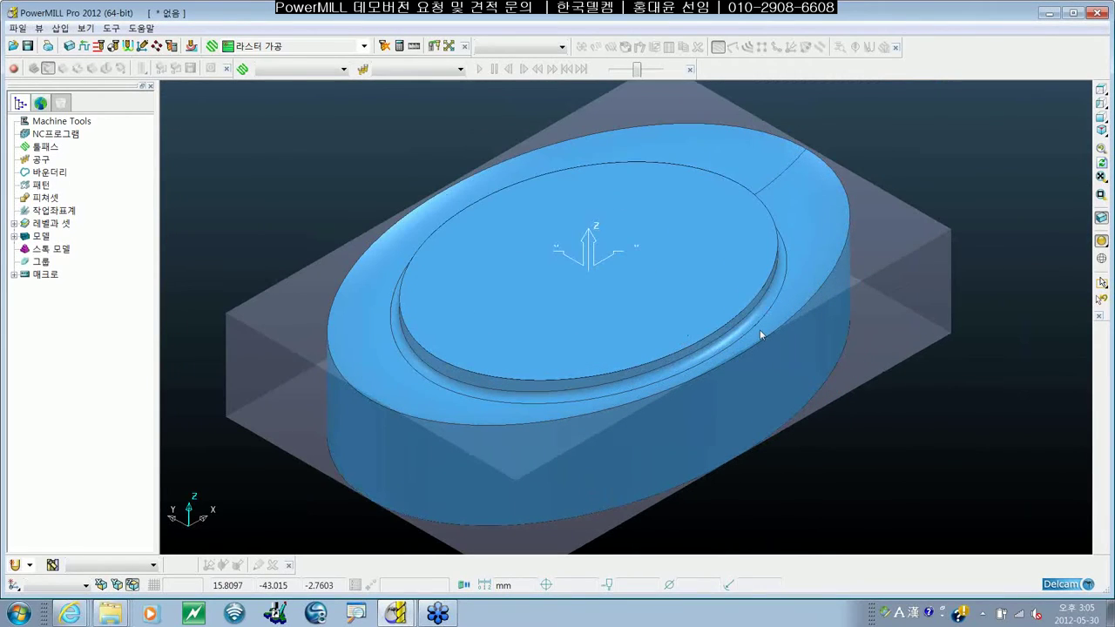
pyautogui.keyDown('shift'); pyautogui.moveTo(749, 332); pyautogui.dragTo(745, 325, button='middle'); pyautogui.keyUp('shift')
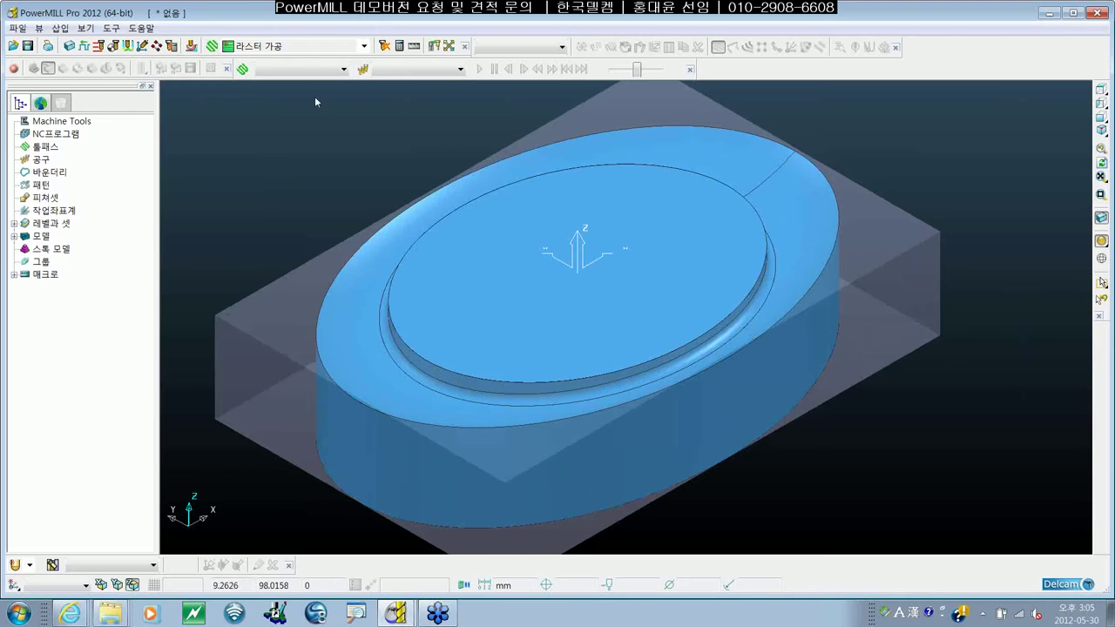
pyautogui.click(210, 47)
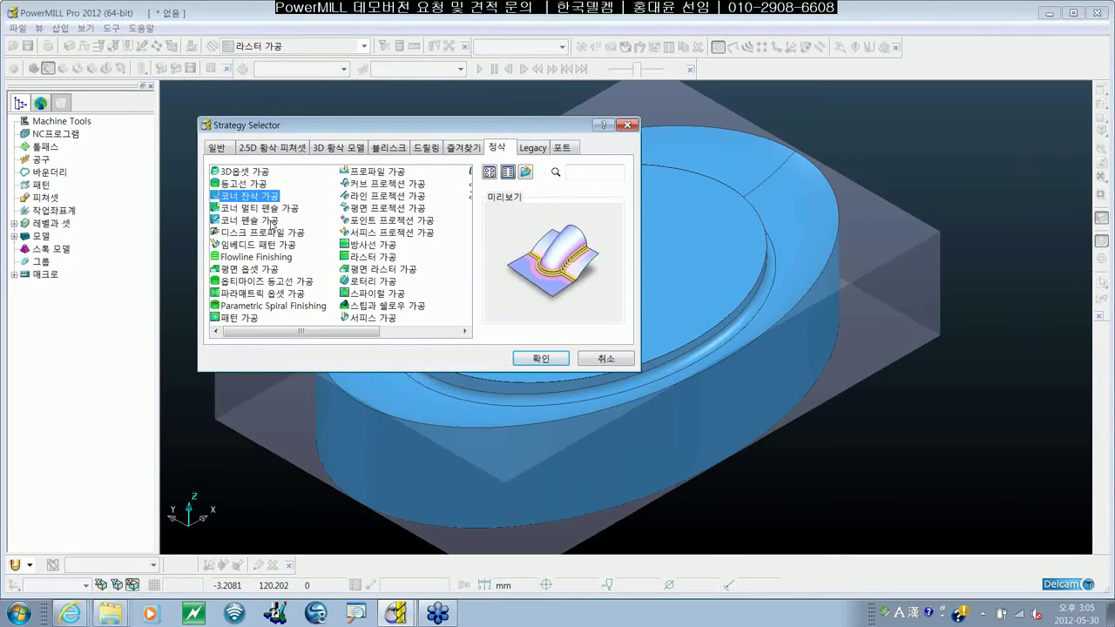
pyautogui.click(270, 221)
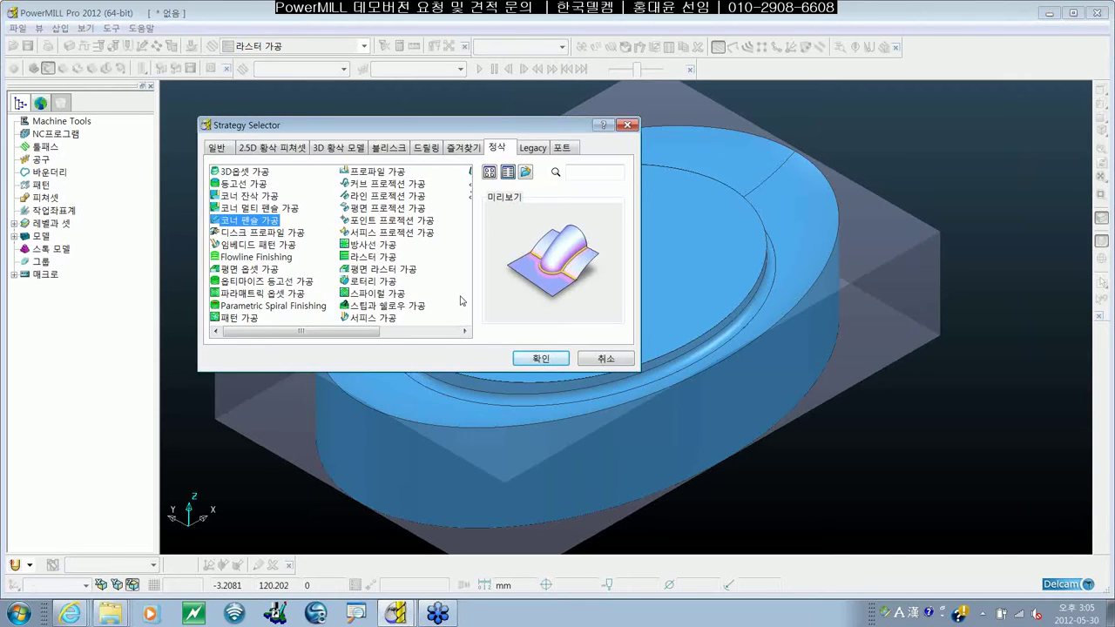
pyautogui.click(533, 357)
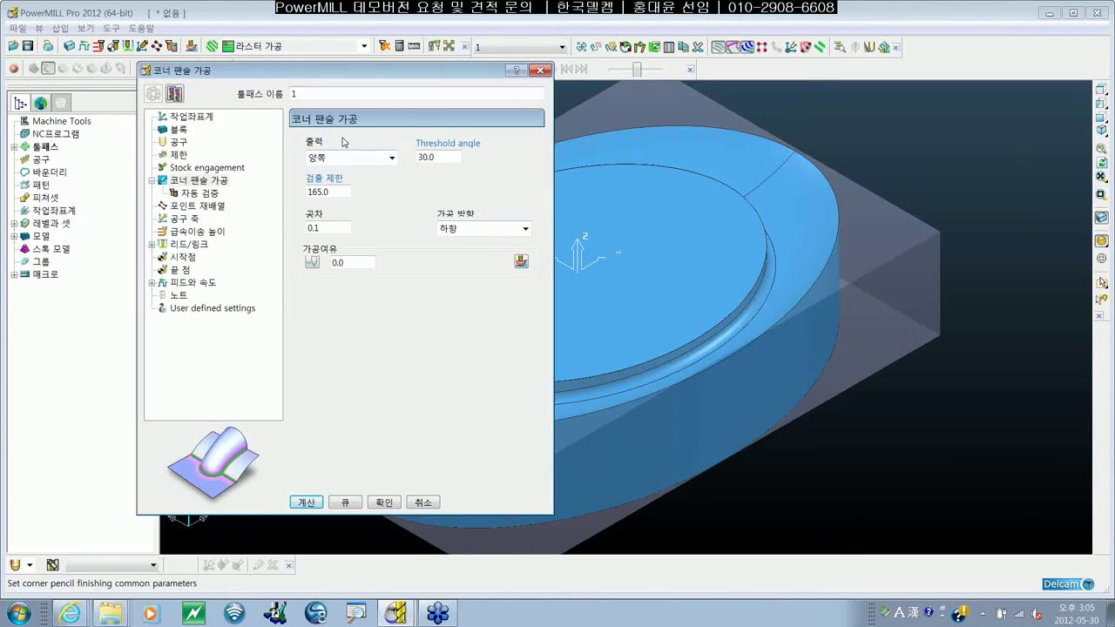
# Create a ball nosed tool with a diameter of 6 mm for the corner pencil toolpath and name it B6
pyautogui.click(177, 143)
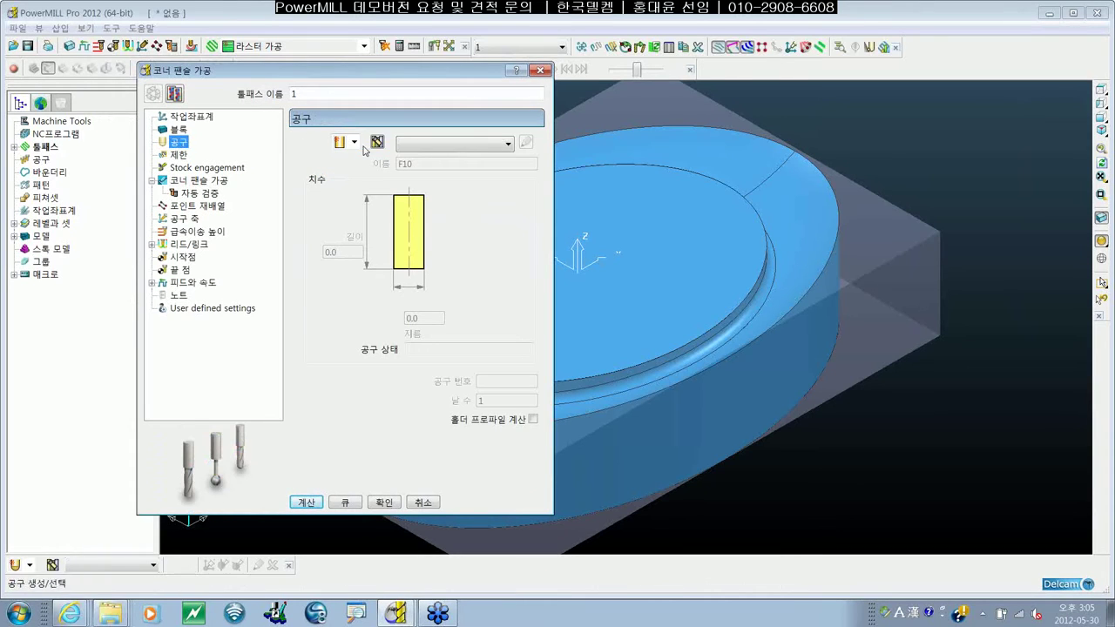
pyautogui.click(353, 142)
pyautogui.click(340, 173)
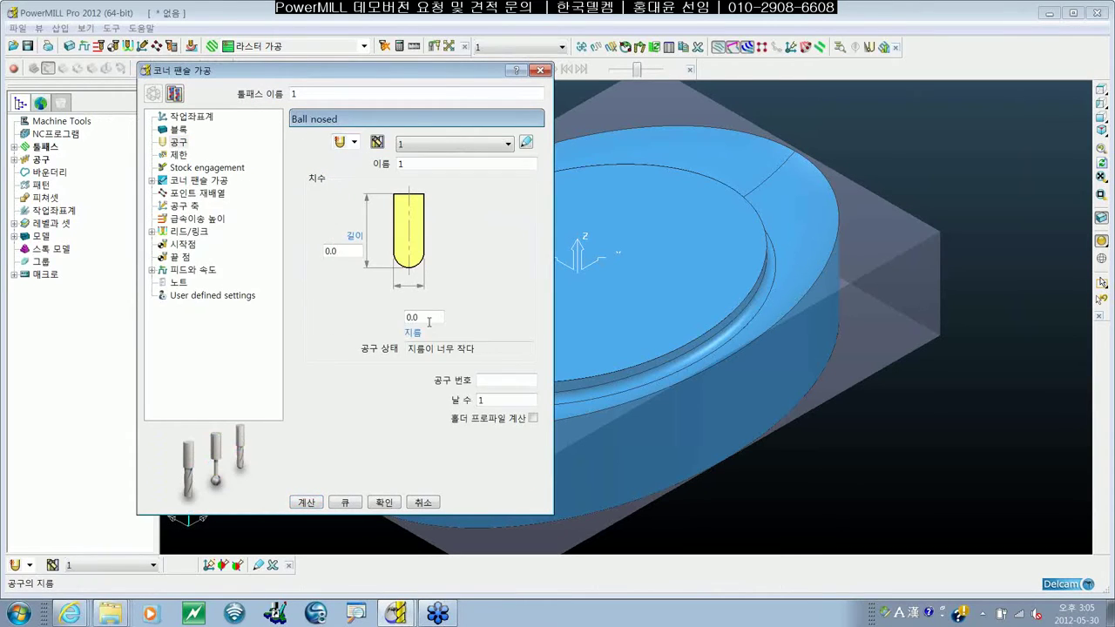
pyautogui.click(424, 317)
pyautogui.write('6')
pyautogui.press('Tab')
pyautogui.write('B6')
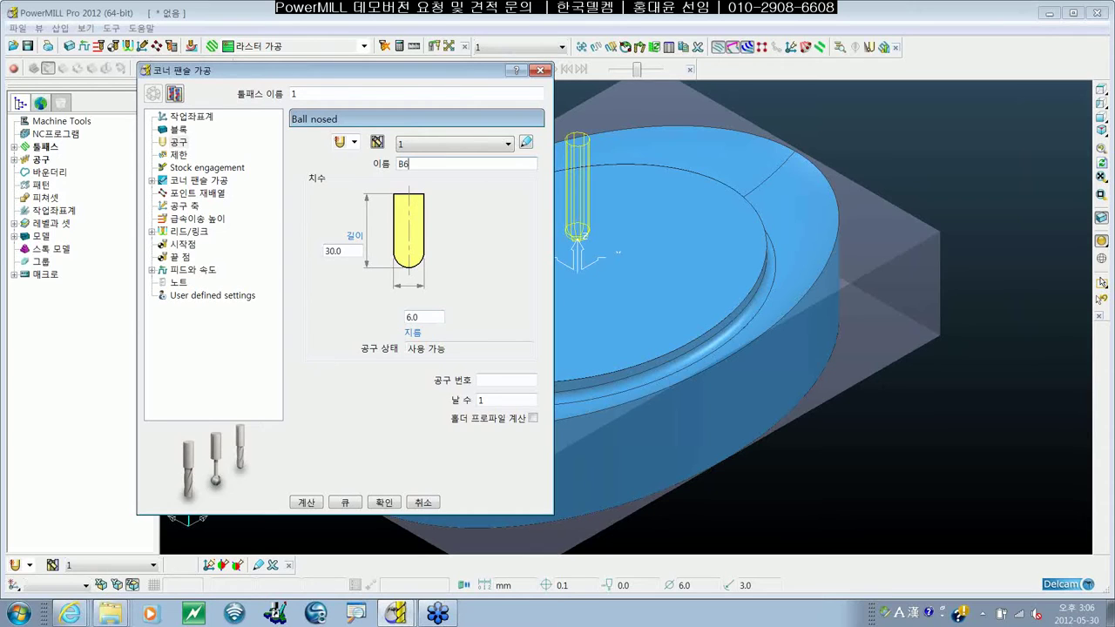
pyautogui.press('Tab')
pyautogui.write('1')
pyautogui.click(174, 130)
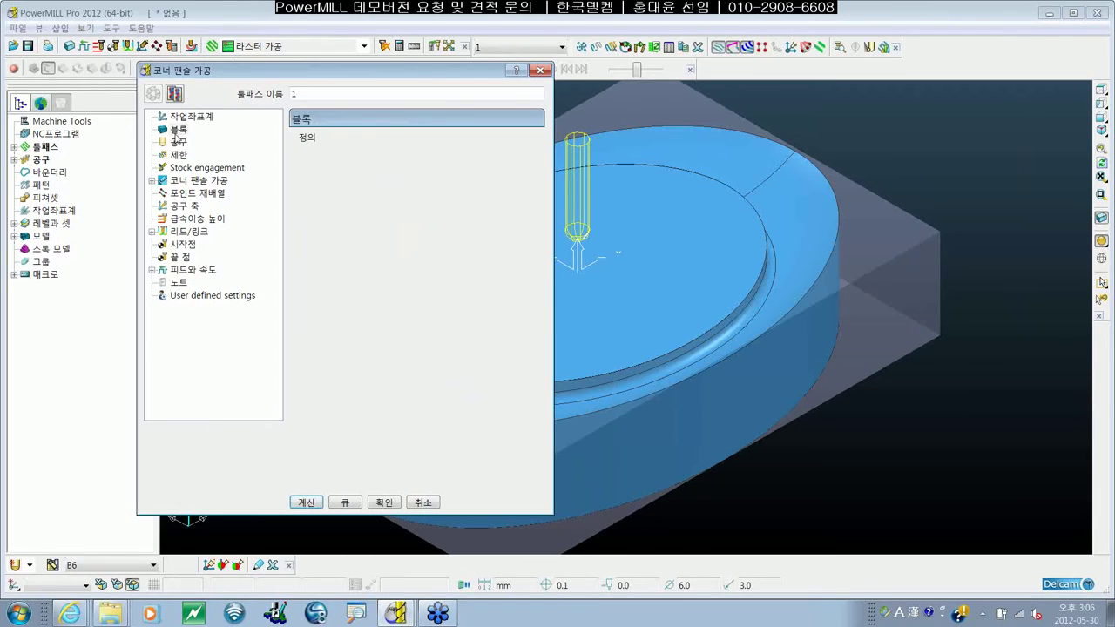
pyautogui.click(179, 142)
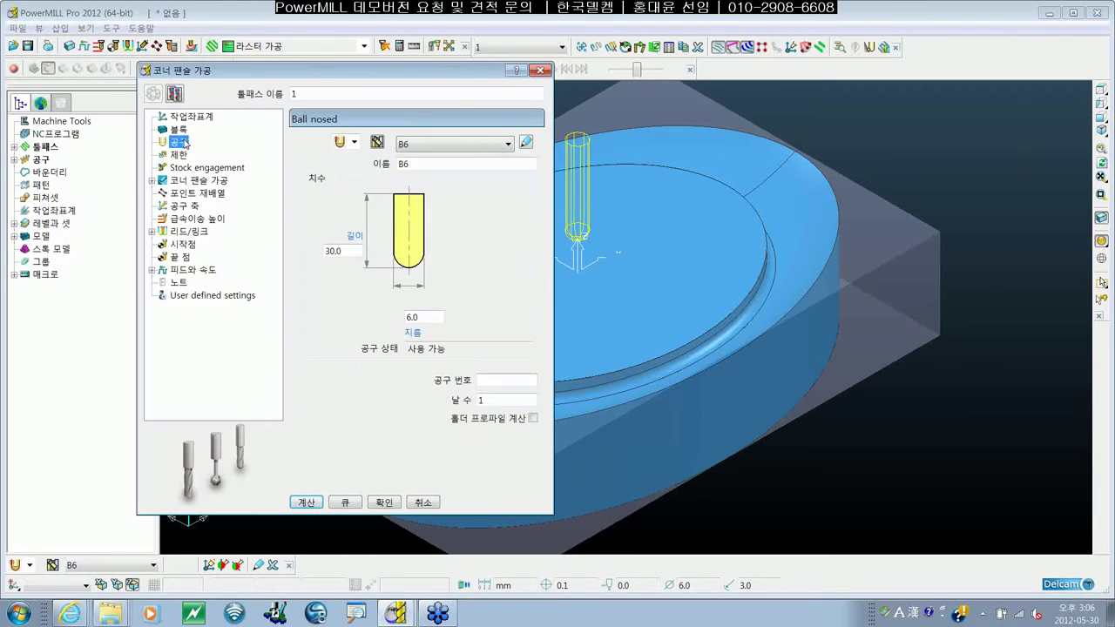
# Calculate the rapid move heights from the block and compute the corner pencil toolpath, closing its settings
pyautogui.click(213, 222)
pyautogui.click(514, 385)
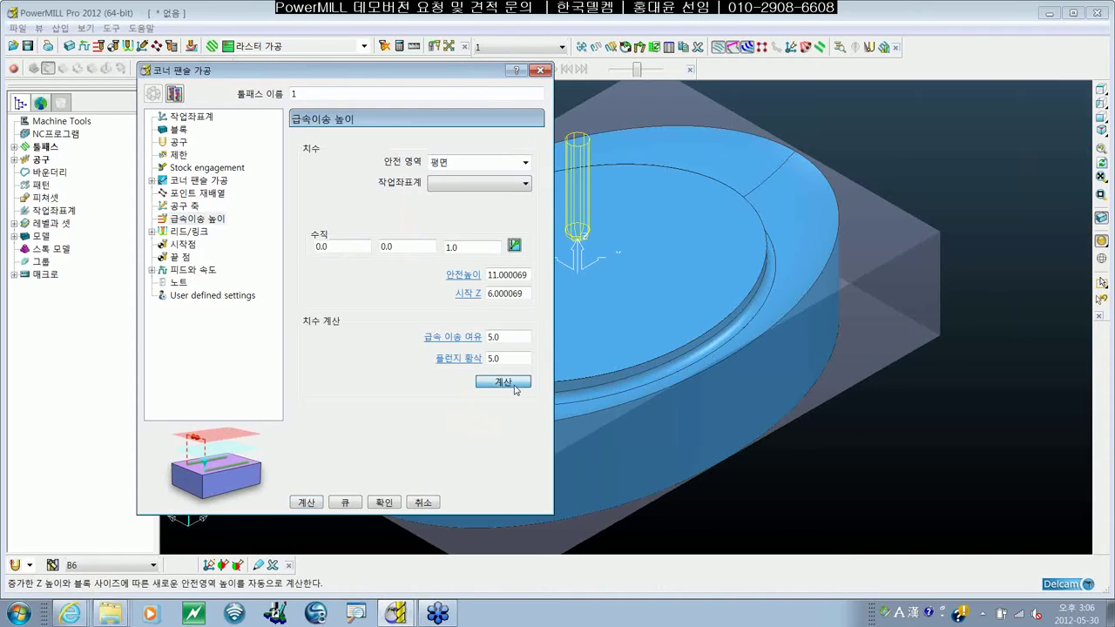
pyautogui.click(307, 503)
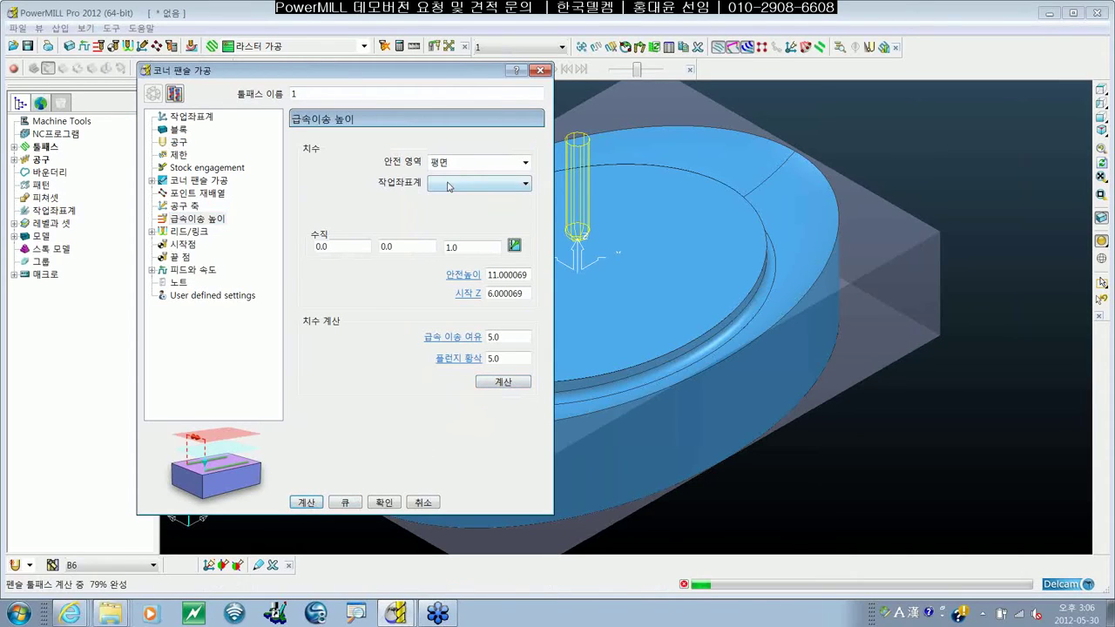
pyautogui.click(541, 71)
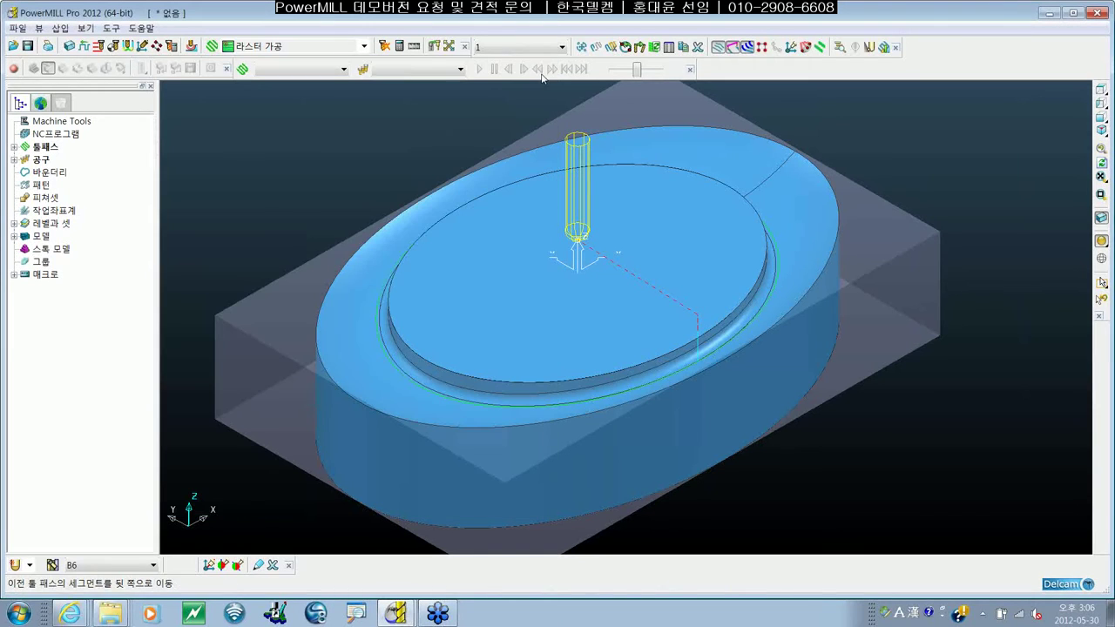
# Examine the corner pencil toolpath along the fillet around the raised oval from several viewpoints
pyautogui.keyDown('shift'); pyautogui.moveTo(712, 318); pyautogui.dragTo(726, 320, button='middle'); pyautogui.keyUp('shift')
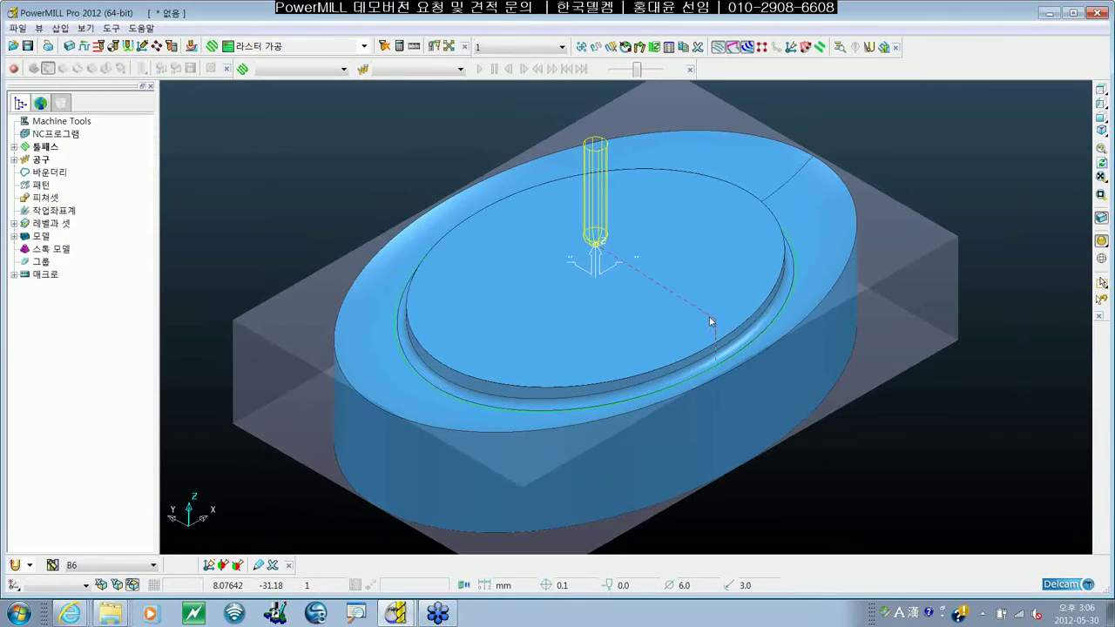
pyautogui.scroll(3, 710, 321)
pyautogui.scroll(-2, 712, 314)
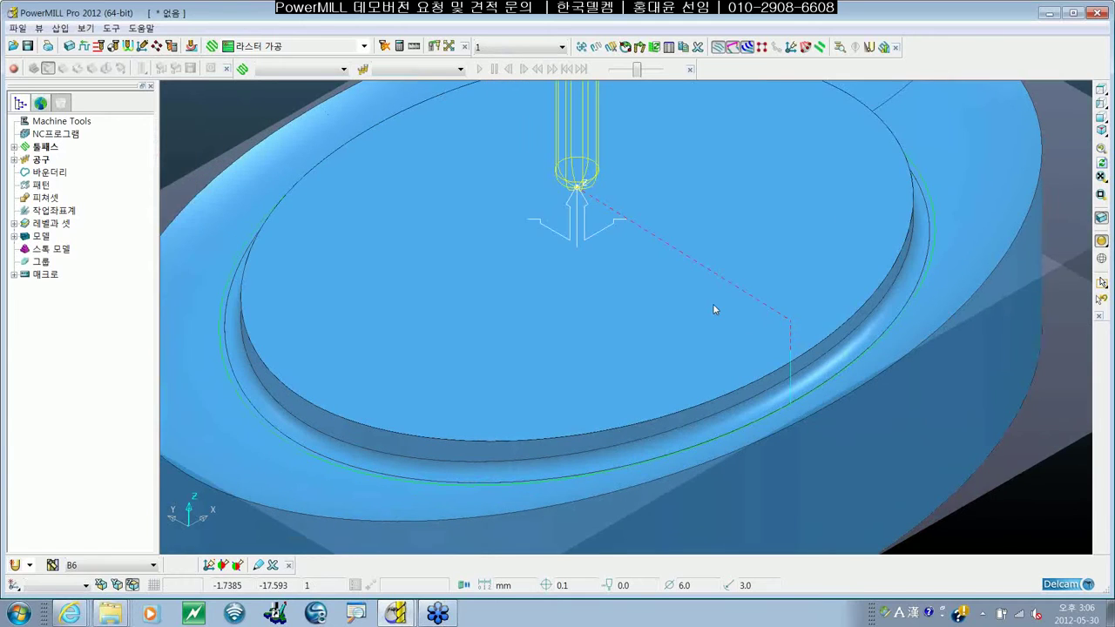
pyautogui.scroll(2, 469, 419)
pyautogui.moveTo(470, 419); pyautogui.dragTo(623, 394, button='middle')
pyautogui.scroll(2, 622, 394)
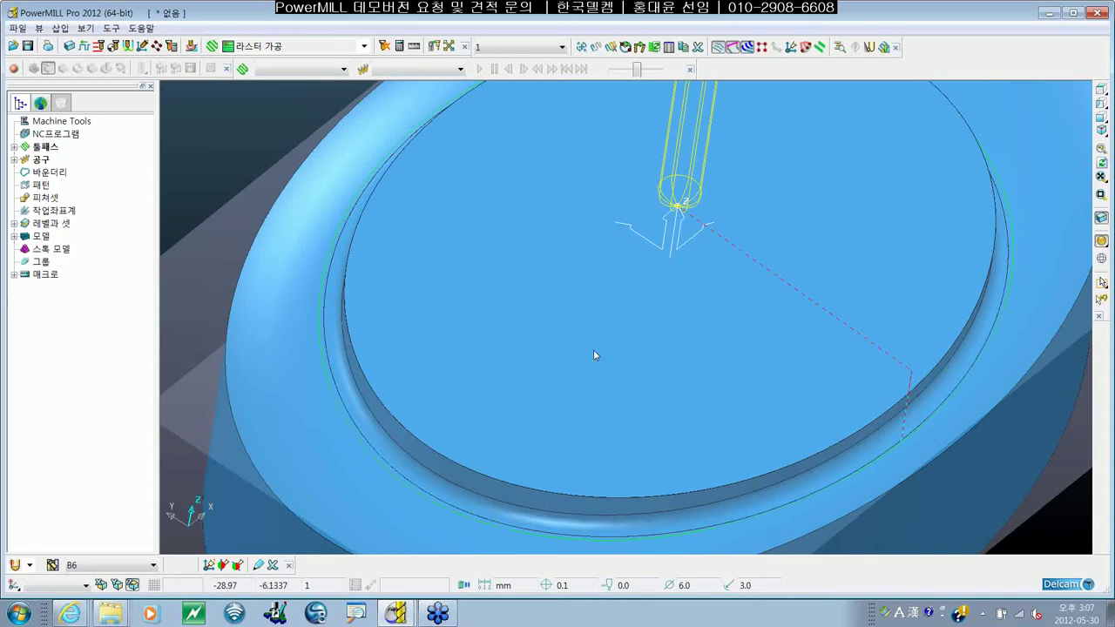
pyautogui.moveTo(595, 351); pyautogui.dragTo(655, 445, button='middle')
pyautogui.scroll(-3, 655, 445)
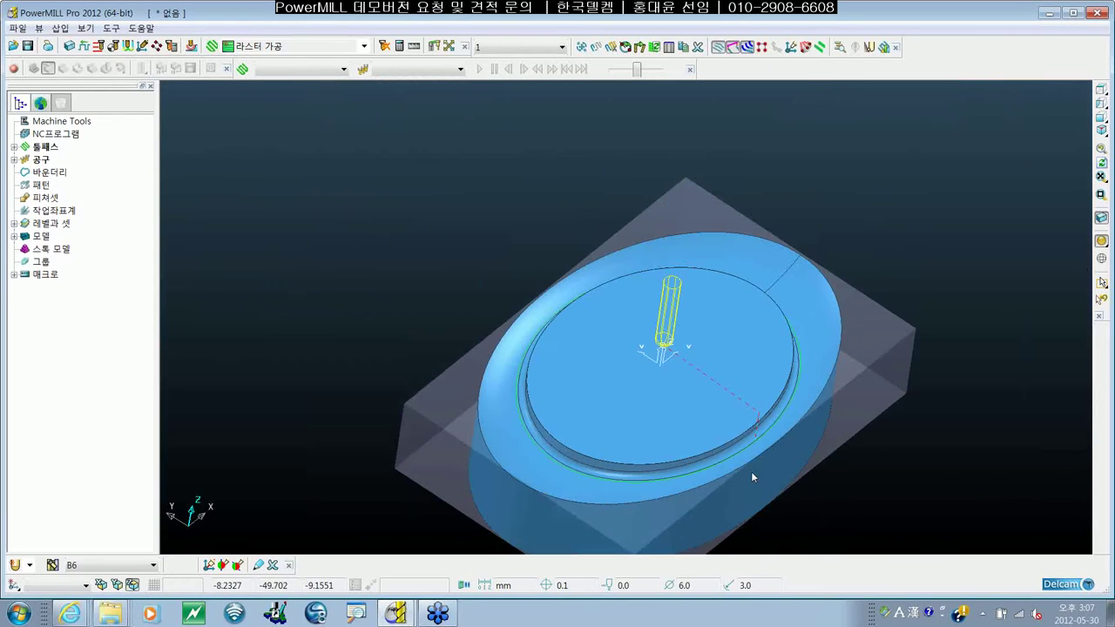
pyautogui.keyDown('shift'); pyautogui.moveTo(751, 471); pyautogui.dragTo(690, 407, button='middle'); pyautogui.keyUp('shift')
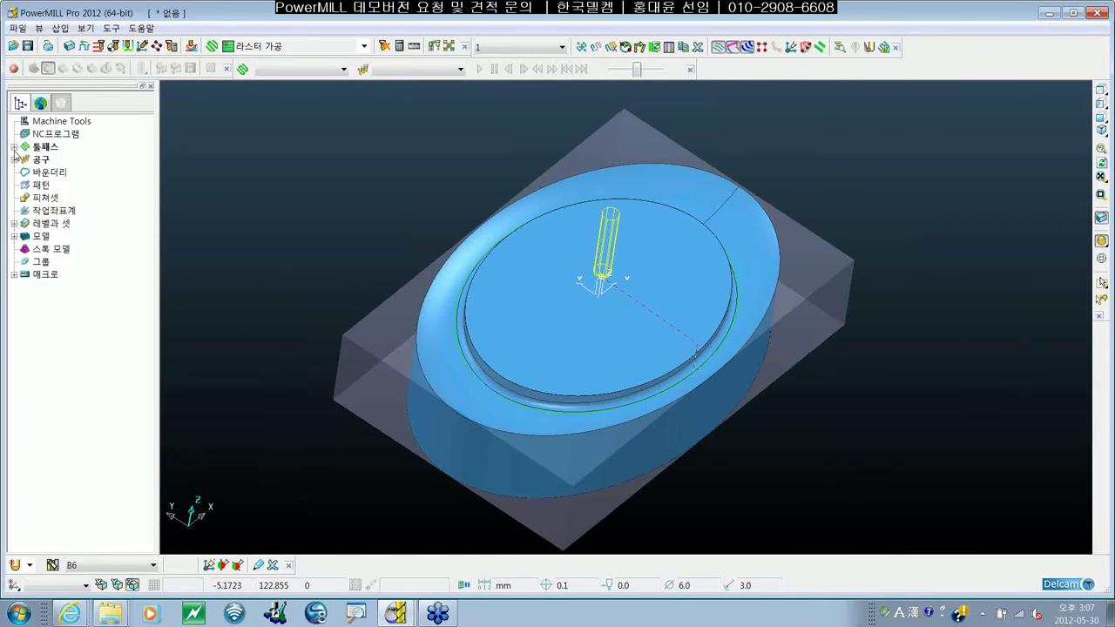
# Deactivate toolpath 1 and start a new toolpath with the corner finishing strategy (코너 잔삭 가공)
pyautogui.doubleClick(55, 163)
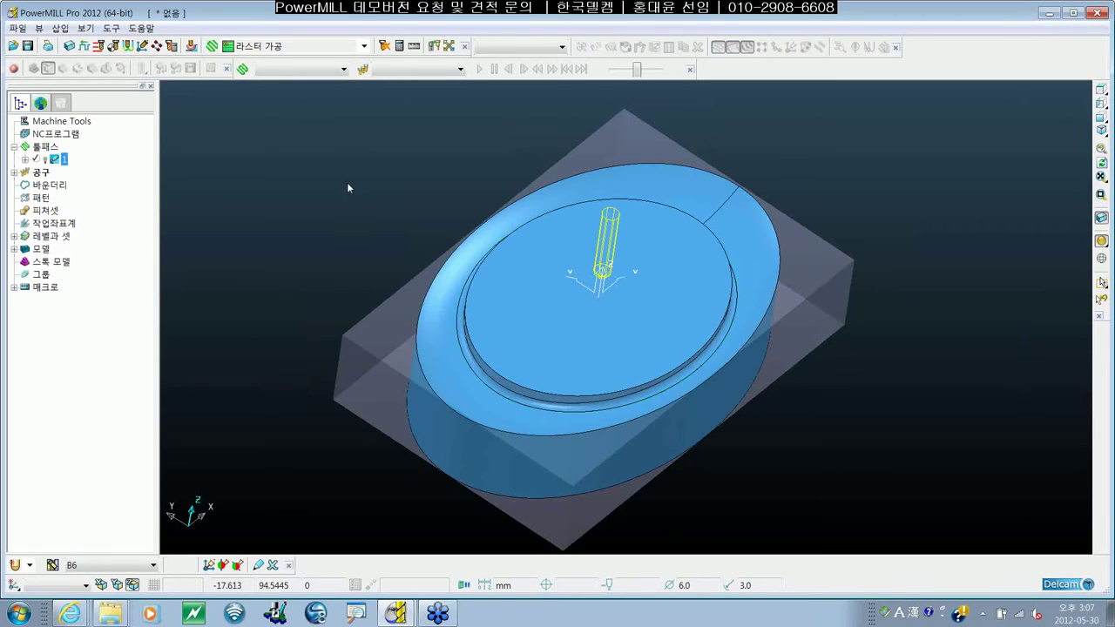
pyautogui.click(211, 46)
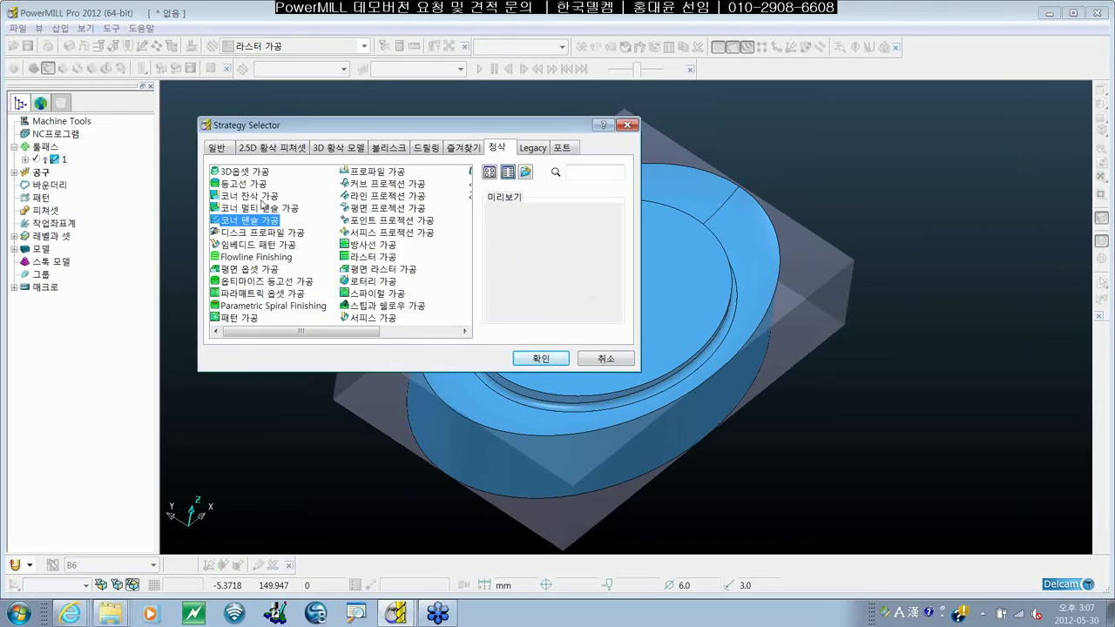
pyautogui.doubleClick(260, 199)
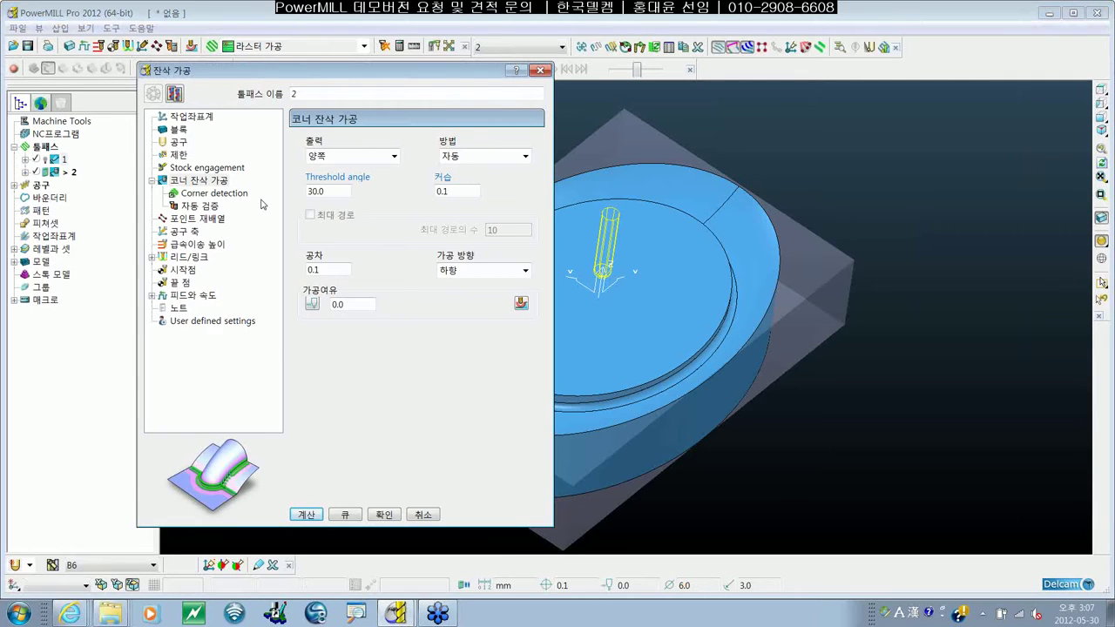
pyautogui.moveTo(351, 75); pyautogui.dragTo(435, 78)
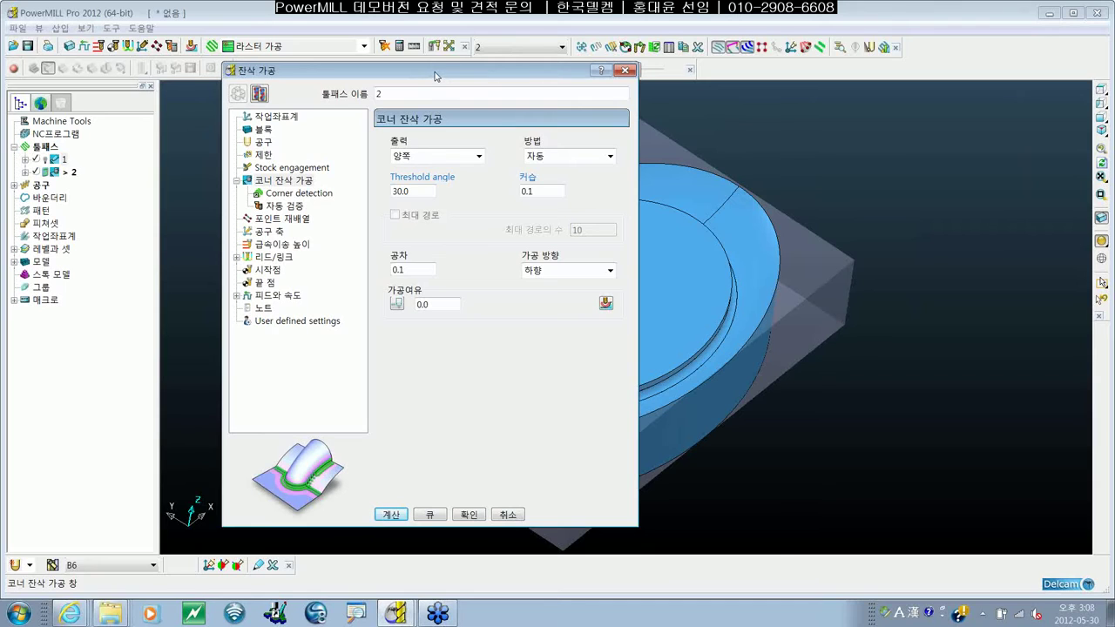
# Create a ball nosed tool with a diameter of 2 mm for the corner finishing toolpath and name it B2
pyautogui.click(265, 143)
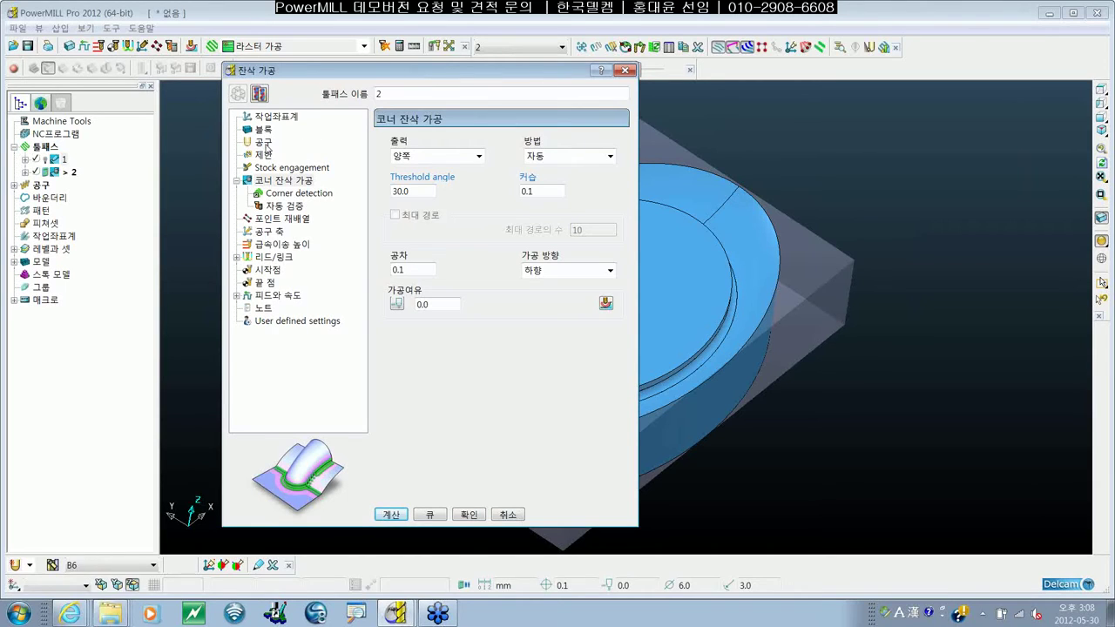
pyautogui.click(425, 142)
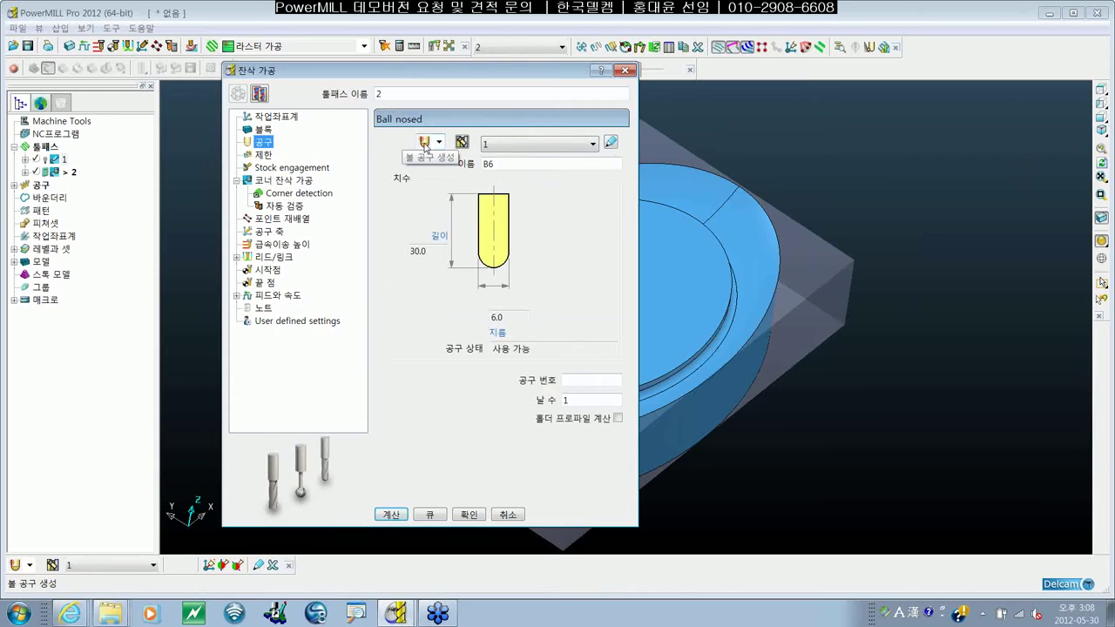
pyautogui.write('2')
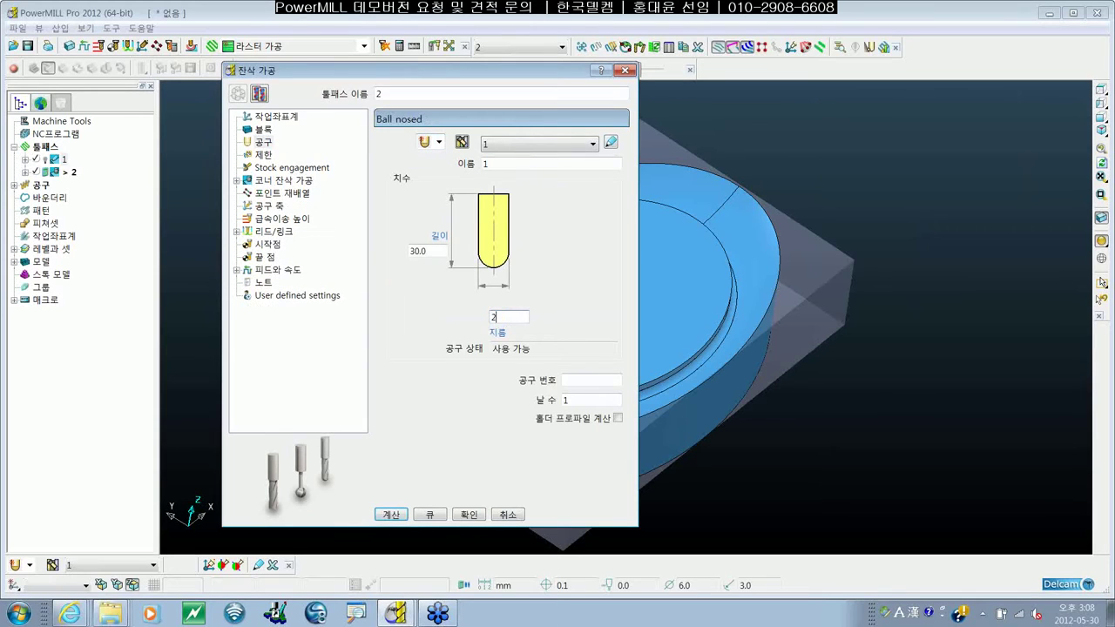
pyautogui.hotkey('shift', 'Tab')
pyautogui.write('B2')
# Create a ball nosed reference tool with a diameter of 4 mm for the corner detection of toolpath 2 and name it B4
pyautogui.click(236, 181)
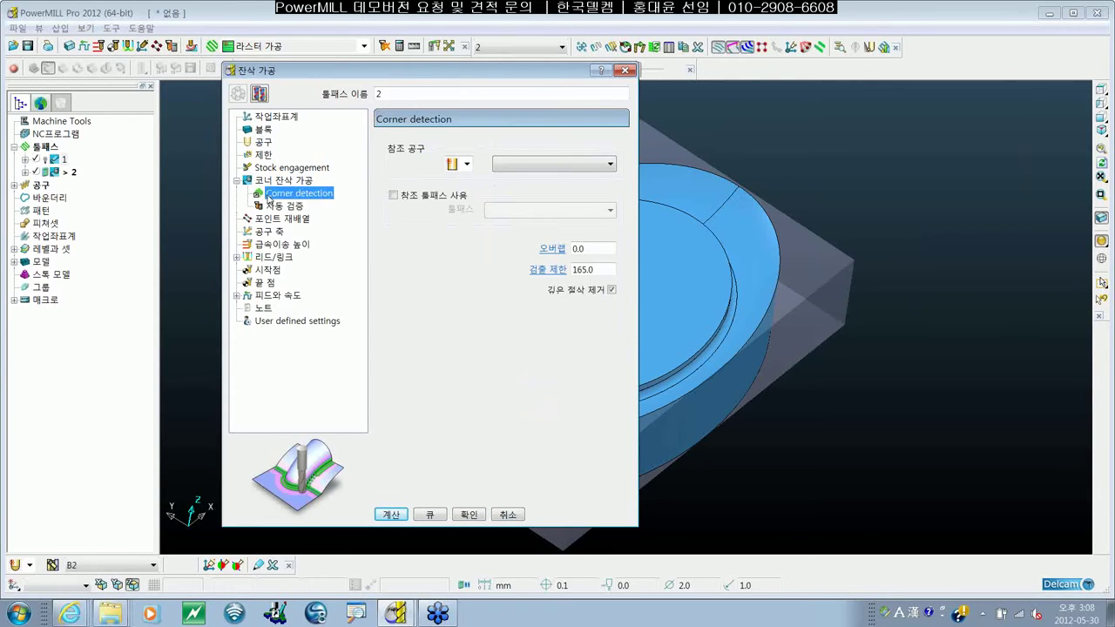
pyautogui.click(530, 164)
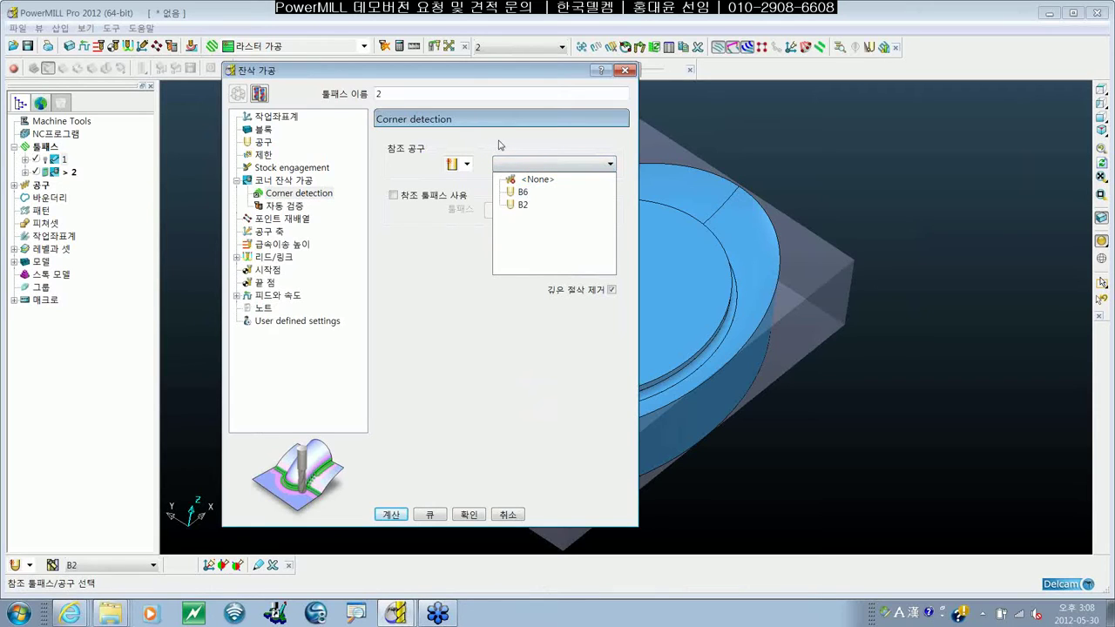
pyautogui.click(500, 145)
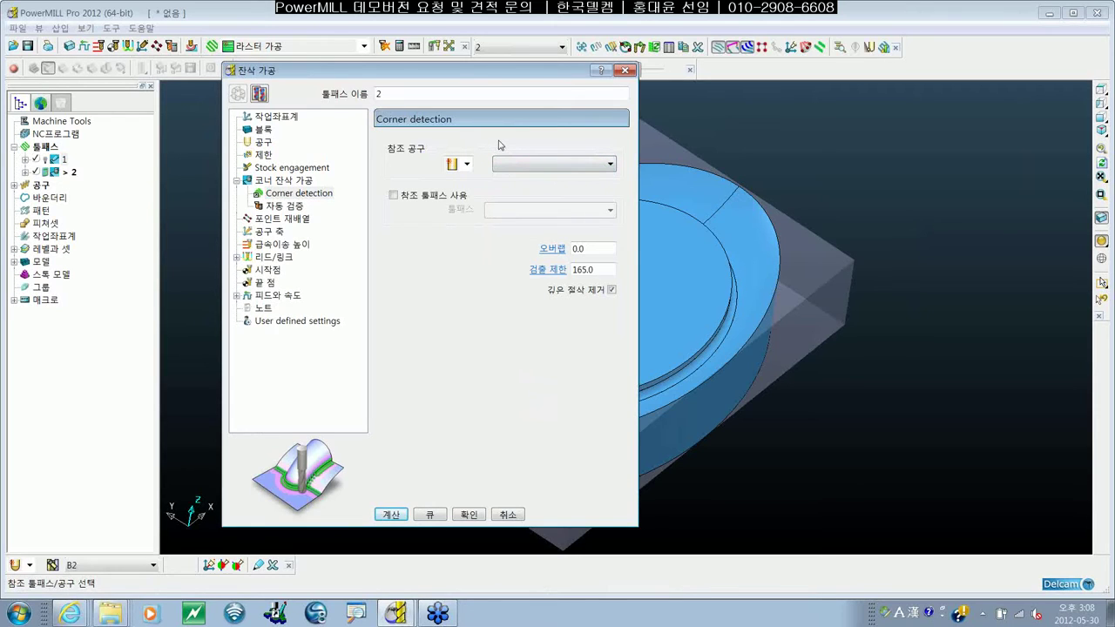
pyautogui.click(467, 163)
pyautogui.click(453, 197)
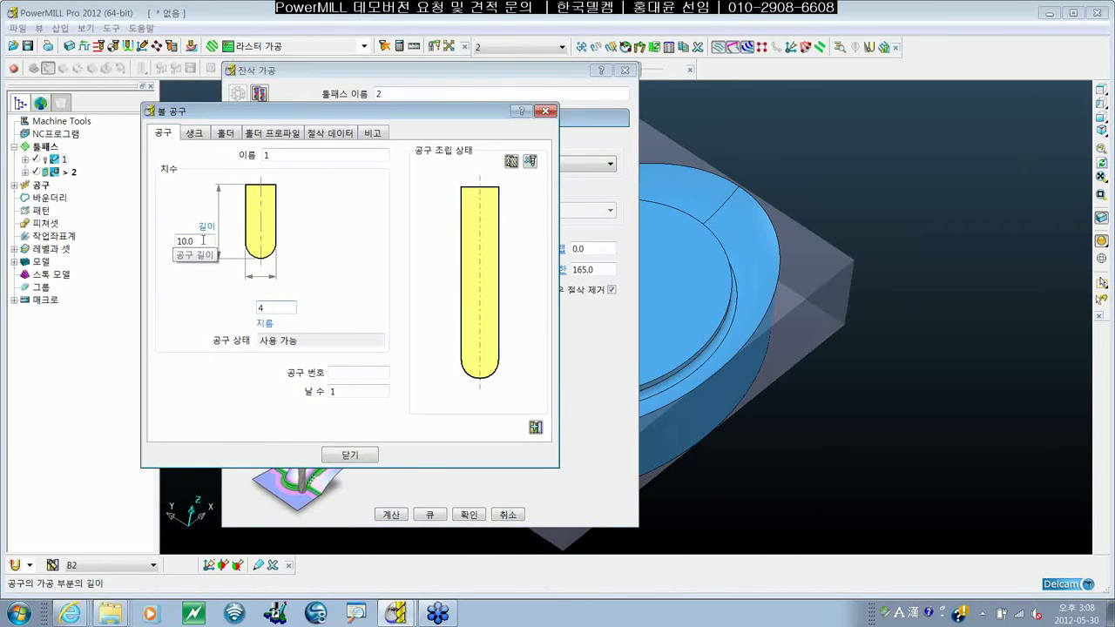
pyautogui.doubleClick(268, 155)
pyautogui.write('B')
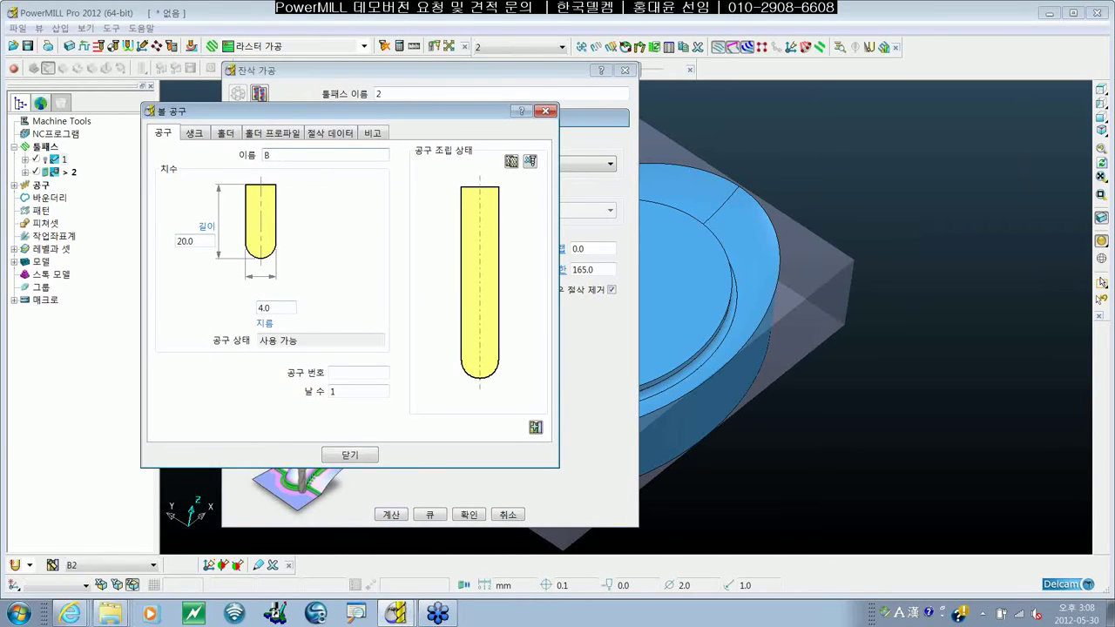
pyautogui.write('4')
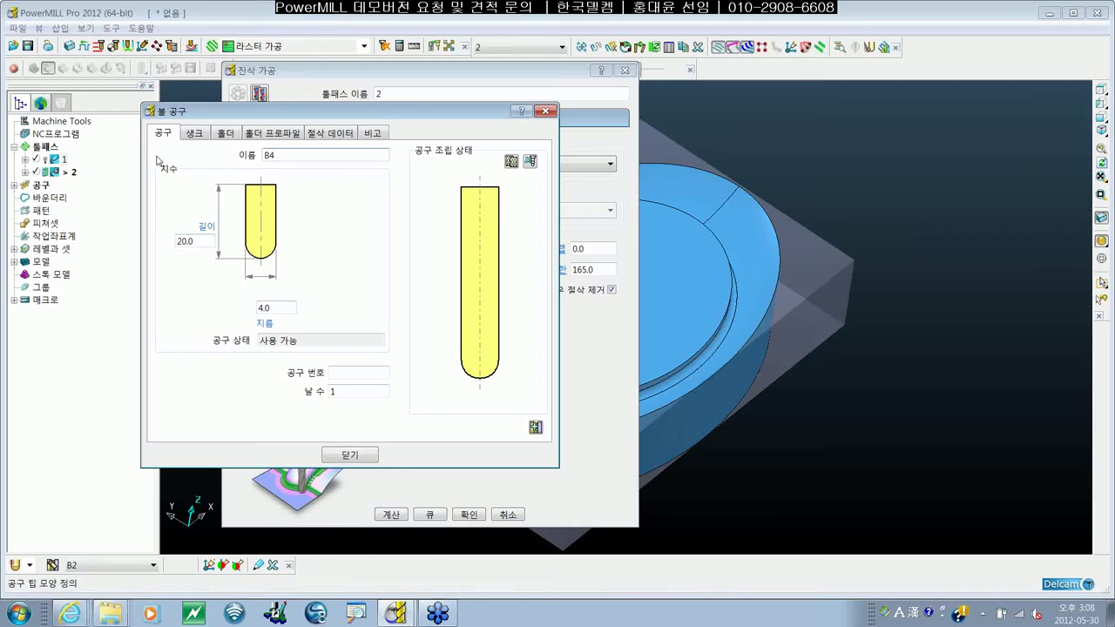
pyautogui.click(361, 460)
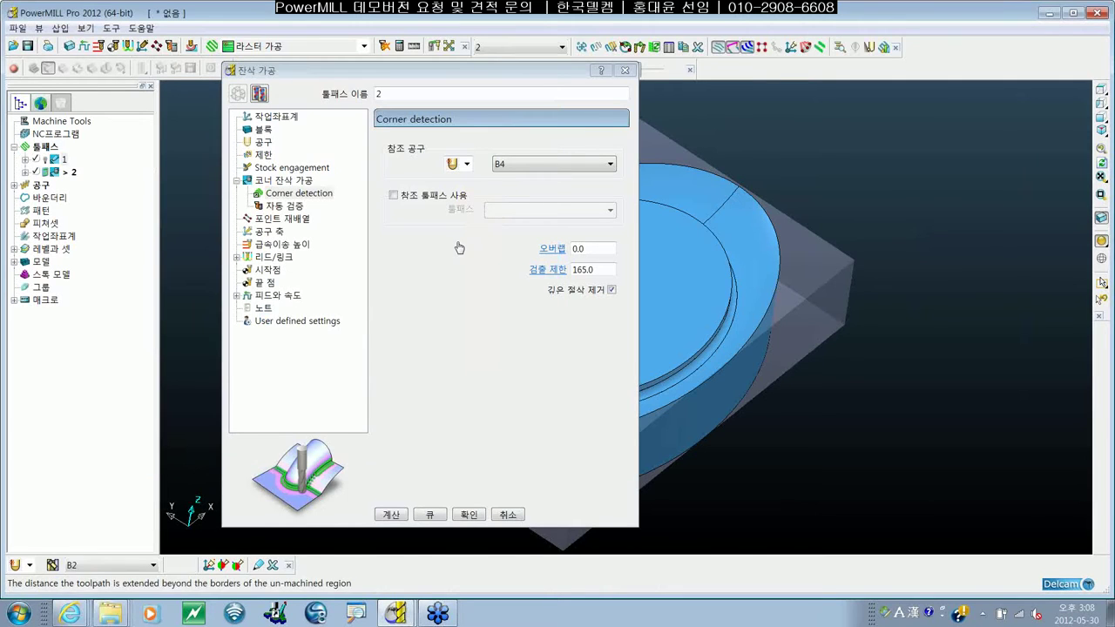
# Set the corner finishing output to shallow (쉘로우), the cusp to 0.005 and the tolerance to 0.01, then calculate toolpath 2 and close its settings
pyautogui.click(263, 142)
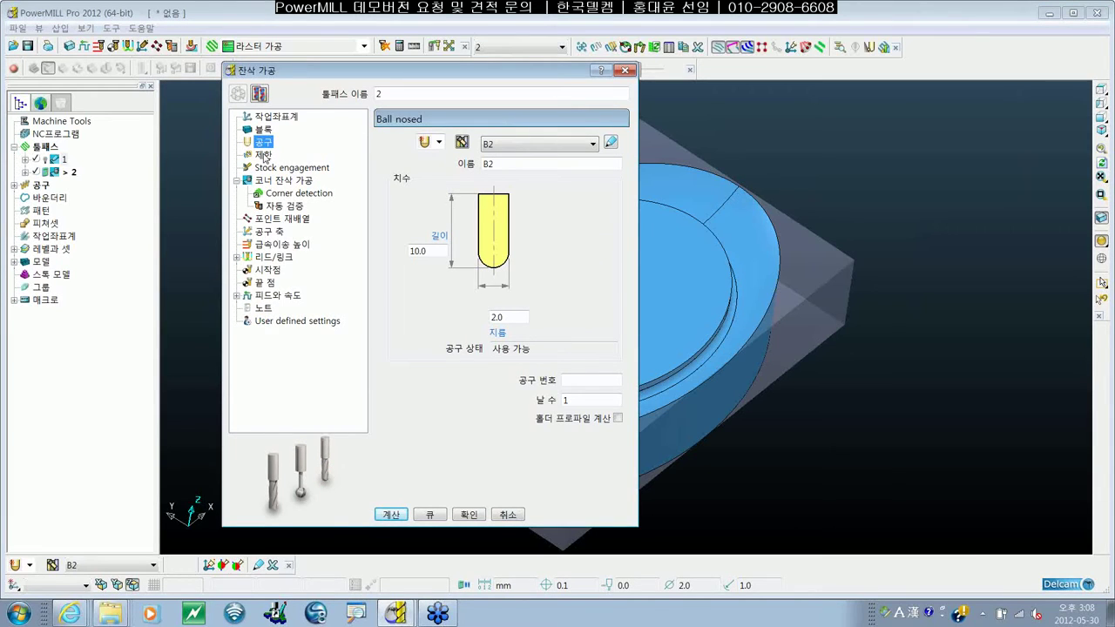
pyautogui.click(304, 181)
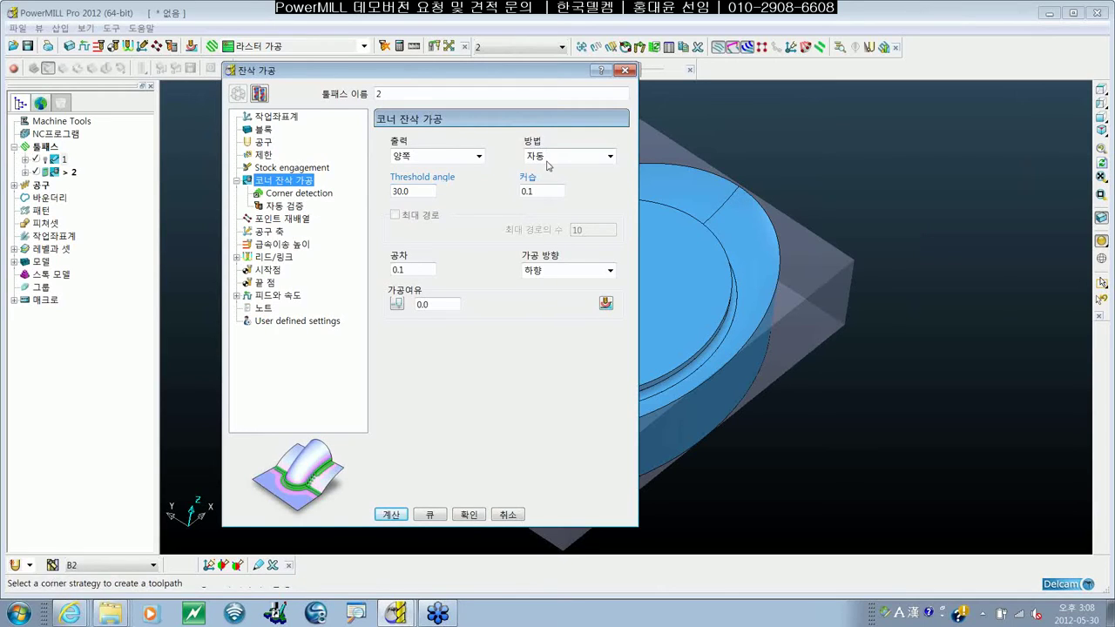
pyautogui.click(478, 157)
pyautogui.click(475, 171)
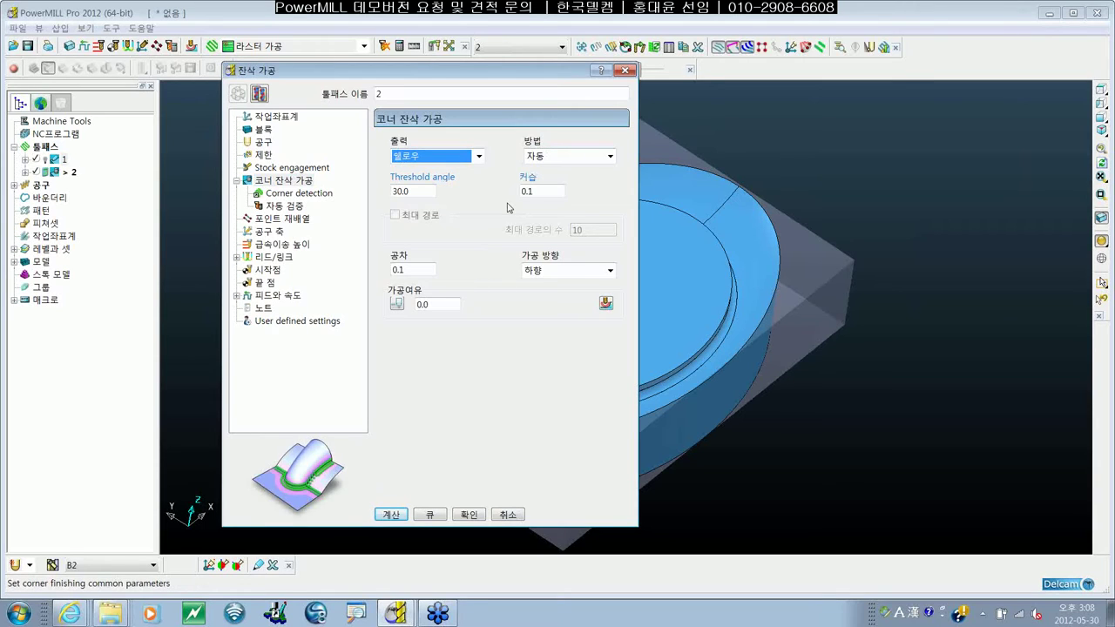
pyautogui.press('Tab')
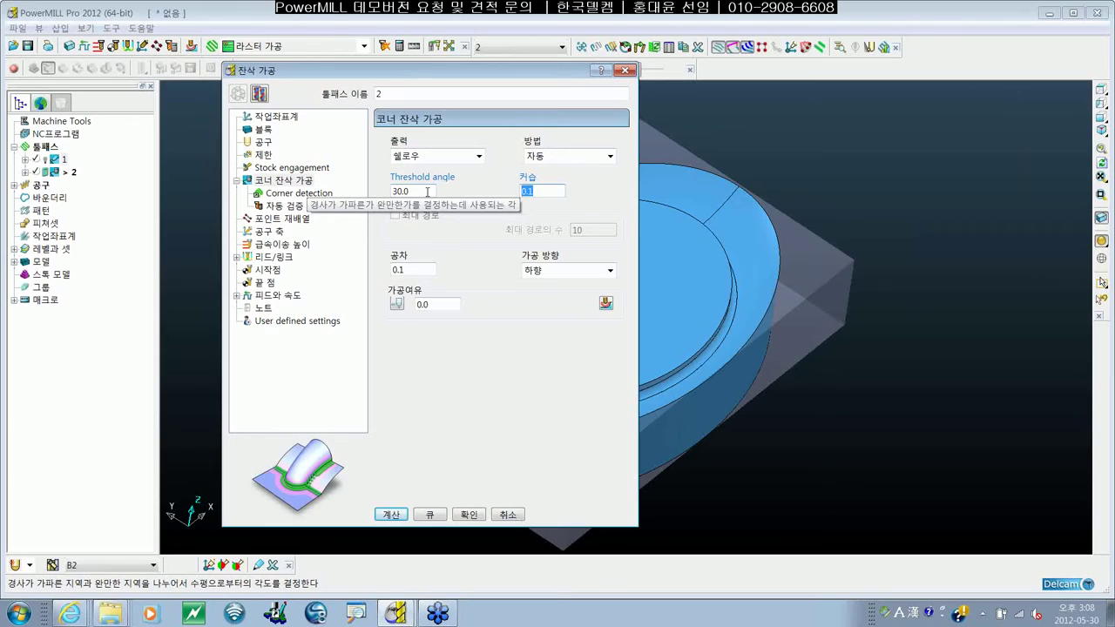
pyautogui.write('0.005')
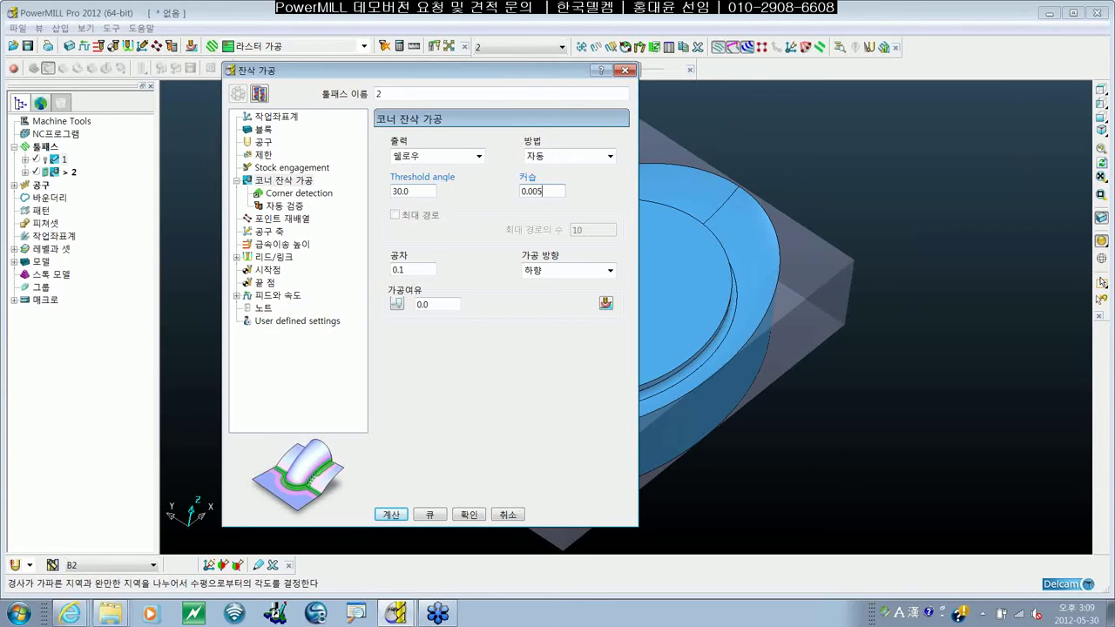
pyautogui.click(412, 269)
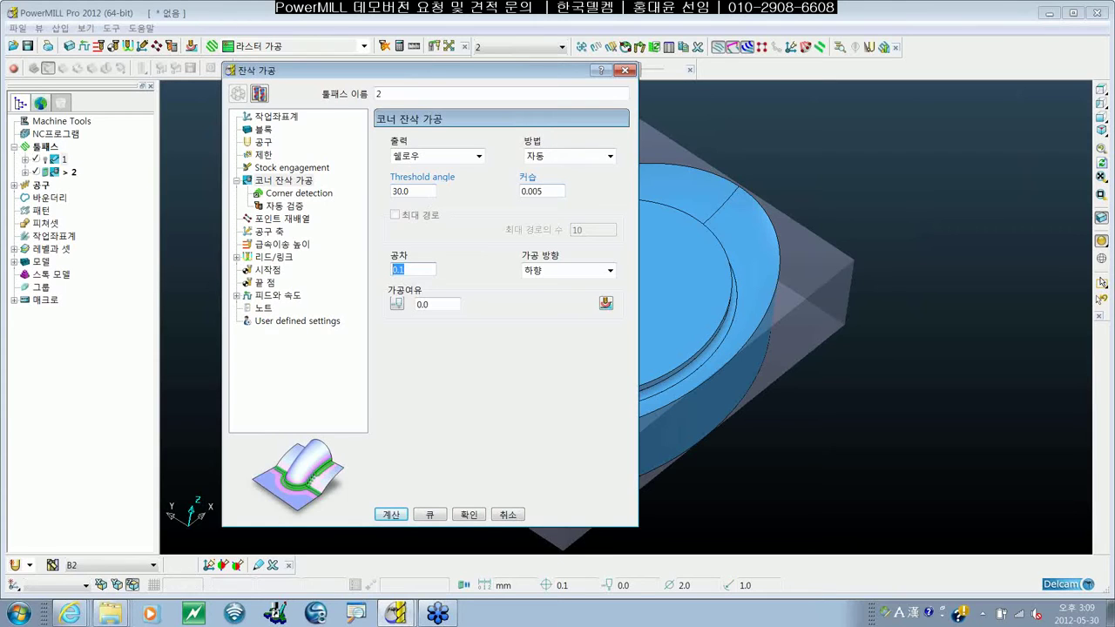
pyautogui.write('0.01')
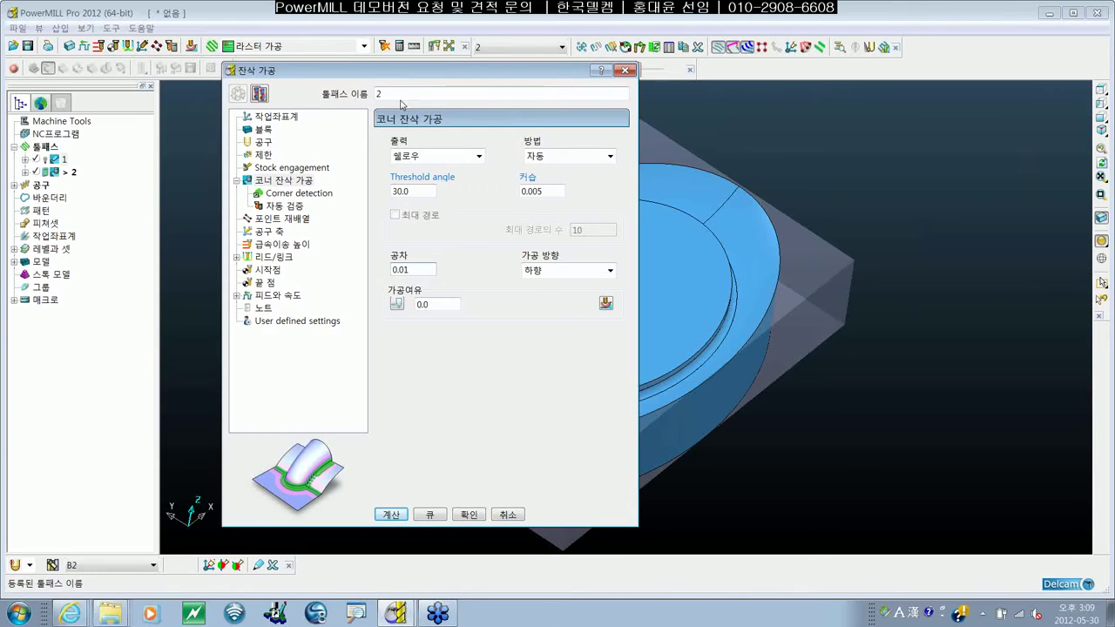
pyautogui.click(391, 514)
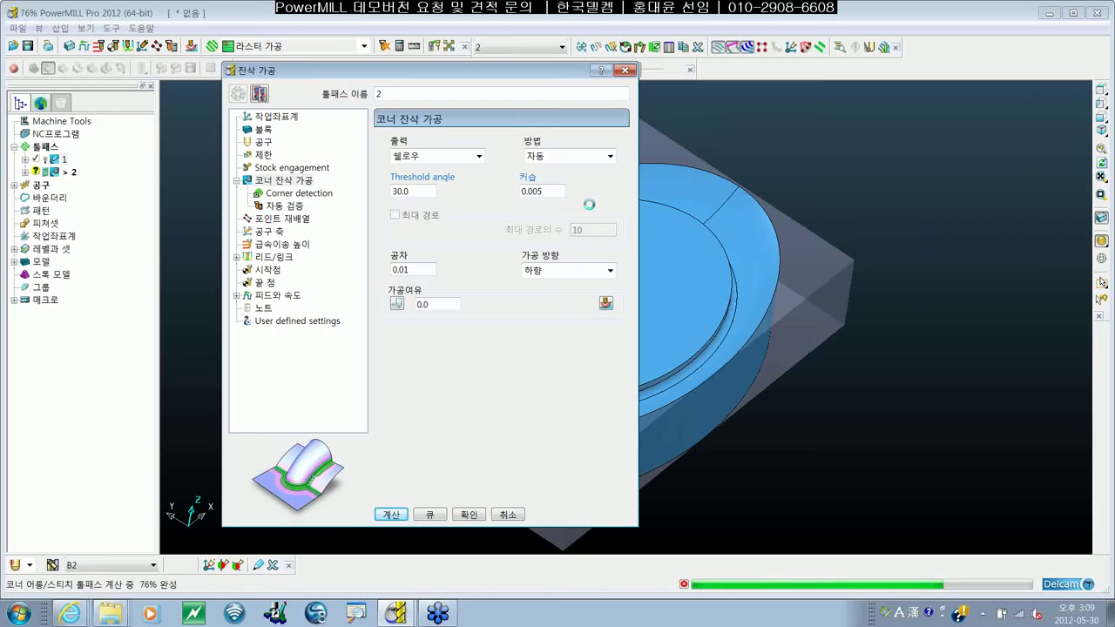
pyautogui.click(625, 69)
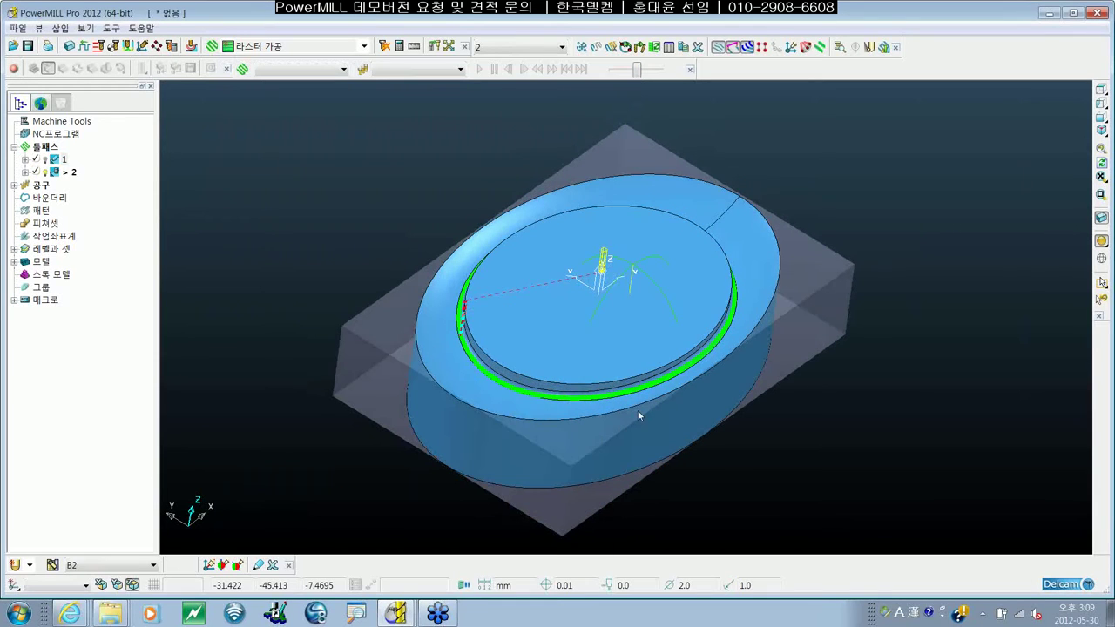
# Examine the spacing and extent of the corner finishing passes along the fillet around the raised oval, close up and from several viewpoints
pyautogui.moveTo(638, 411); pyautogui.dragTo(580, 391, button='middle')
pyautogui.scroll(4, 740, 307)
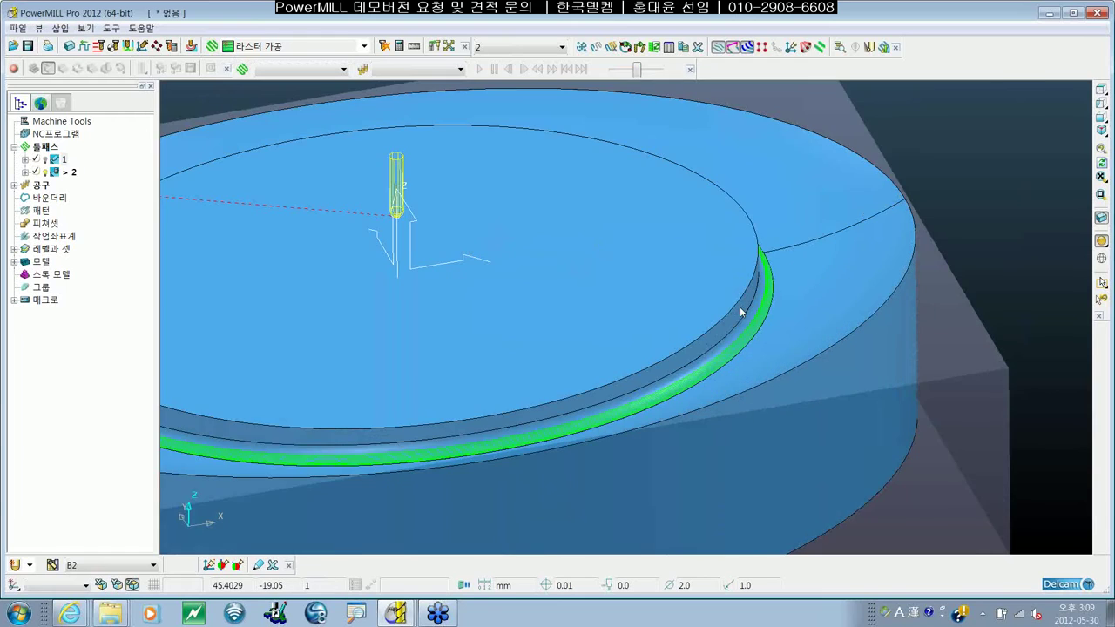
pyautogui.scroll(3, 739, 307)
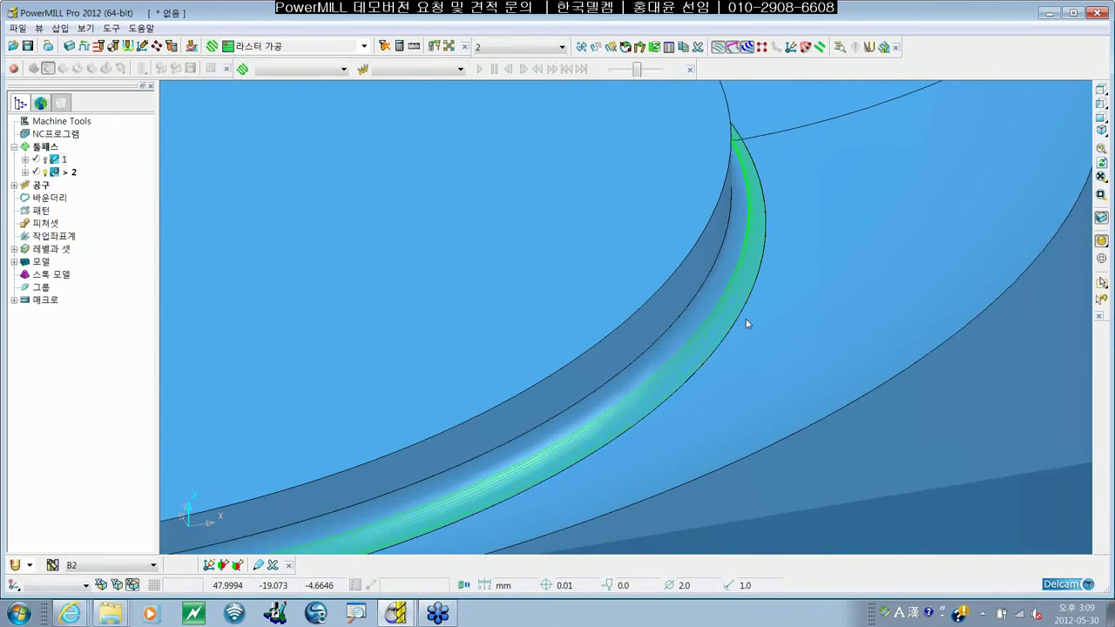
pyautogui.scroll(3, 745, 319)
pyautogui.scroll(-3, 740, 340)
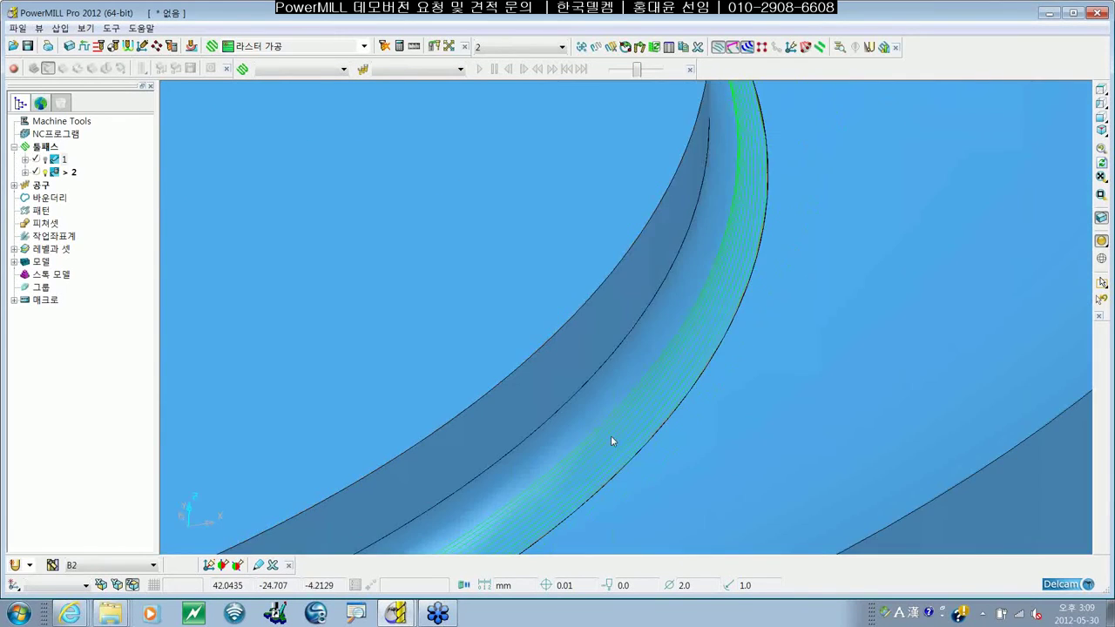
pyautogui.moveTo(611, 441); pyautogui.dragTo(832, 232, button='middle')
pyautogui.scroll(3, 832, 233)
pyautogui.moveTo(644, 346); pyautogui.dragTo(866, 265, button='middle')
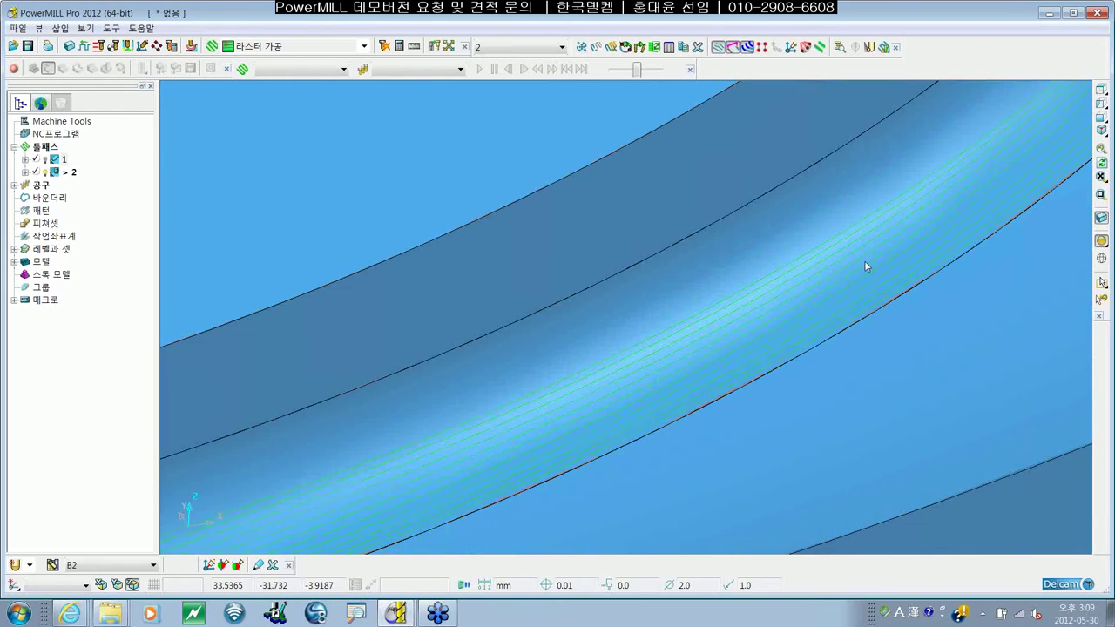
pyautogui.scroll(2, 770, 347)
pyautogui.moveTo(674, 429); pyautogui.dragTo(747, 357, button='middle')
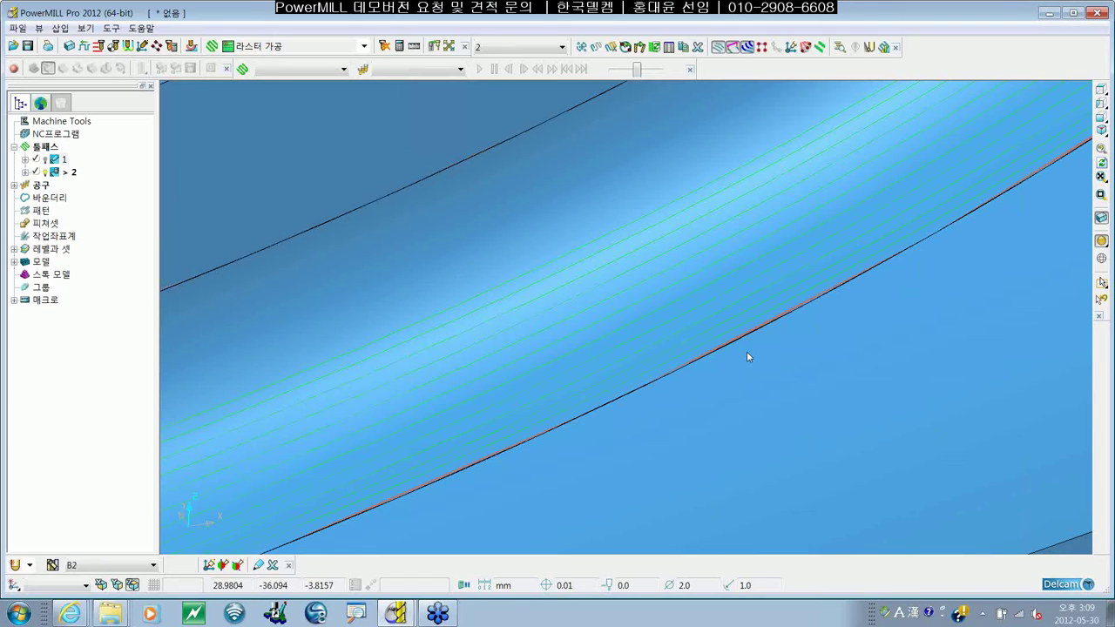
pyautogui.scroll(-1, 727, 364)
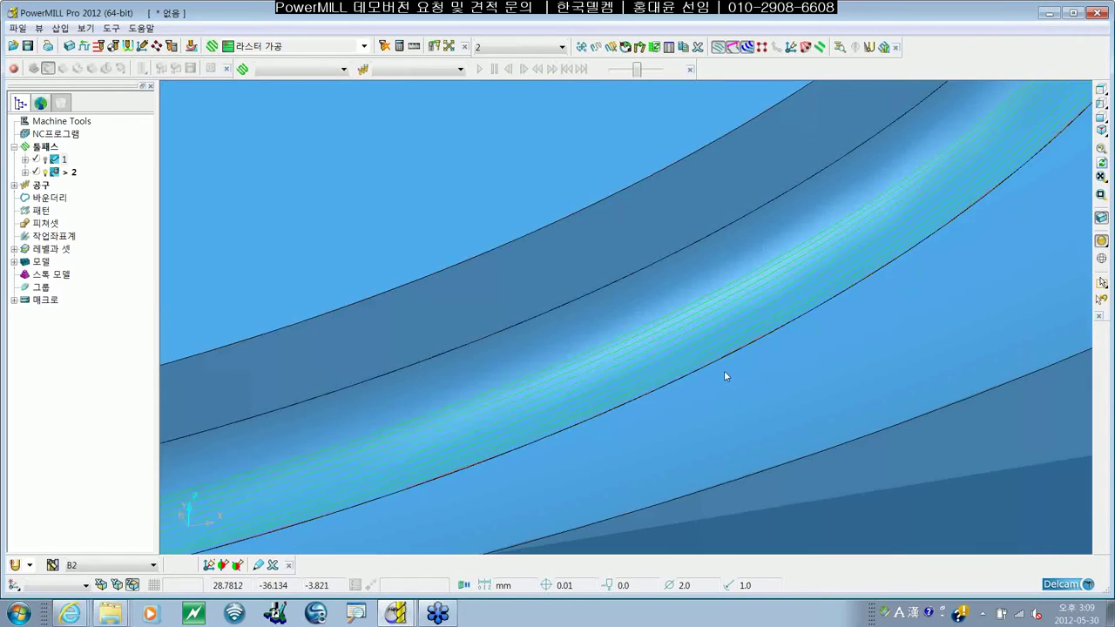
pyautogui.scroll(-3, 724, 376)
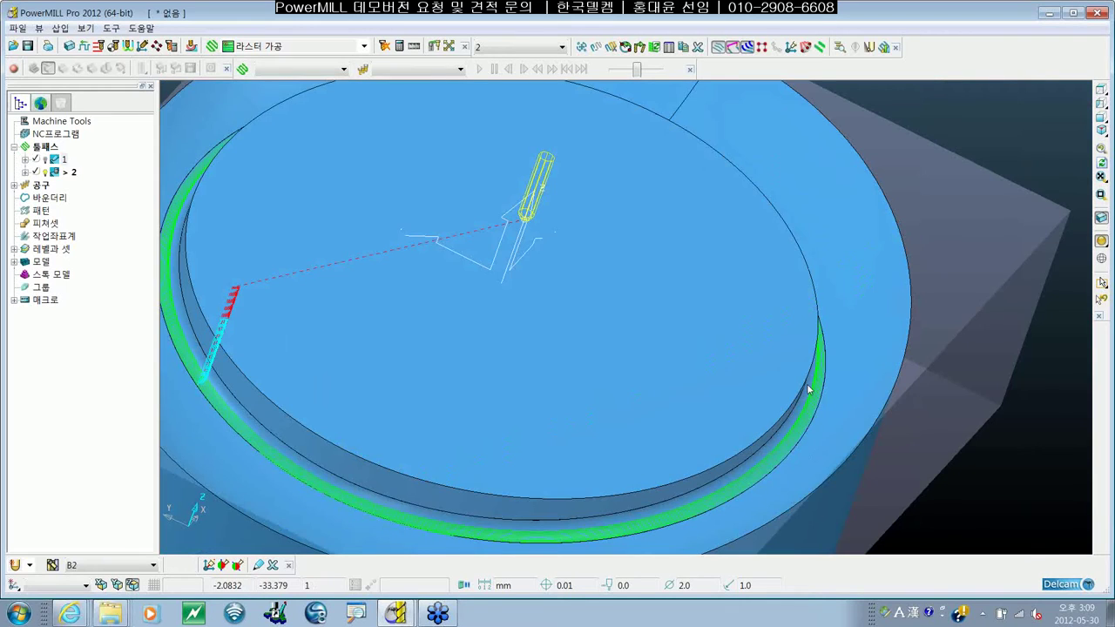
pyautogui.moveTo(808, 390); pyautogui.dragTo(654, 374, button='middle')
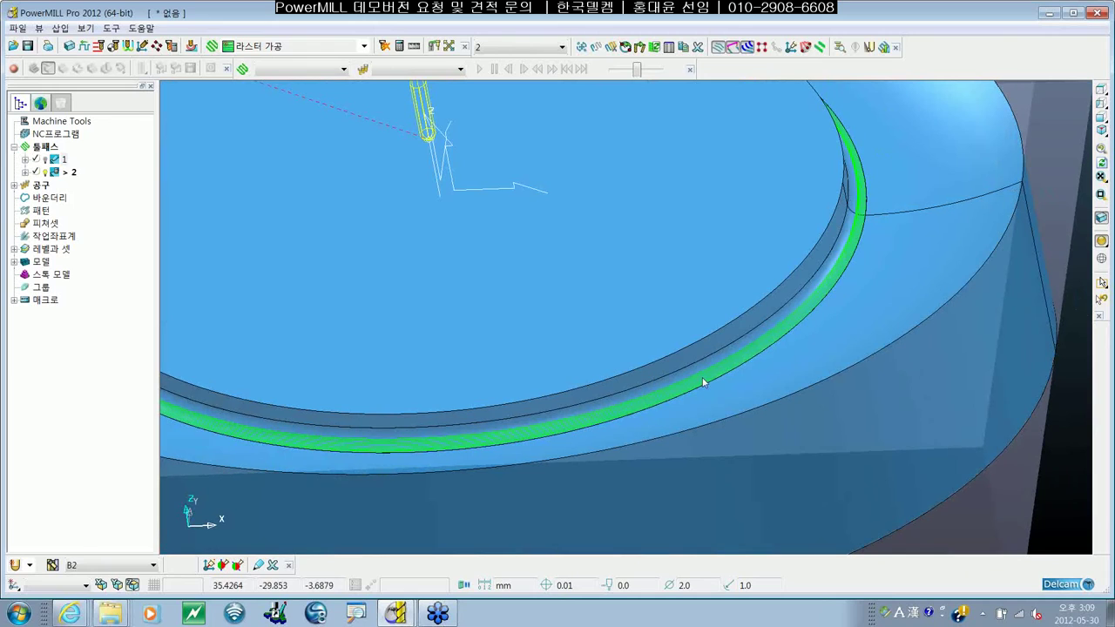
pyautogui.scroll(3, 728, 375)
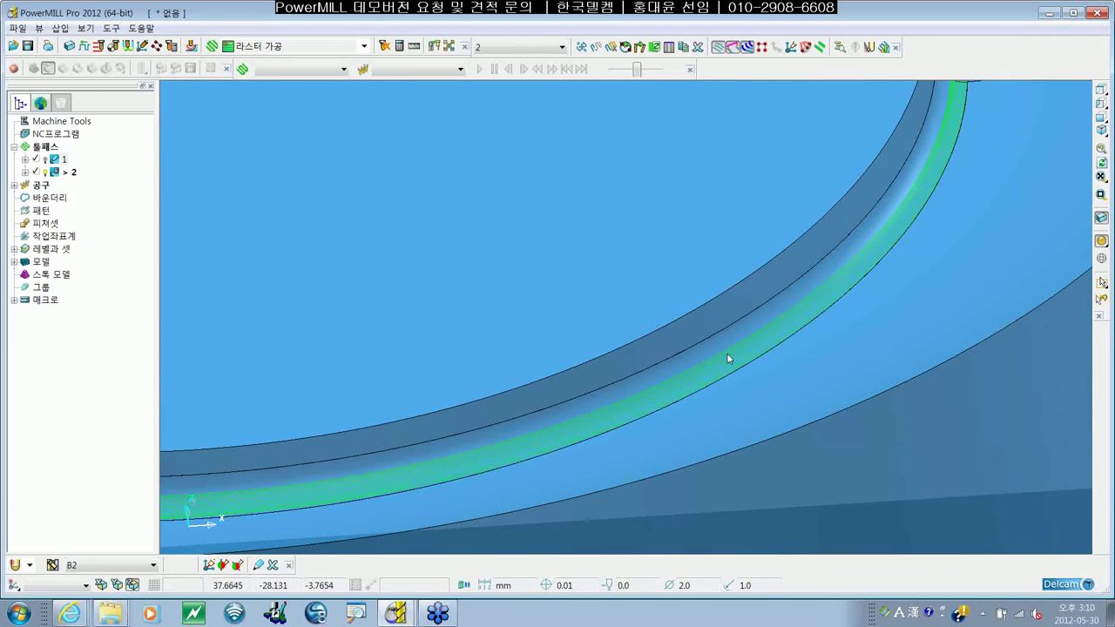
pyautogui.scroll(-1, 728, 358)
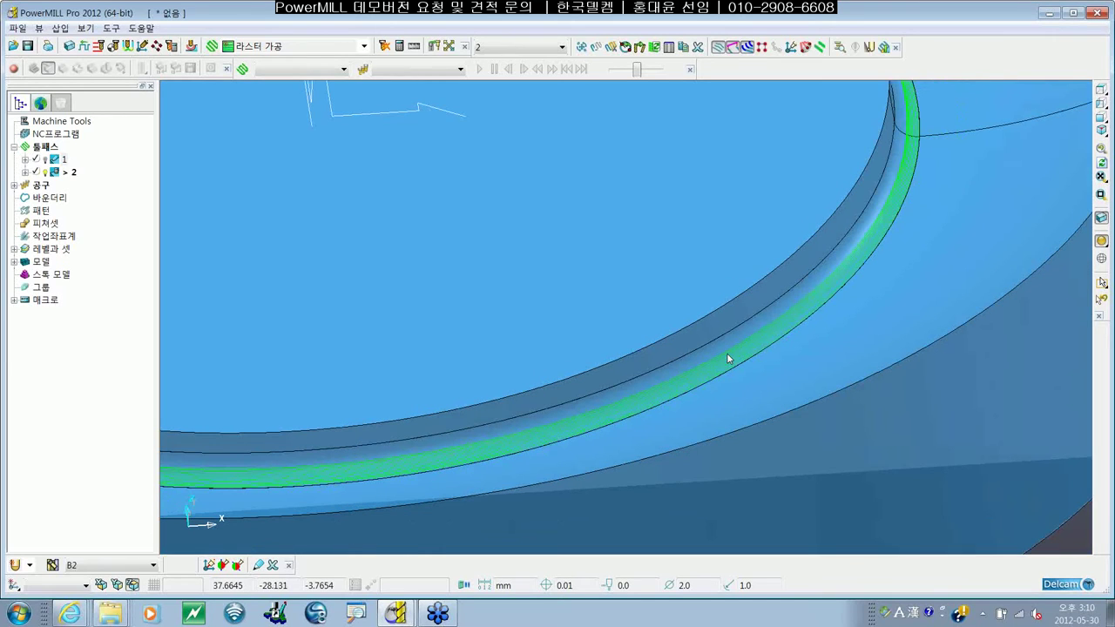
pyautogui.scroll(-1, 727, 354)
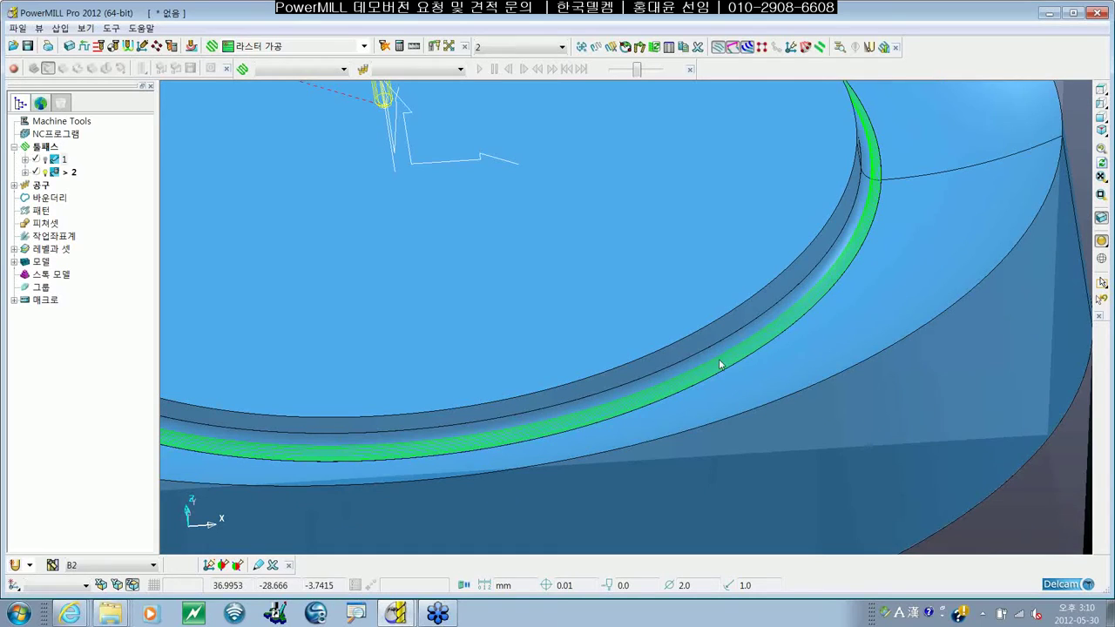
pyautogui.moveTo(719, 366)
pyautogui.mouseDown(button='middle')
pyautogui.moveTo(600, 302)
pyautogui.moveTo(715, 373)
pyautogui.mouseUp(button='middle')
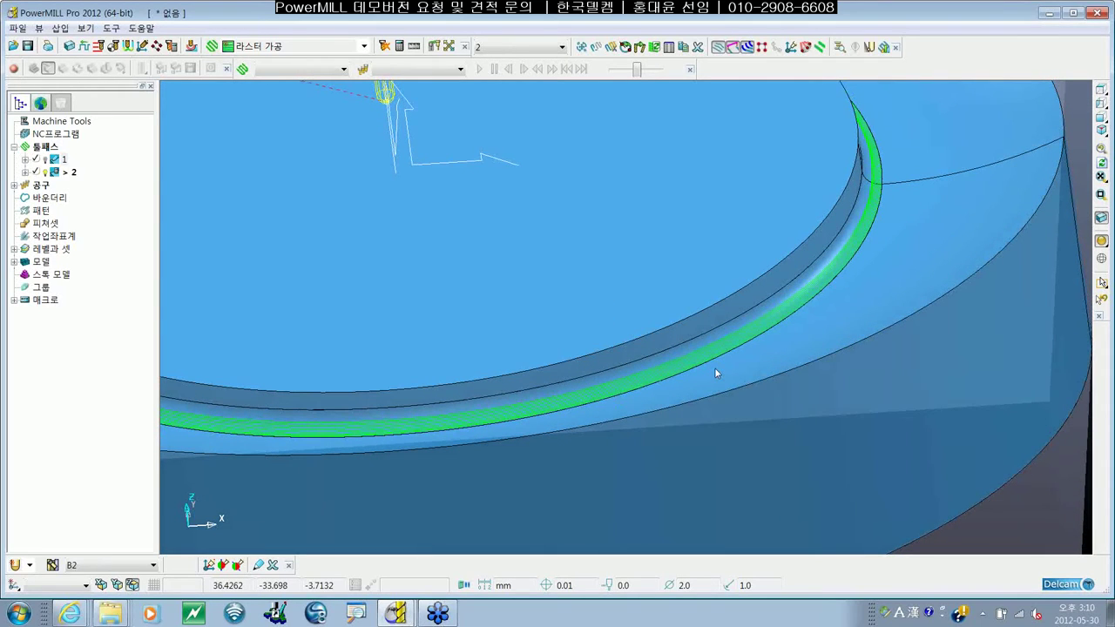
# Attach the B2 tool to toolpath 2 at a point on the fillet and play the toolpath simulation from there
pyautogui.rightClick(715, 373)
pyautogui.click(809, 189)
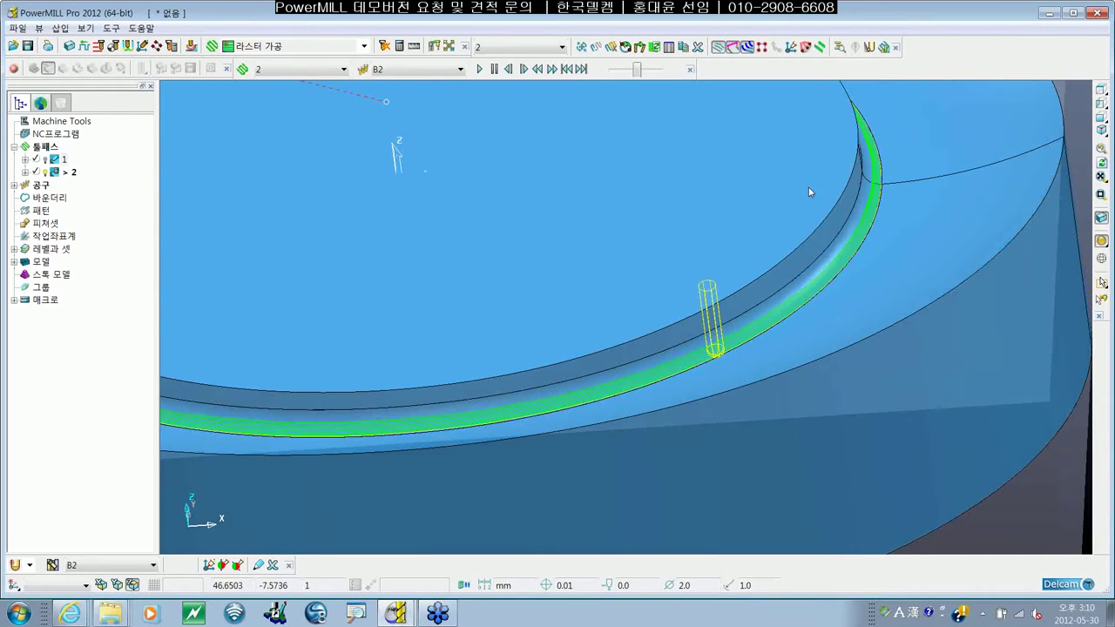
pyautogui.scroll(-2, 610, 197)
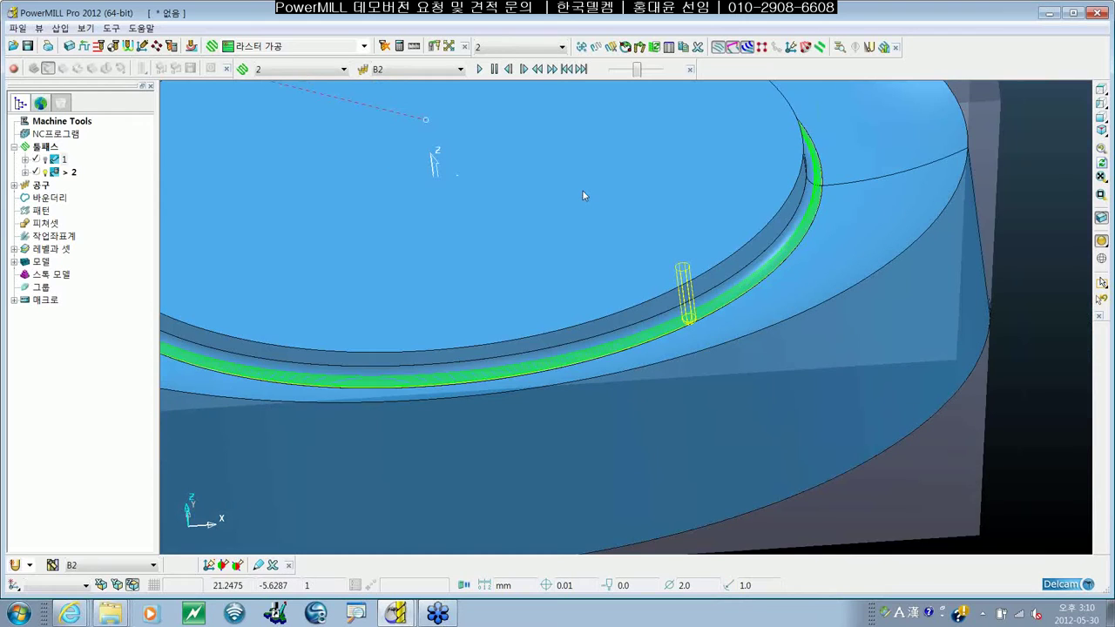
pyautogui.click(479, 69)
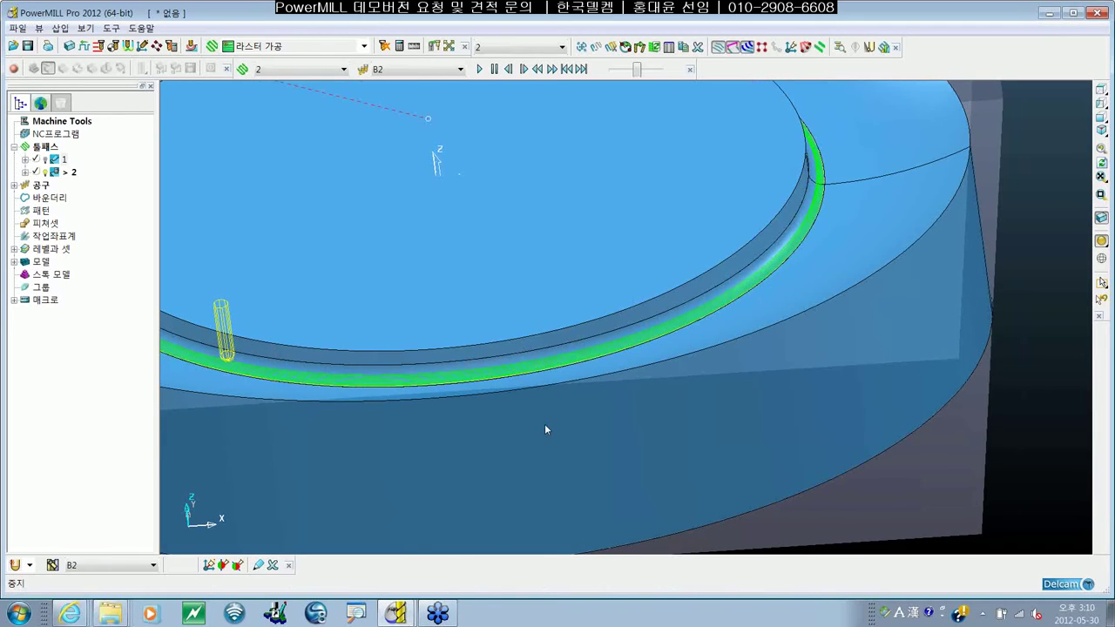
pyautogui.scroll(-3, 545, 423)
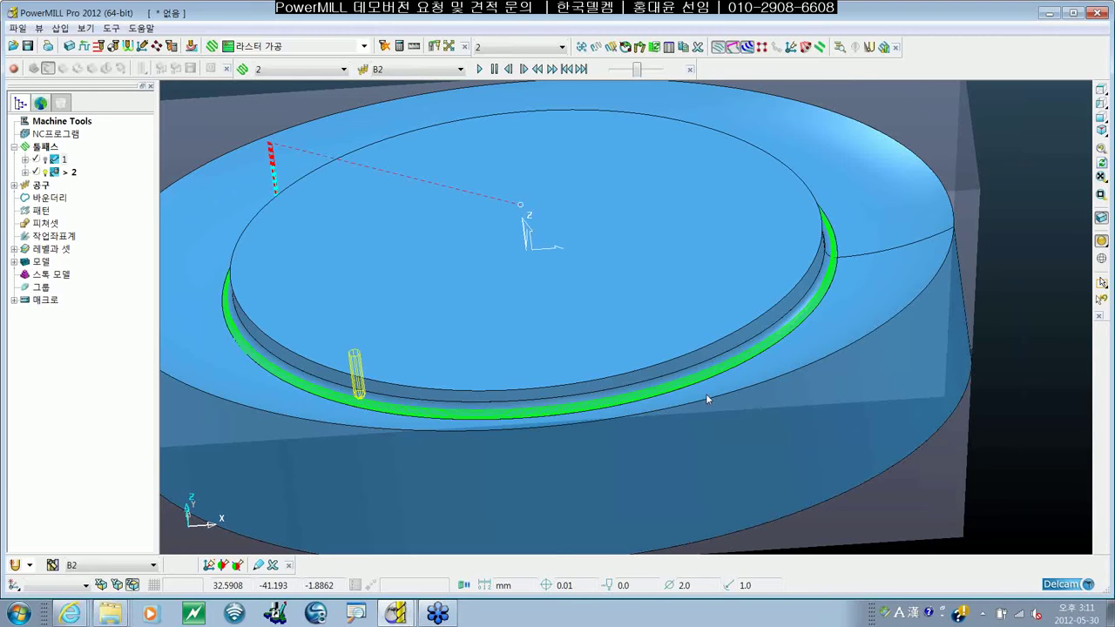
pyautogui.scroll(2, 589, 274)
pyautogui.moveTo(590, 275); pyautogui.dragTo(597, 291, button='middle')
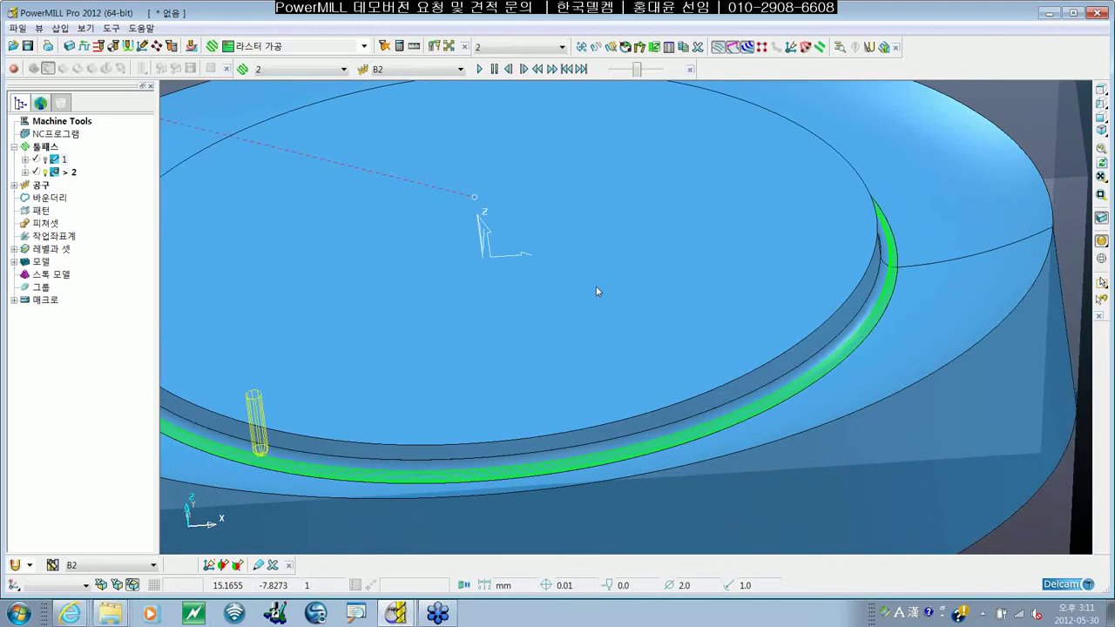
# Delete all unsaved project data, including both toolpaths, the tools, the block and the oval model
pyautogui.scroll(-5, 598, 291)
pyautogui.rightClick(895, 207)
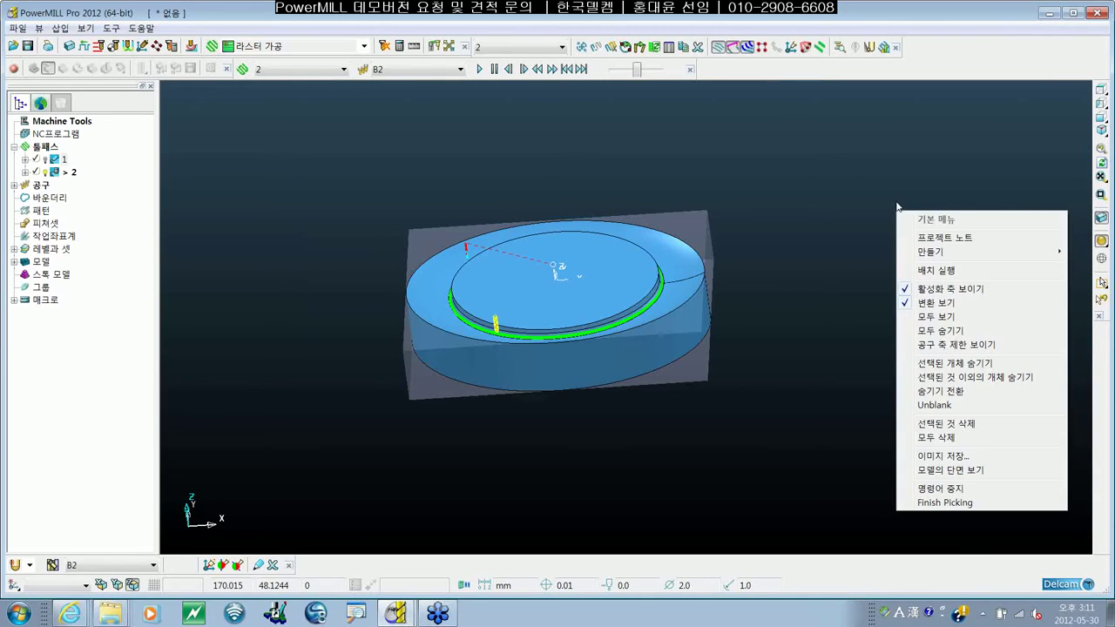
pyautogui.click(944, 438)
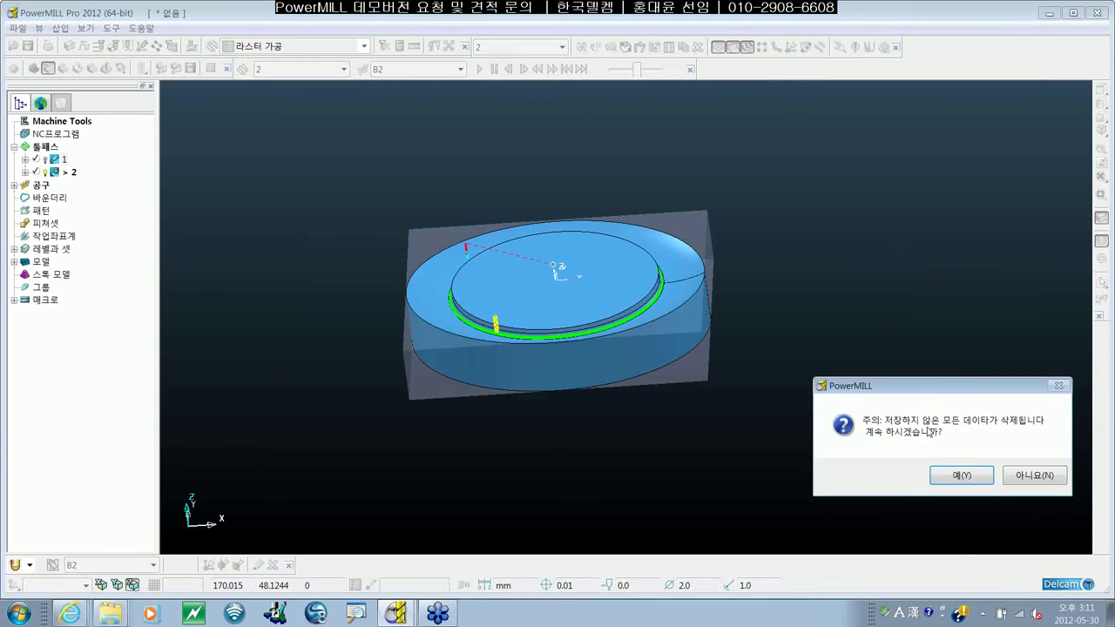
pyautogui.press('Return')
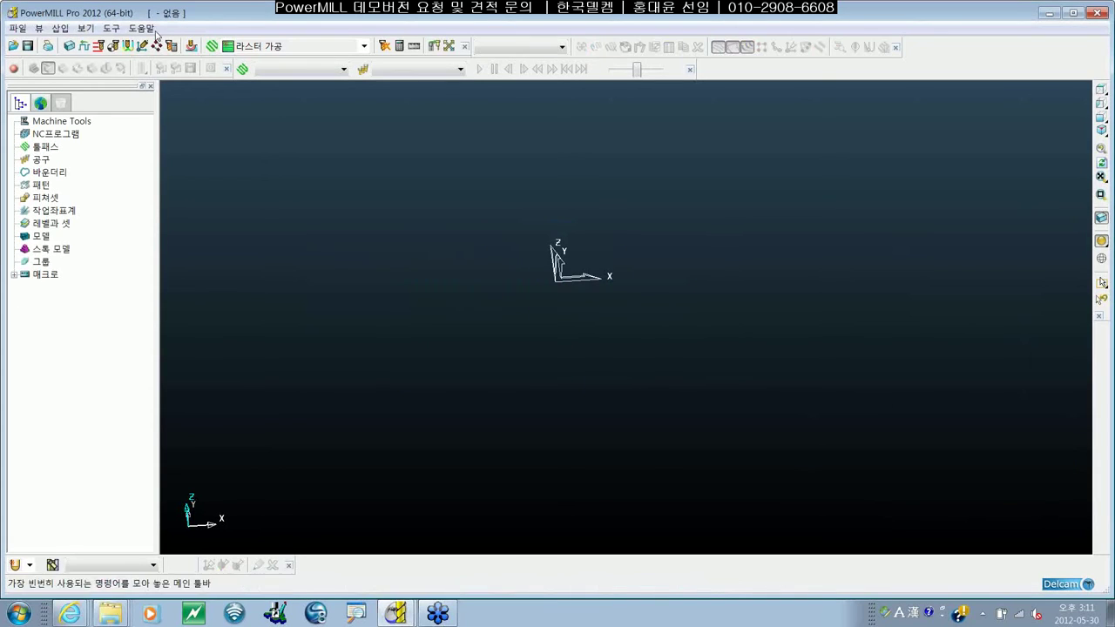
pyautogui.click(115, 30)
pyautogui.click(116, 32)
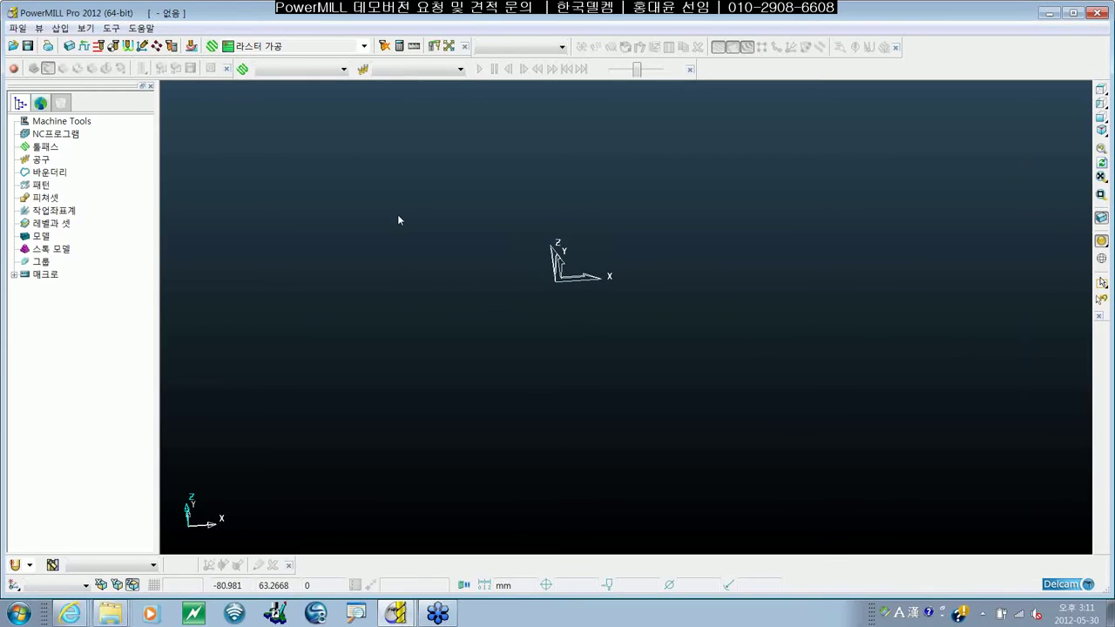
# Import the step-shaped block model from the Models folder and show it full size in an isometric view
pyautogui.click(1101, 129)
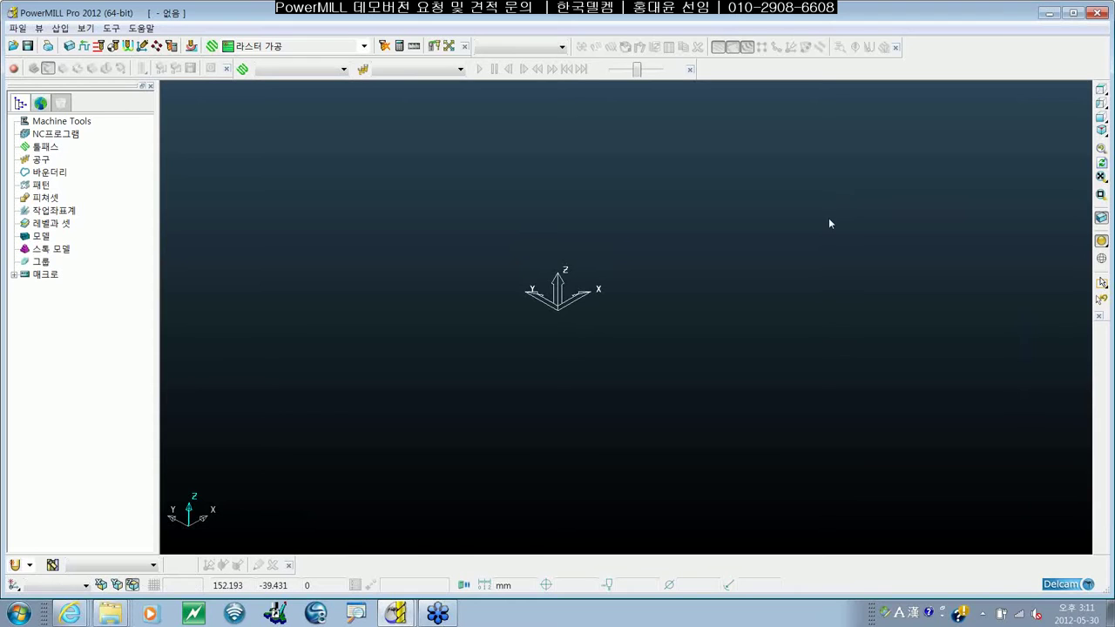
pyautogui.click(13, 28)
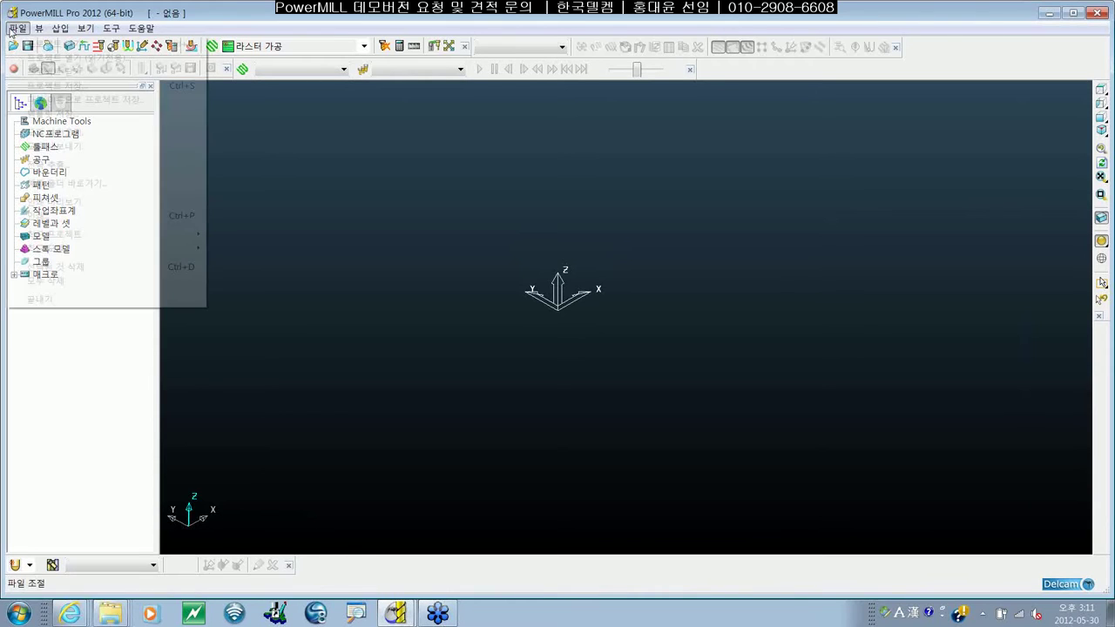
pyautogui.click(39, 122)
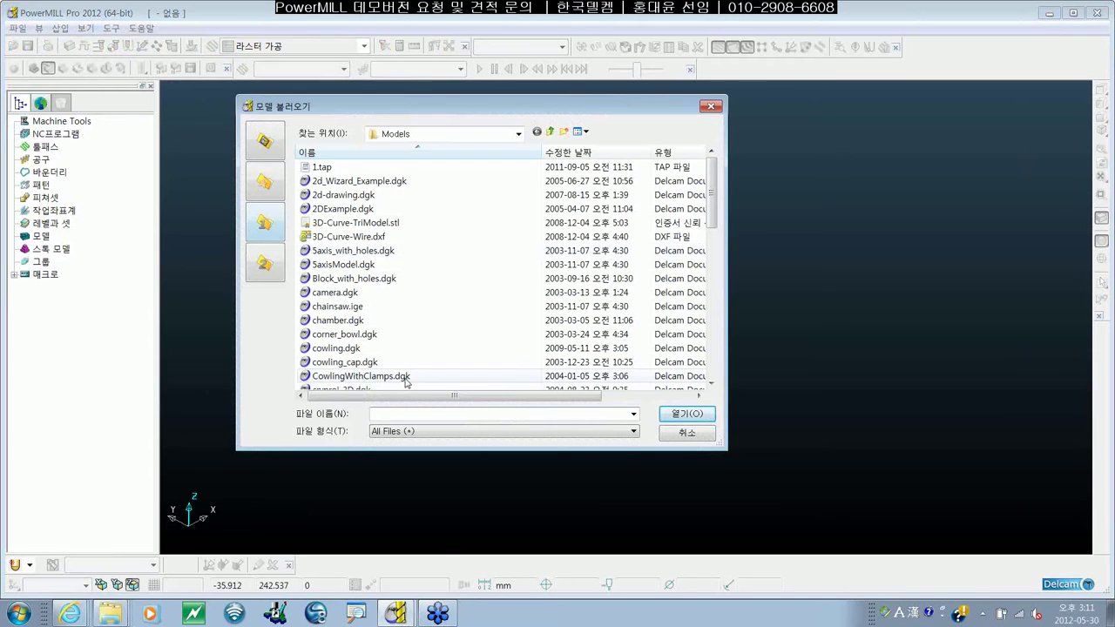
pyautogui.doubleClick(413, 414)
pyautogui.click(413, 427)
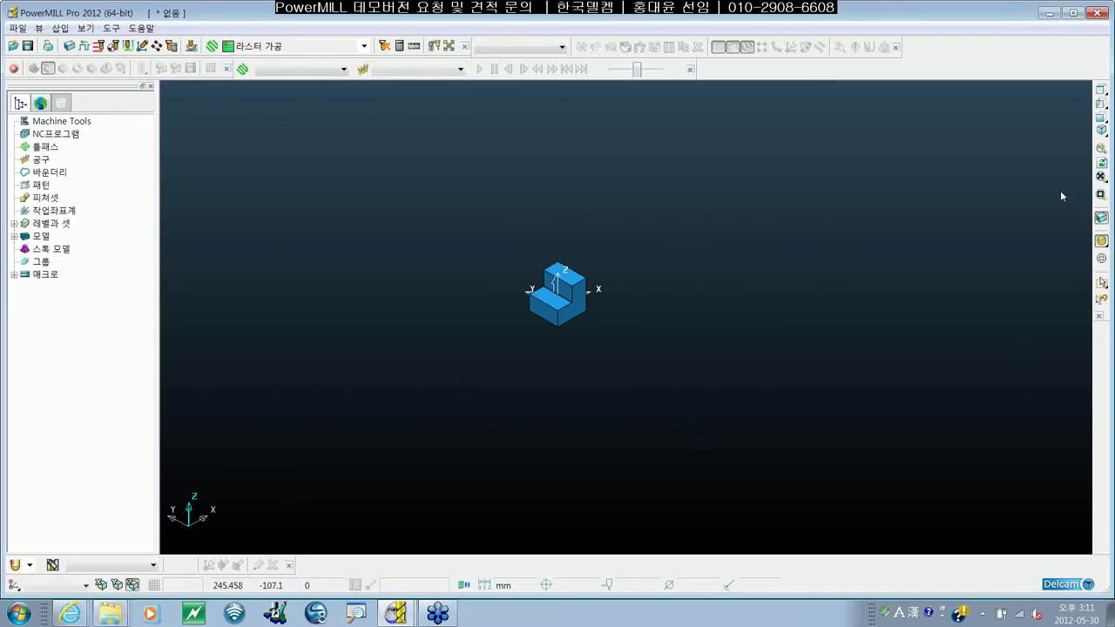
pyautogui.click(1101, 144)
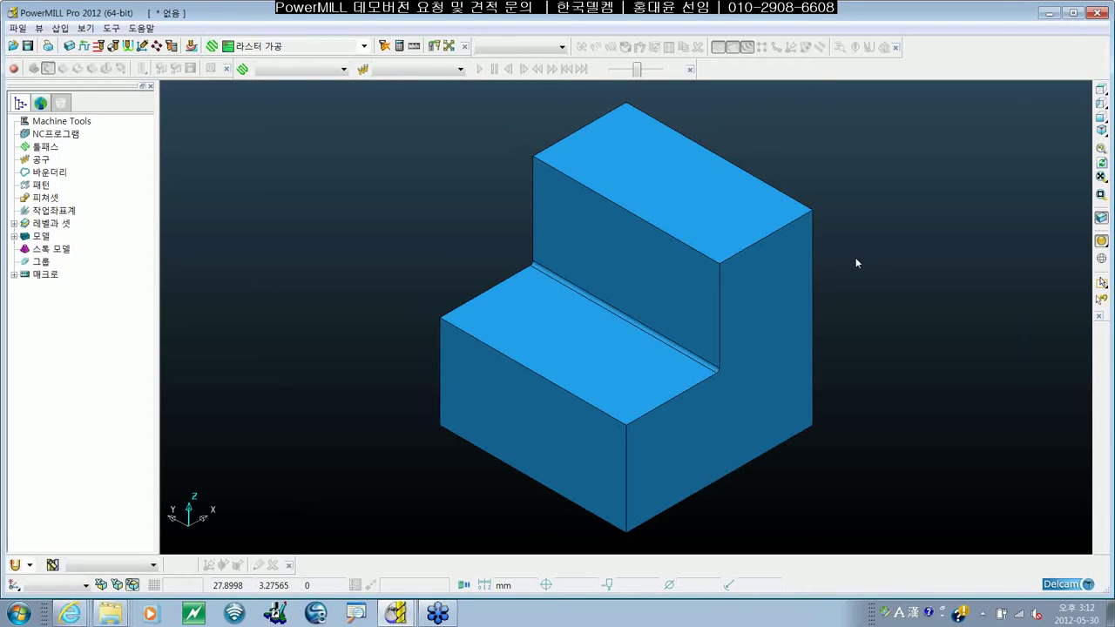
# Show the wireframe over the shaded model, close up on the small fillet at the inner corner of the step
pyautogui.moveTo(738, 342)
pyautogui.keyDown('shift'); pyautogui.mouseDown(button='middle')
pyautogui.moveTo(730, 358)
pyautogui.moveTo(754, 398)
pyautogui.moveTo(784, 386)
pyautogui.moveTo(690, 318)
pyautogui.mouseUp(button='middle'); pyautogui.keyUp('shift')
pyautogui.scroll(3, 672, 358)
pyautogui.scroll(3, 796, 435)
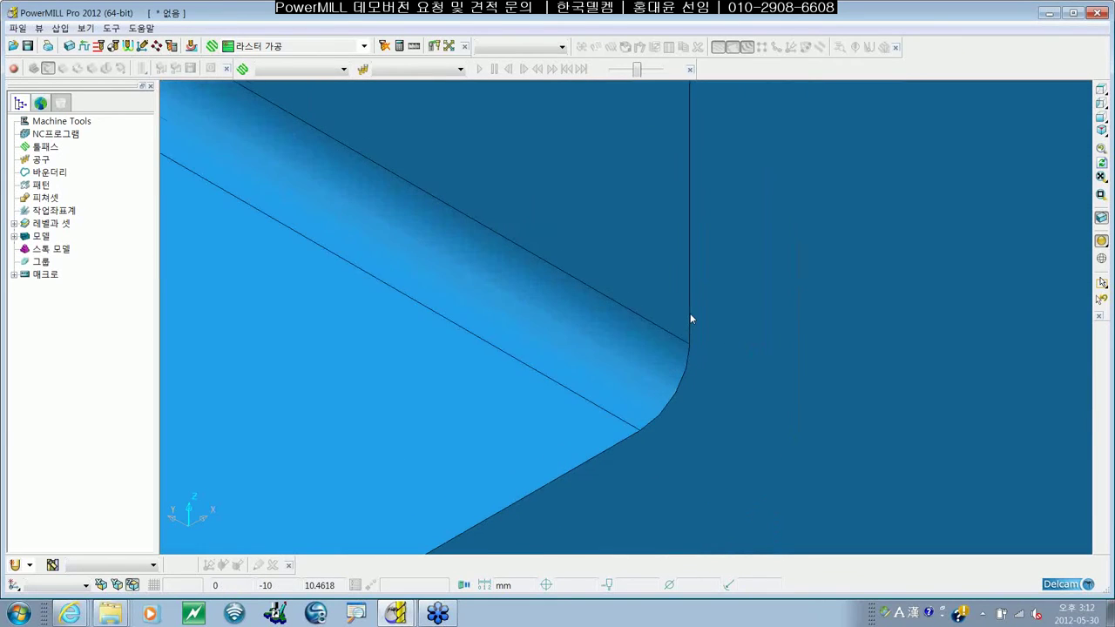
pyautogui.keyDown('shift'); pyautogui.moveTo(714, 403); pyautogui.dragTo(689, 360, button='middle'); pyautogui.keyUp('shift')
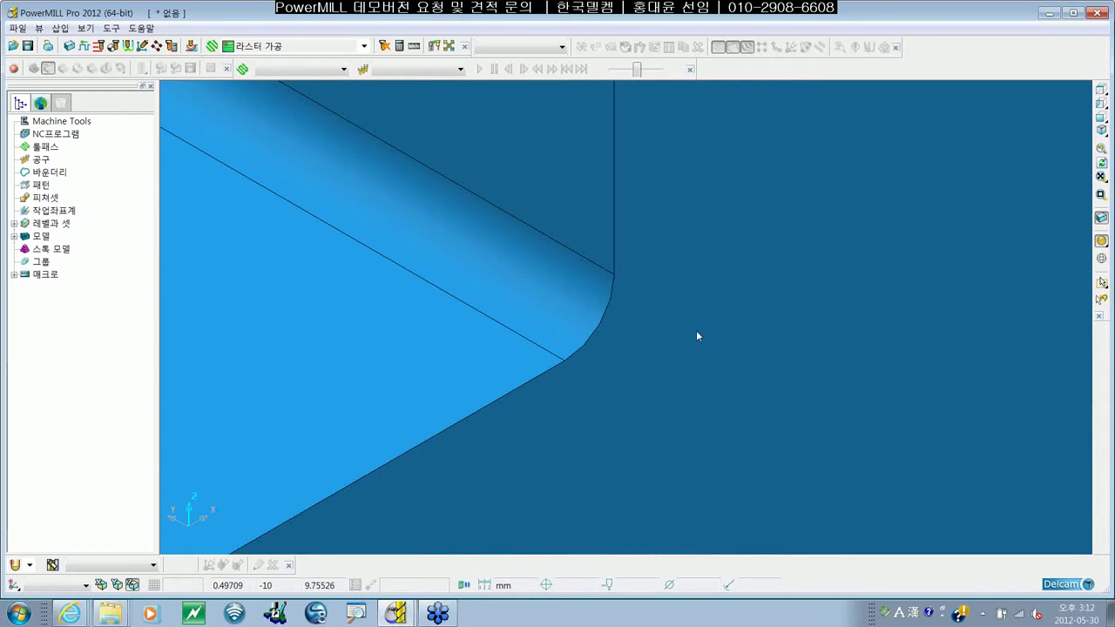
pyautogui.keyDown('shift'); pyautogui.moveTo(696, 330); pyautogui.dragTo(686, 337, button='middle'); pyautogui.keyUp('shift')
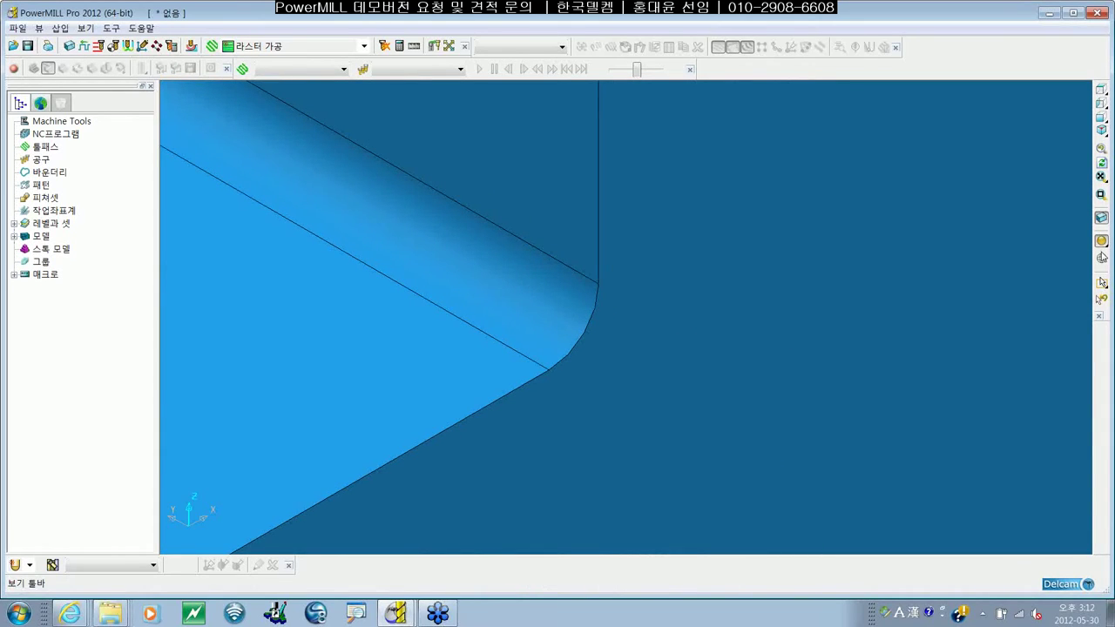
pyautogui.click(1101, 261)
pyautogui.click(1101, 243)
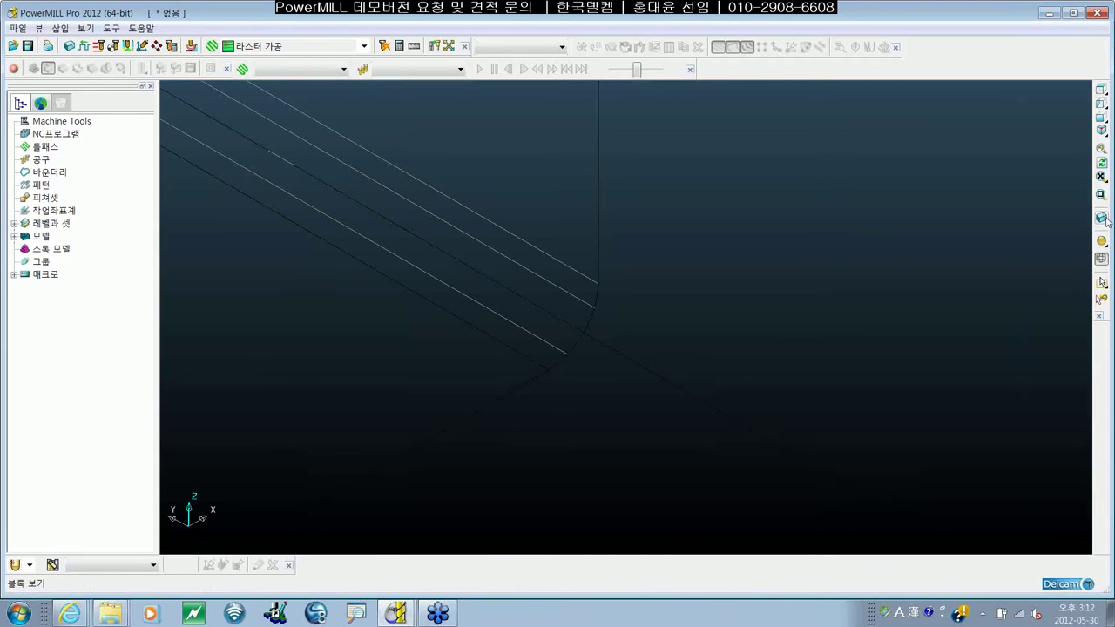
pyautogui.click(1101, 240)
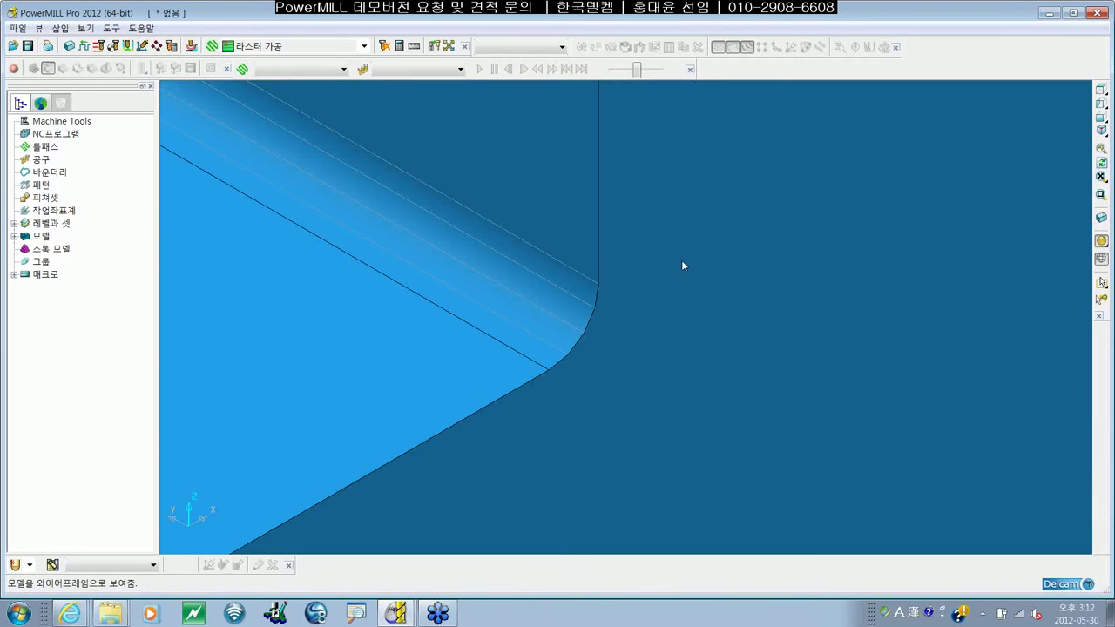
pyautogui.keyDown('shift'); pyautogui.moveTo(684, 293); pyautogui.dragTo(698, 306, button='middle'); pyautogui.keyUp('shift')
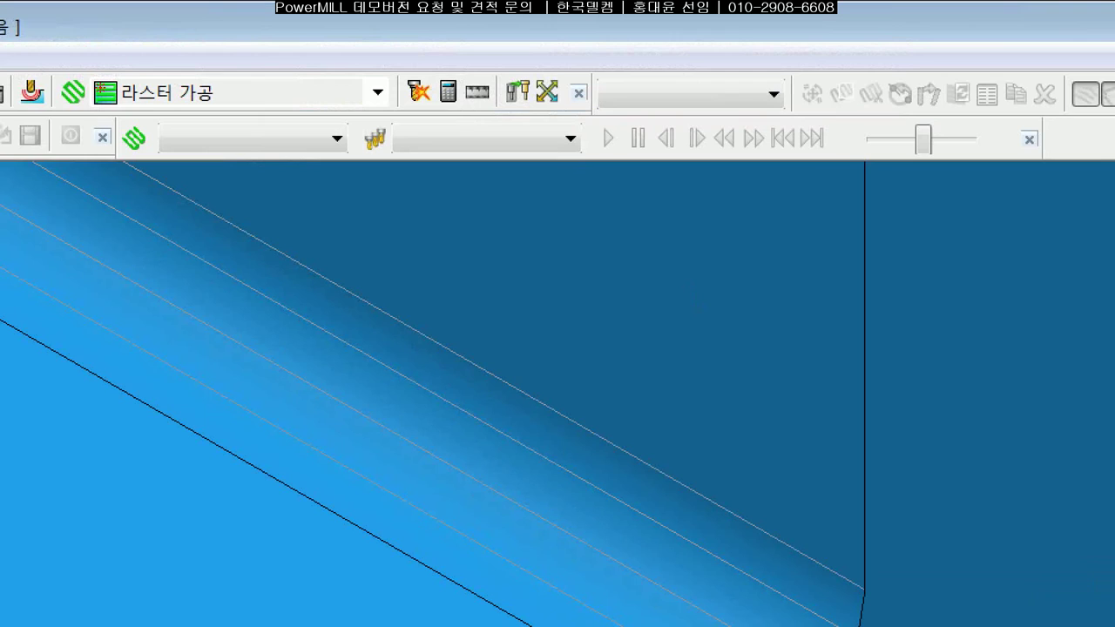
# Measure the radius of the inner corner fillet with a circle through three points on its end profile
pyautogui.moveTo(488, 68); pyautogui.dragTo(490, 117)
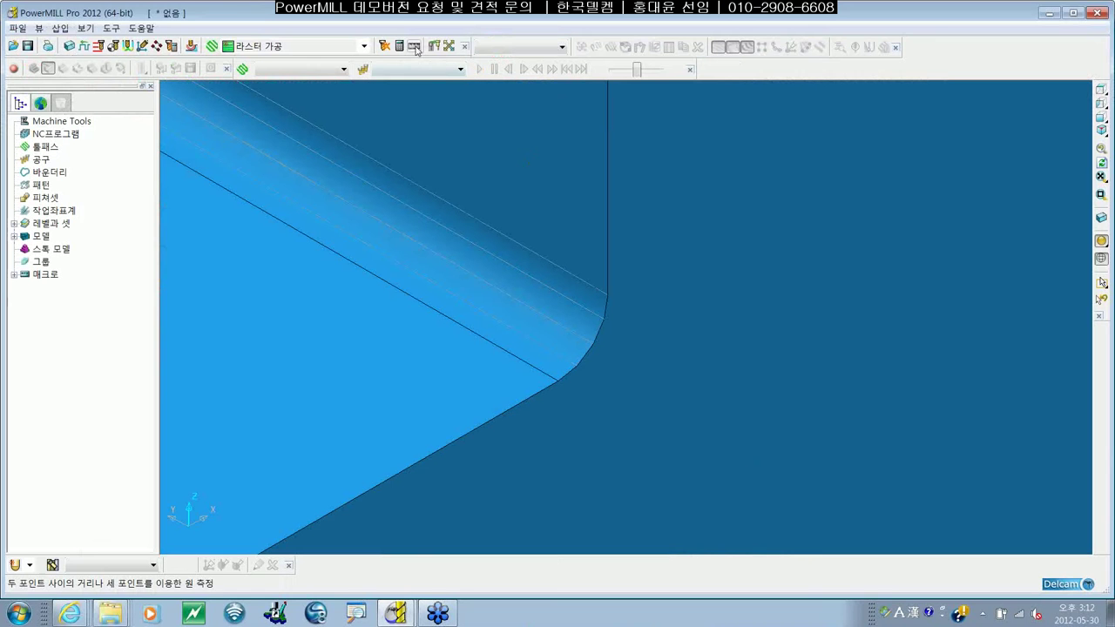
pyautogui.click(496, 77)
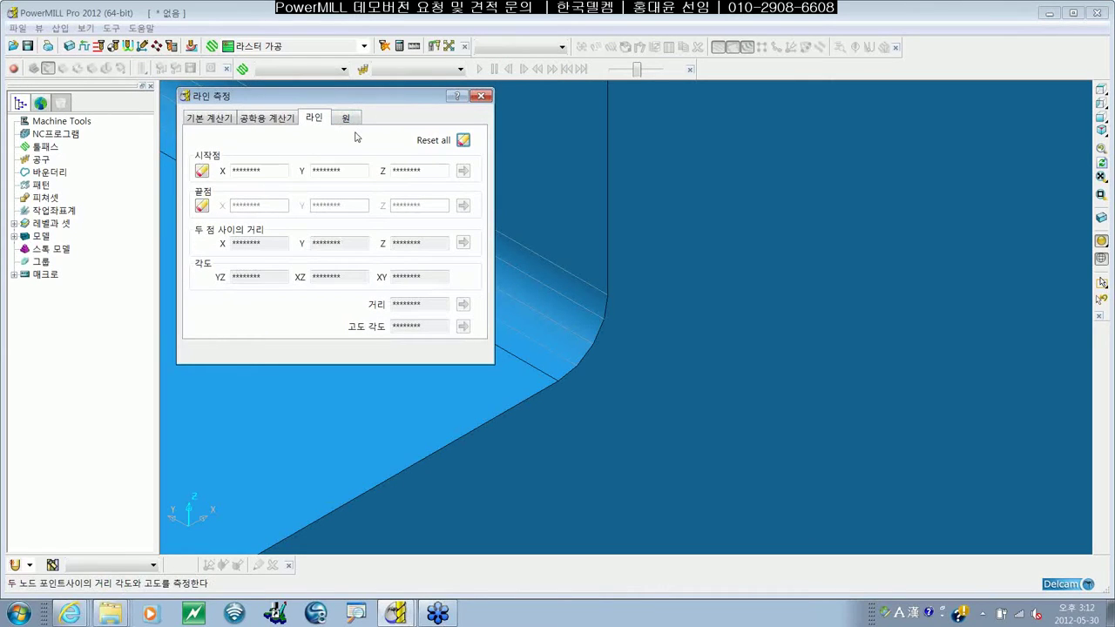
pyautogui.moveTo(543, 245); pyautogui.dragTo(613, 239, button='middle')
pyautogui.click(345, 117)
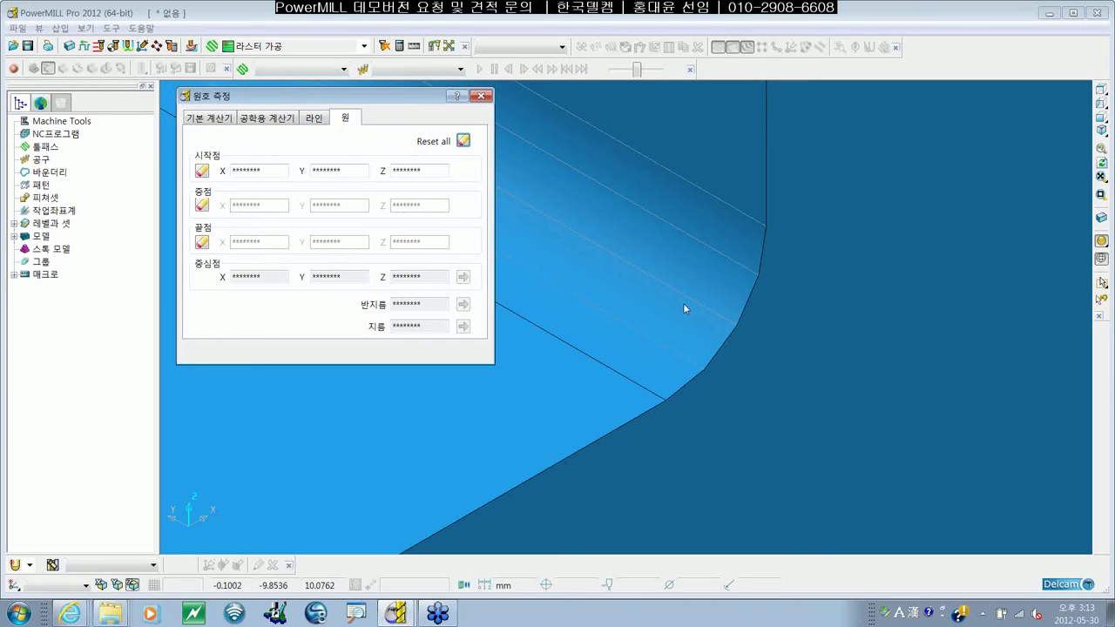
pyautogui.moveTo(683, 303); pyautogui.dragTo(660, 306, button='middle')
pyautogui.click(723, 224)
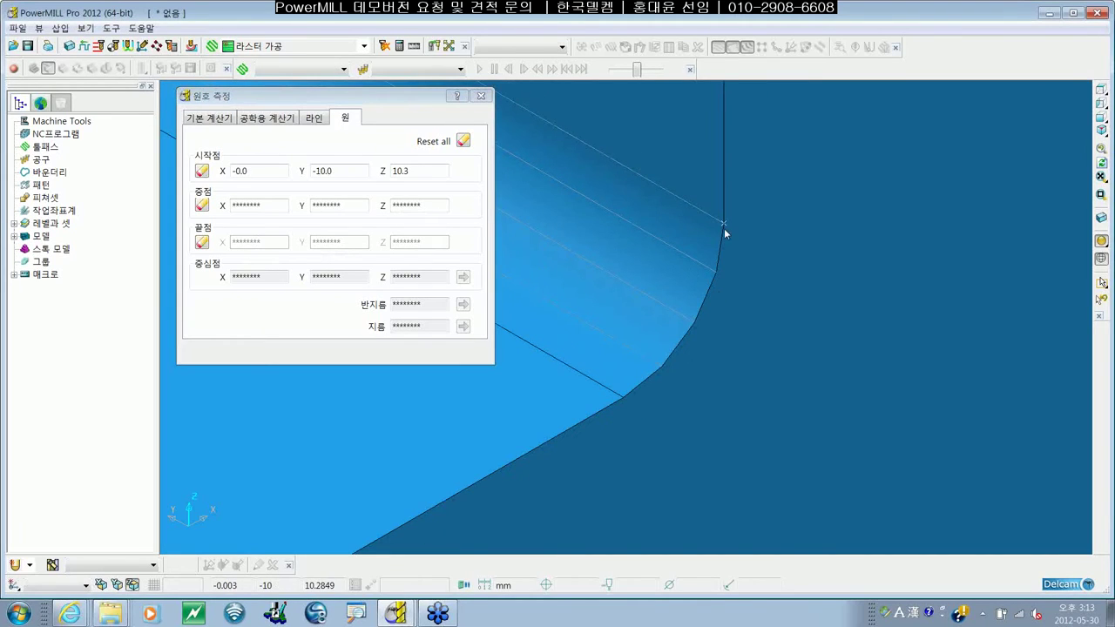
pyautogui.click(694, 325)
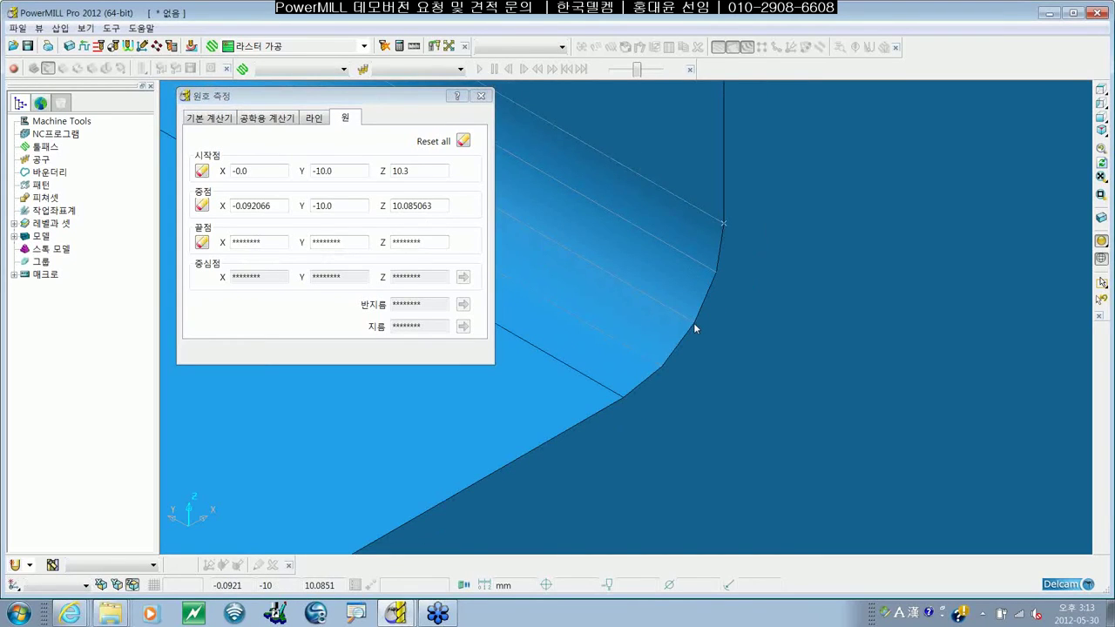
pyautogui.click(622, 396)
pyautogui.moveTo(683, 385); pyautogui.dragTo(705, 366, button='middle')
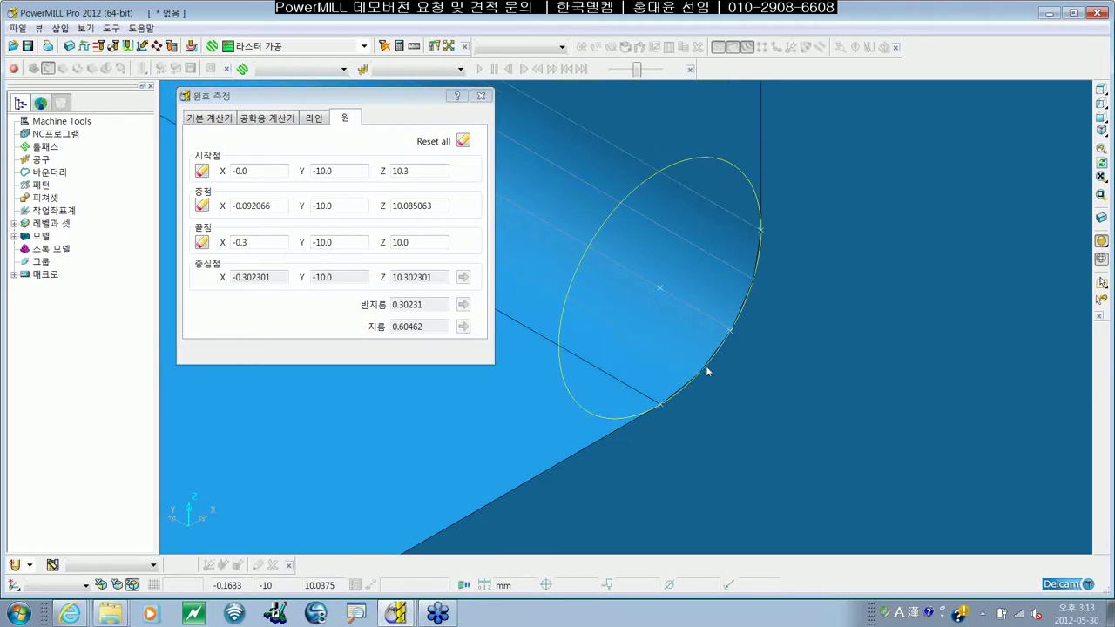
pyautogui.doubleClick(430, 306)
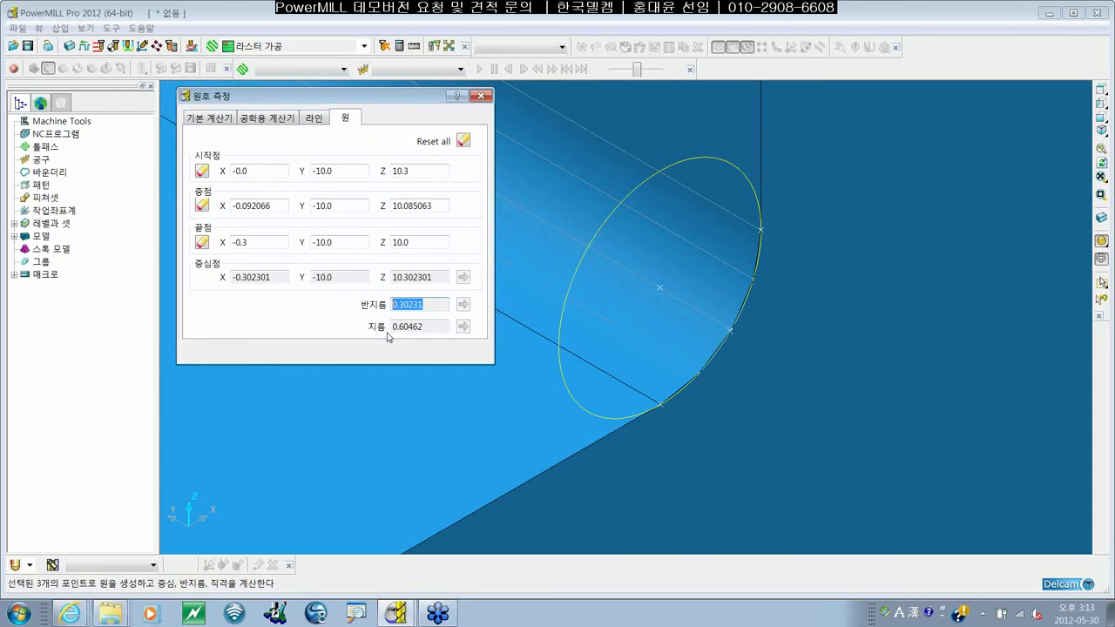
pyautogui.click(480, 97)
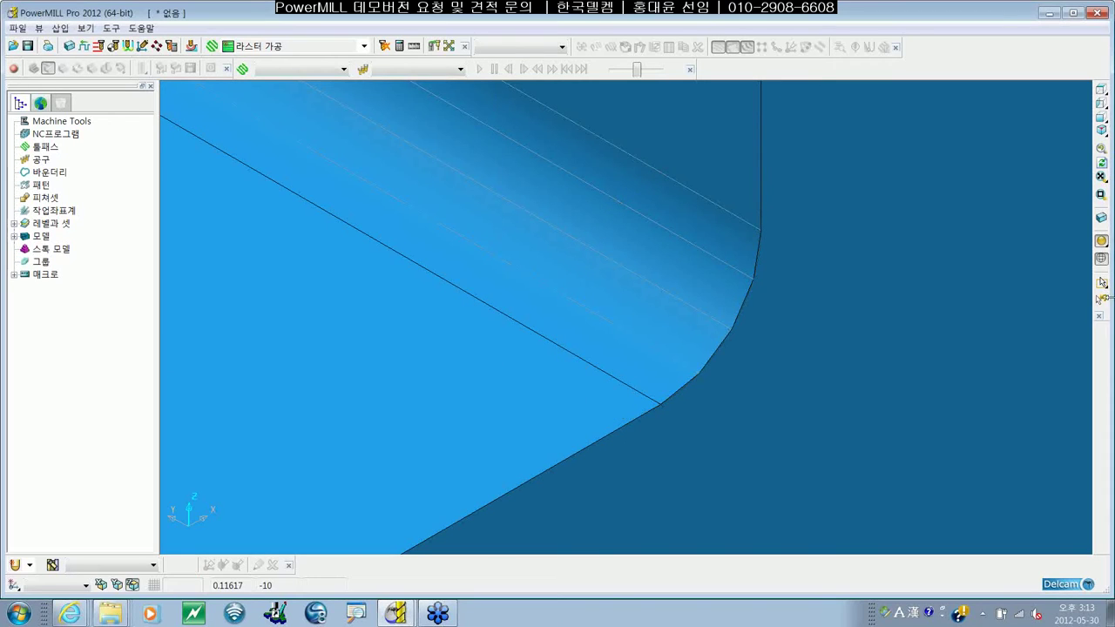
# Calculate a box block around the whole stepped model with tolerance 0.1 and no expansion, and accept it
pyautogui.click(1101, 131)
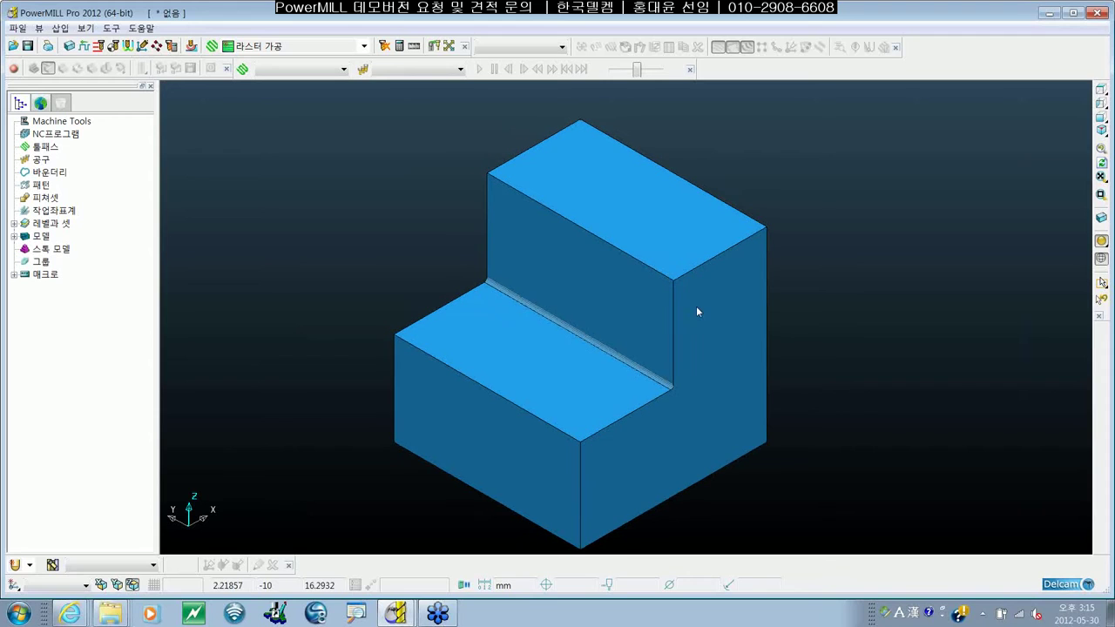
pyautogui.scroll(3, 696, 311)
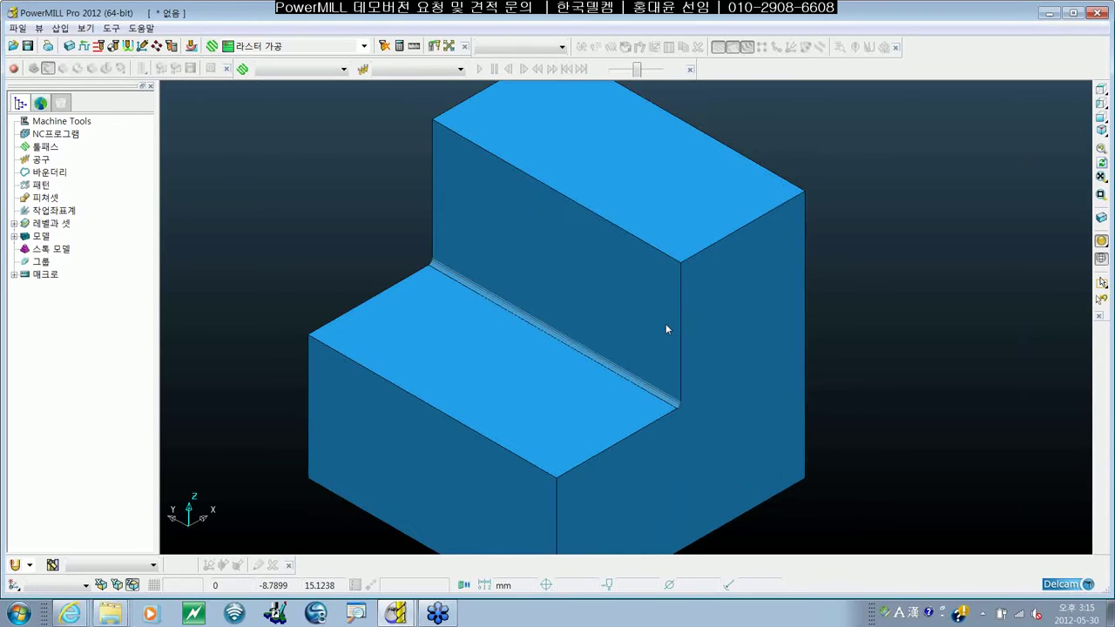
pyautogui.scroll(-2, 694, 319)
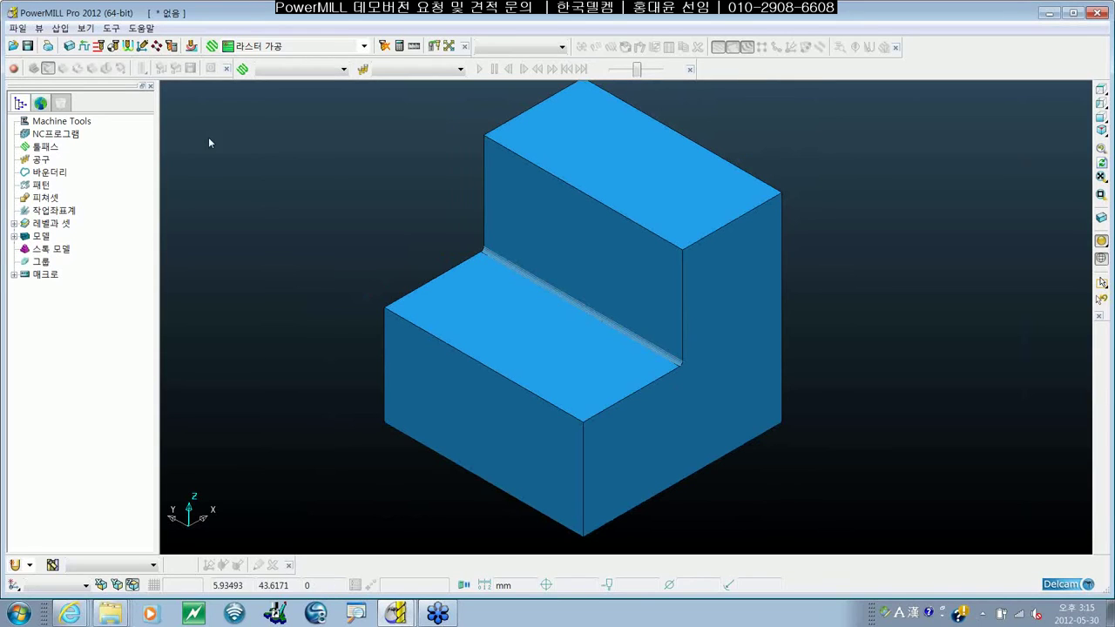
pyautogui.click(70, 46)
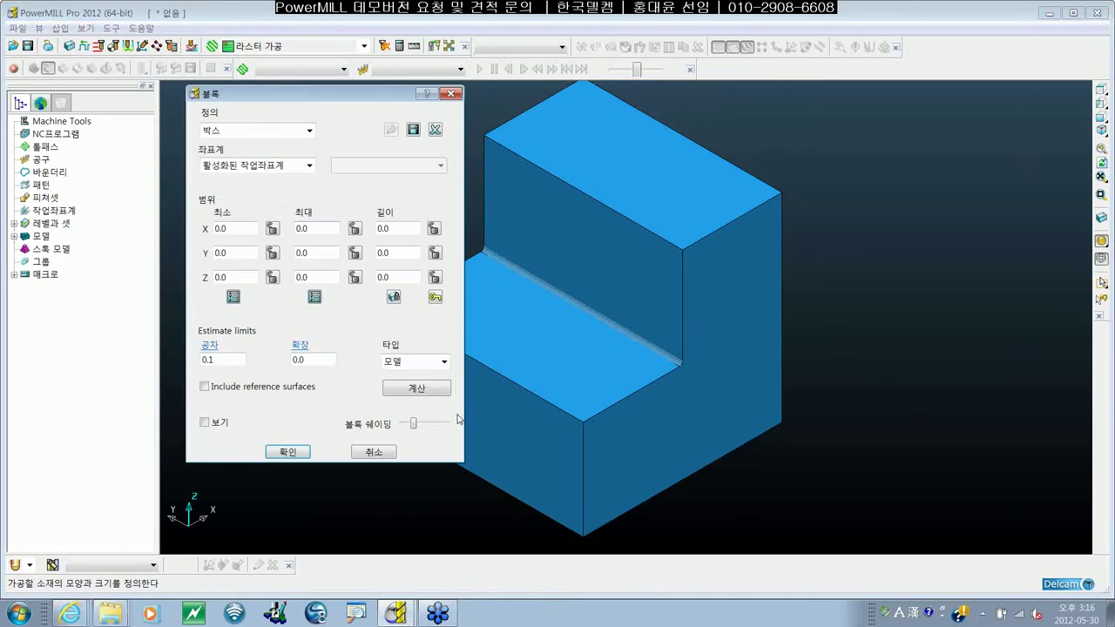
pyautogui.click(437, 392)
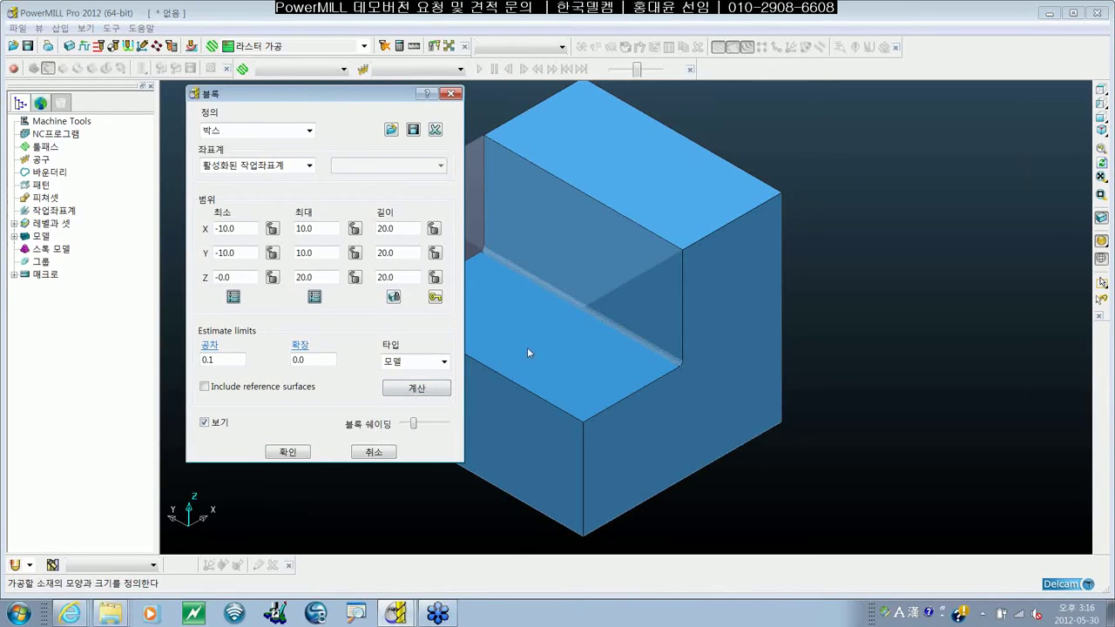
pyautogui.click(558, 358)
pyautogui.keyDown('shift'); pyautogui.moveTo(558, 358); pyautogui.dragTo(682, 366, button='middle'); pyautogui.keyUp('shift')
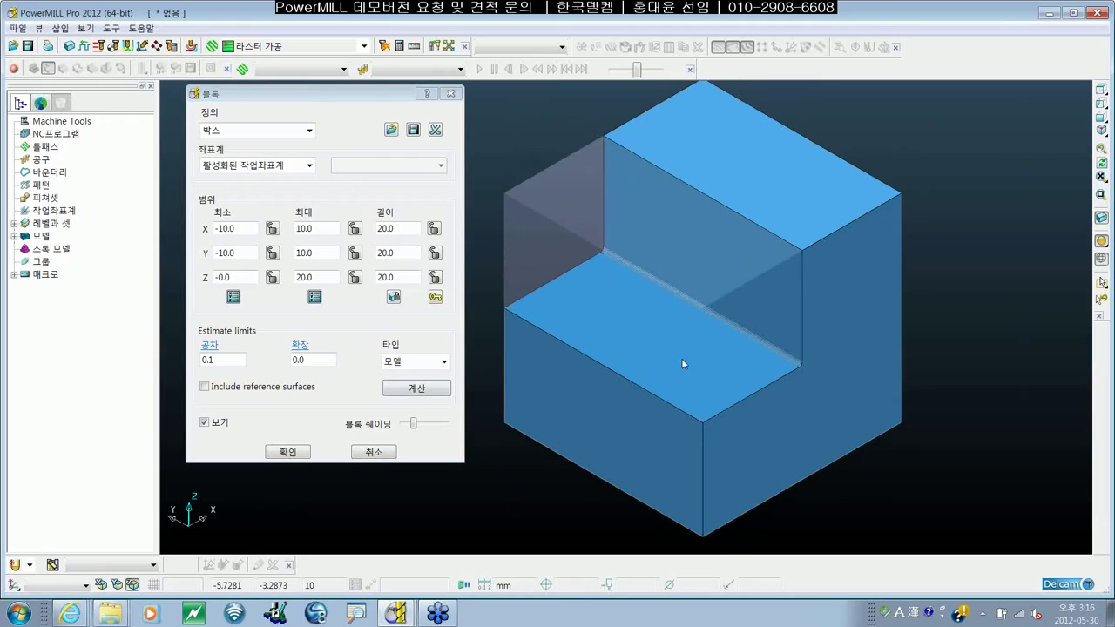
pyautogui.click(287, 452)
pyautogui.keyDown('shift'); pyautogui.moveTo(738, 367); pyautogui.dragTo(676, 363, button='middle'); pyautogui.keyUp('shift')
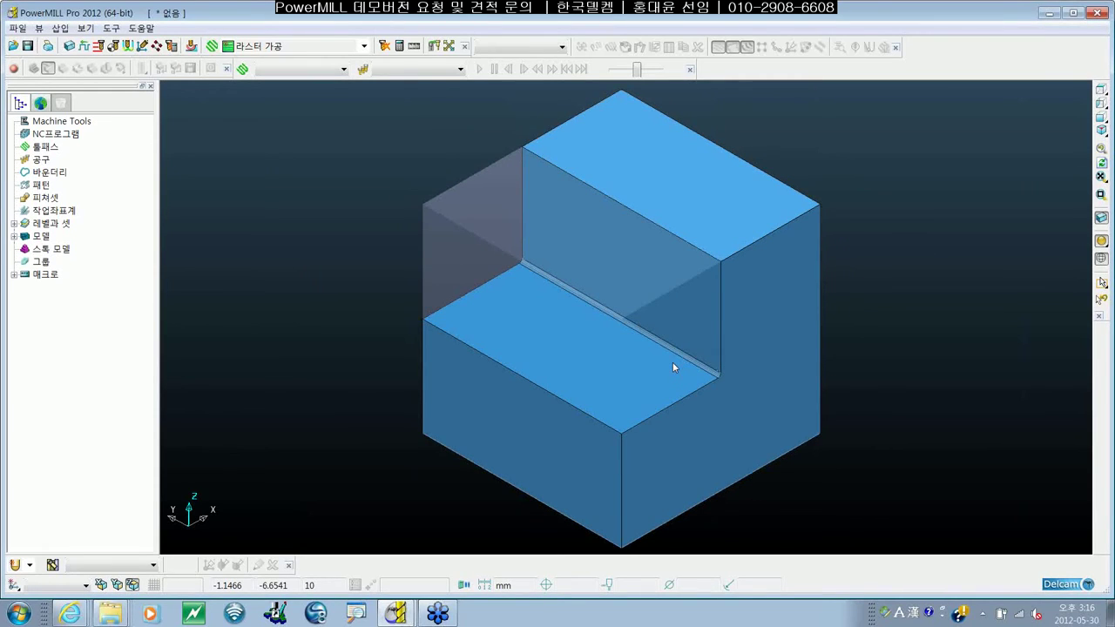
# Create a ball nosed tool with a diameter of 3 and name it B3
pyautogui.rightClick(38, 161)
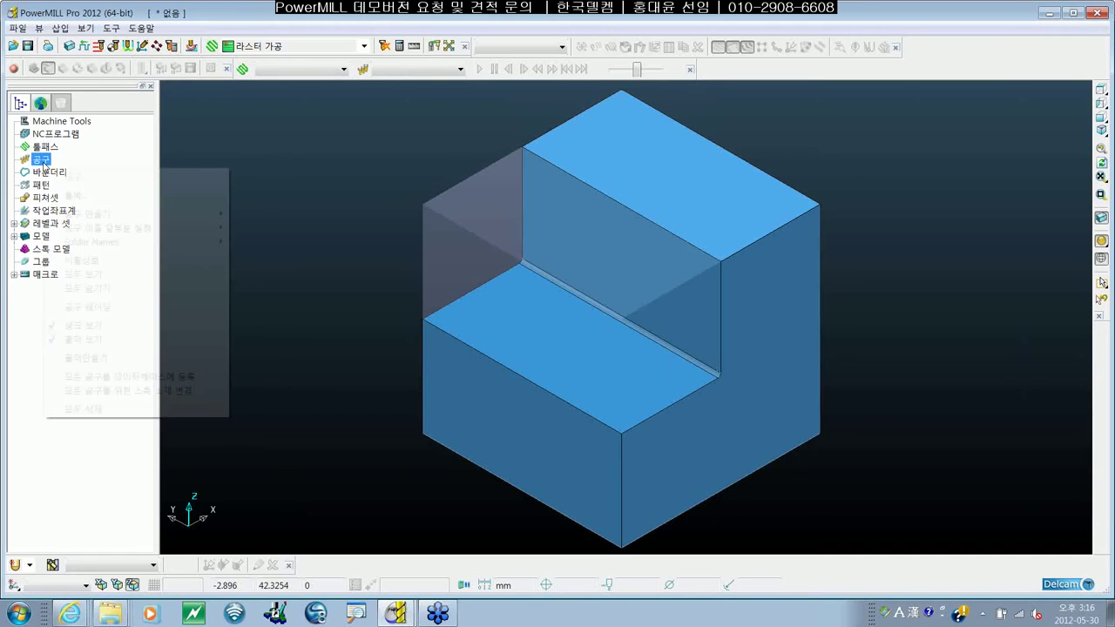
pyautogui.moveTo(131, 214)
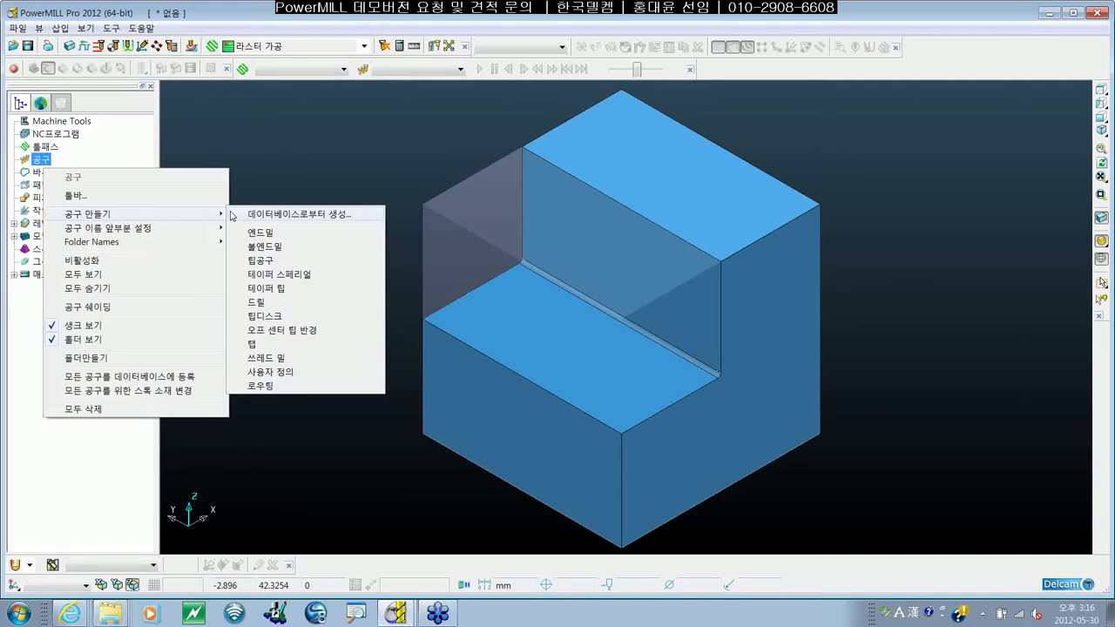
pyautogui.click(253, 247)
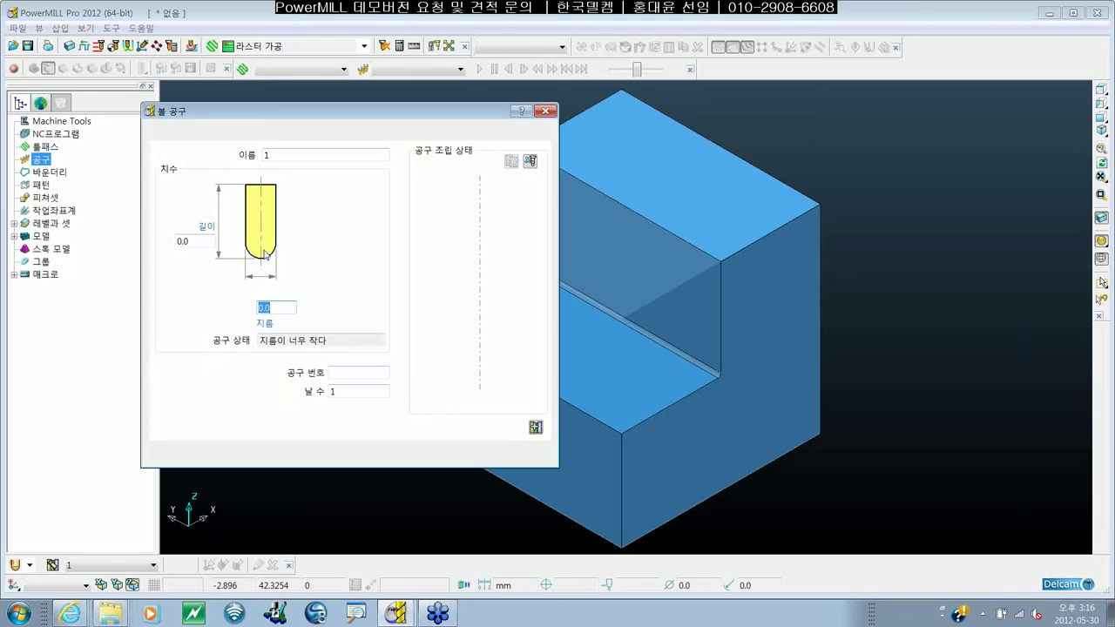
pyautogui.write('3')
pyautogui.press('Tab')
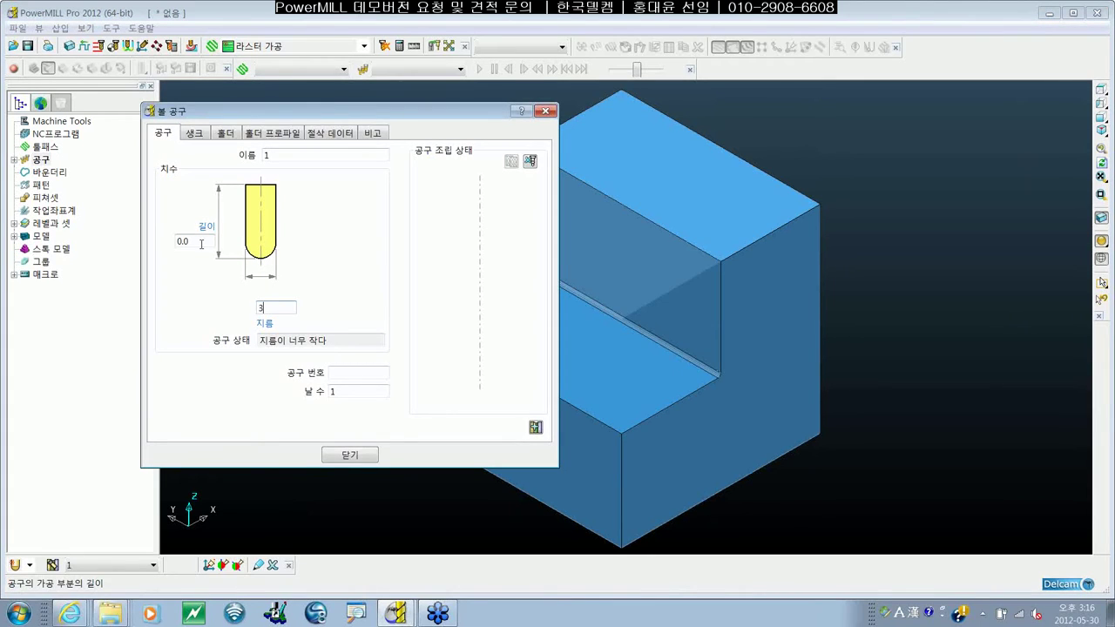
pyautogui.doubleClick(269, 155)
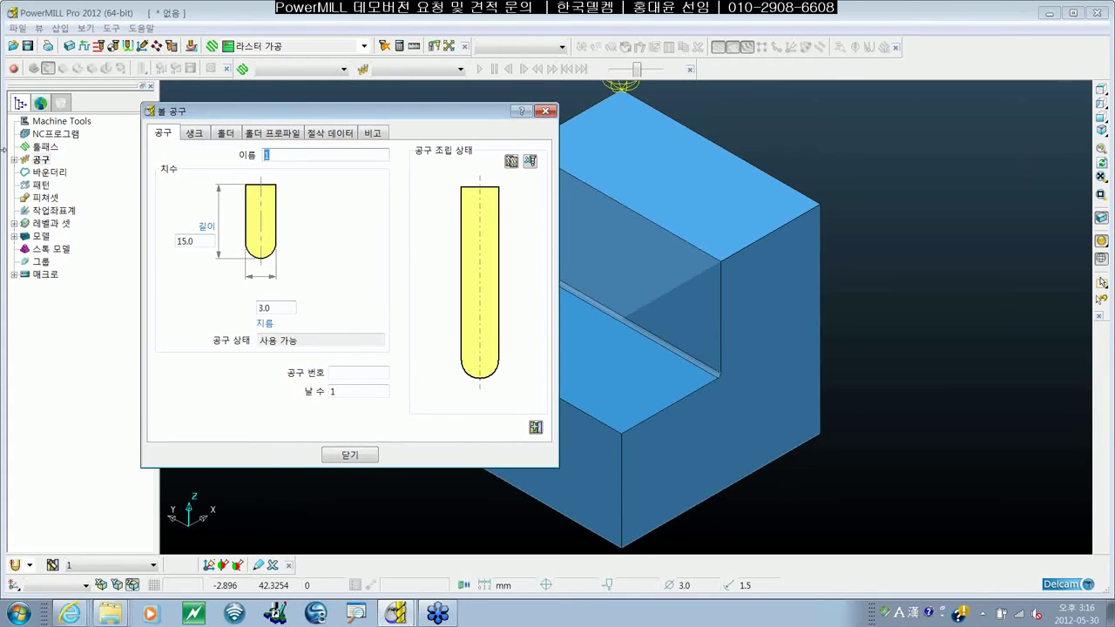
pyautogui.press('BackSpace')
pyautogui.write('B3')
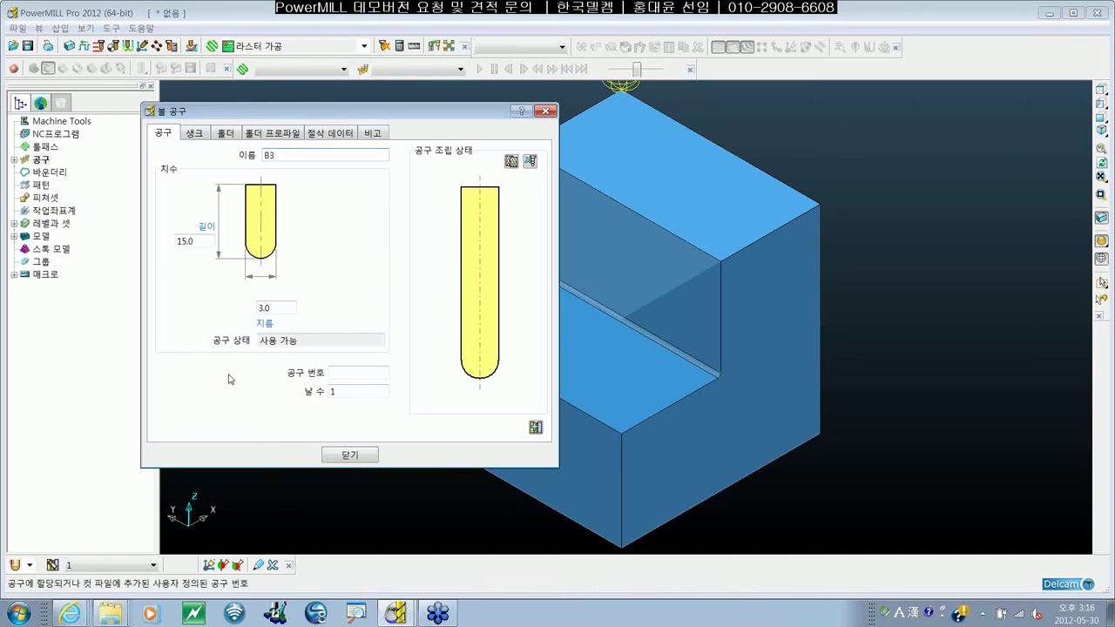
pyautogui.click(351, 454)
# Create a ball nosed tool with a diameter of 1 and name it B1
pyautogui.rightClick(40, 159)
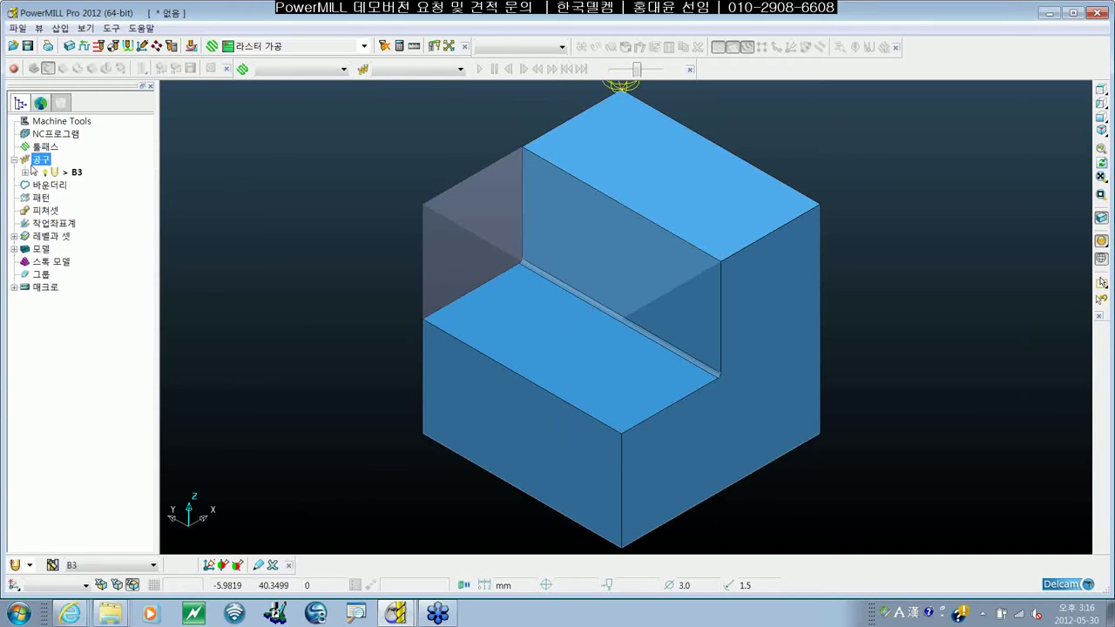
pyautogui.moveTo(172, 216)
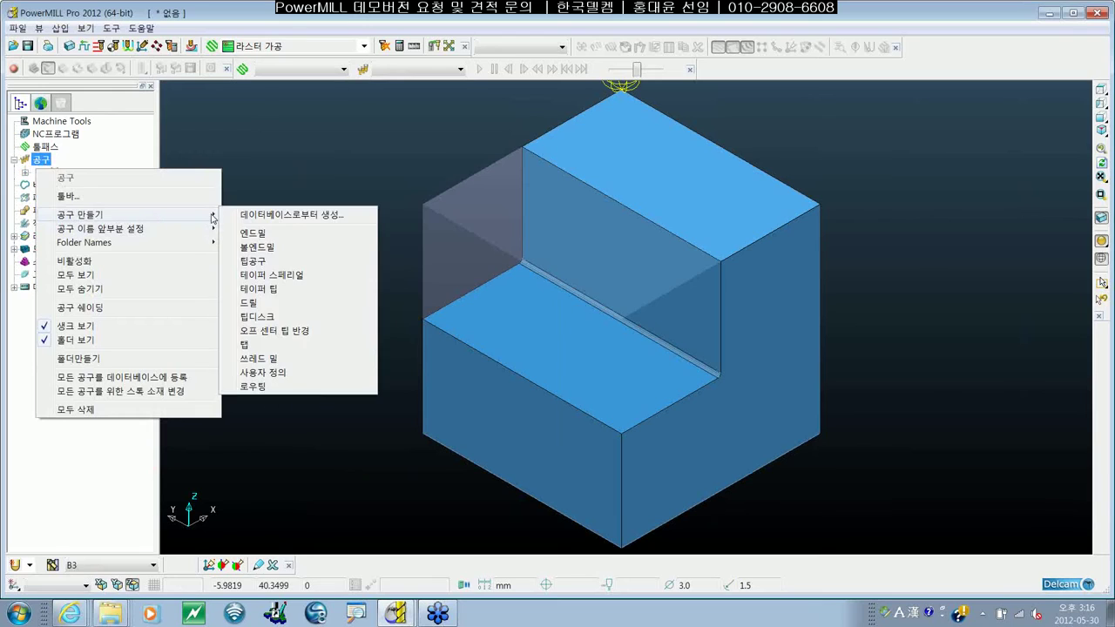
pyautogui.click(253, 248)
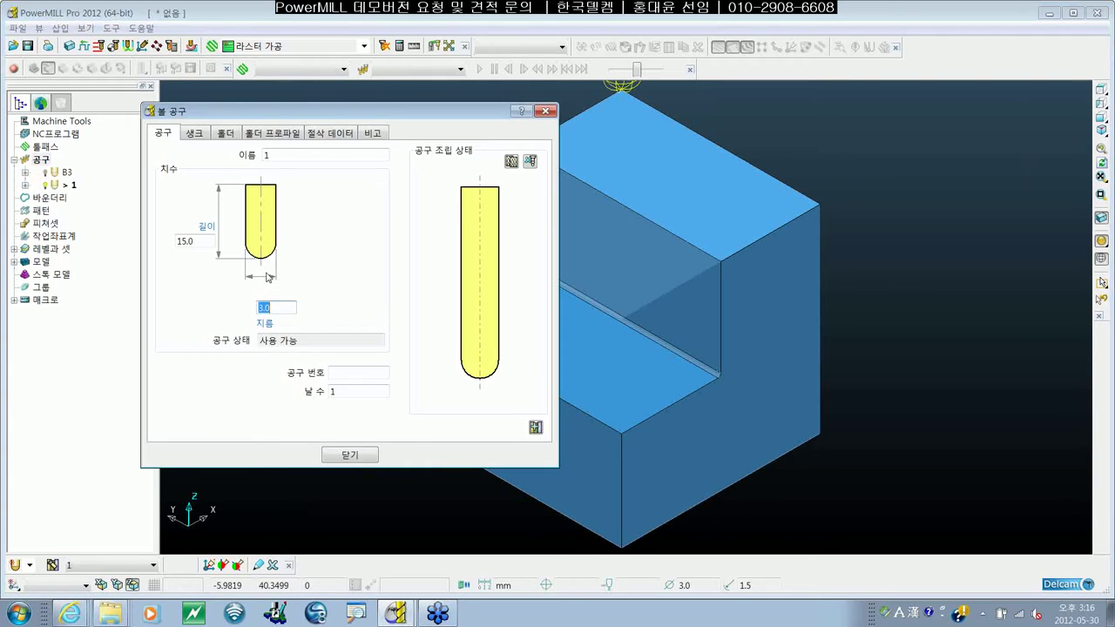
pyautogui.write('1')
pyautogui.press('Tab')
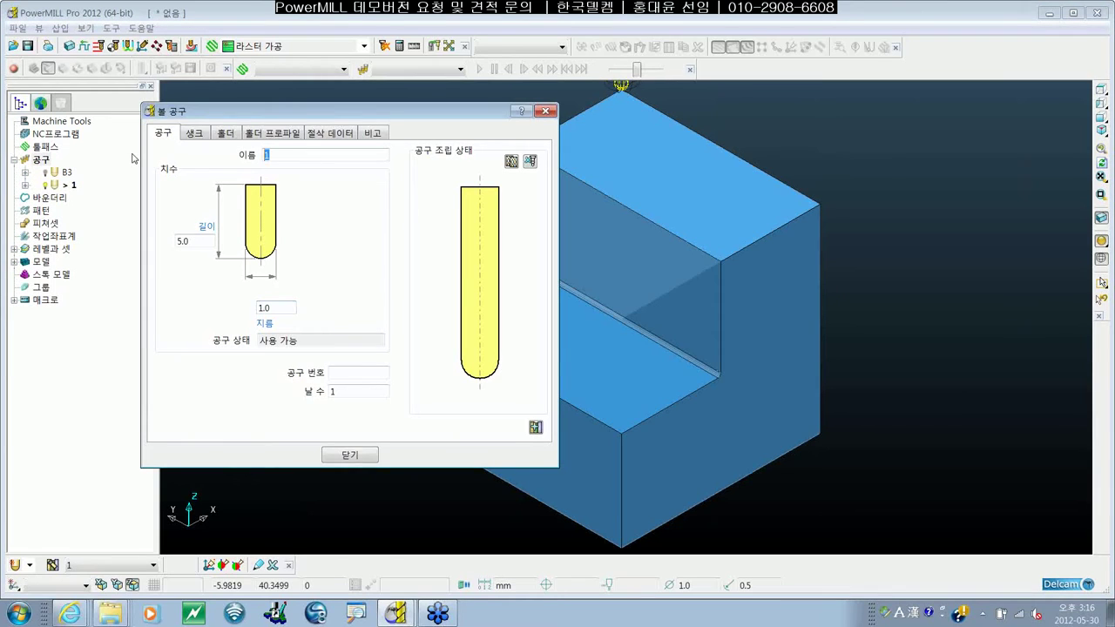
pyautogui.write('B1')
pyautogui.click(362, 455)
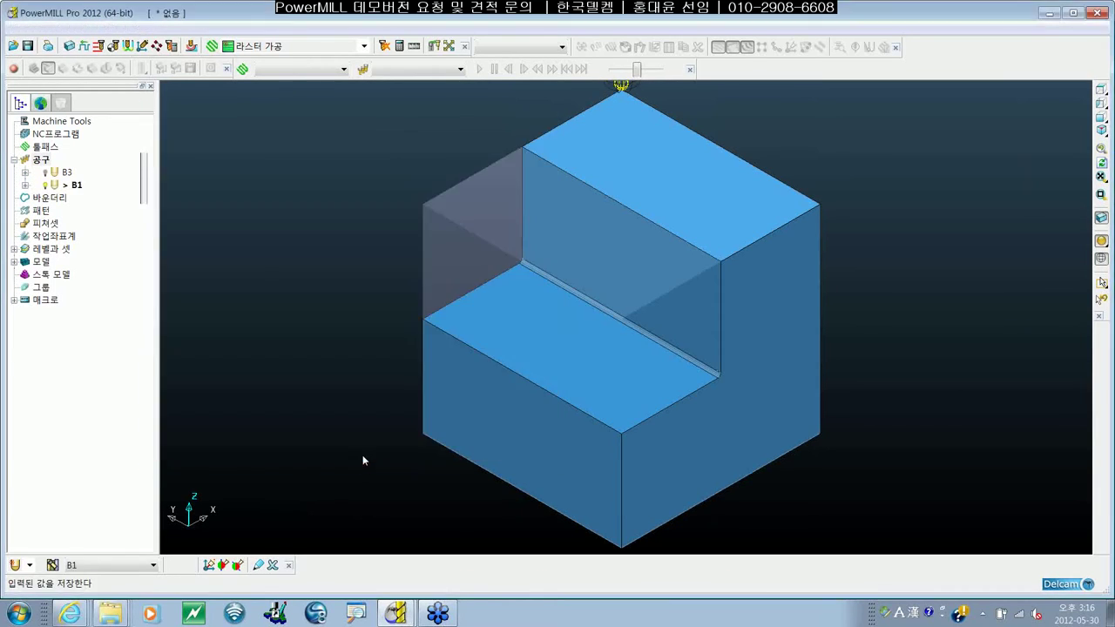
# Create a ball nosed tool with a diameter of 0.5 and name it B0.5
pyautogui.rightClick(45, 162)
pyautogui.moveTo(97, 211)
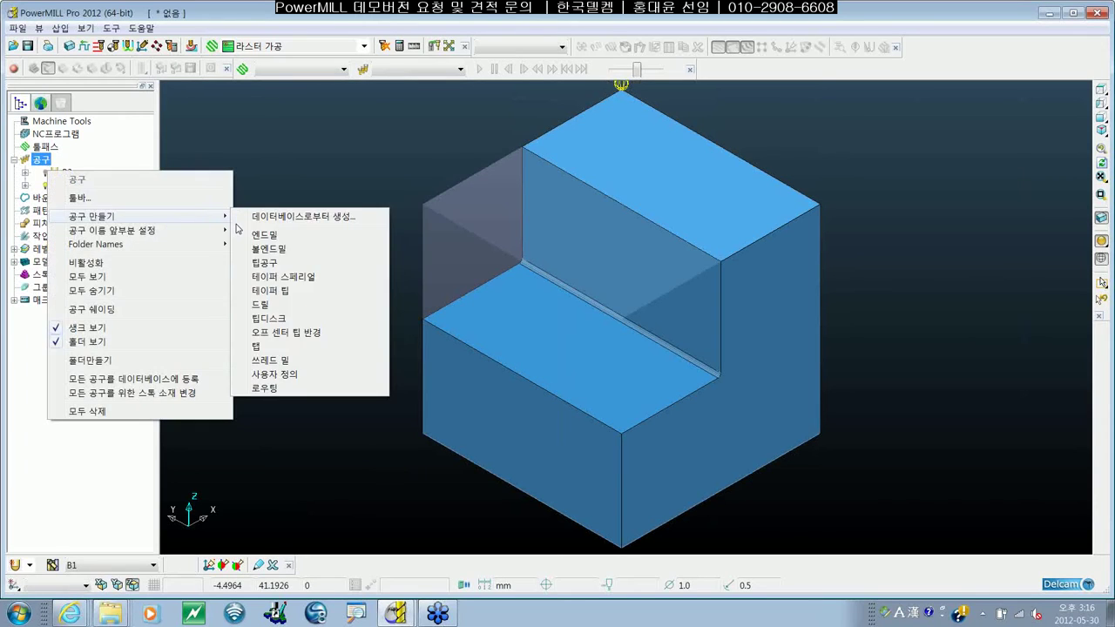
pyautogui.click(272, 250)
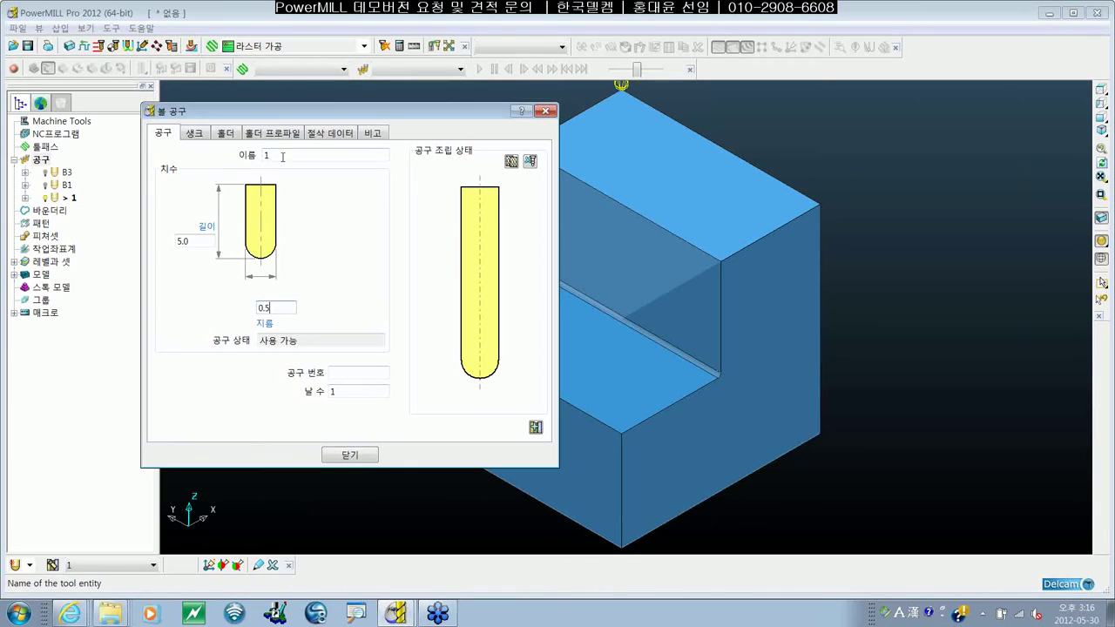
pyautogui.write('B0.5')
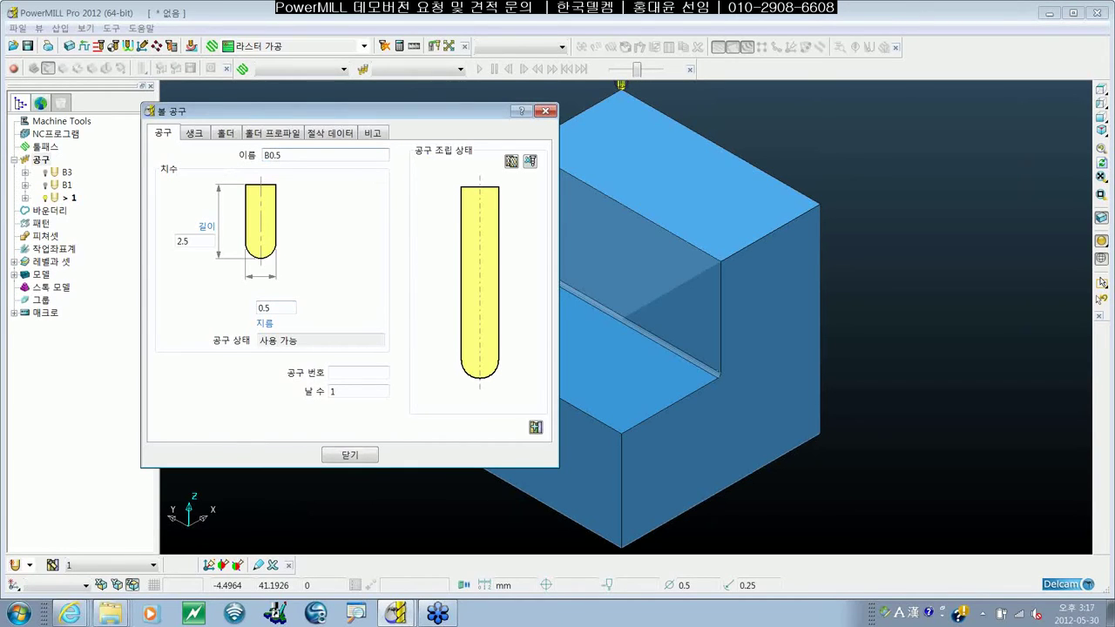
pyautogui.click(365, 455)
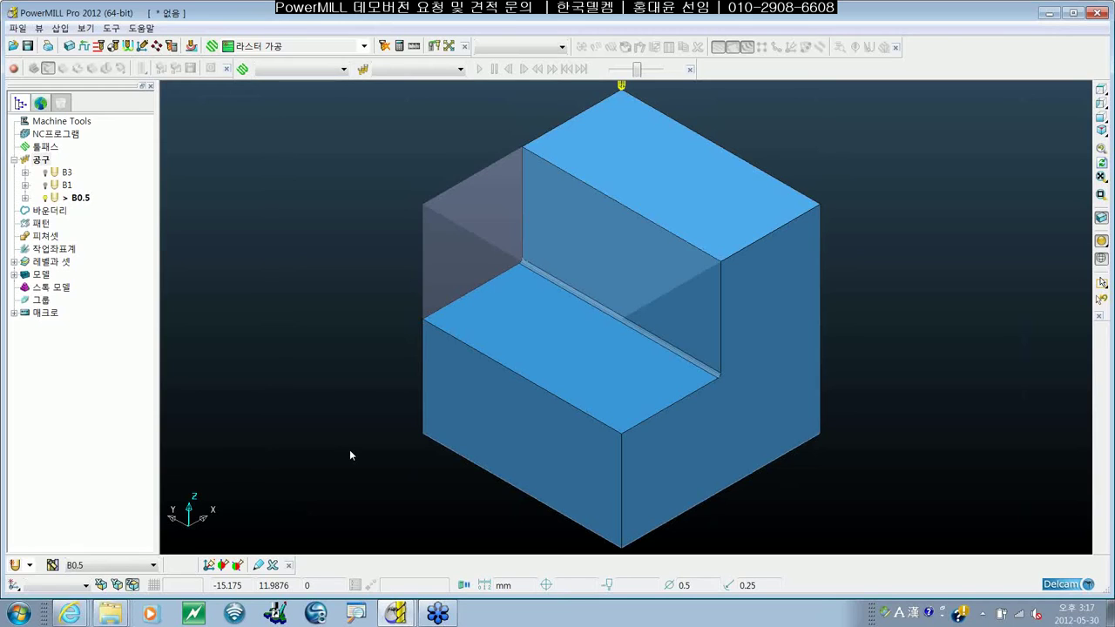
# Start a corner finishing toolpath (코너 잔삭 가공) and choose B1 as its cutting tool
pyautogui.moveTo(492, 379)
pyautogui.keyDown('shift'); pyautogui.mouseDown(button='middle')
pyautogui.moveTo(509, 376)
pyautogui.moveTo(483, 376)
pyautogui.mouseUp(button='middle'); pyautogui.keyUp('shift')
pyautogui.click(191, 46)
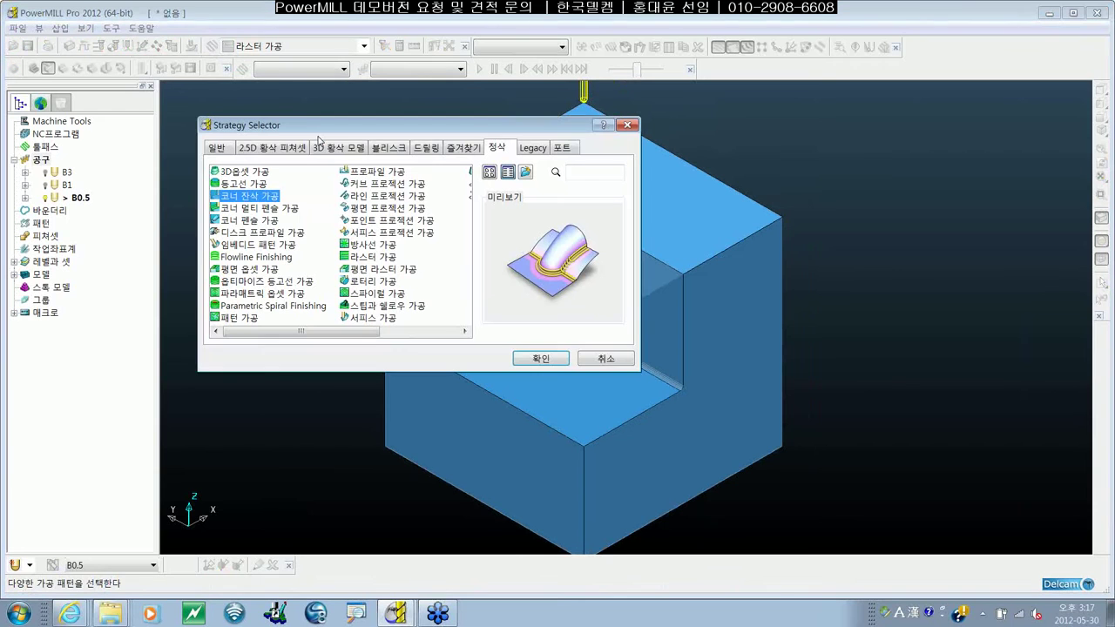
pyautogui.moveTo(377, 132); pyautogui.dragTo(377, 125)
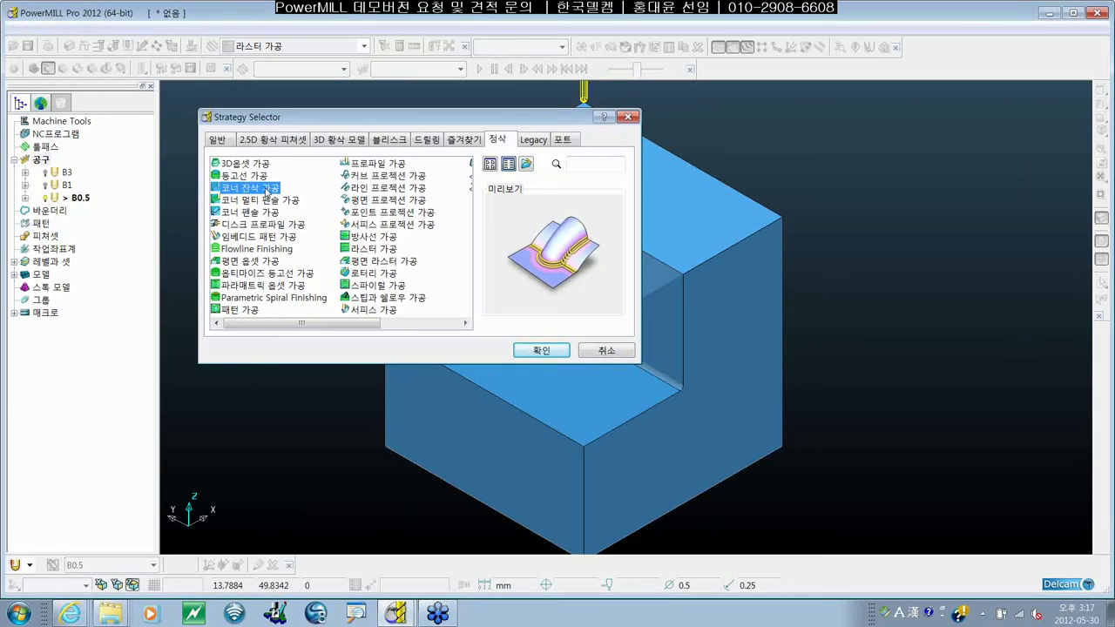
pyautogui.doubleClick(266, 190)
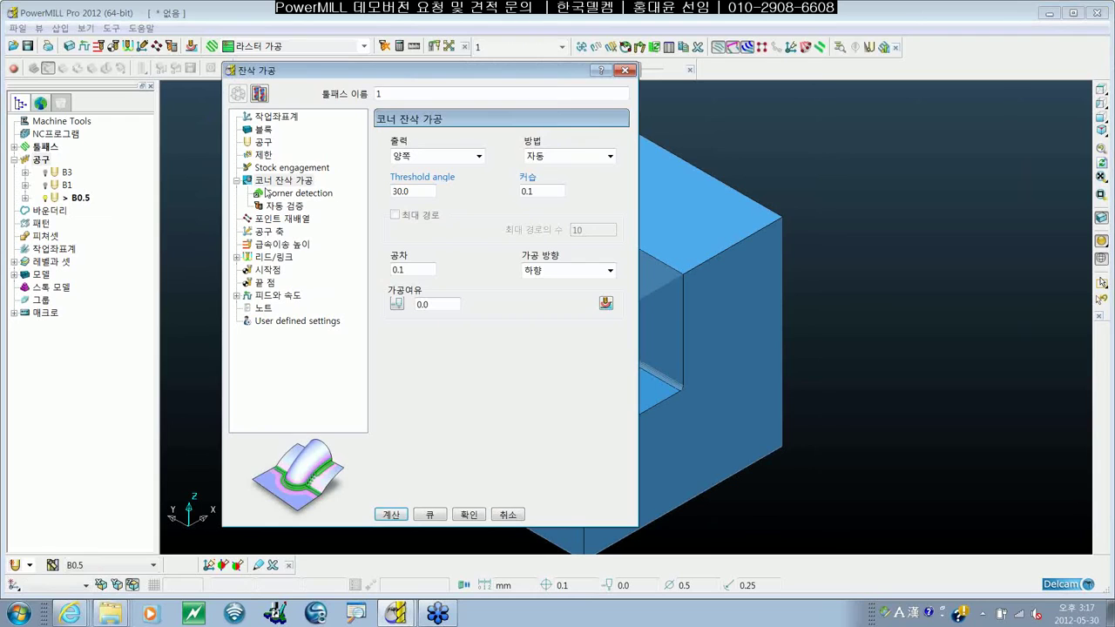
pyautogui.click(263, 143)
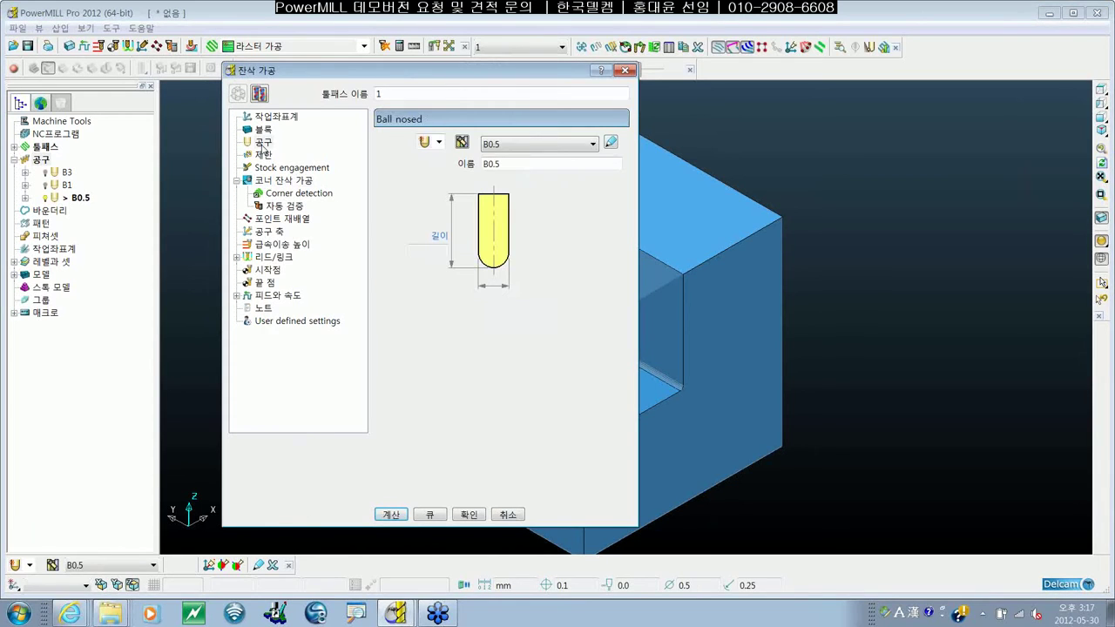
pyautogui.click(497, 144)
pyautogui.click(510, 185)
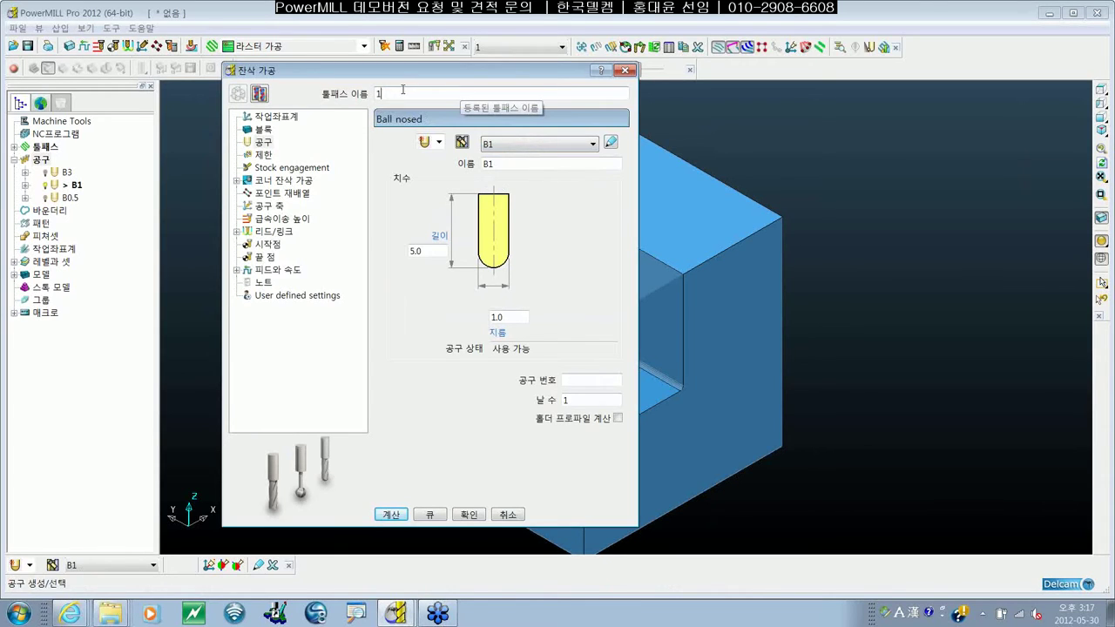
# Name the corner finishing toolpath 코너잔삭_B1
pyautogui.doubleClick(396, 94)
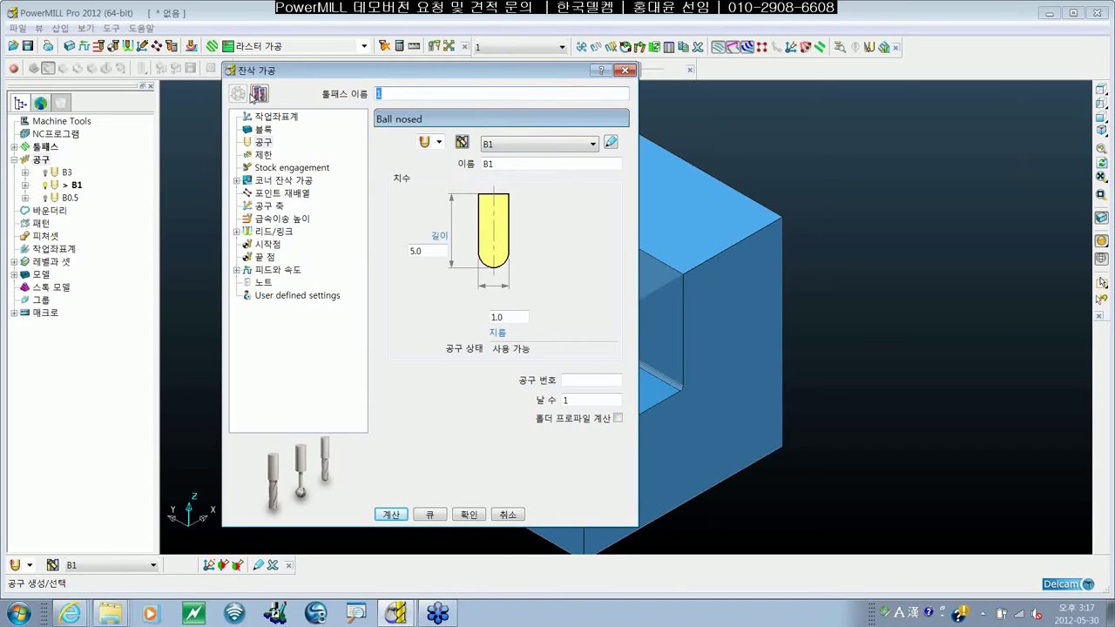
pyautogui.write('코너')
pyautogui.write('잔사')
pyautogui.write('ㄱ_')
pyautogui.write('B1')
# Choose B3 as the reference tool for the toolpath's corner detection
pyautogui.click(237, 180)
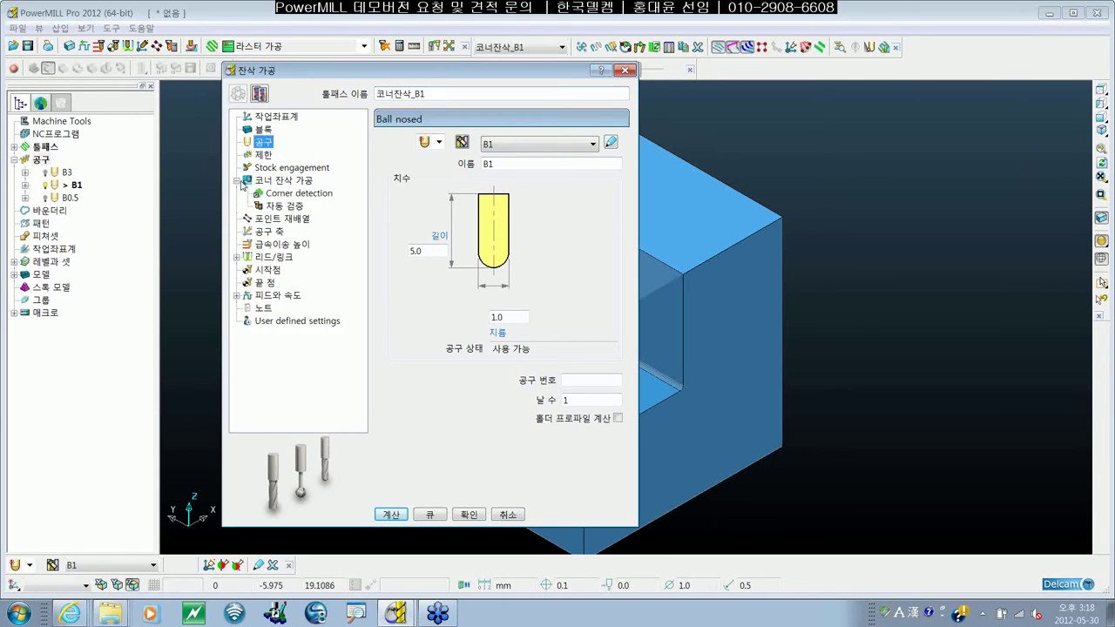
pyautogui.click(296, 192)
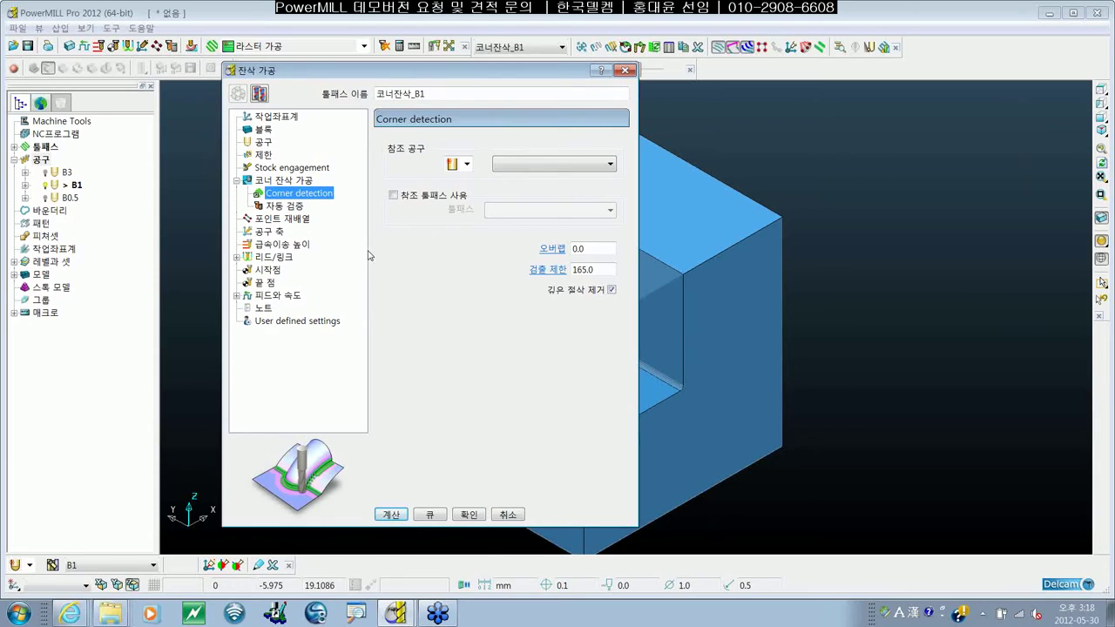
pyautogui.click(526, 166)
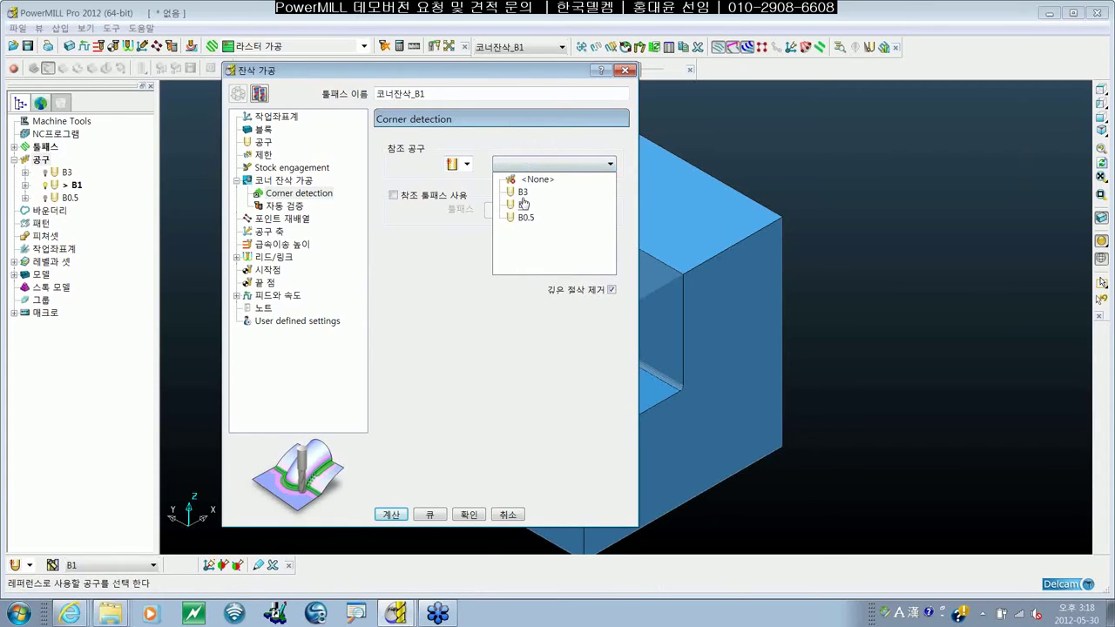
pyautogui.click(524, 204)
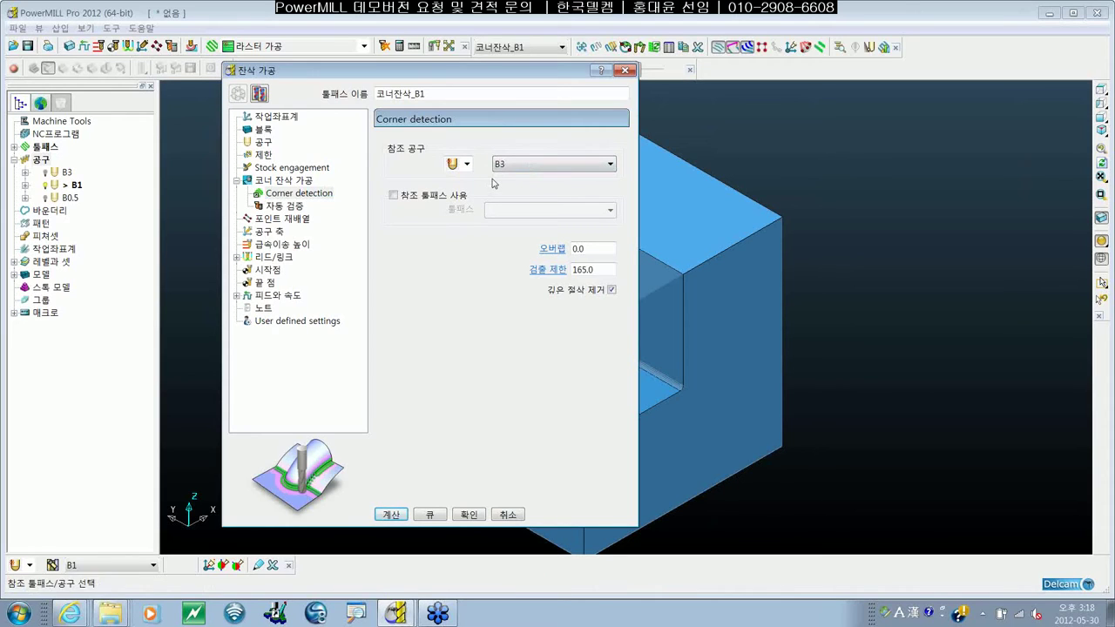
# Set the corner finishing threshold angle to 20 and its output to shallow (쉘로우)
pyautogui.click(298, 179)
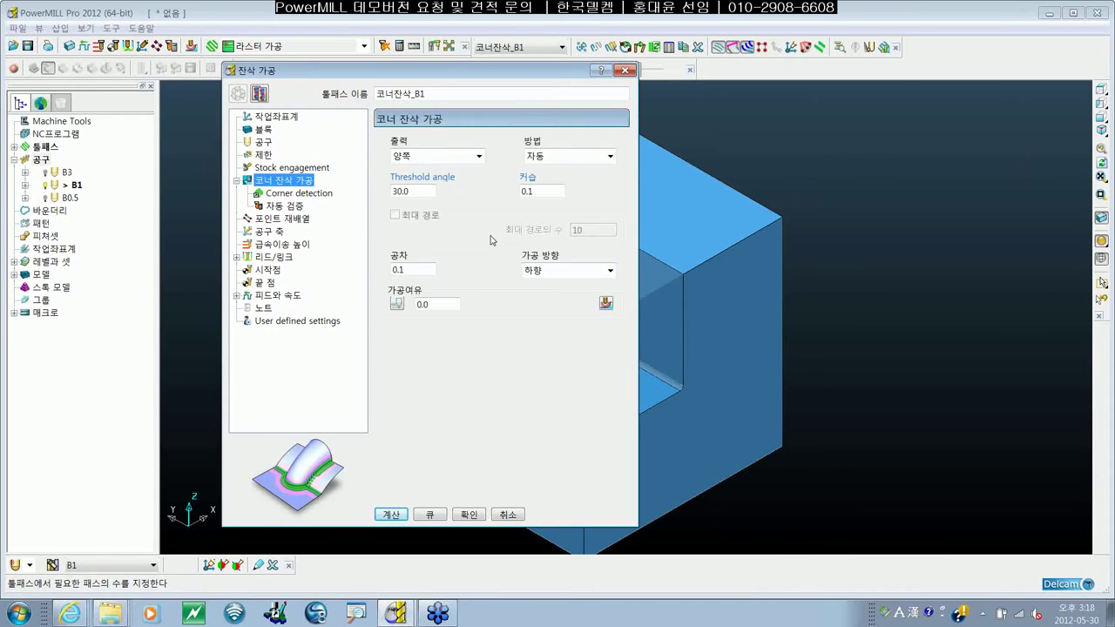
pyautogui.doubleClick(433, 187)
pyautogui.write('20')
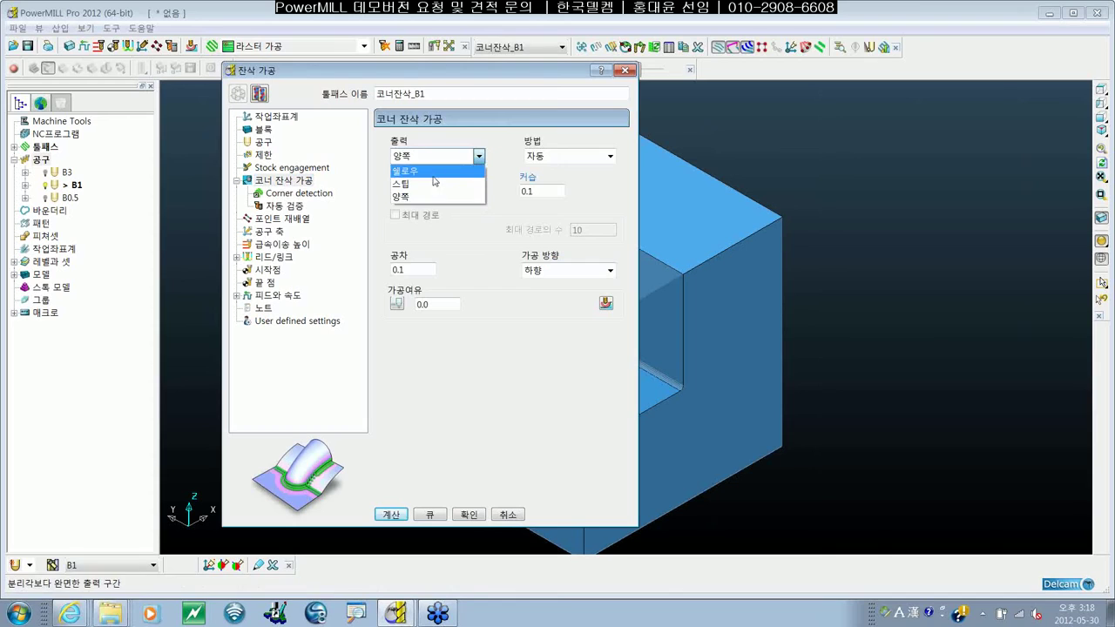
pyautogui.click(435, 172)
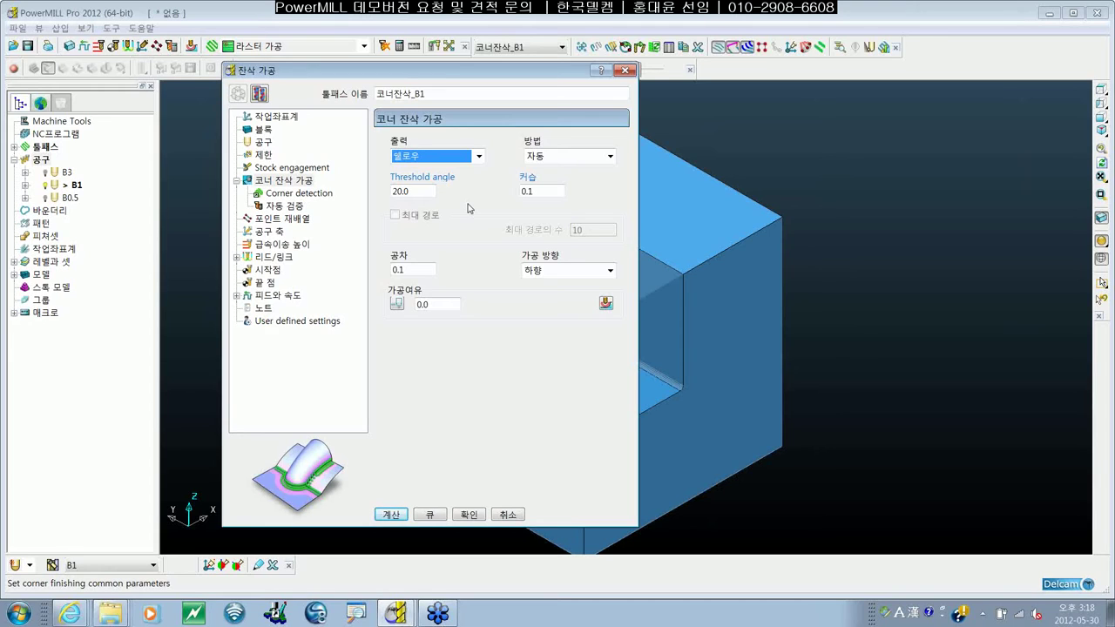
# Set both the tolerance and the cusp of the corner finishing toolpath to 0.005
pyautogui.click(409, 270)
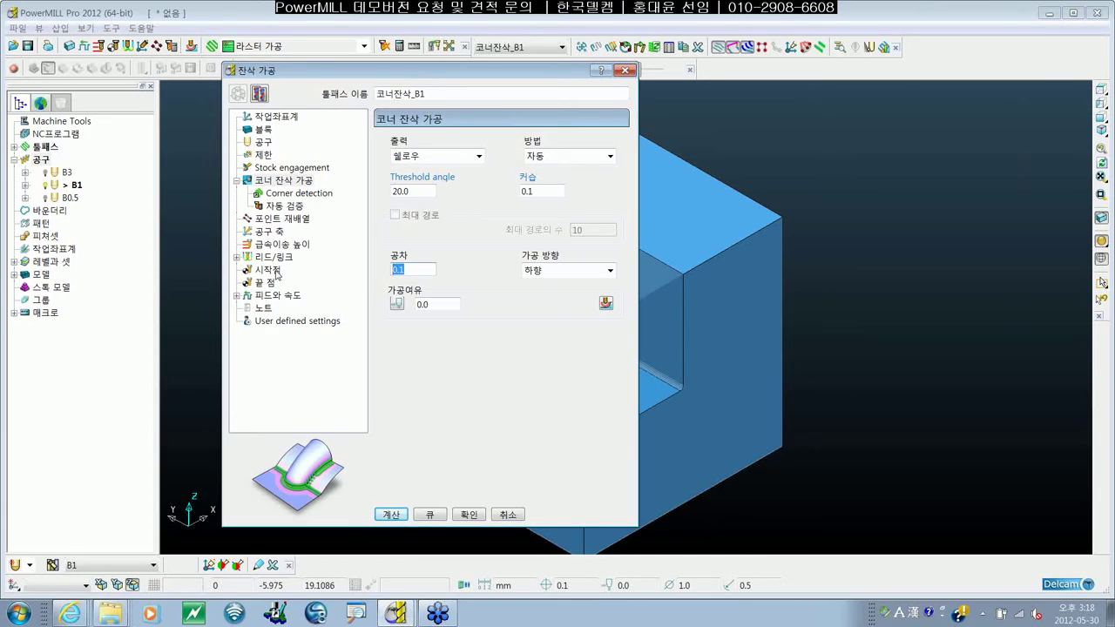
pyautogui.write('0.005')
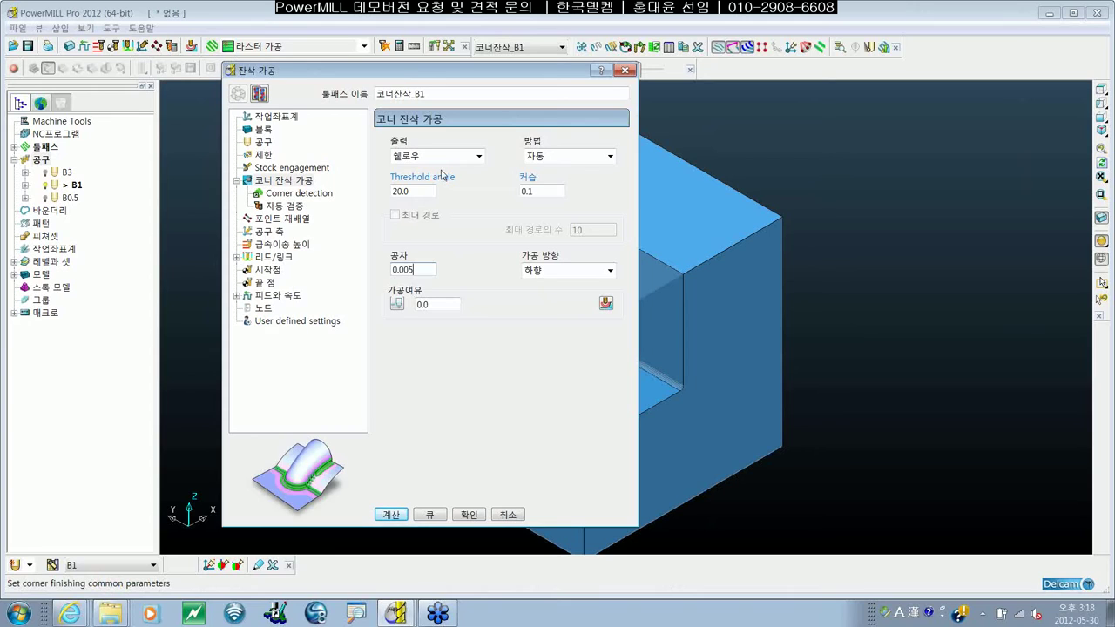
pyautogui.click(544, 194)
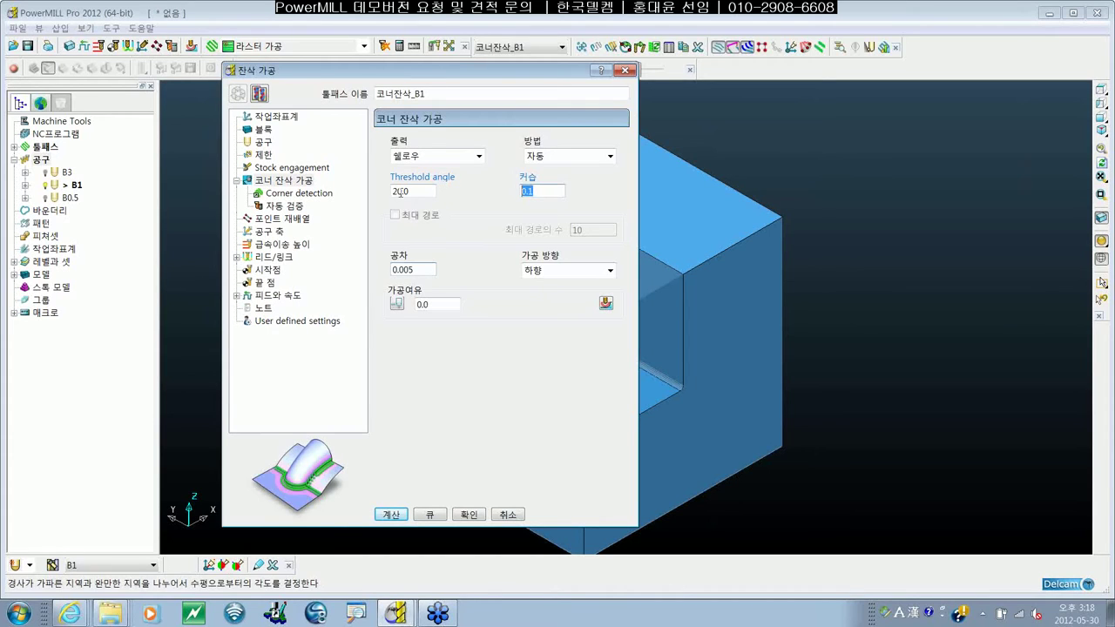
pyautogui.write('0.005')
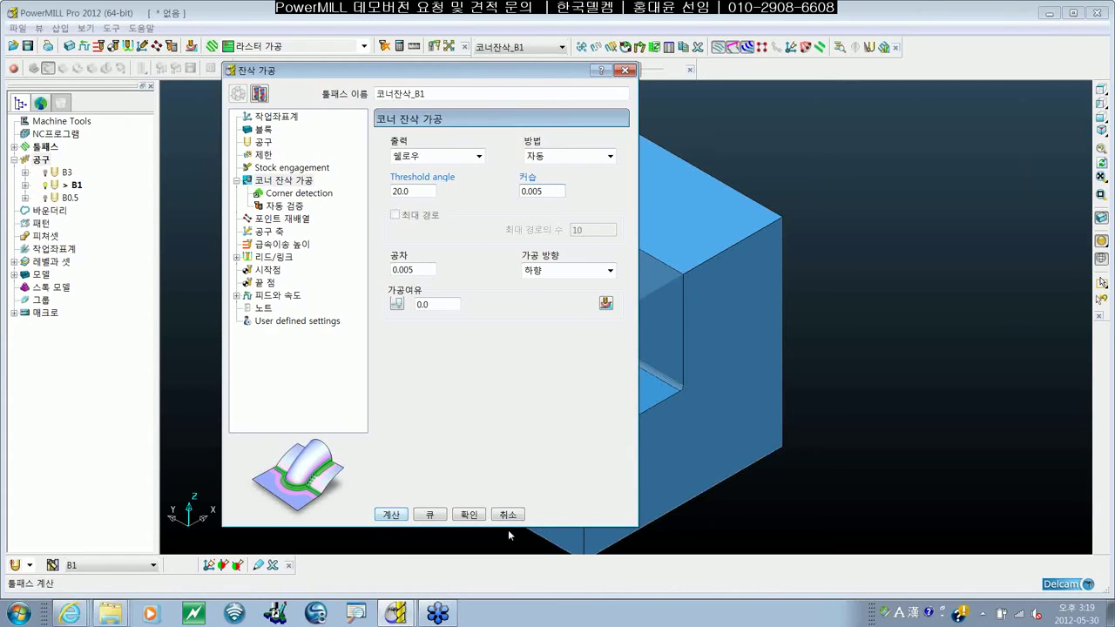
# Calculate the corner finishing toolpath, close its settings and show the passes along the inner fillet up close
pyautogui.press('Return')
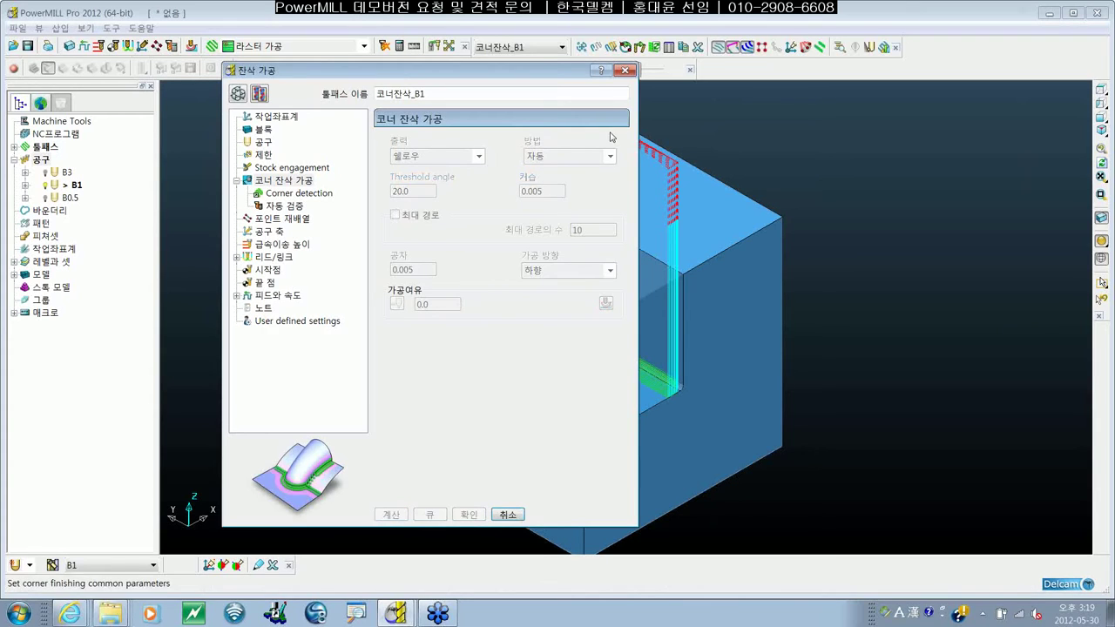
pyautogui.click(622, 70)
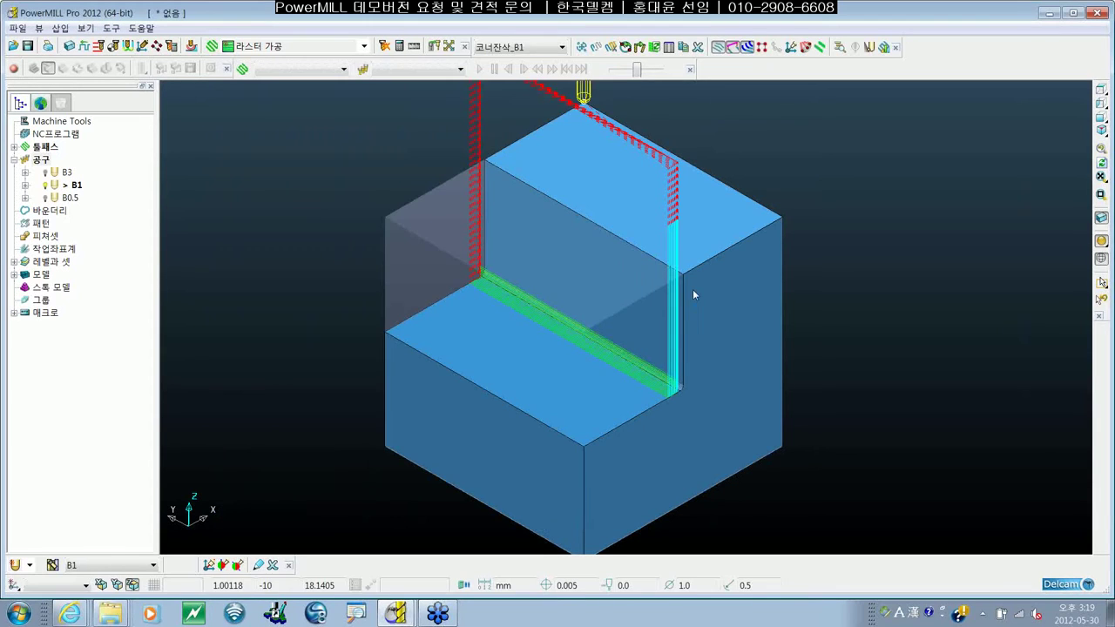
pyautogui.scroll(5, 545, 327)
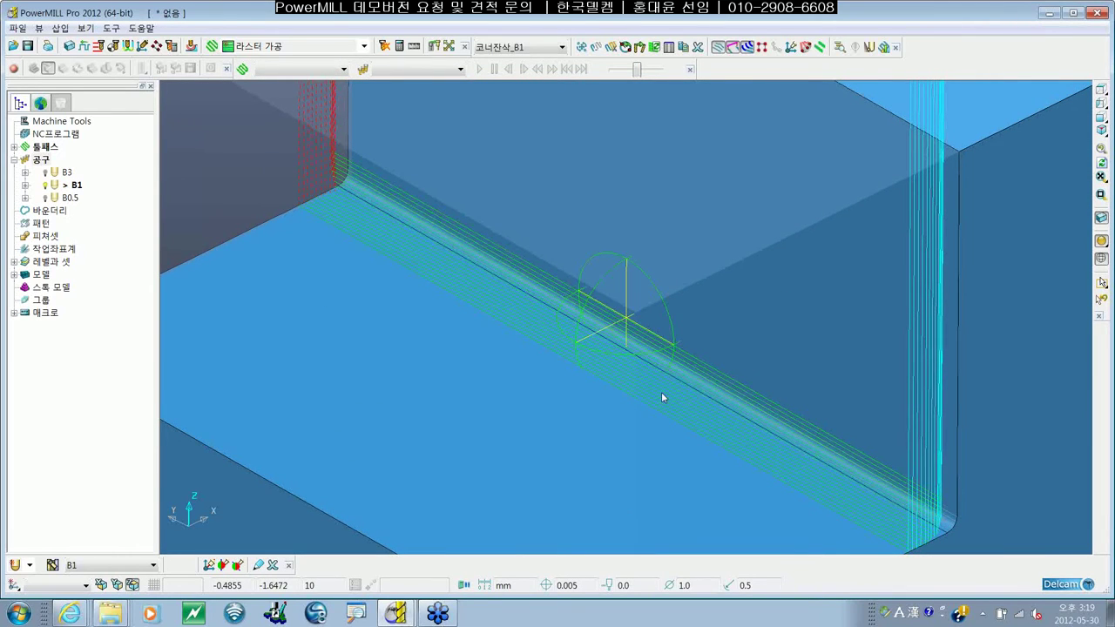
# Examine the B1 corner finishing passes along the stepped block's inner fillet from several angles and distances
pyautogui.moveTo(662, 393); pyautogui.dragTo(596, 335, button='middle')
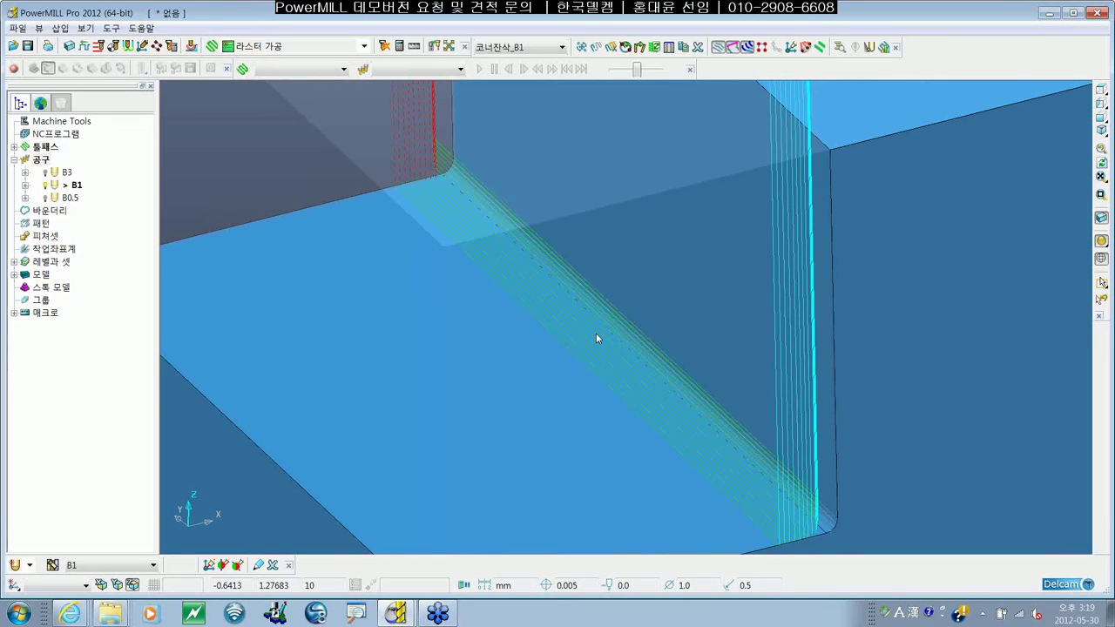
pyautogui.scroll(-2, 595, 333)
pyautogui.moveTo(585, 335)
pyautogui.mouseDown(button='middle')
pyautogui.moveTo(603, 340)
pyautogui.moveTo(585, 328)
pyautogui.mouseUp(button='middle')
pyautogui.scroll(3, 585, 328)
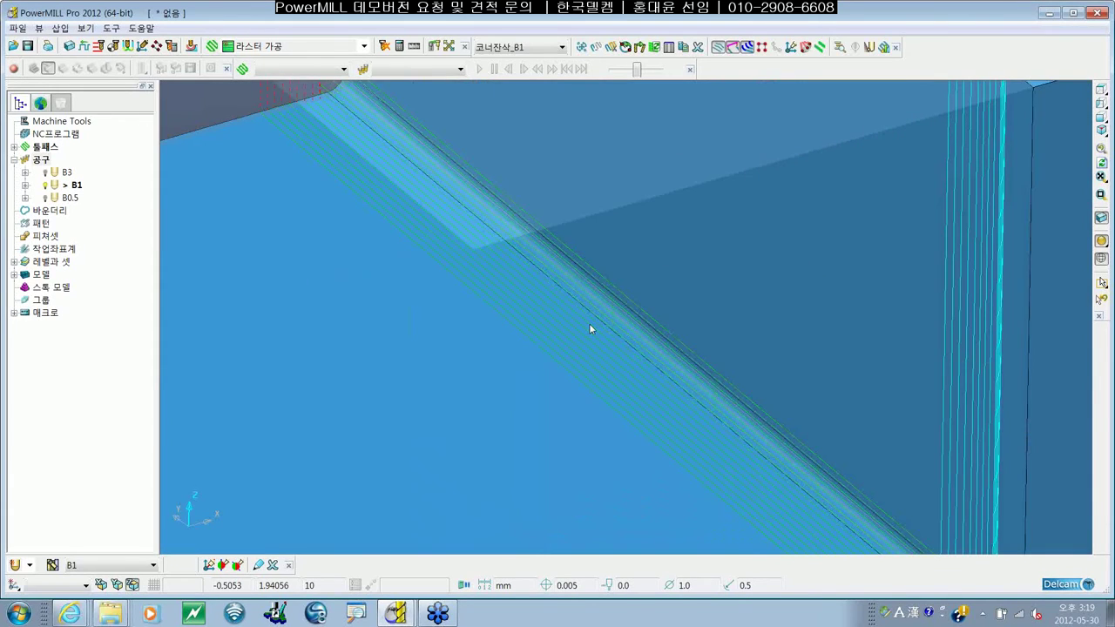
pyautogui.scroll(-1, 588, 323)
pyautogui.scroll(-3, 585, 318)
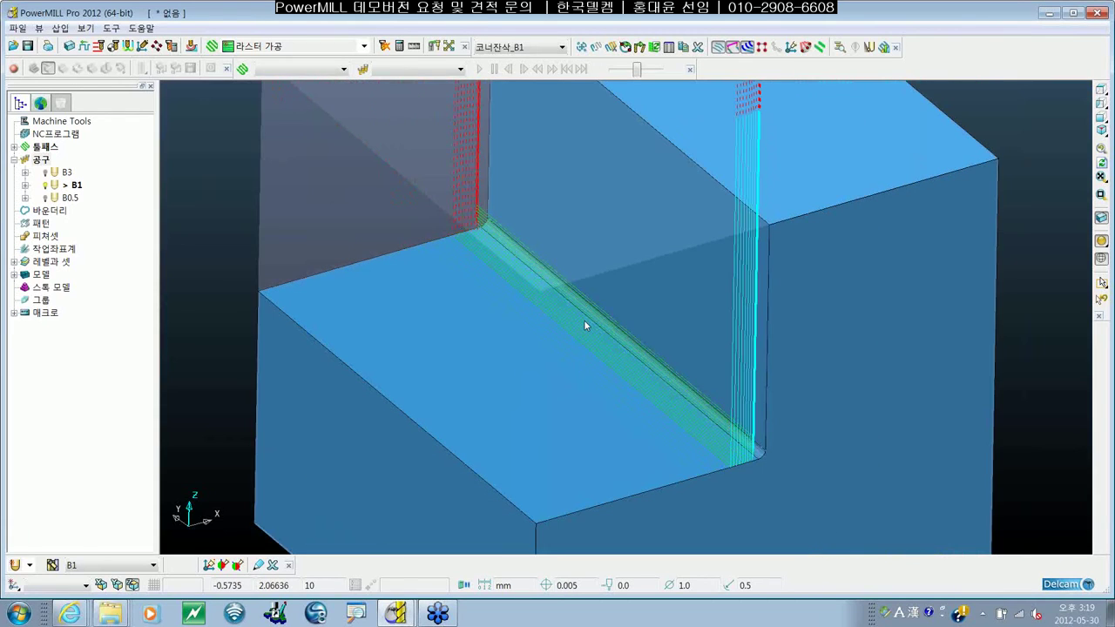
pyautogui.moveTo(585, 325); pyautogui.dragTo(615, 339, button='middle')
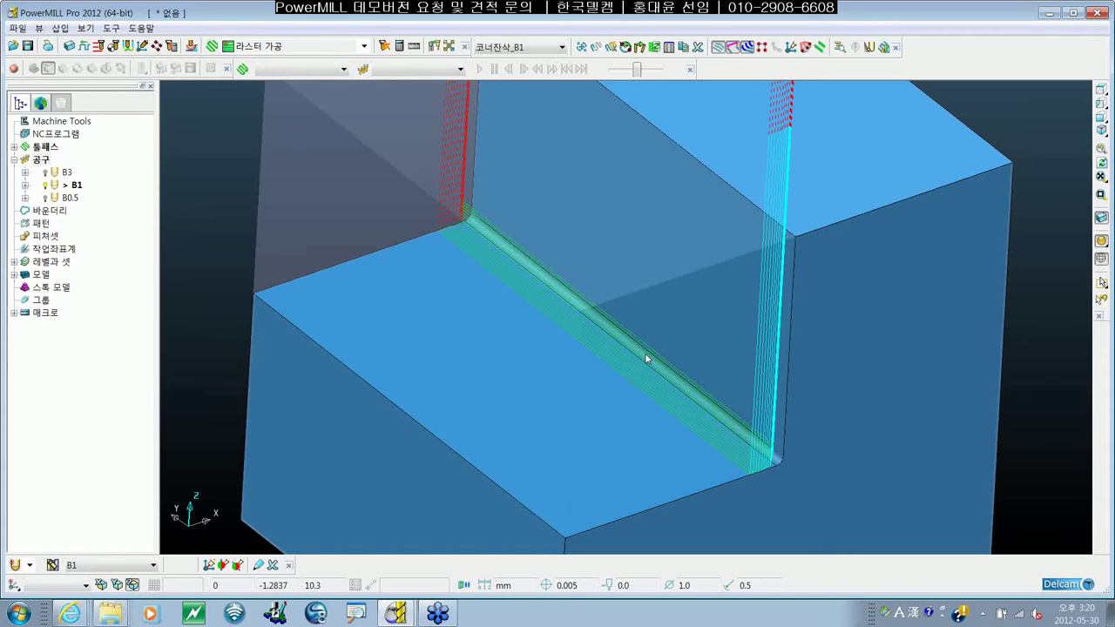
# Create a new toolpath based on the 코너잔삭_B1 corner finishing toolpath and name it 코너잔삭_B0.5
pyautogui.click(14, 149)
pyautogui.rightClick(103, 161)
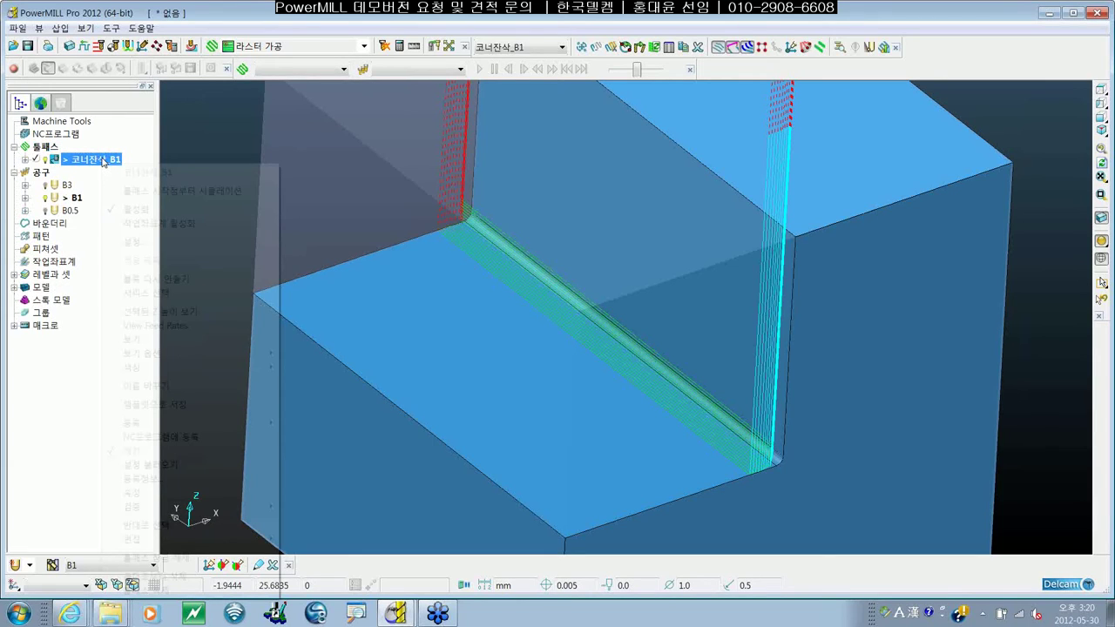
pyautogui.click(143, 242)
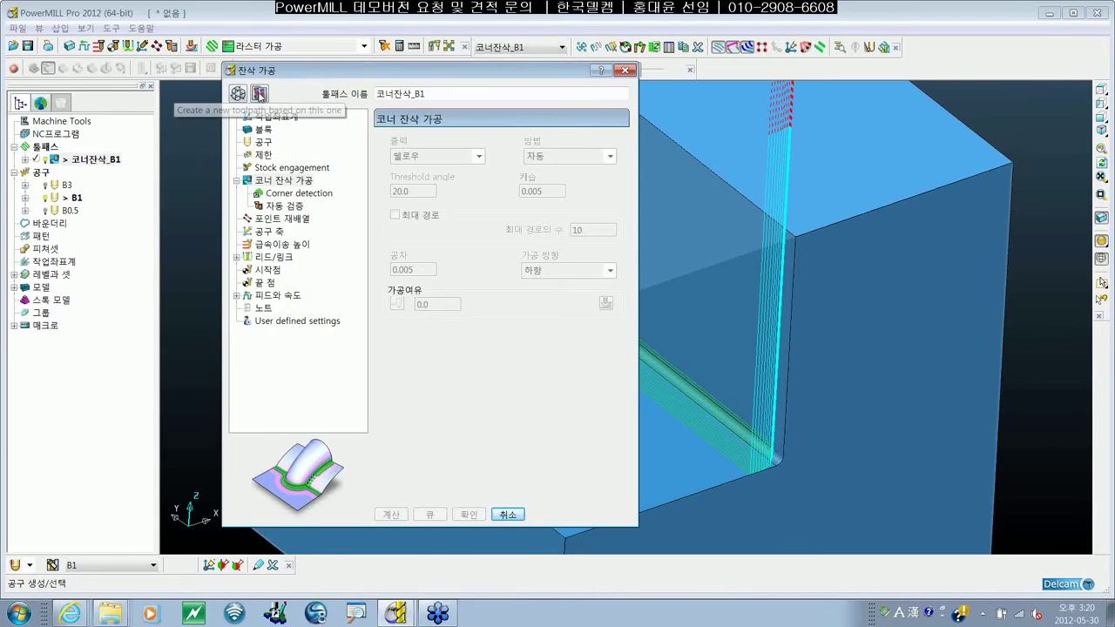
pyautogui.click(259, 94)
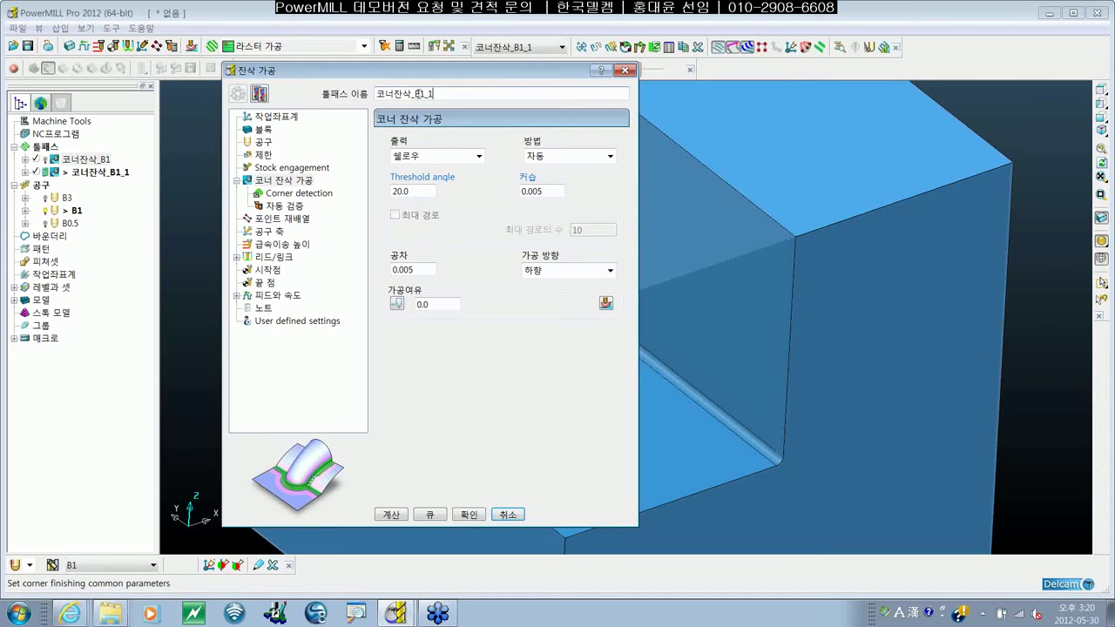
pyautogui.moveTo(418, 94); pyautogui.dragTo(434, 94)
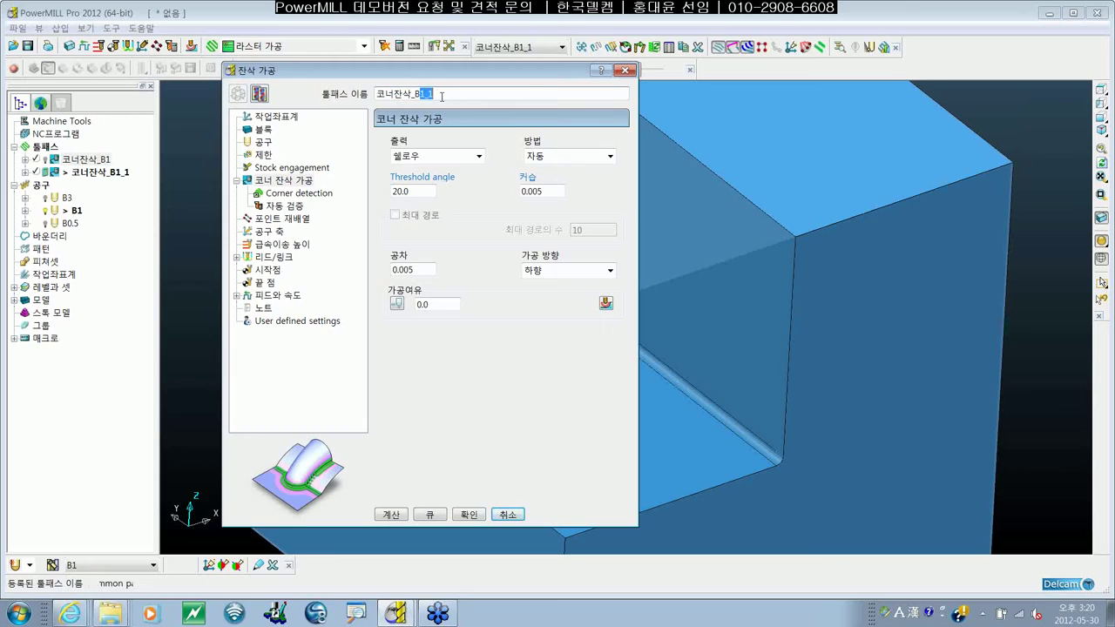
pyautogui.write('0.5')
# Assign tool B0.5 to the new toolpath and choose B1 as the reference tool for its corner detection
pyautogui.click(261, 143)
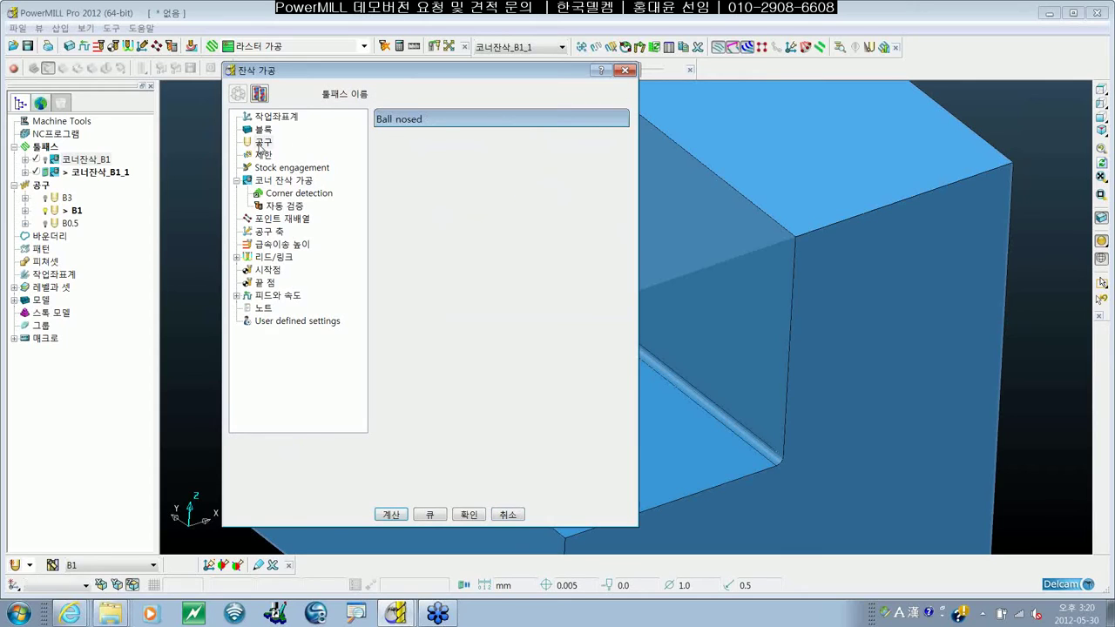
pyautogui.click(503, 145)
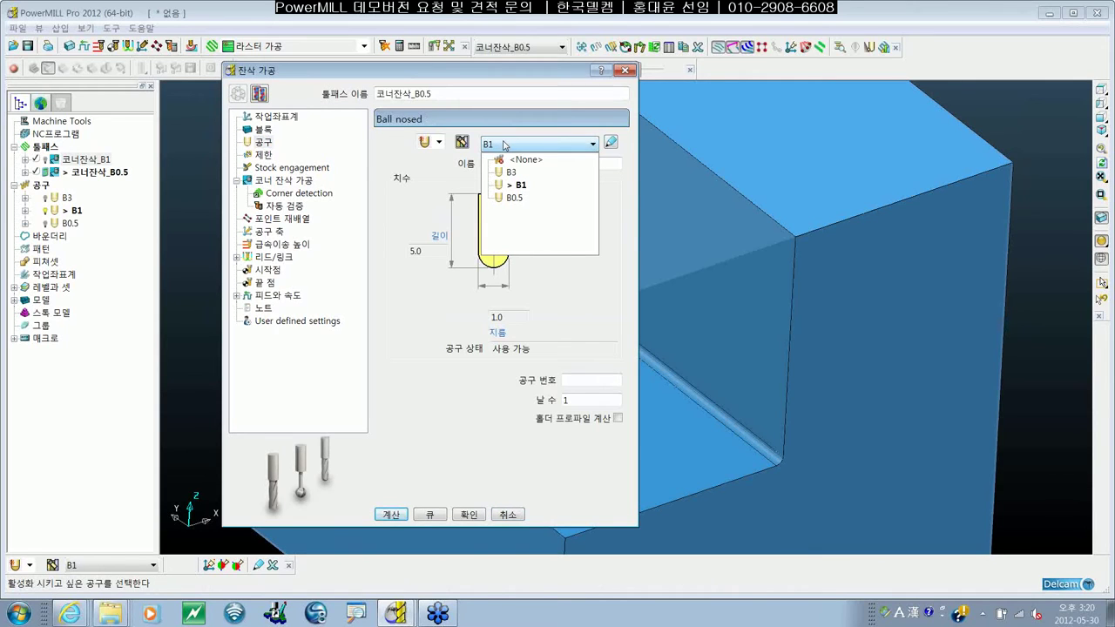
pyautogui.click(515, 198)
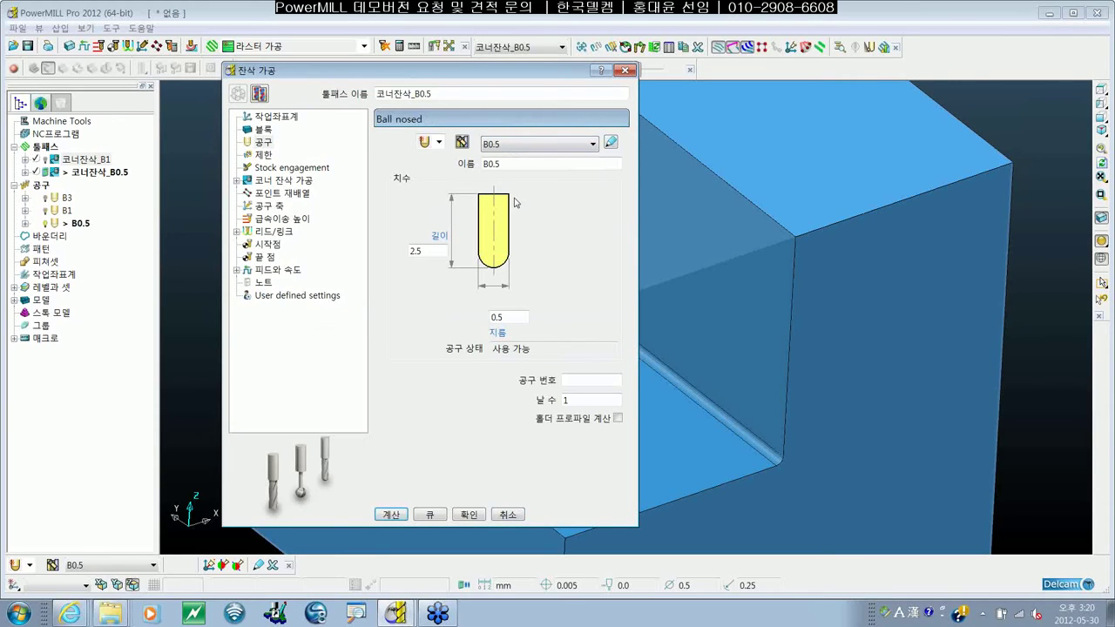
pyautogui.click(237, 180)
pyautogui.click(282, 193)
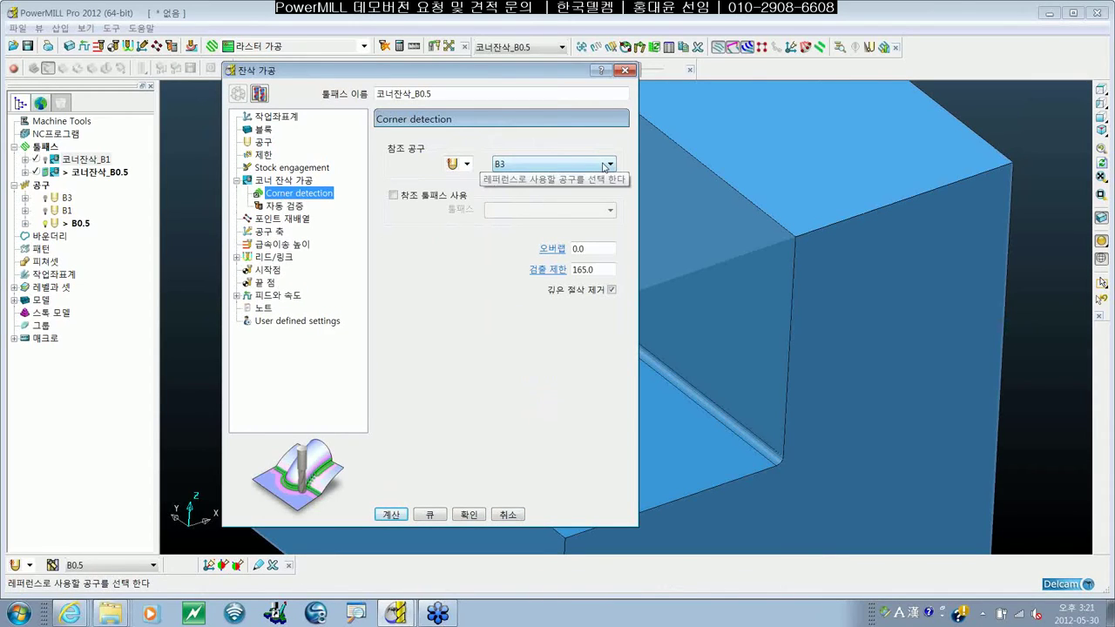
pyautogui.click(604, 164)
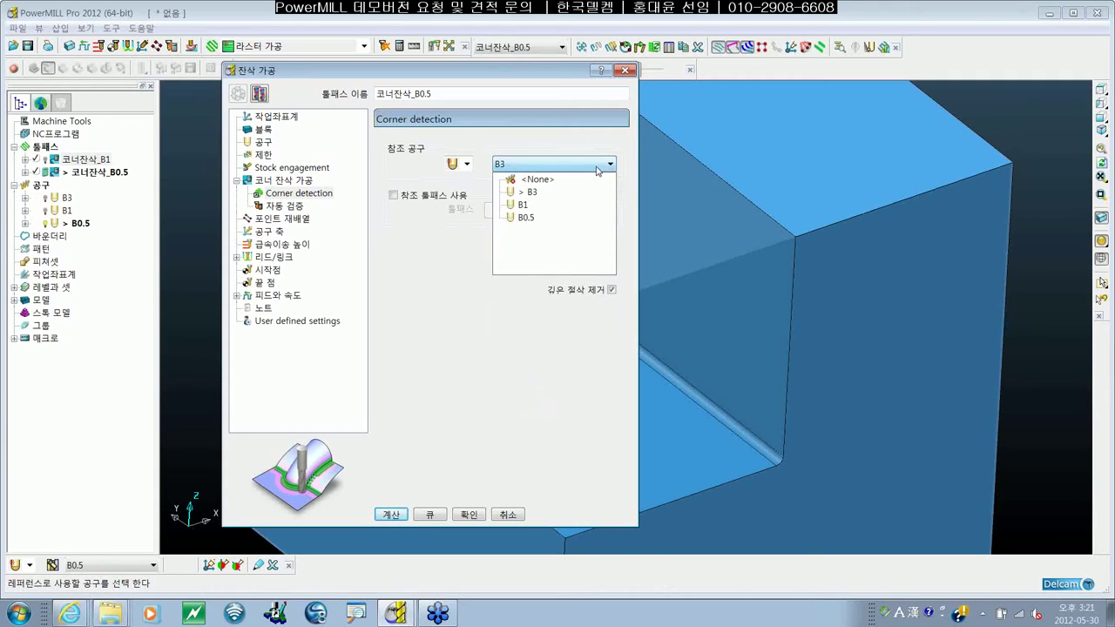
pyautogui.click(522, 205)
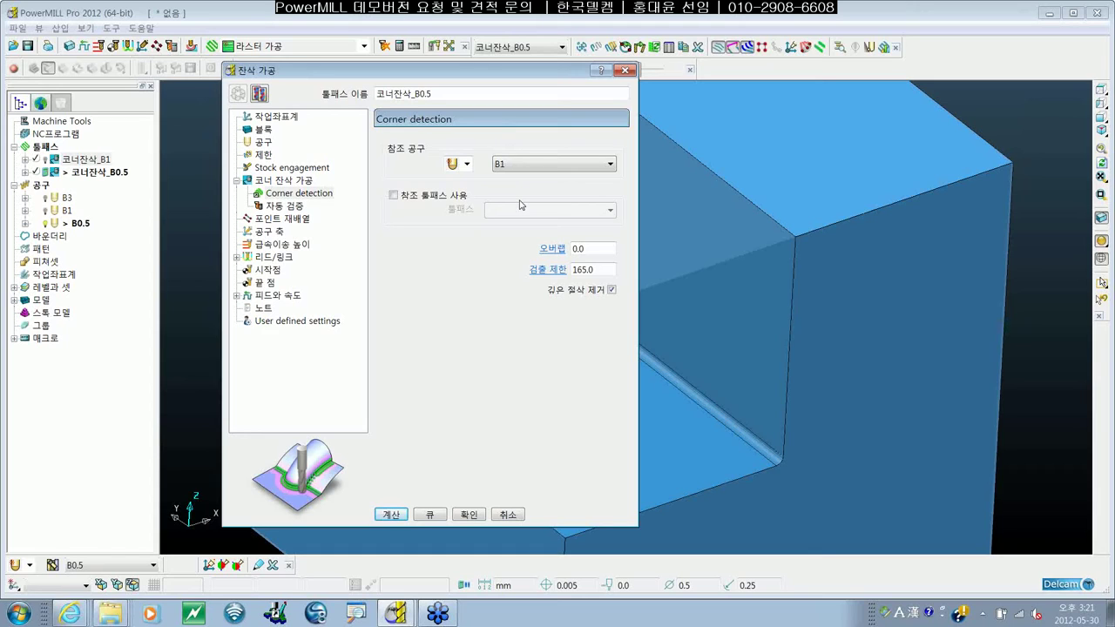
# Set the corner finishing threshold angle to 30, calculate the 코너잔삭_B0.5 toolpath and close its settings
pyautogui.click(306, 181)
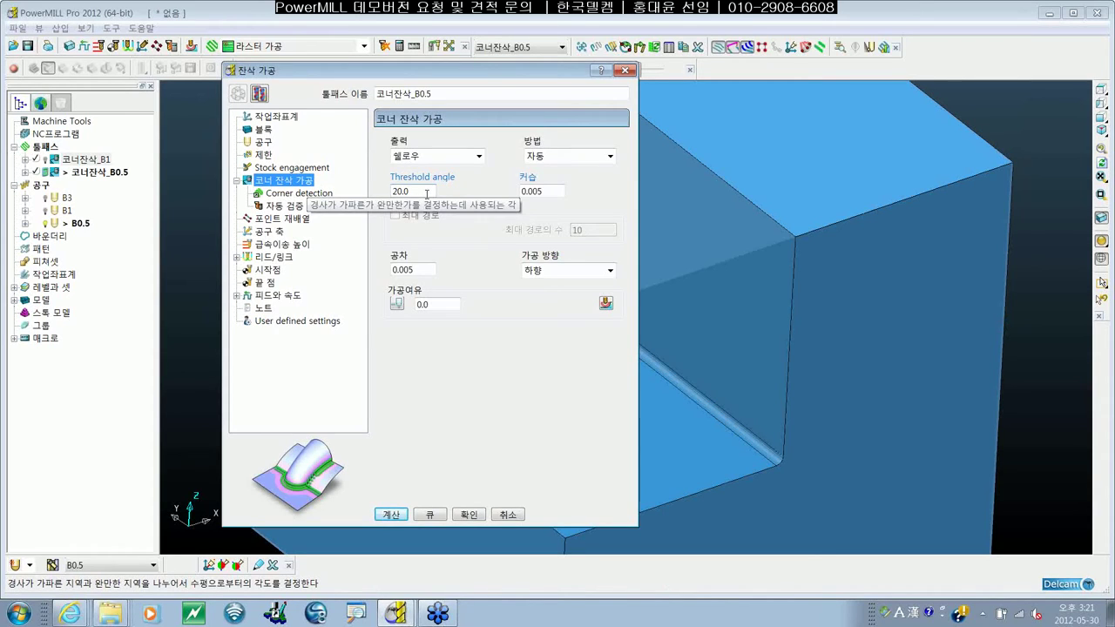
pyautogui.doubleClick(427, 193)
pyautogui.write('30')
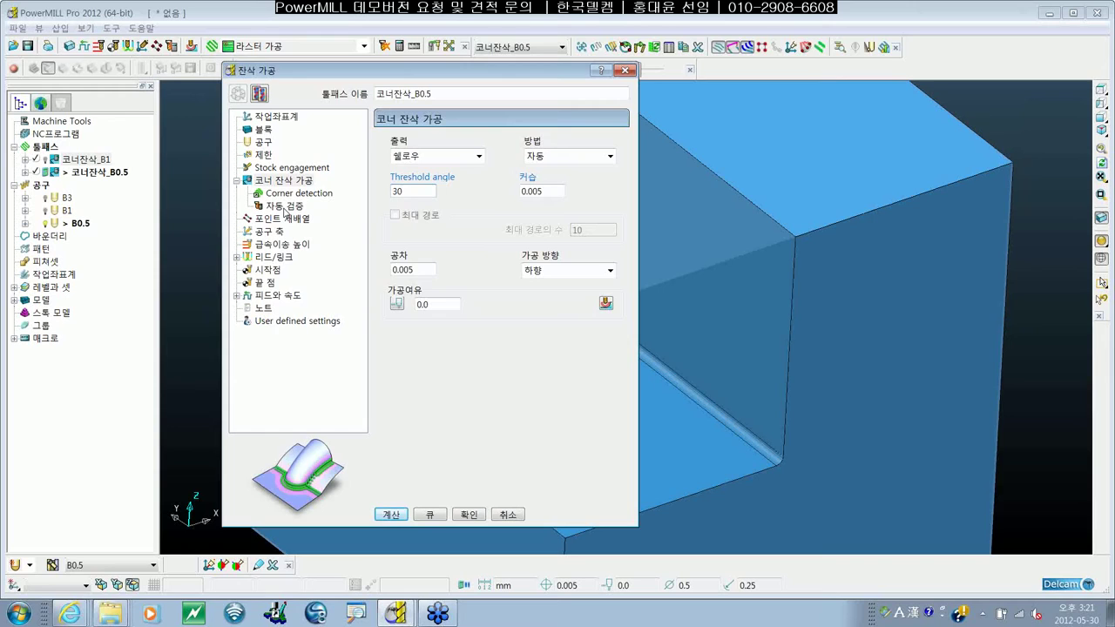
pyautogui.click(384, 515)
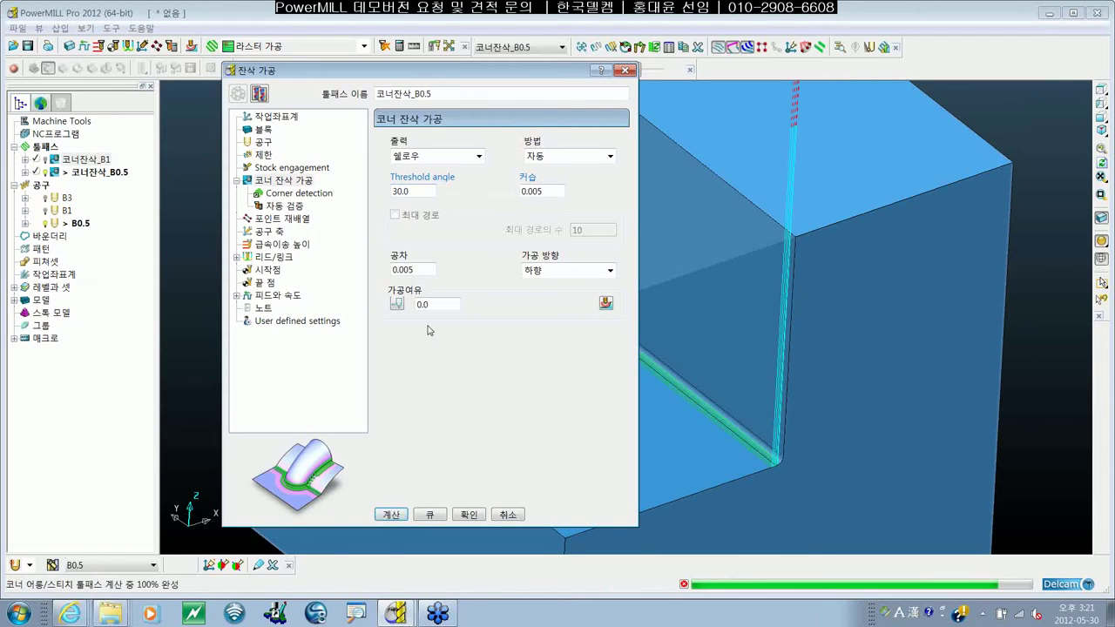
pyautogui.click(622, 74)
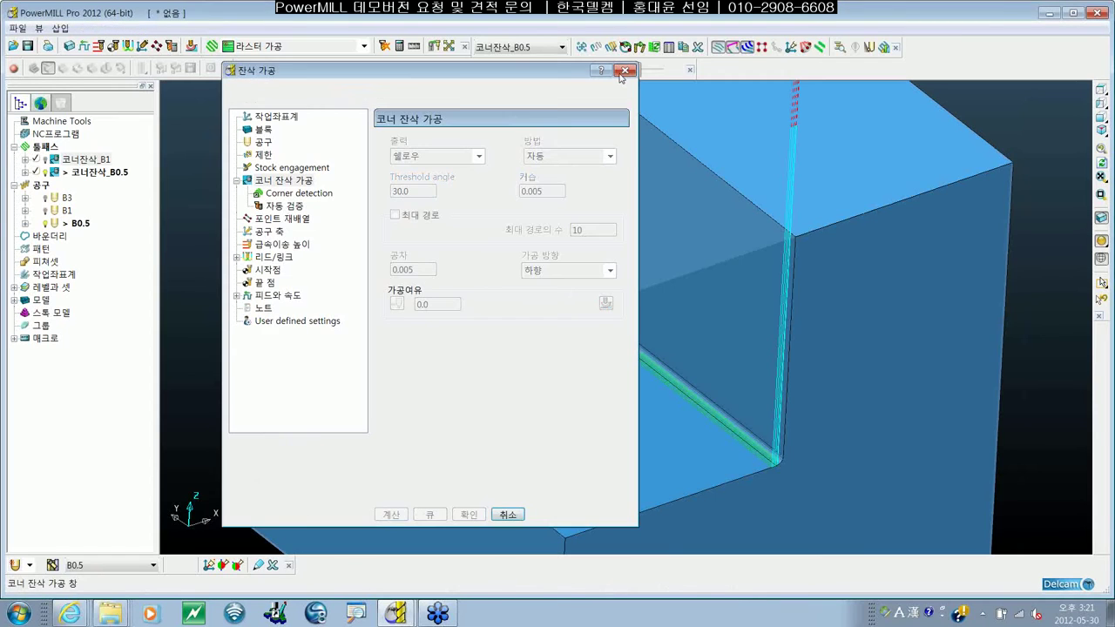
# Display the B1 toolpath together with the B0.5 toolpath and compare their passes along the inner fillet up close
pyautogui.moveTo(738, 370); pyautogui.dragTo(634, 349, button='middle')
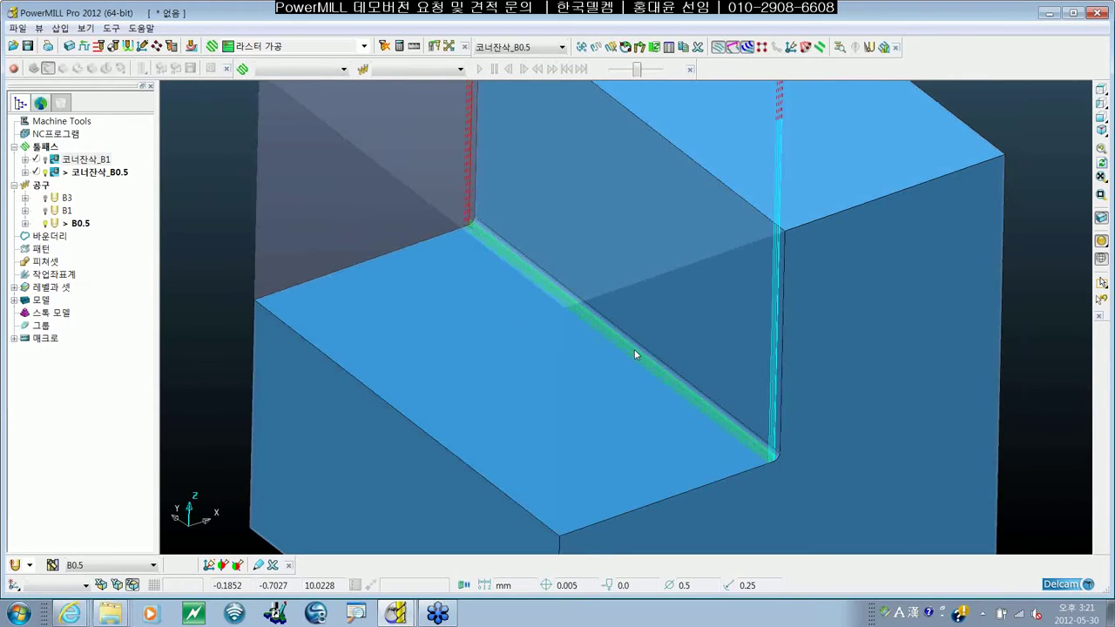
pyautogui.scroll(5, 634, 349)
pyautogui.scroll(-2, 644, 354)
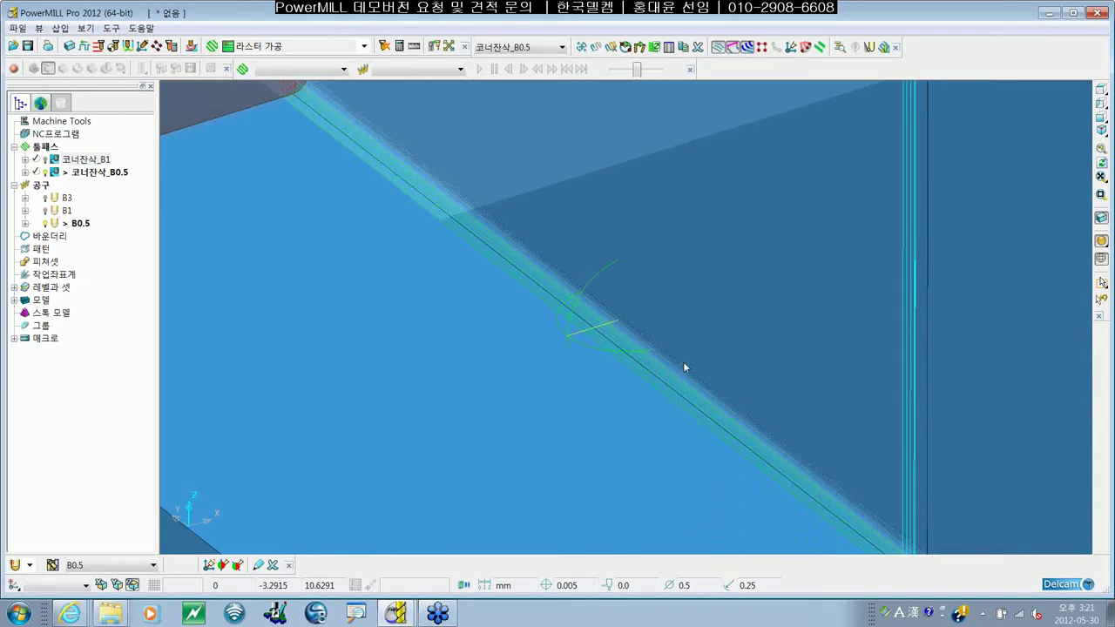
pyautogui.scroll(-3, 682, 361)
pyautogui.click(44, 161)
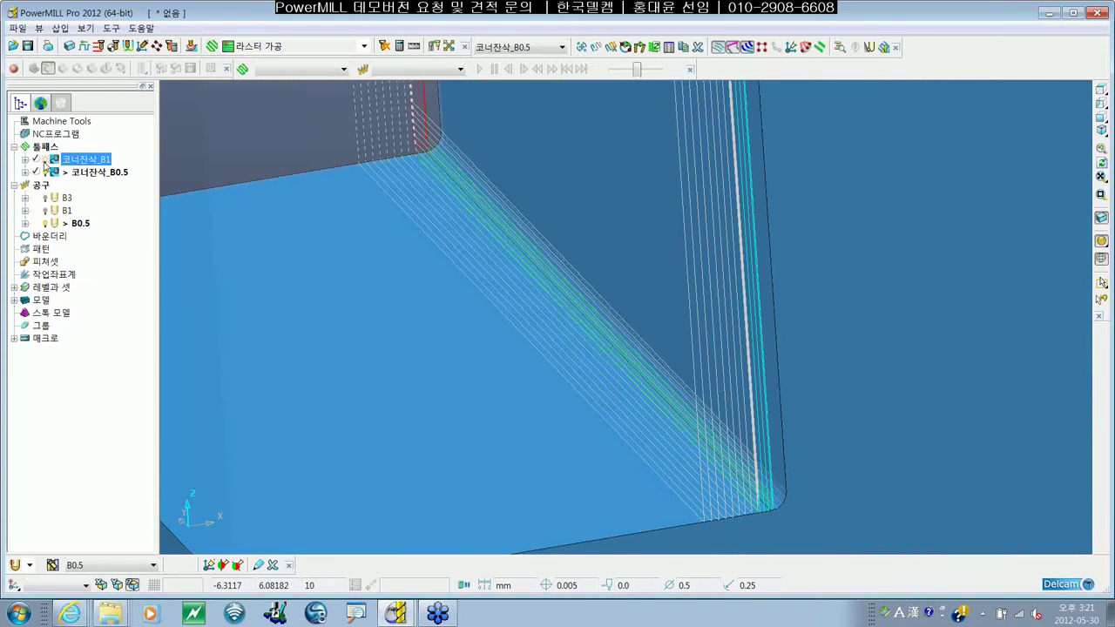
pyautogui.moveTo(858, 462); pyautogui.dragTo(791, 431, button='middle')
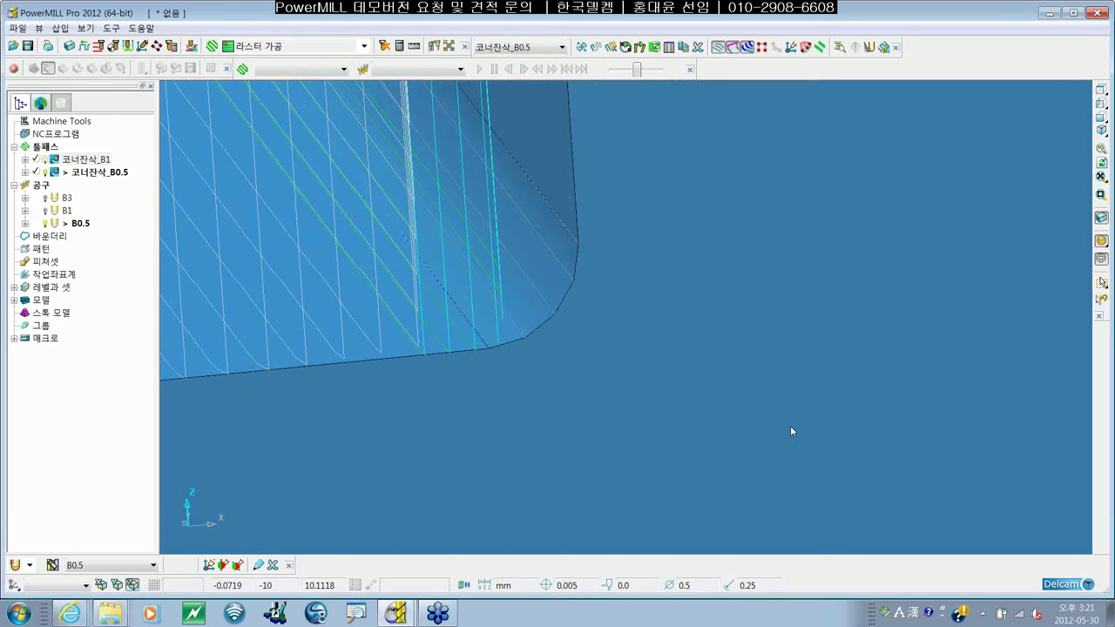
pyautogui.scroll(5, 792, 431)
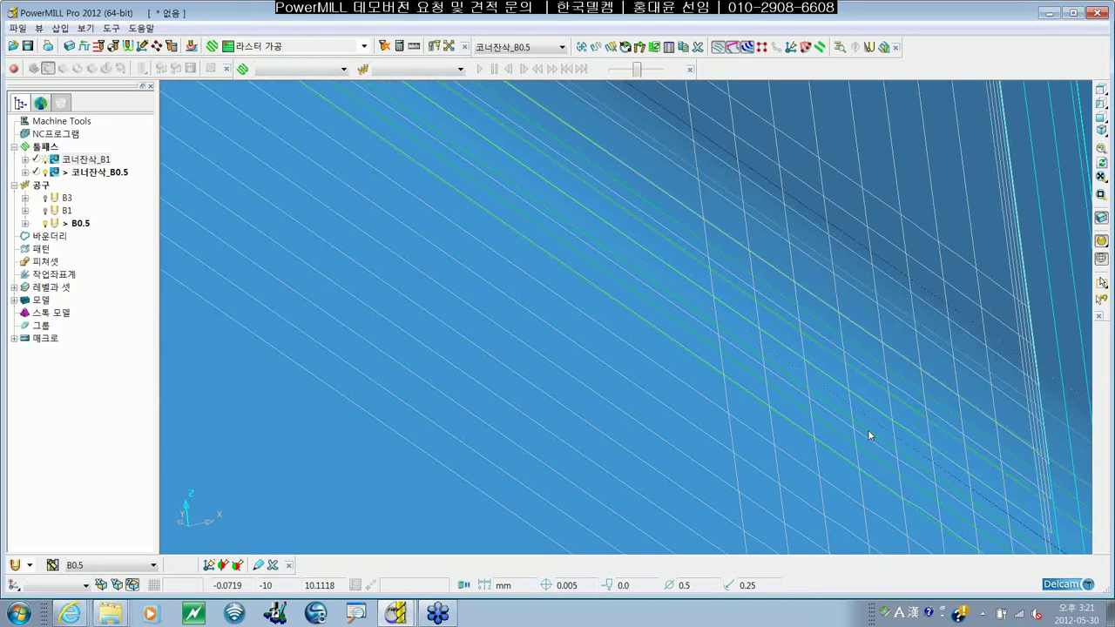
# Hide both corner finishing toolpaths and view the whole stepped block
pyautogui.click(50, 173)
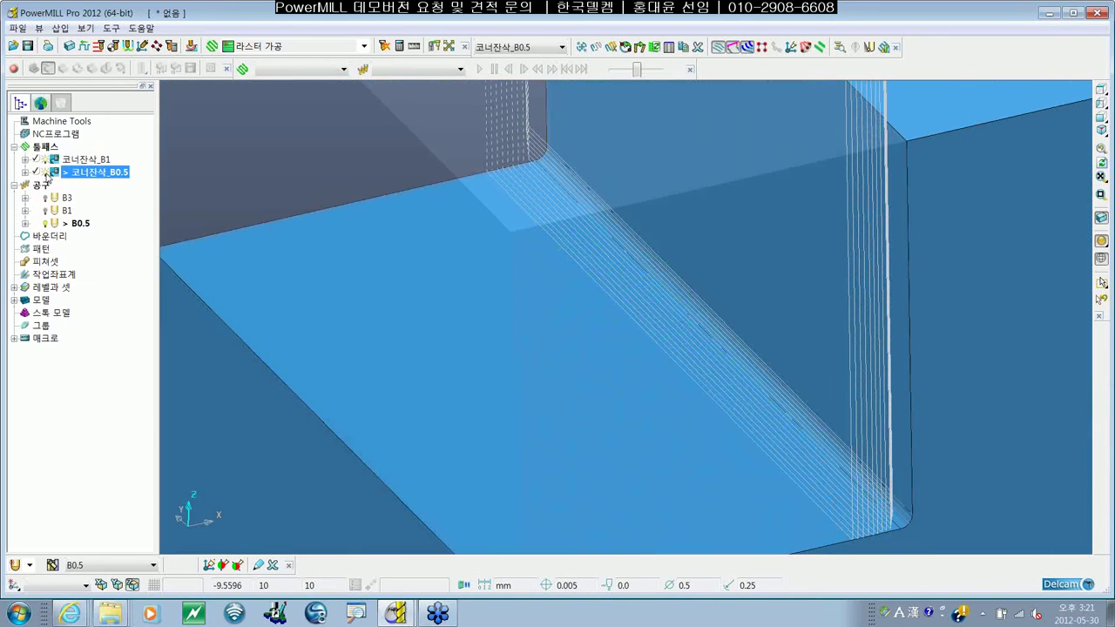
pyautogui.click(56, 160)
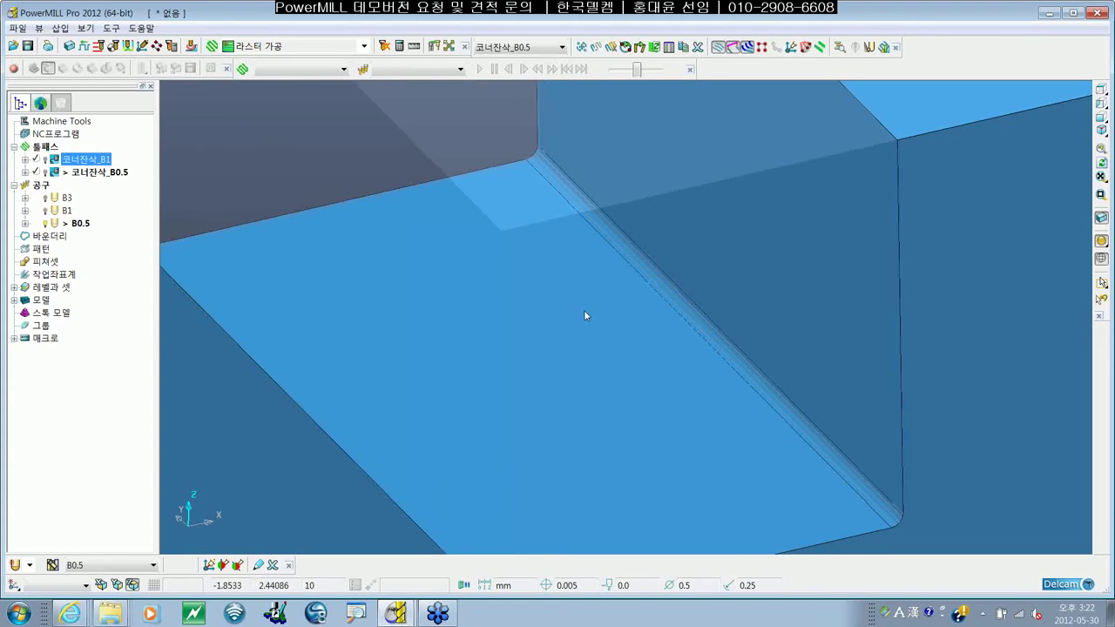
pyautogui.keyDown('shift'); pyautogui.moveTo(583, 310); pyautogui.dragTo(513, 307, button='middle'); pyautogui.keyUp('shift')
pyautogui.scroll(-3, 512, 303)
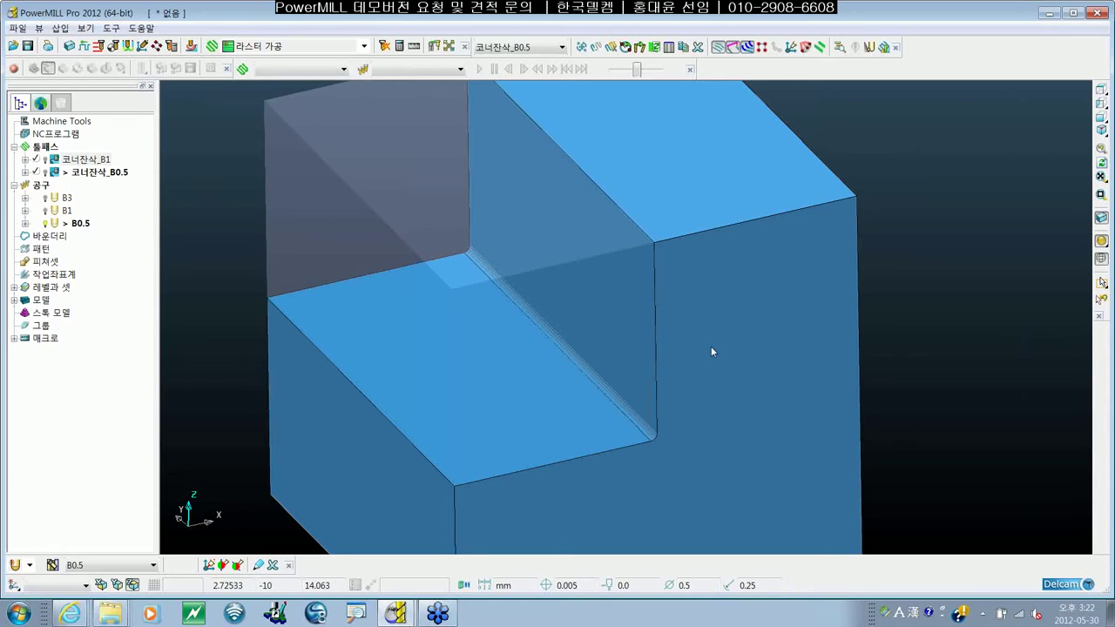
pyautogui.keyDown('shift'); pyautogui.moveTo(700, 351); pyautogui.dragTo(636, 346, button='middle'); pyautogui.keyUp('shift')
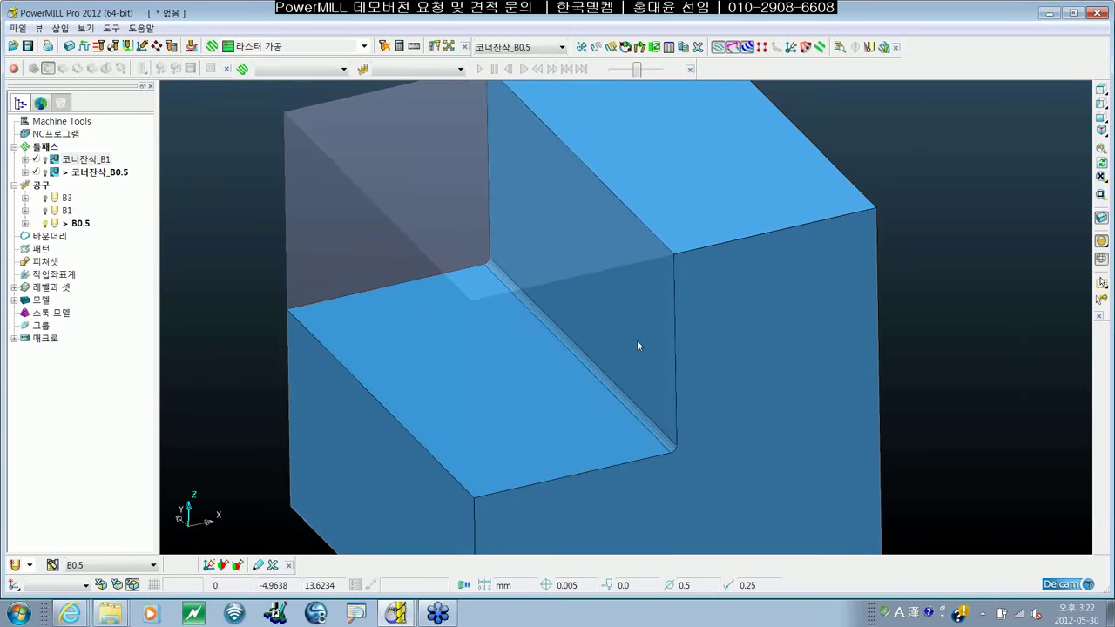
pyautogui.scroll(-3, 637, 346)
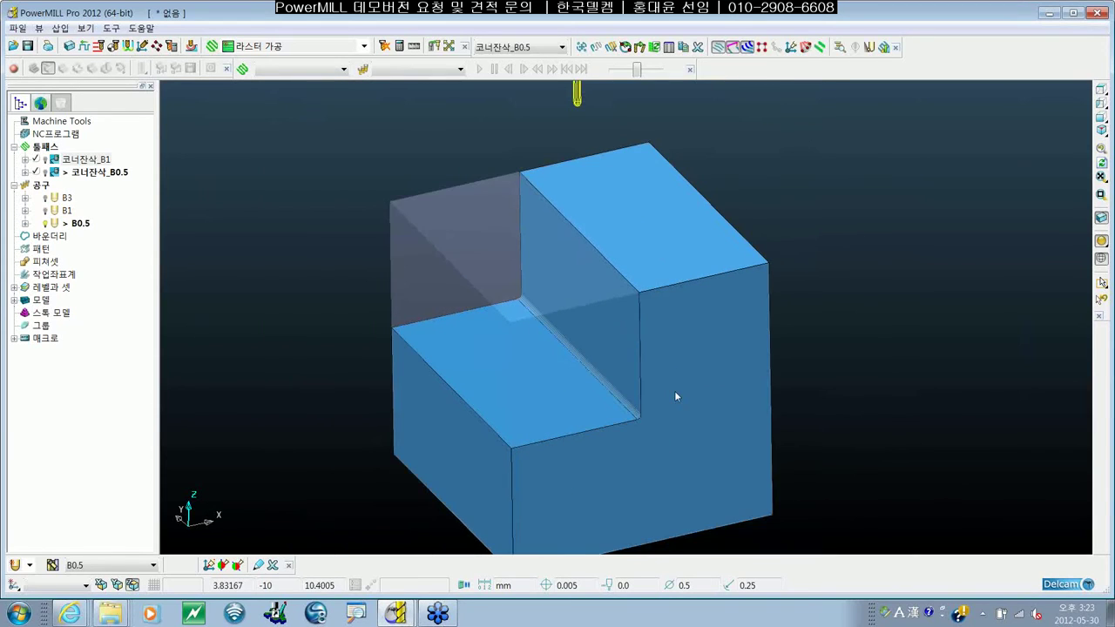
# Delete all data from the project, including unsaved data, and reset it to a clean empty state
pyautogui.rightClick(821, 276)
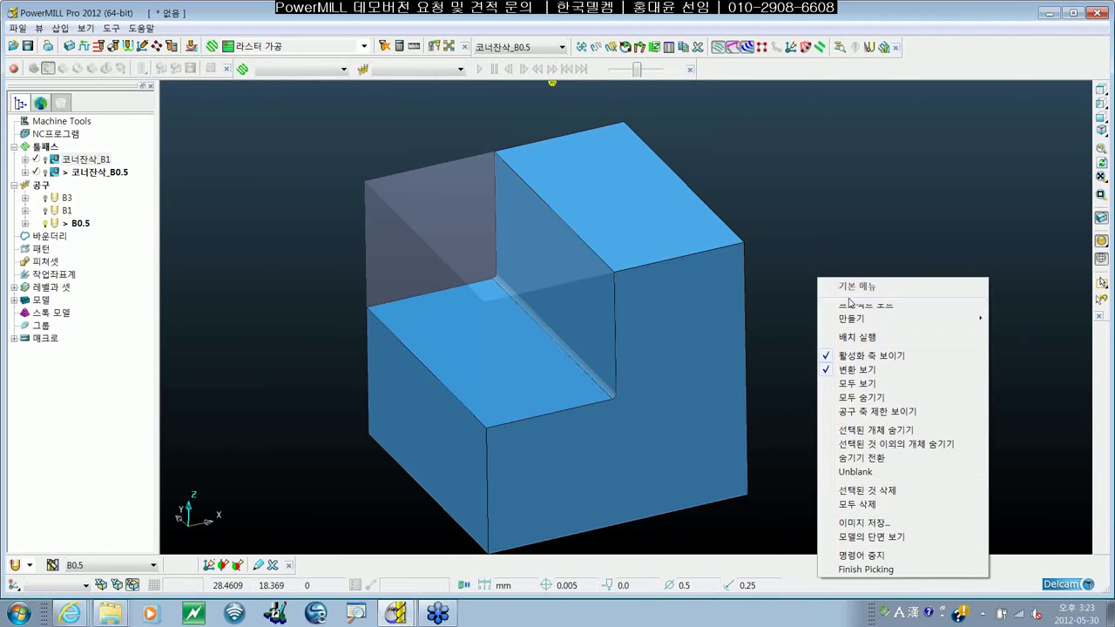
pyautogui.click(874, 504)
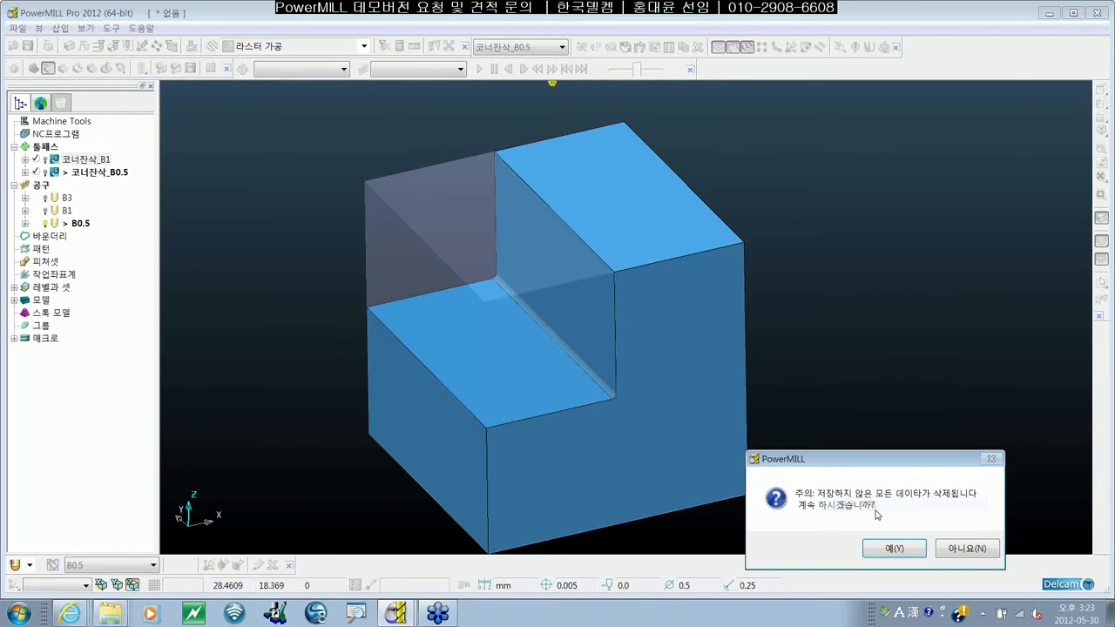
pyautogui.click(894, 548)
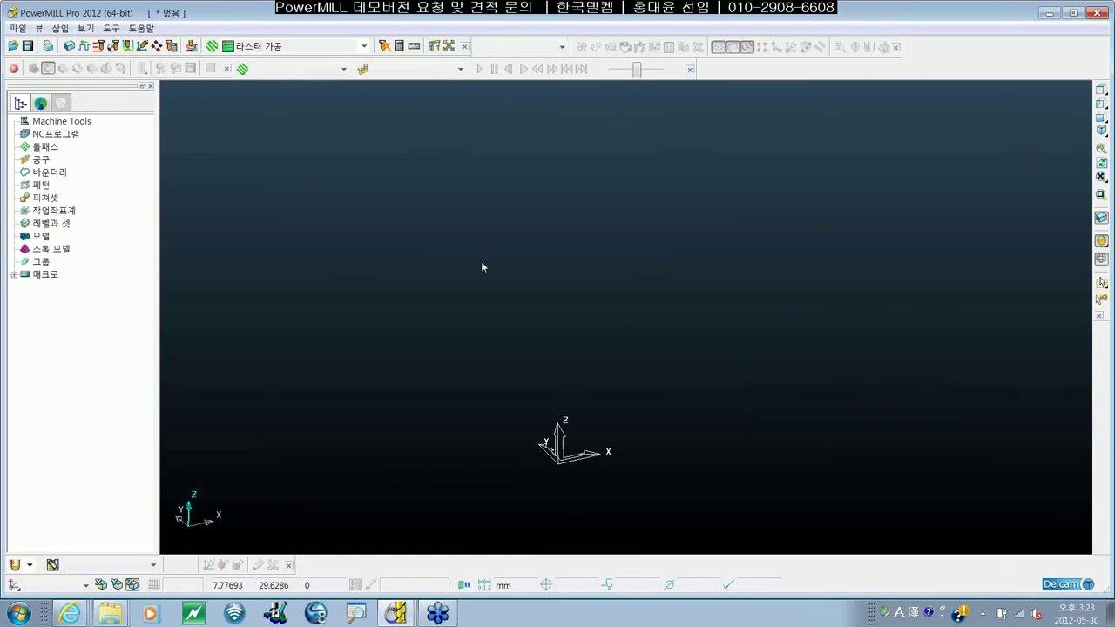
pyautogui.click(106, 29)
pyautogui.click(316, 169)
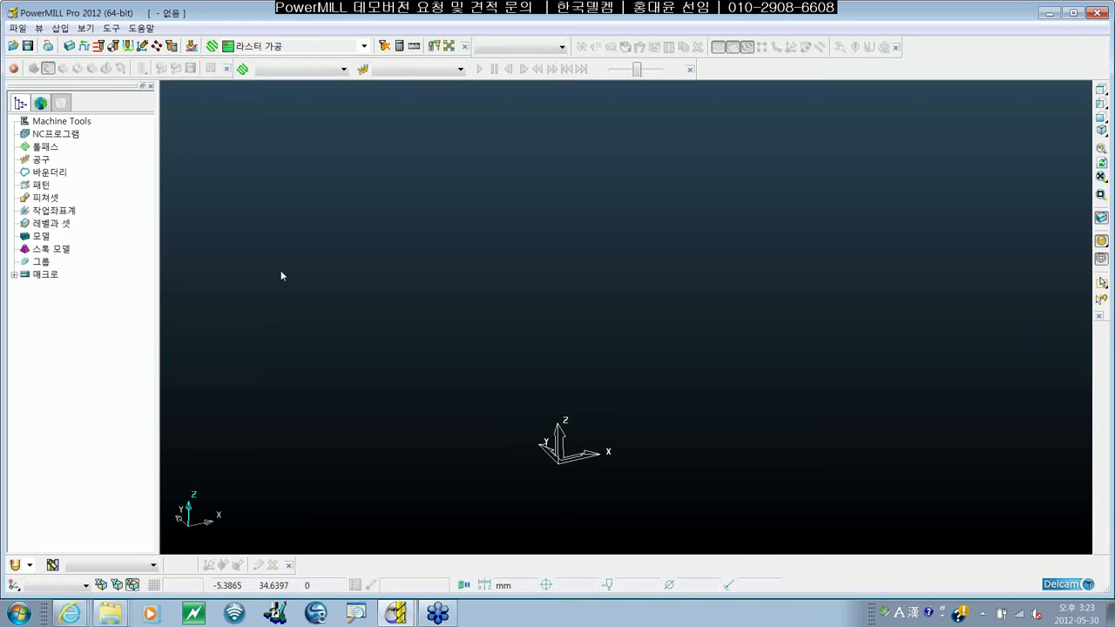
# Import the model T-Block(6장_3-2).dgk and show it in an isometric view
pyautogui.click(18, 29)
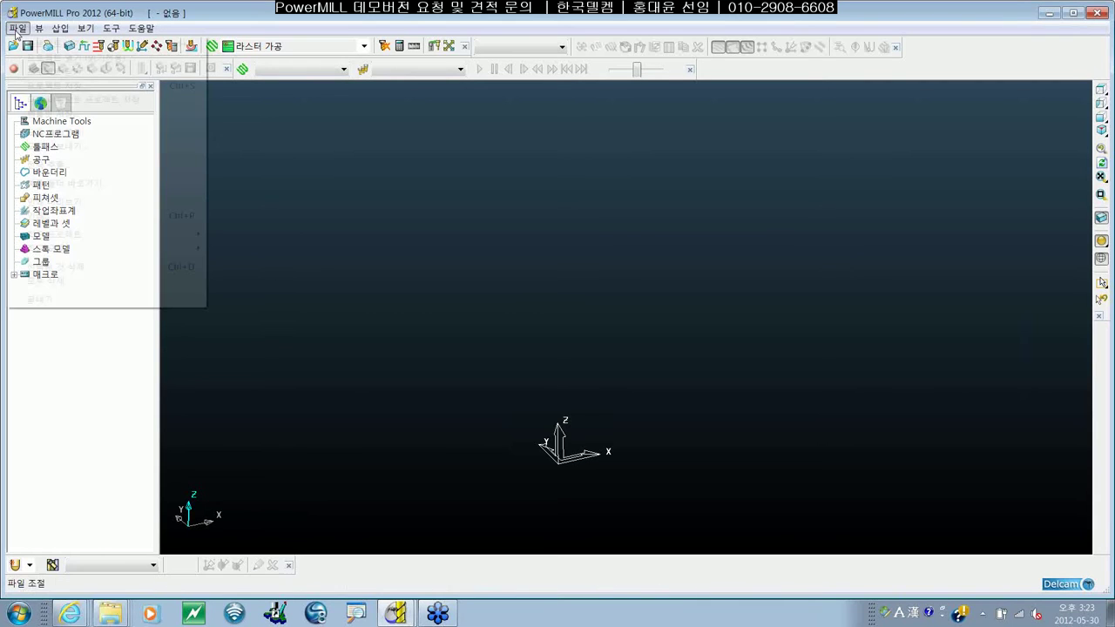
pyautogui.click(56, 134)
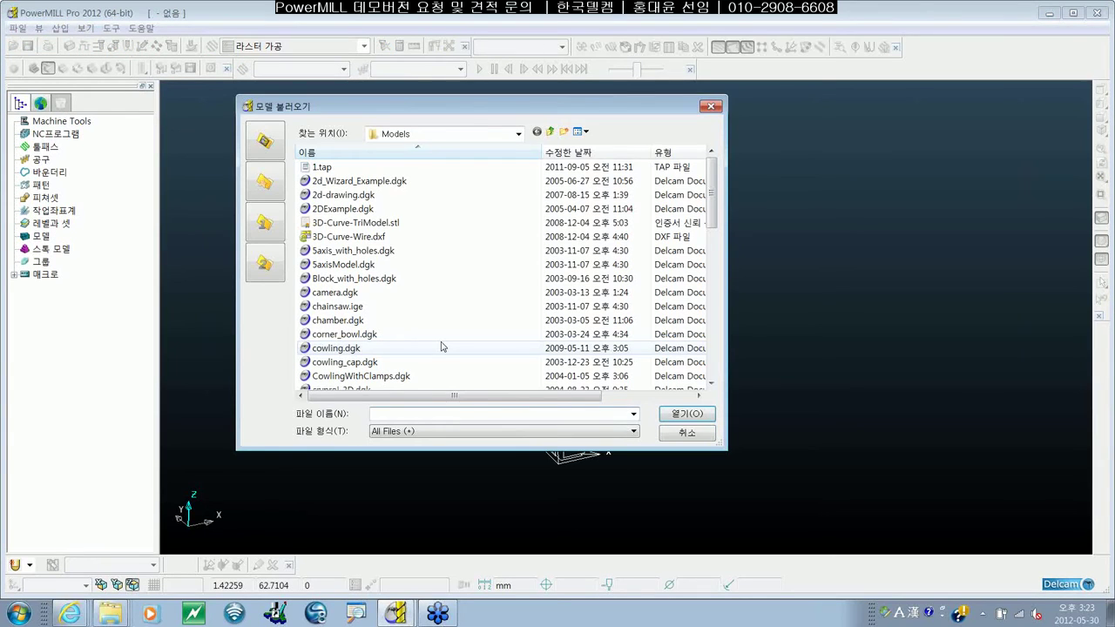
pyautogui.write('t')
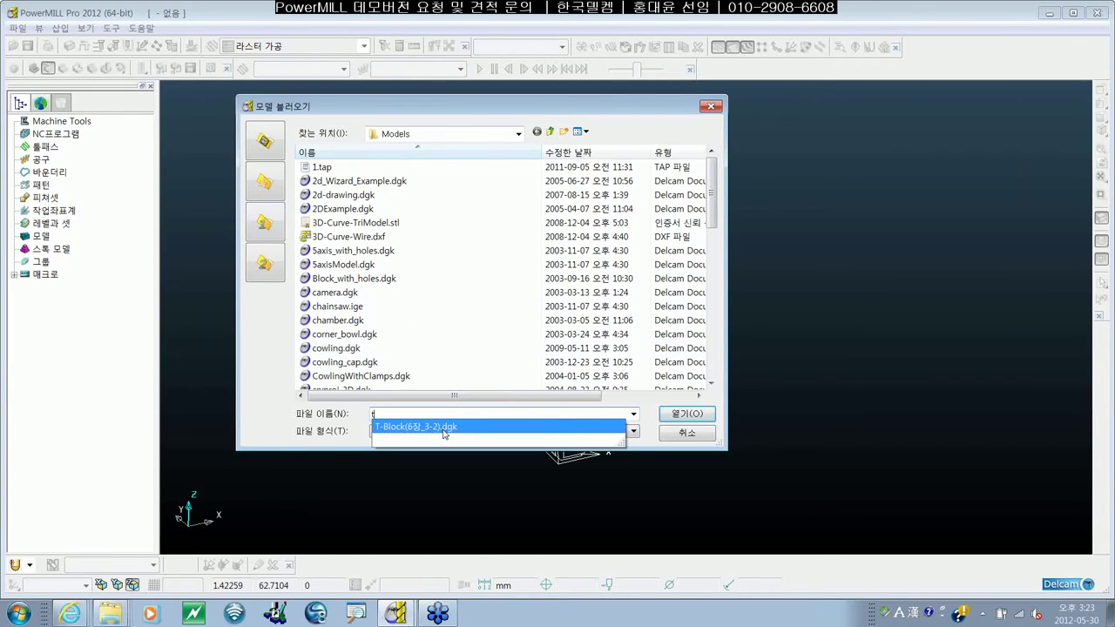
pyautogui.click(443, 426)
pyautogui.click(686, 413)
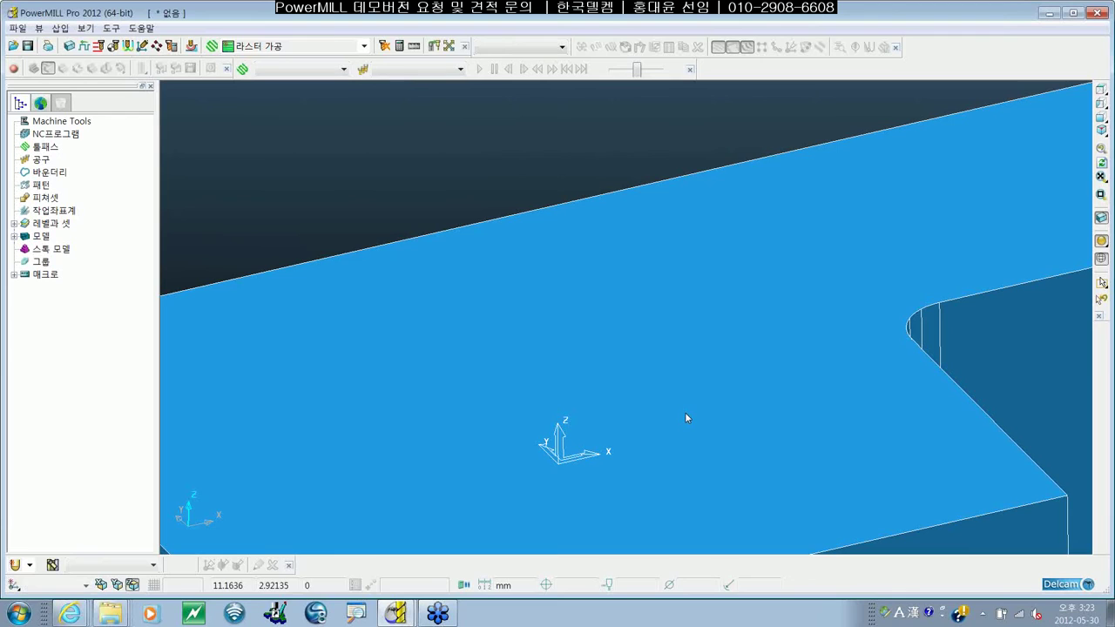
pyautogui.click(1100, 131)
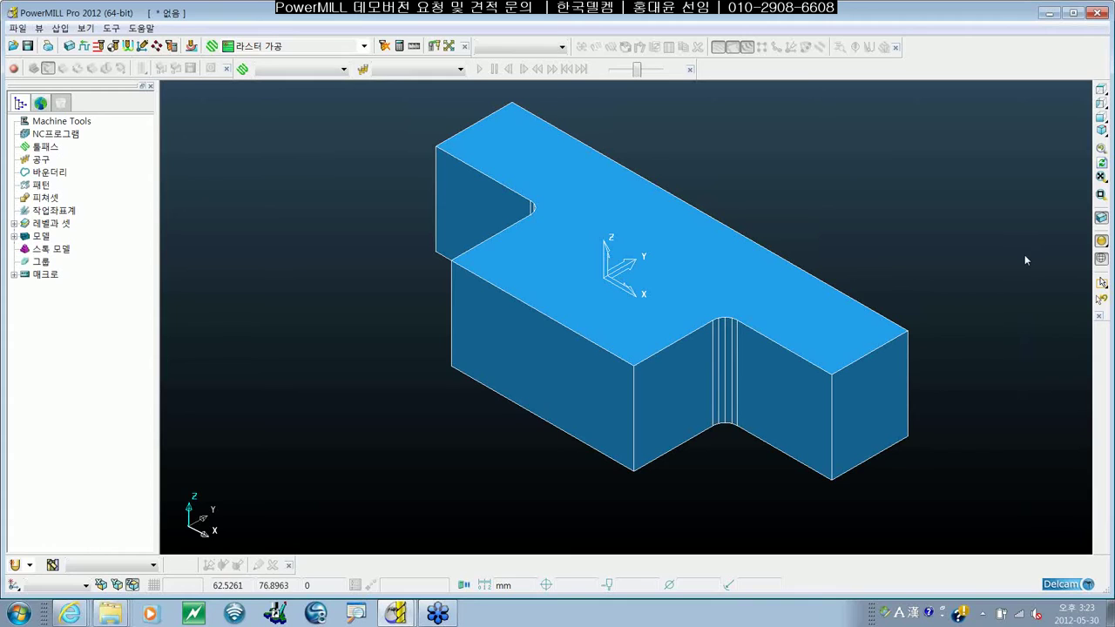
pyautogui.keyDown('shift'); pyautogui.moveTo(880, 255); pyautogui.dragTo(834, 262, button='middle'); pyautogui.keyUp('shift')
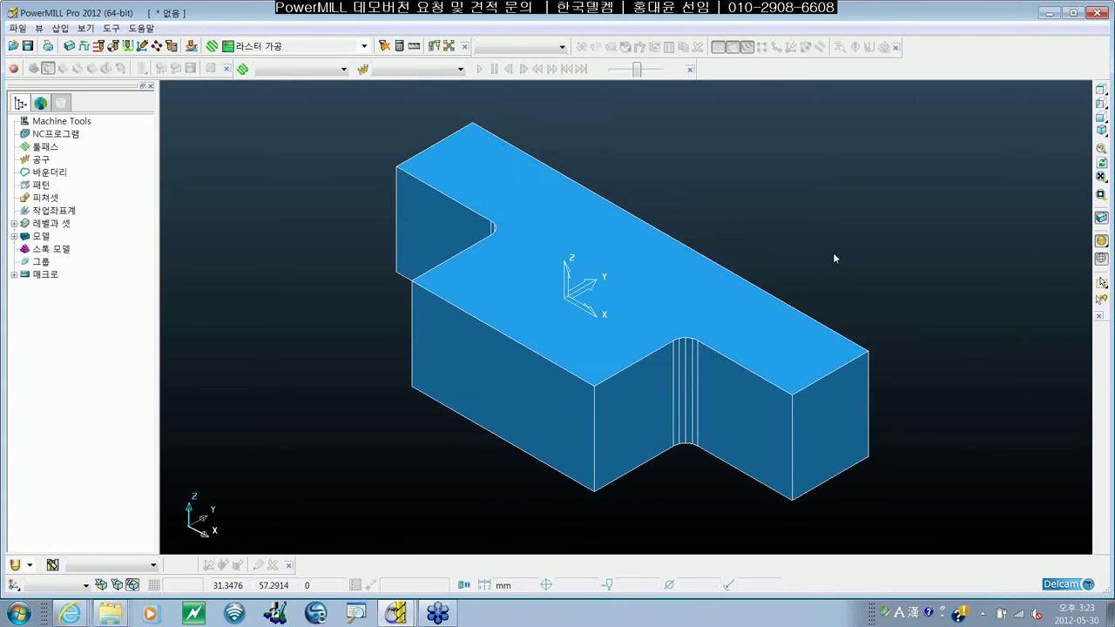
# Calculate a box-shaped stock block from the T-Block model's limits and accept it
pyautogui.click(68, 47)
pyautogui.click(424, 390)
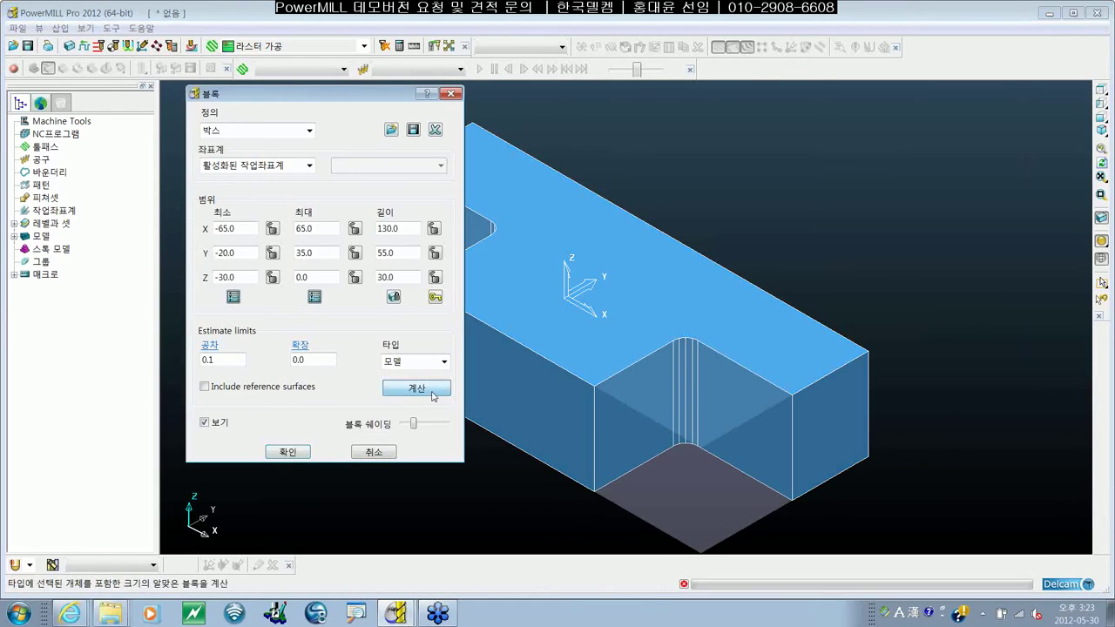
pyautogui.click(294, 457)
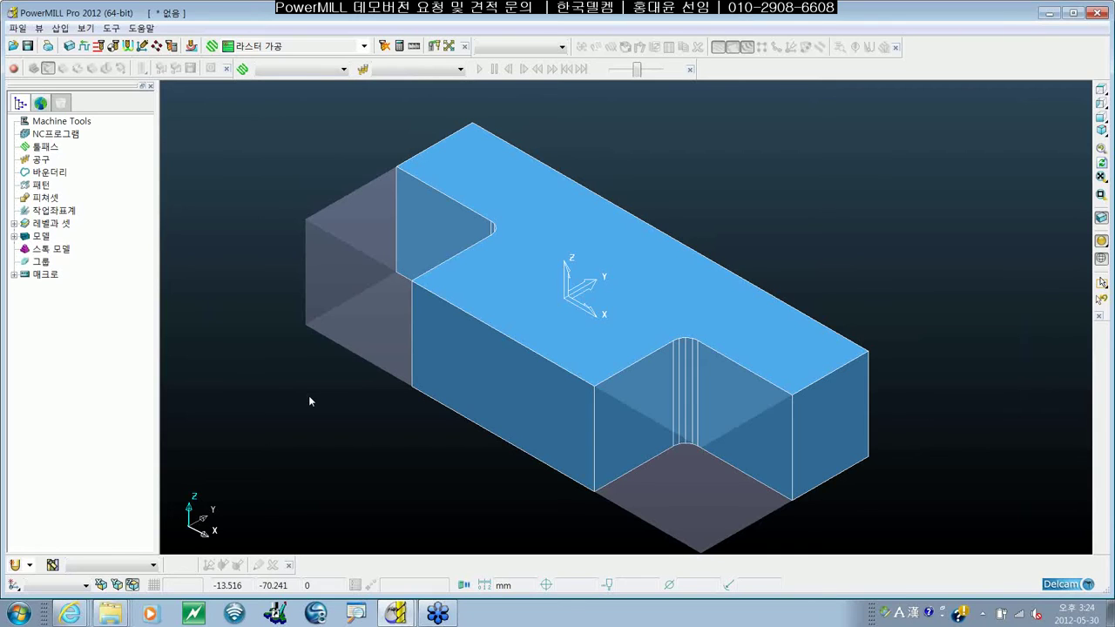
# Create a ball nosed tool with a diameter of 6 and name it B6
pyautogui.rightClick(43, 161)
pyautogui.moveTo(147, 215)
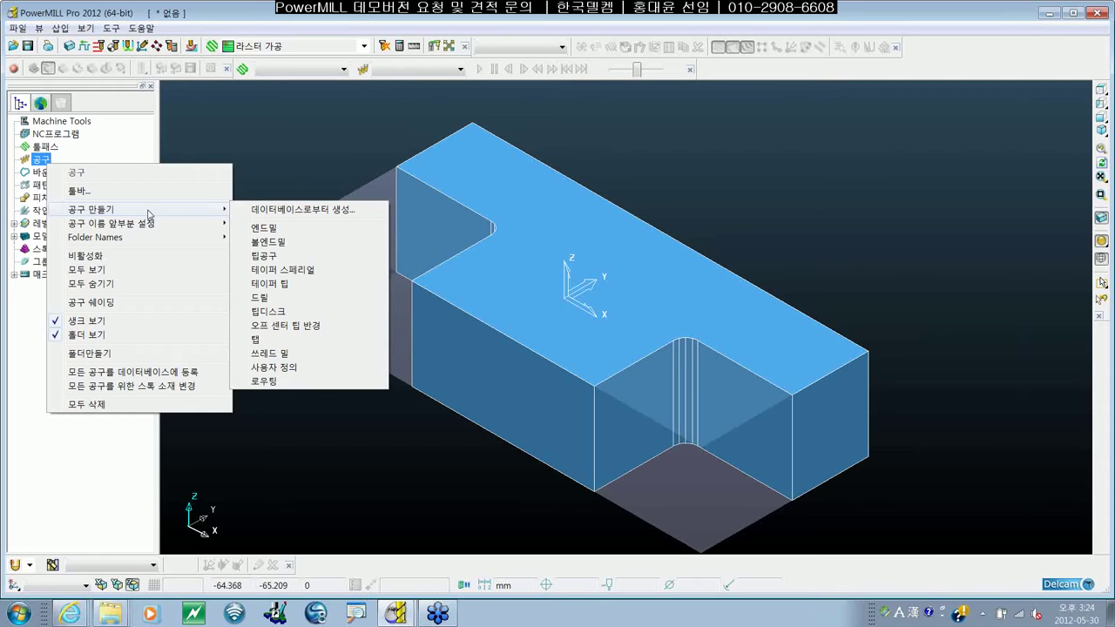
pyautogui.click(273, 242)
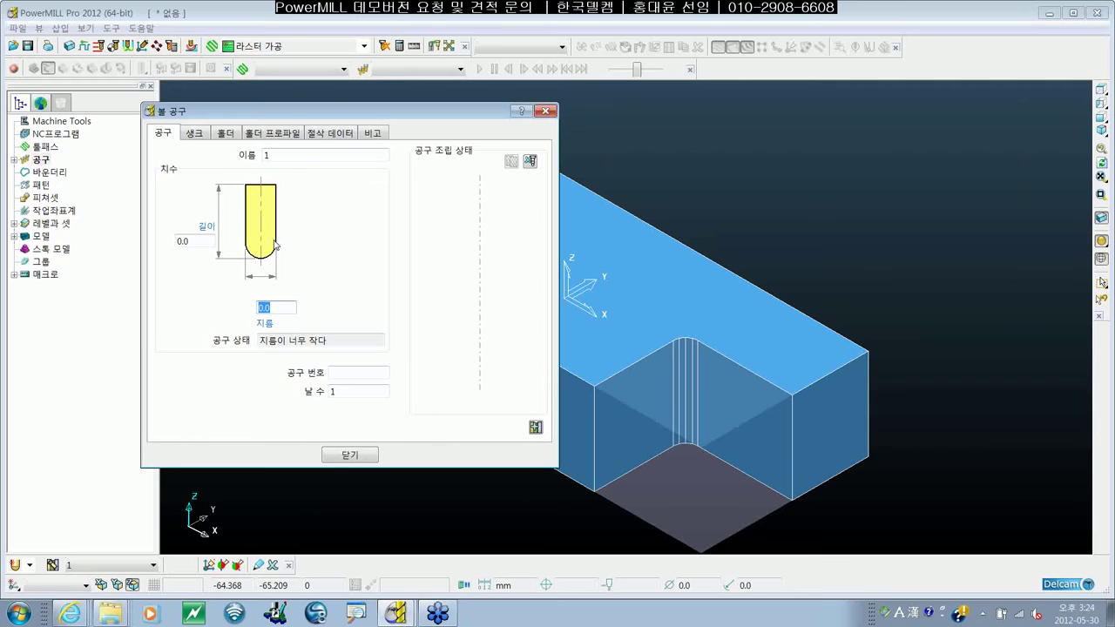
pyautogui.write('6')
pyautogui.press('Tab')
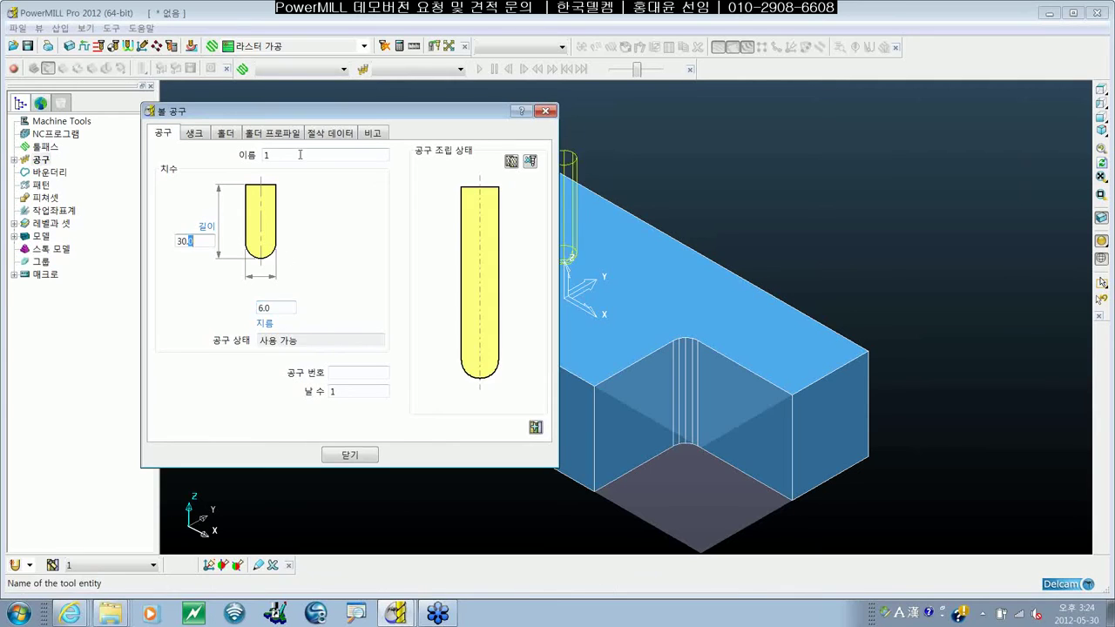
pyautogui.doubleClick(270, 154)
pyautogui.write('B')
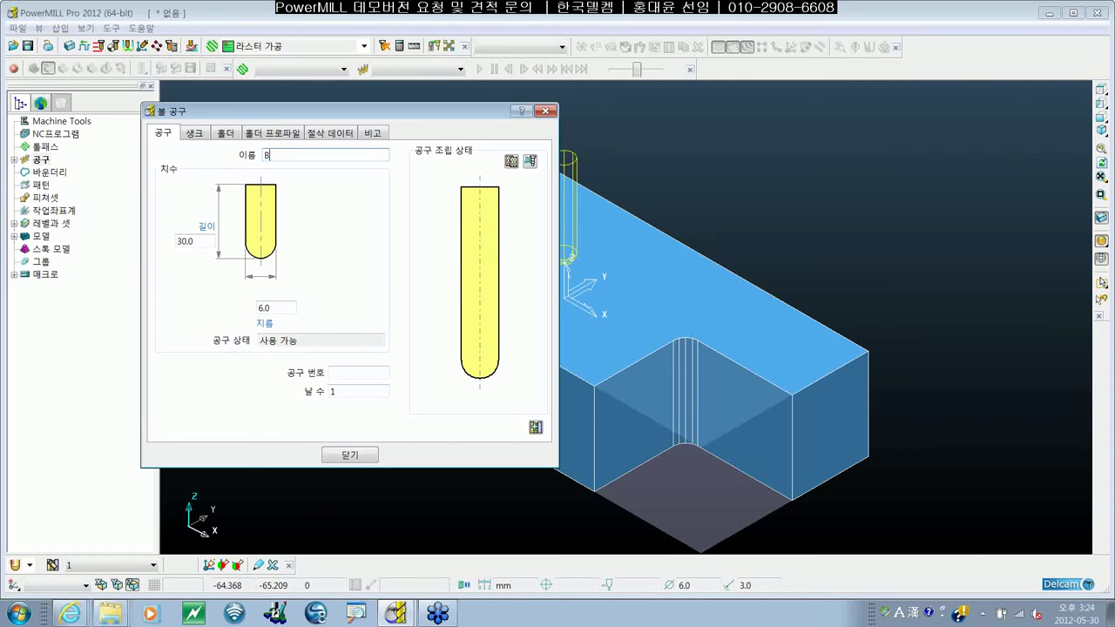
pyautogui.write('6')
pyautogui.click(349, 454)
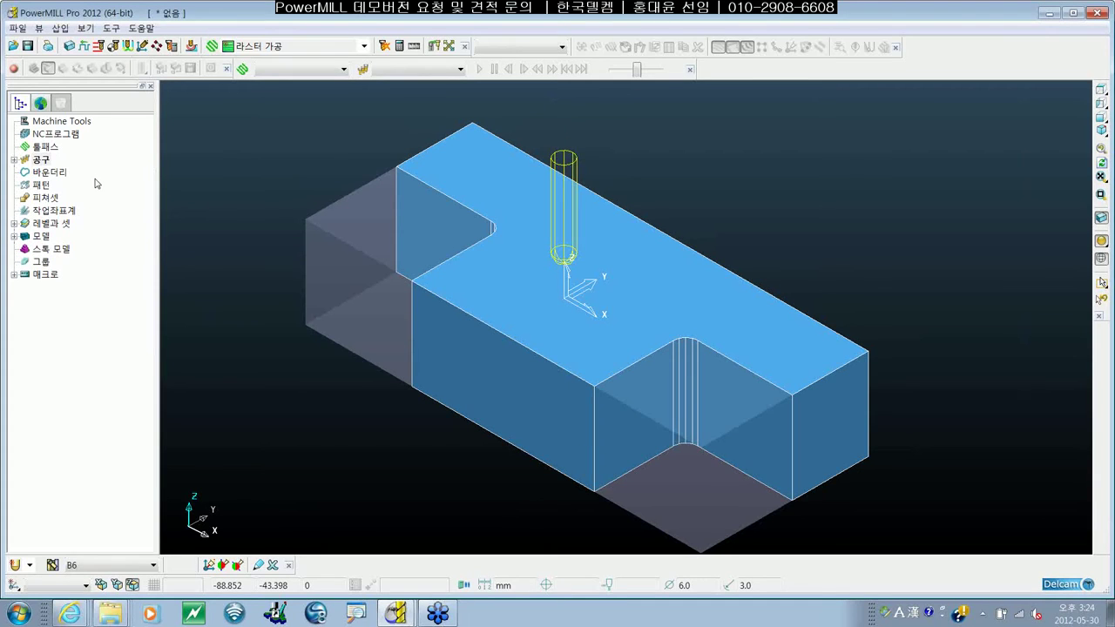
# Create a second ball nosed tool with a diameter of 12 and name it B12
pyautogui.rightClick(41, 160)
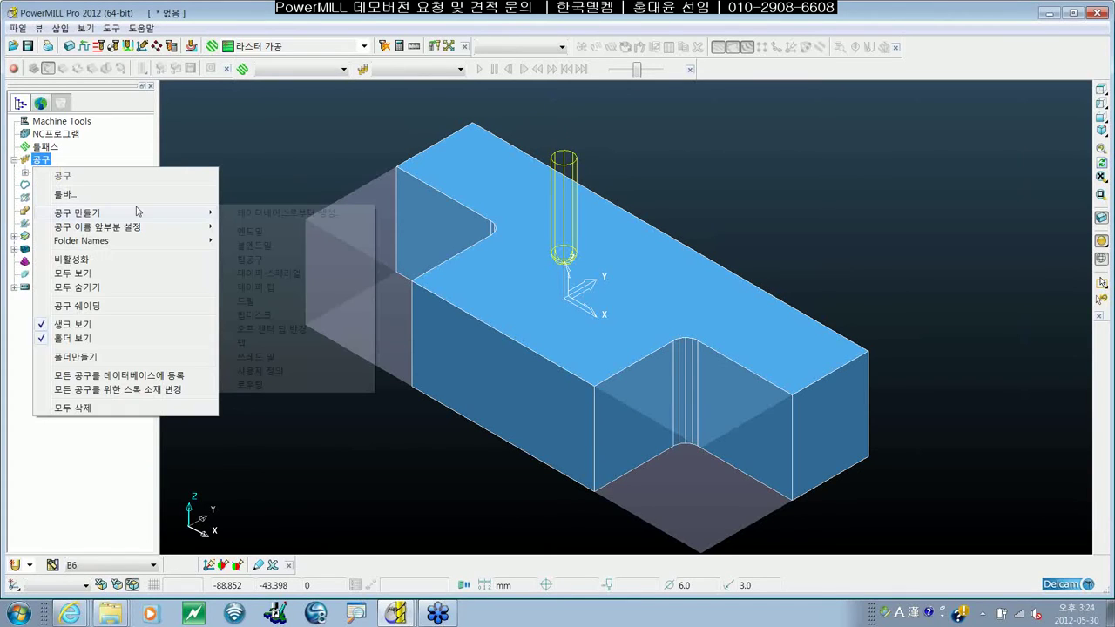
pyautogui.click(254, 245)
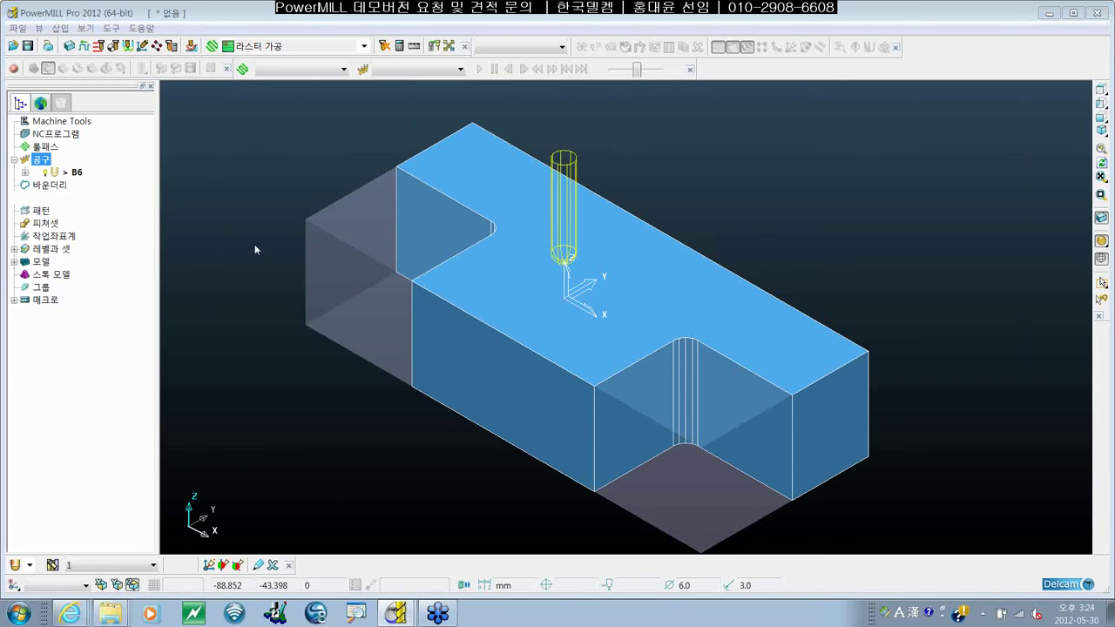
pyautogui.write('12')
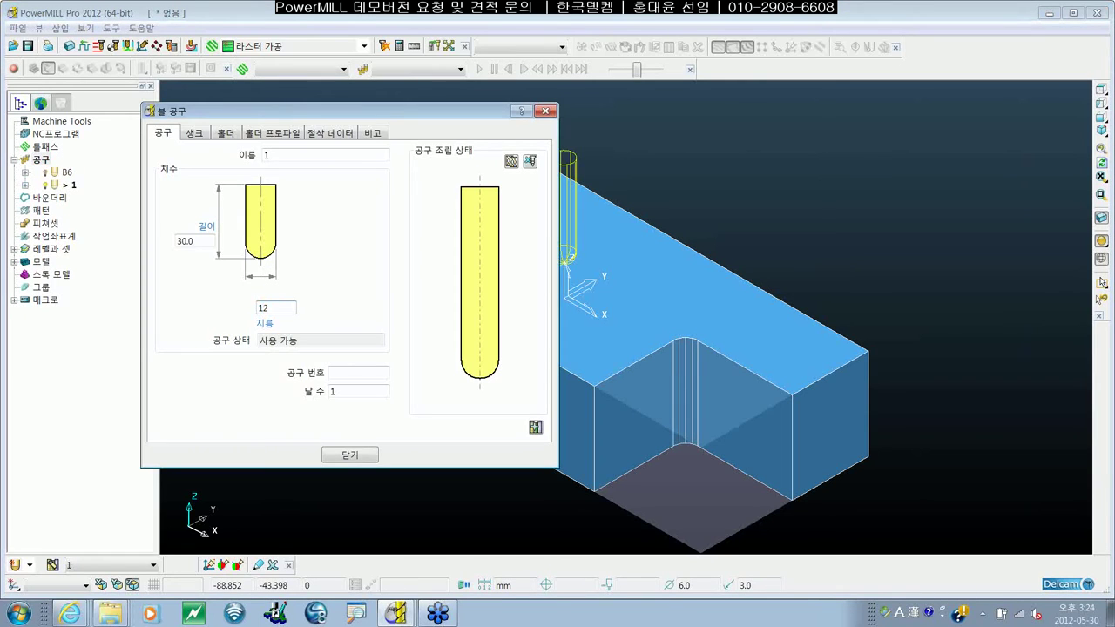
pyautogui.doubleClick(277, 155)
pyautogui.write('B')
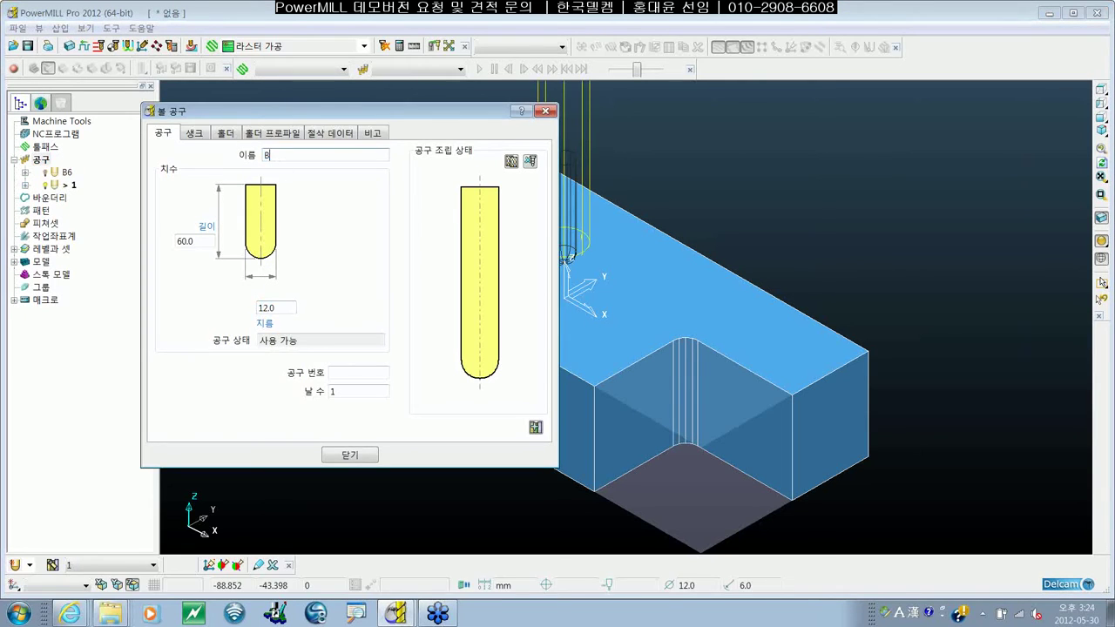
pyautogui.write('12')
pyautogui.click(357, 455)
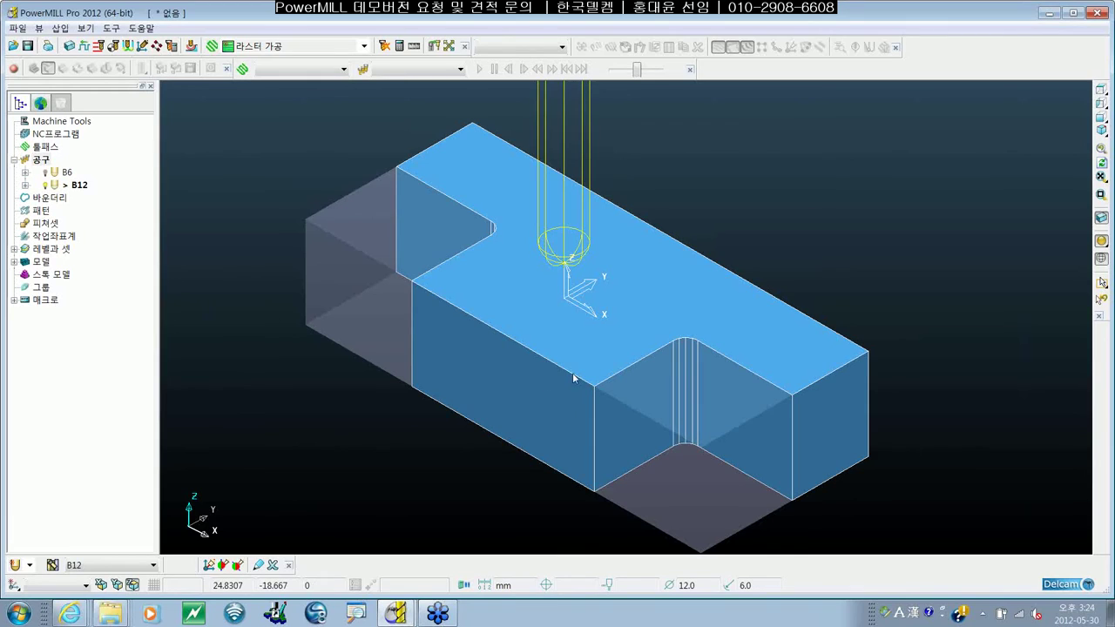
# Start a corner finishing (코너 잔삭 가공) toolpath and choose B6 as its cutting tool
pyautogui.keyDown('shift'); pyautogui.moveTo(572, 375); pyautogui.dragTo(551, 364, button='middle'); pyautogui.keyUp('shift')
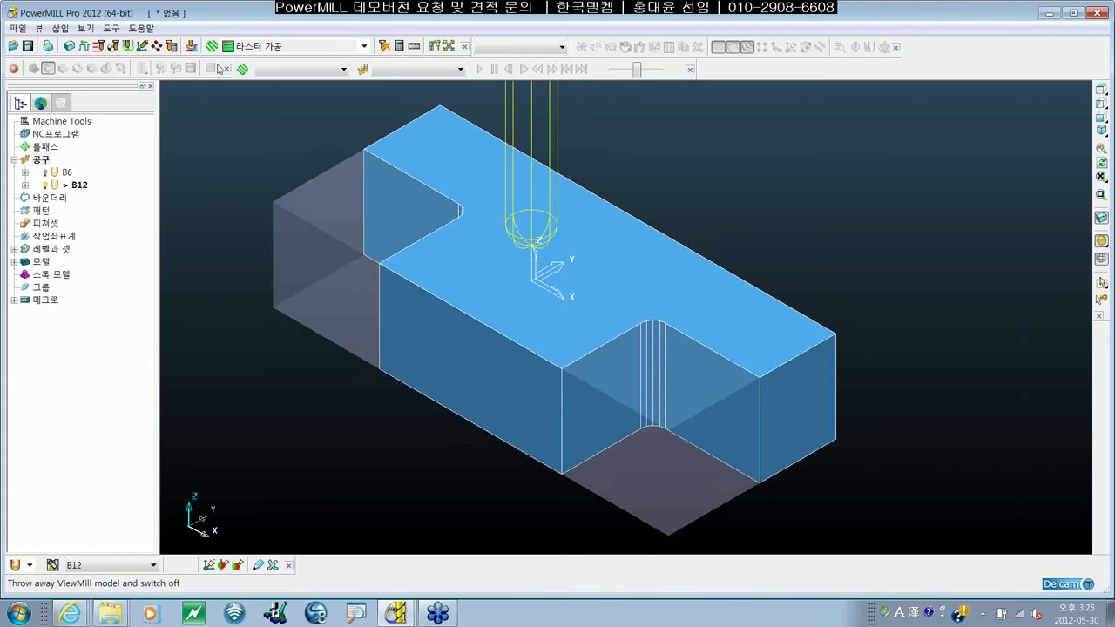
pyautogui.click(211, 48)
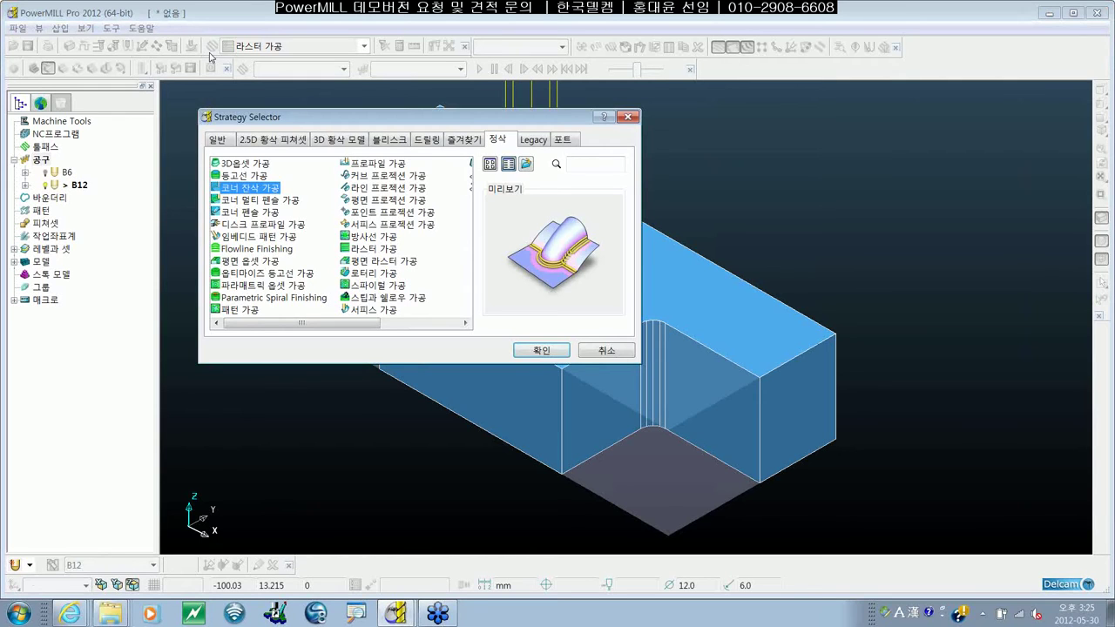
pyautogui.click(526, 352)
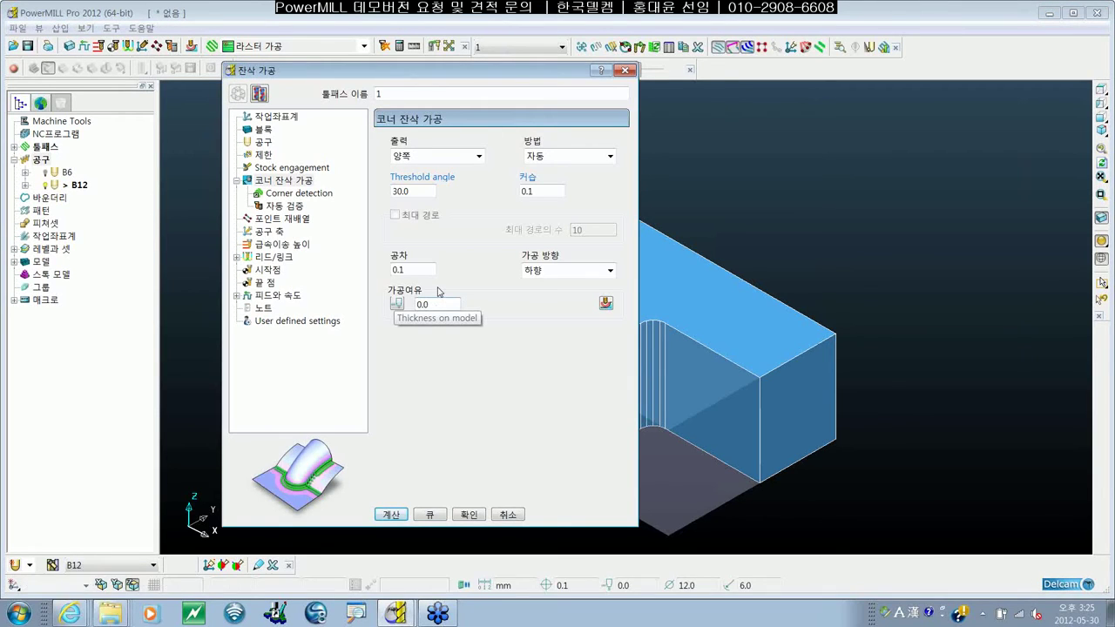
pyautogui.click(263, 141)
pyautogui.click(503, 144)
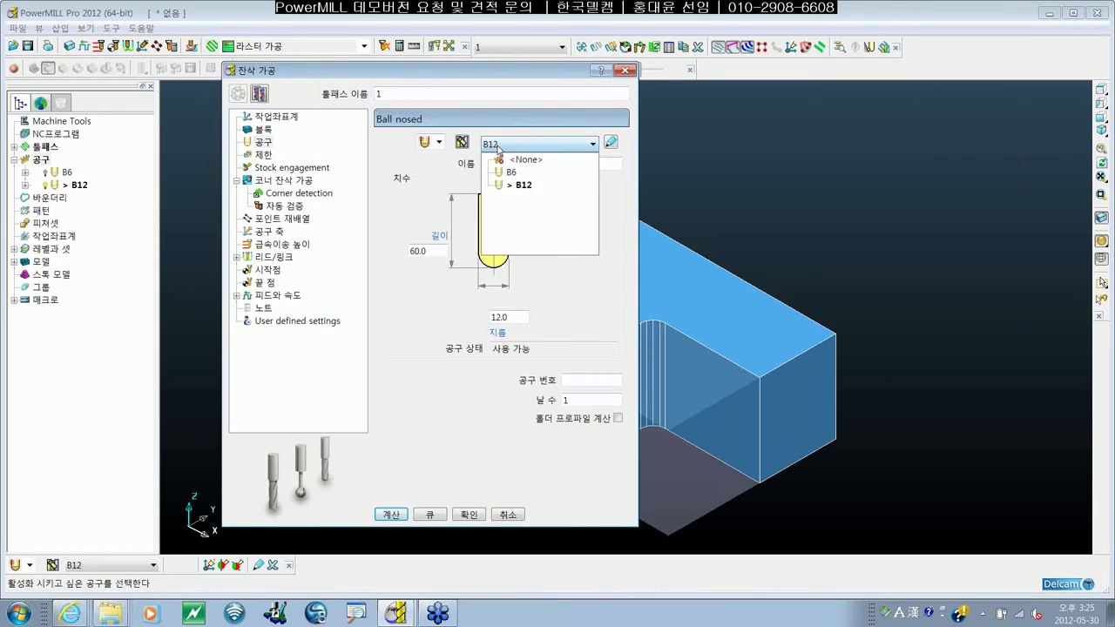
pyautogui.click(502, 160)
pyautogui.click(538, 143)
pyautogui.click(522, 165)
# Set B12 as the reference tool for the toolpath's corner detection
pyautogui.click(263, 154)
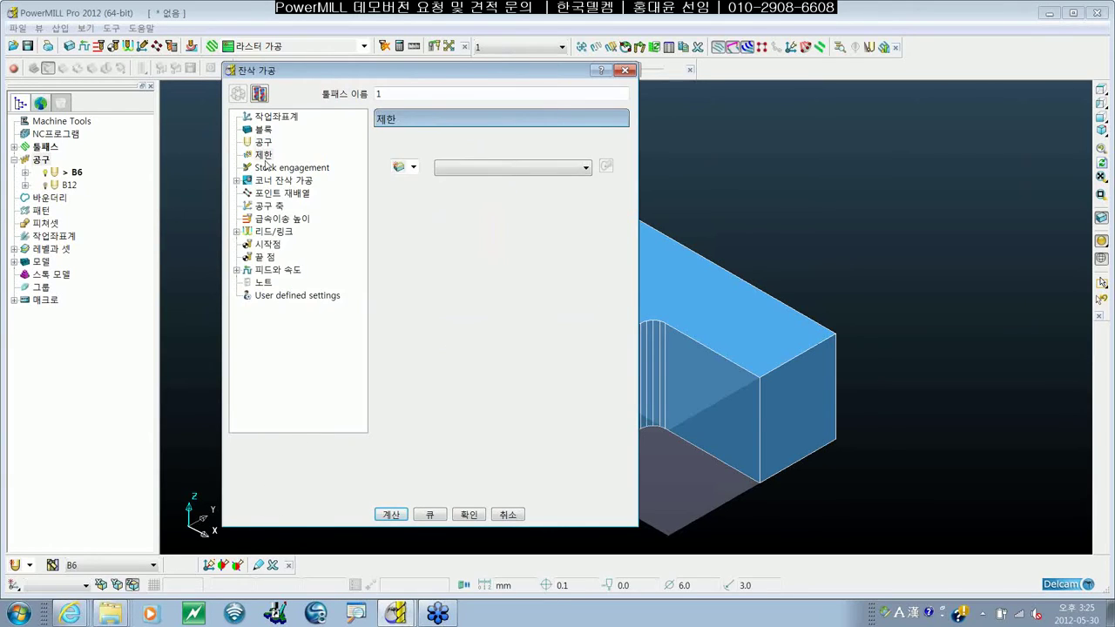
pyautogui.click(272, 182)
pyautogui.click(236, 180)
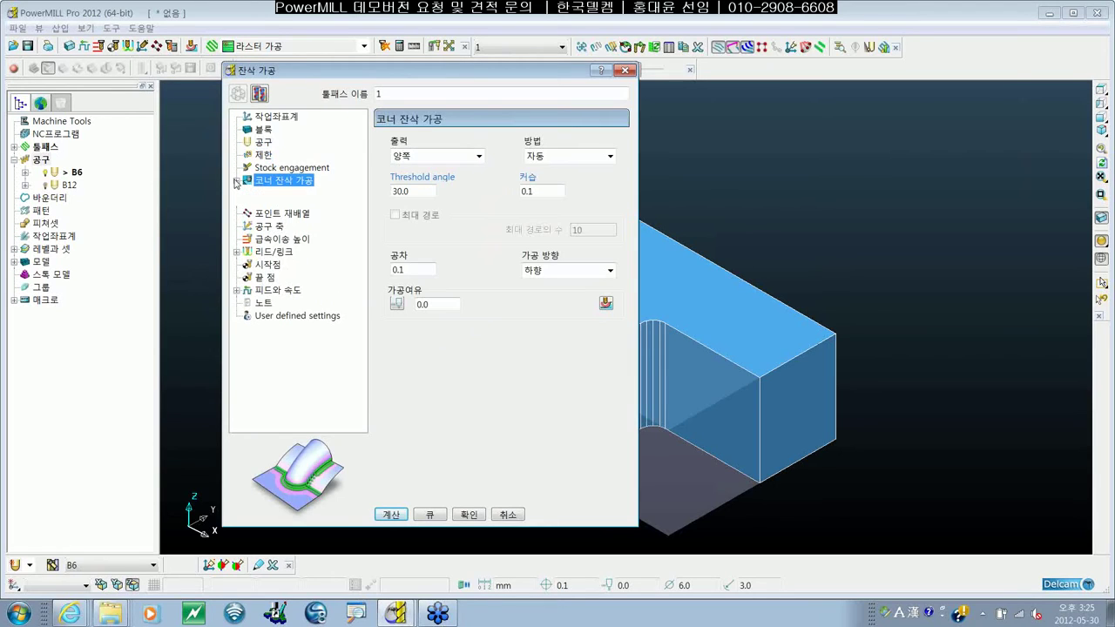
pyautogui.click(288, 195)
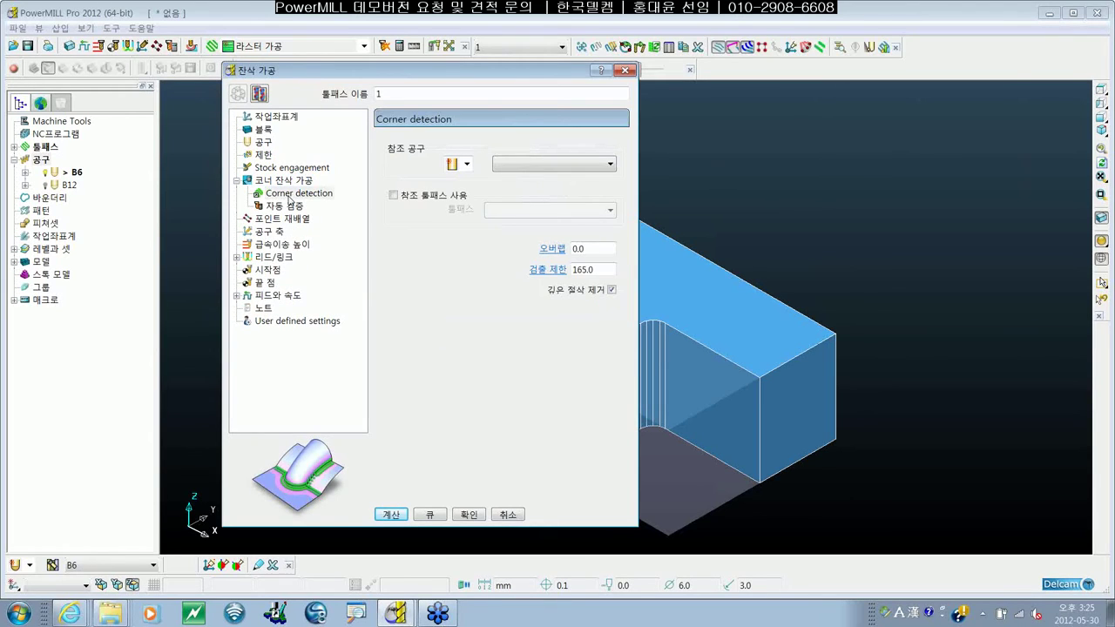
pyautogui.click(554, 163)
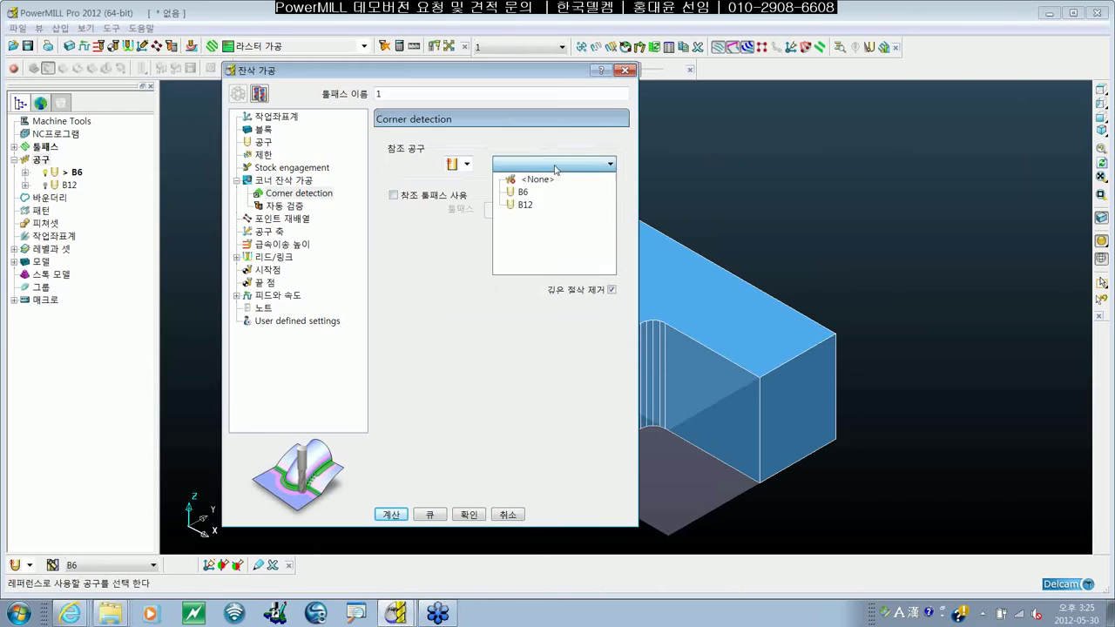
pyautogui.click(525, 205)
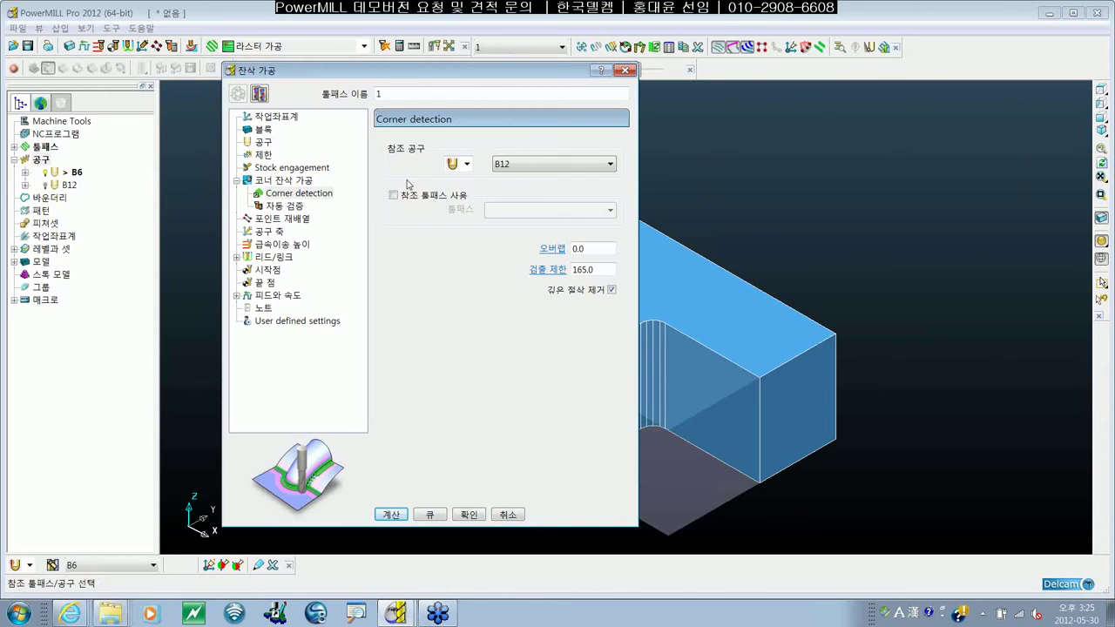
# Set the corner finishing threshold angle to 10 and its output to 스팁
pyautogui.click(287, 182)
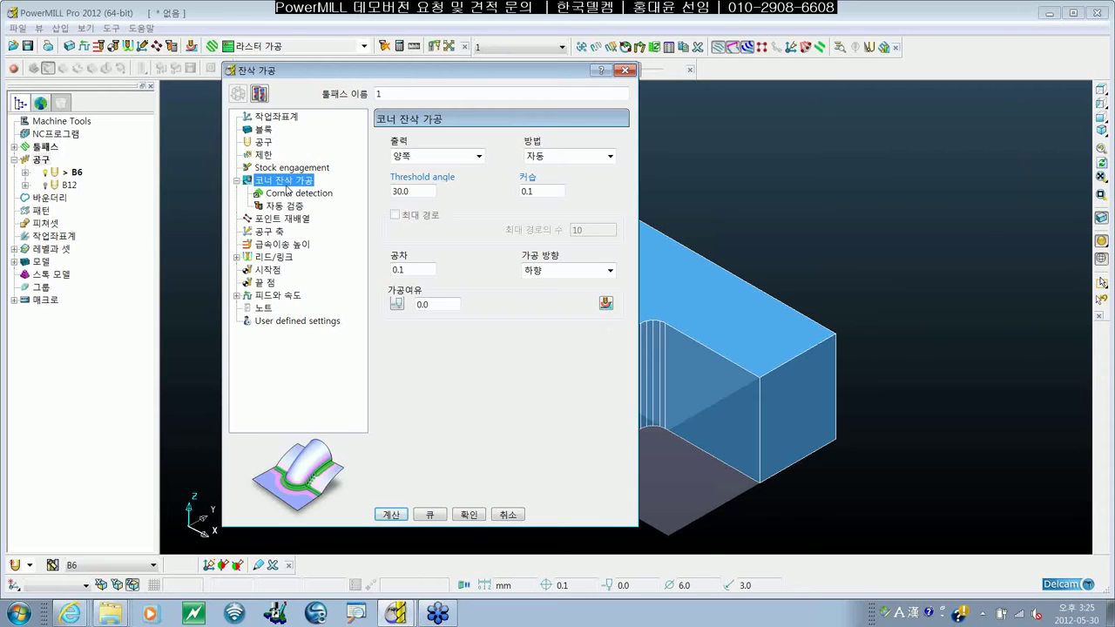
pyautogui.doubleClick(402, 192)
pyautogui.write('10')
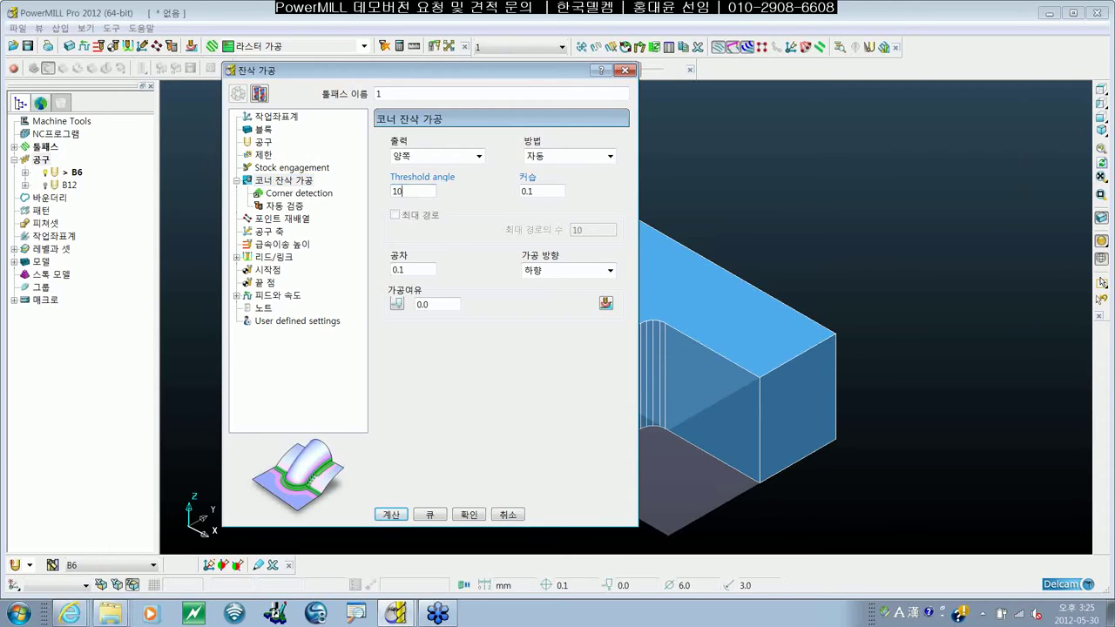
pyautogui.click(435, 155)
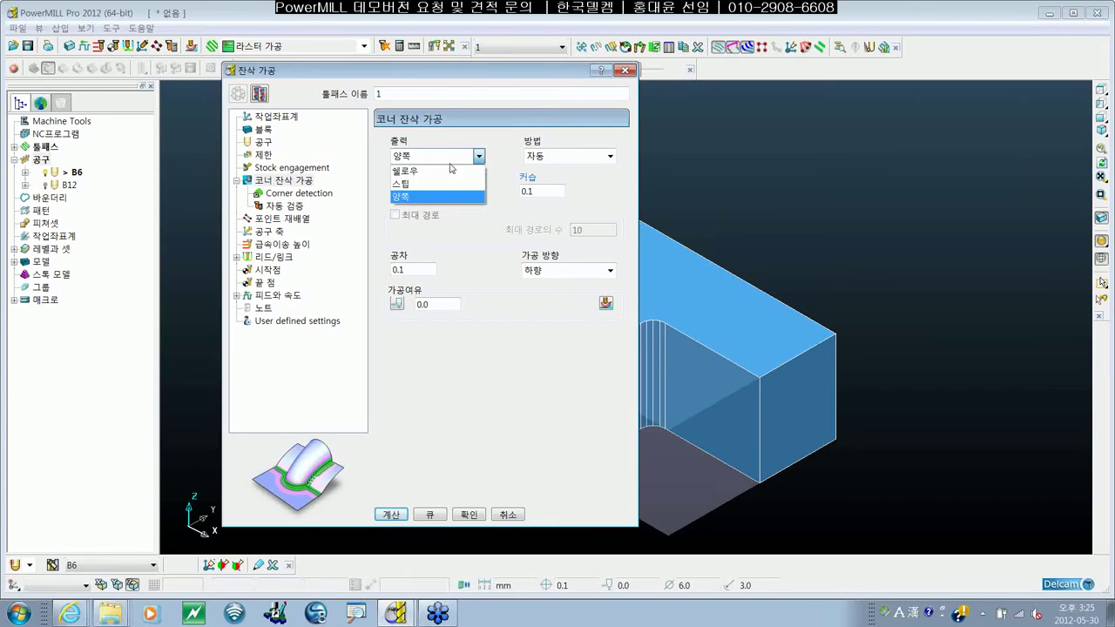
pyautogui.click(431, 184)
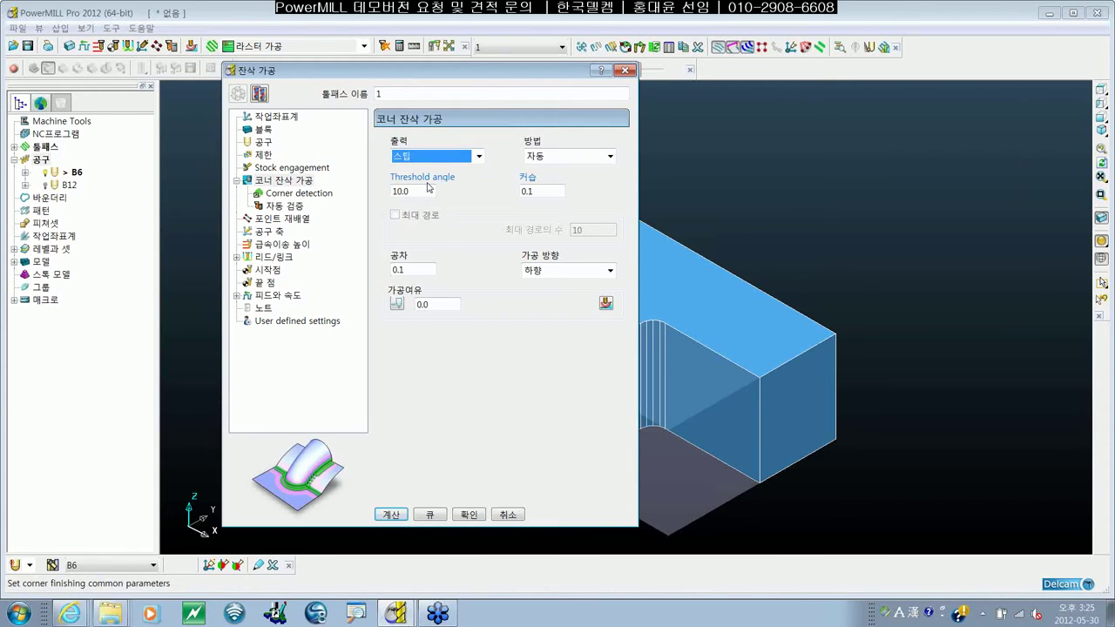
# Set the corner finishing method to Stitch with a cusp height of 0.005
pyautogui.click(594, 157)
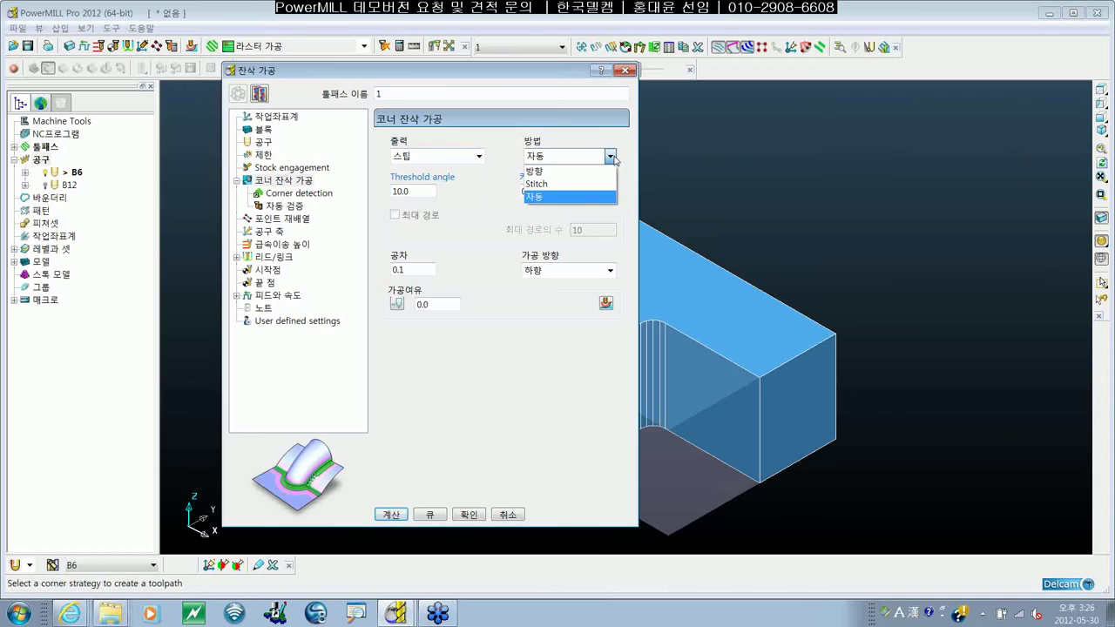
pyautogui.click(567, 183)
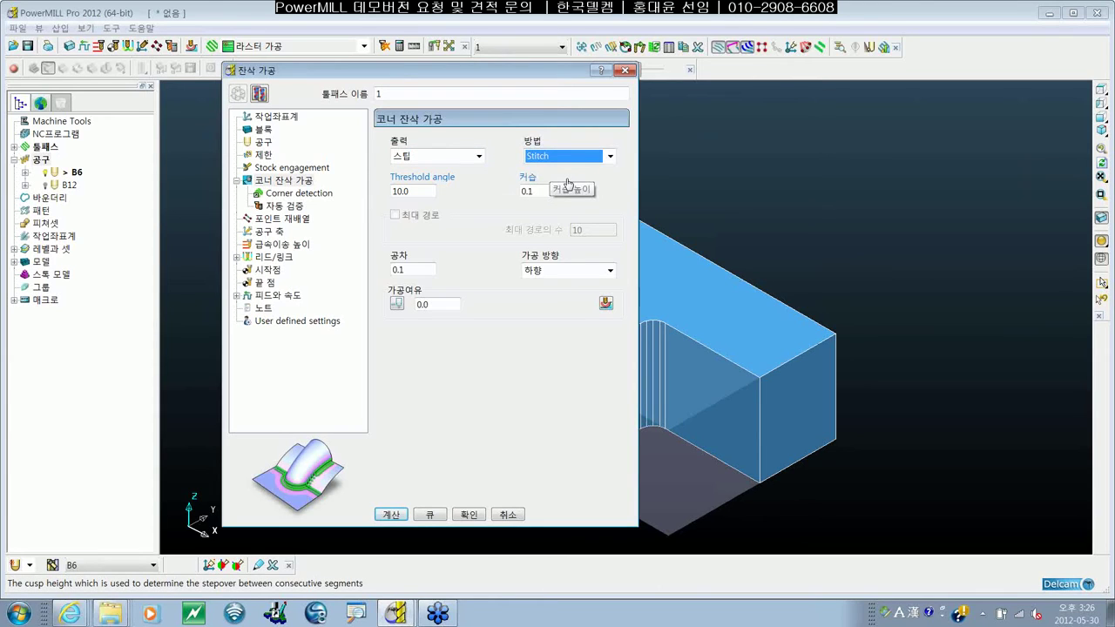
pyautogui.press('Tab')
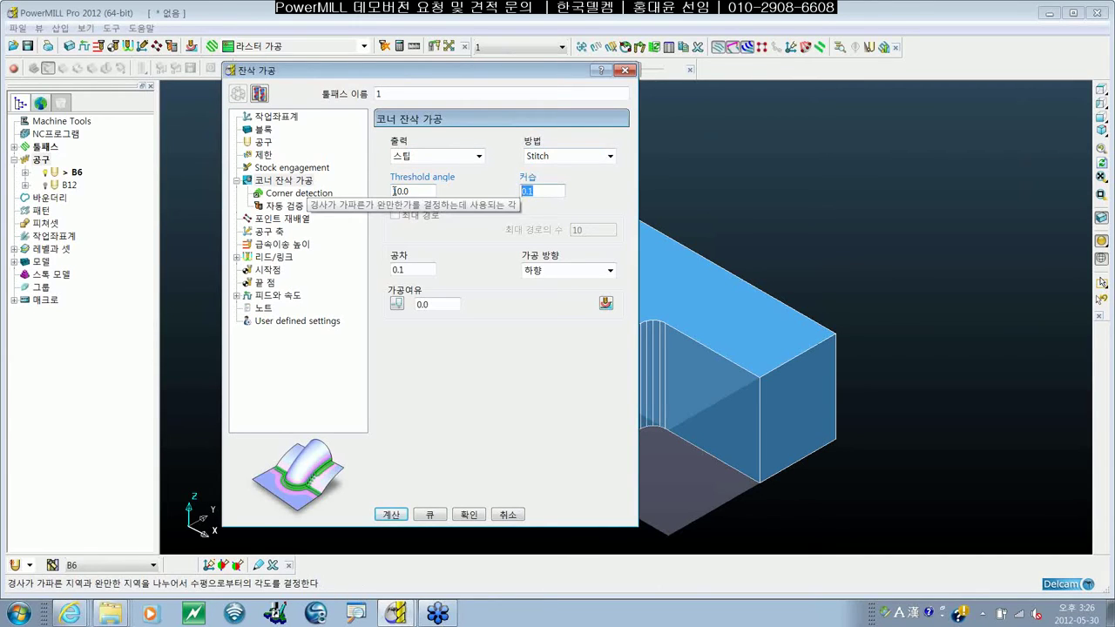
pyautogui.write('0.005')
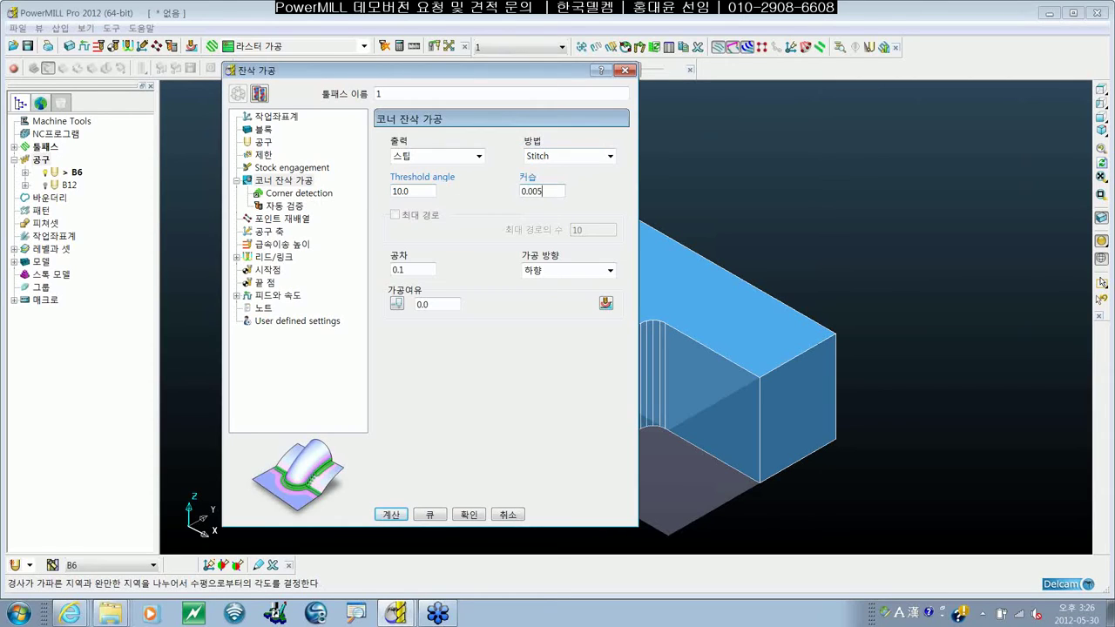
# Set the corner finishing tolerance to 0.02, calculate the toolpath, and close the strategy settings
pyautogui.press('Tab')
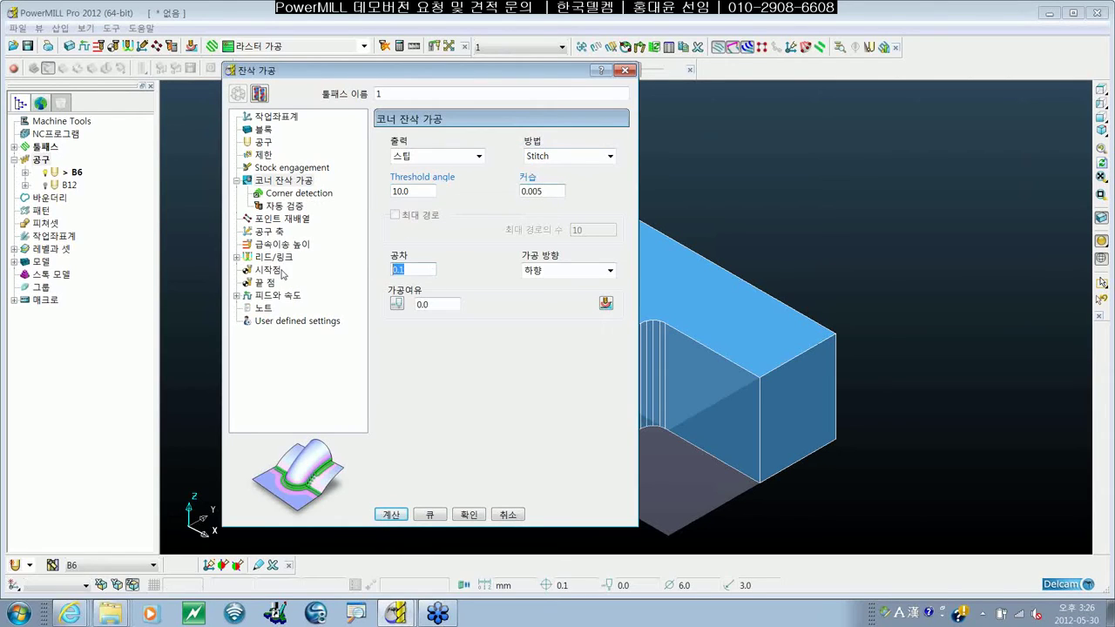
pyautogui.write('0.02')
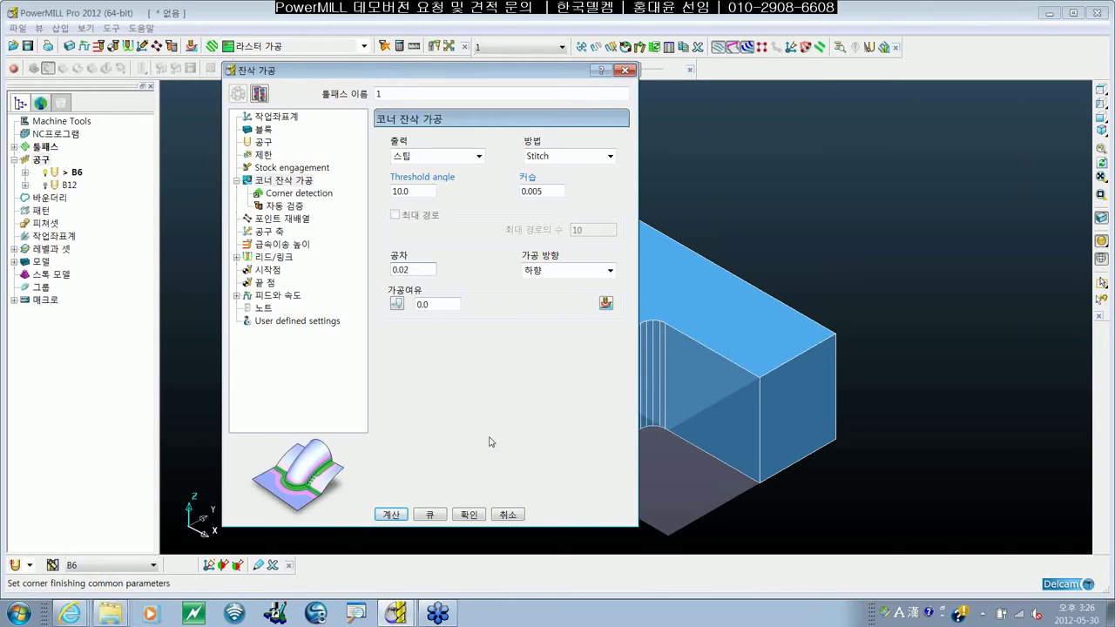
pyautogui.click(391, 515)
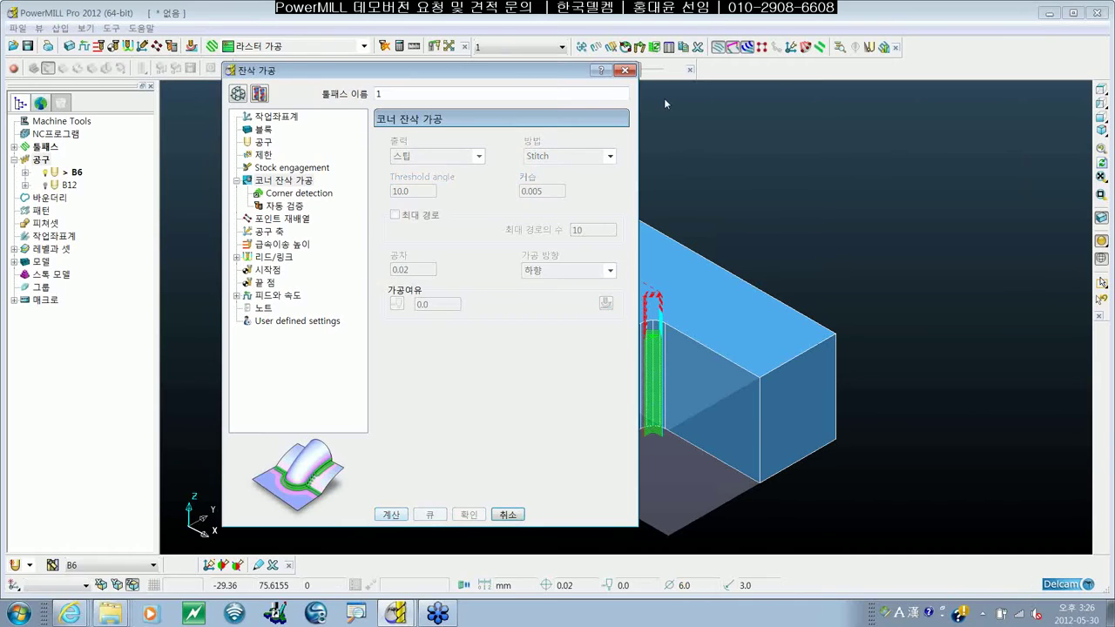
pyautogui.click(625, 71)
pyautogui.click(627, 72)
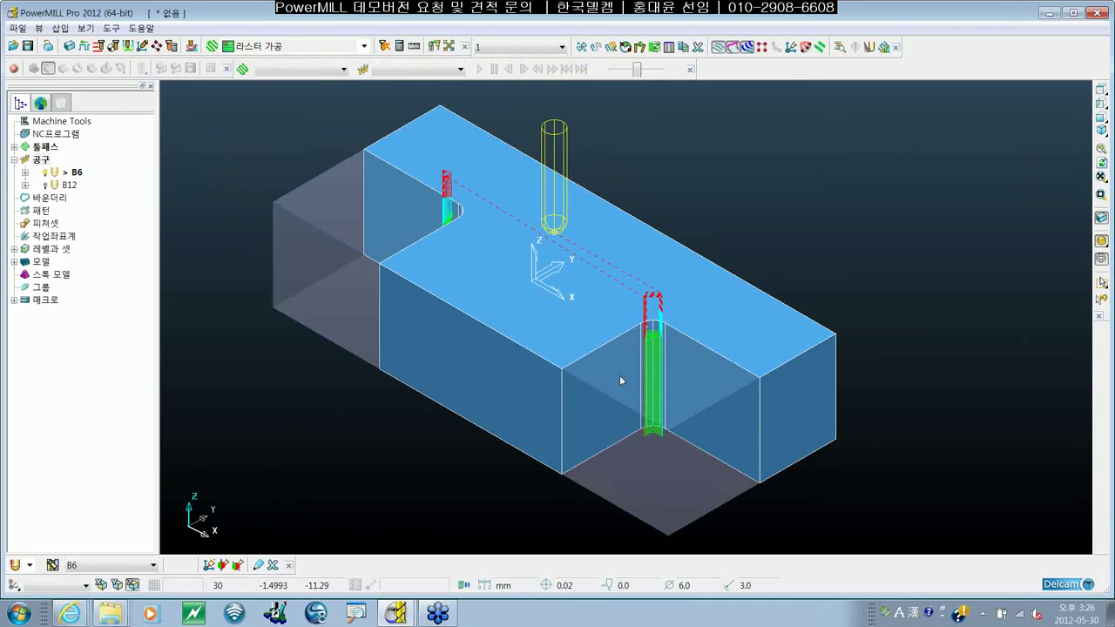
# Examine the stitch passes and link moves of the calculated toolpath along the T-Block's steep inner corner
pyautogui.scroll(3, 619, 381)
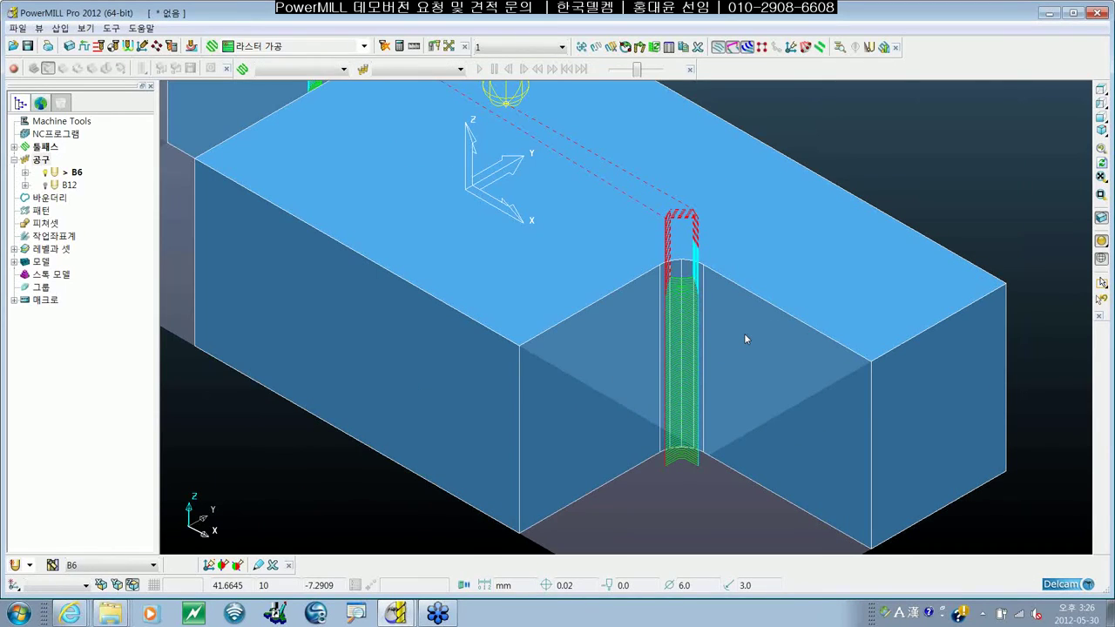
pyautogui.scroll(2, 745, 338)
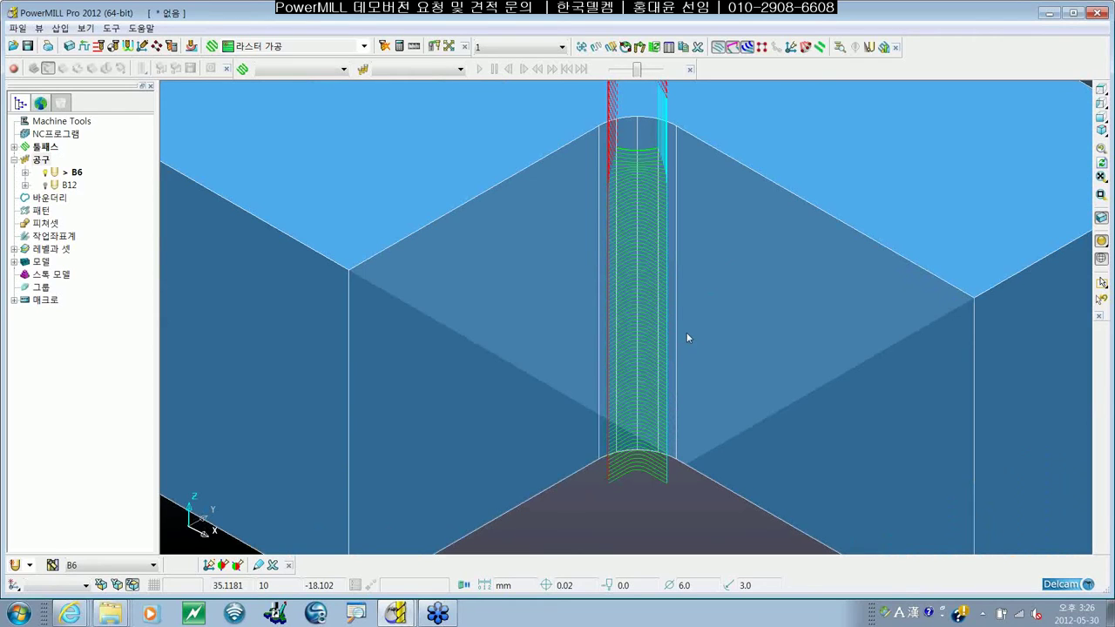
pyautogui.moveTo(688, 328); pyautogui.dragTo(747, 328, button='middle')
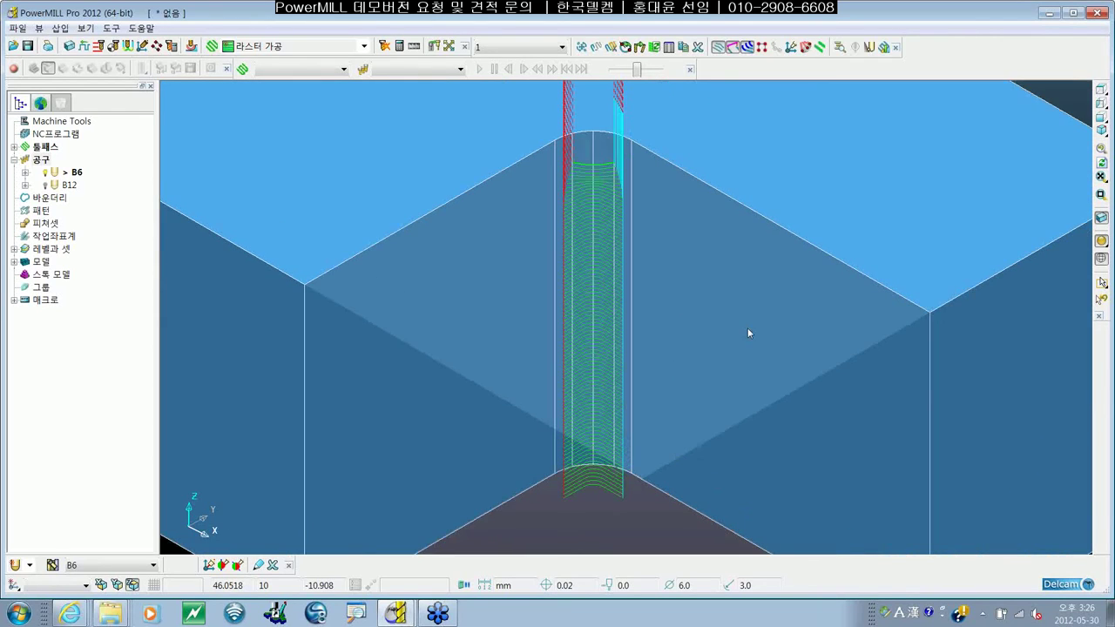
pyautogui.scroll(2, 652, 145)
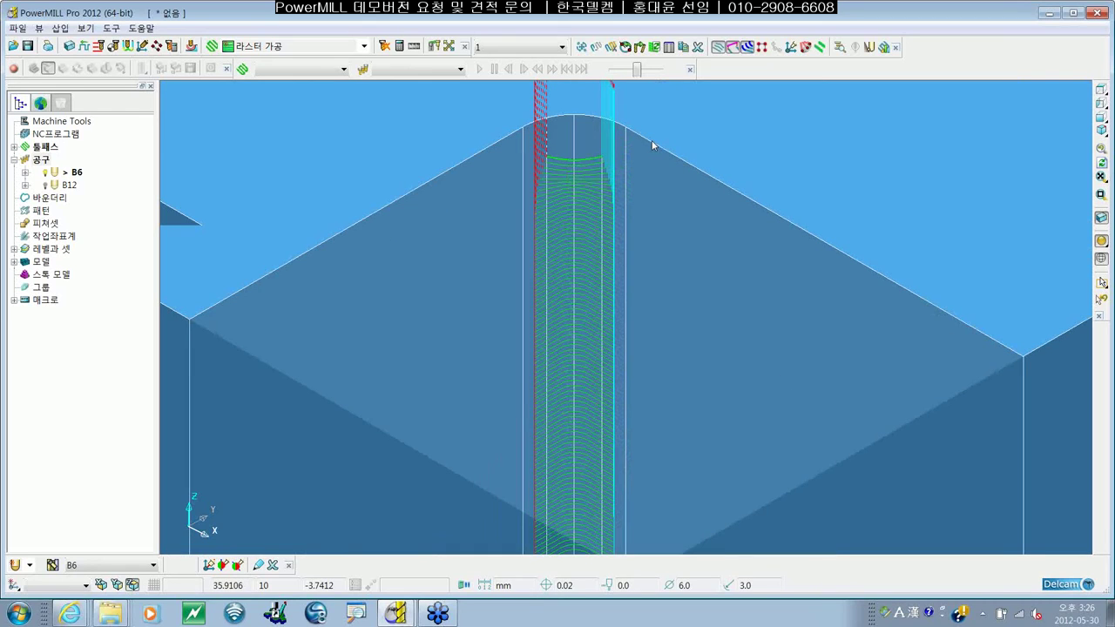
pyautogui.scroll(3, 652, 146)
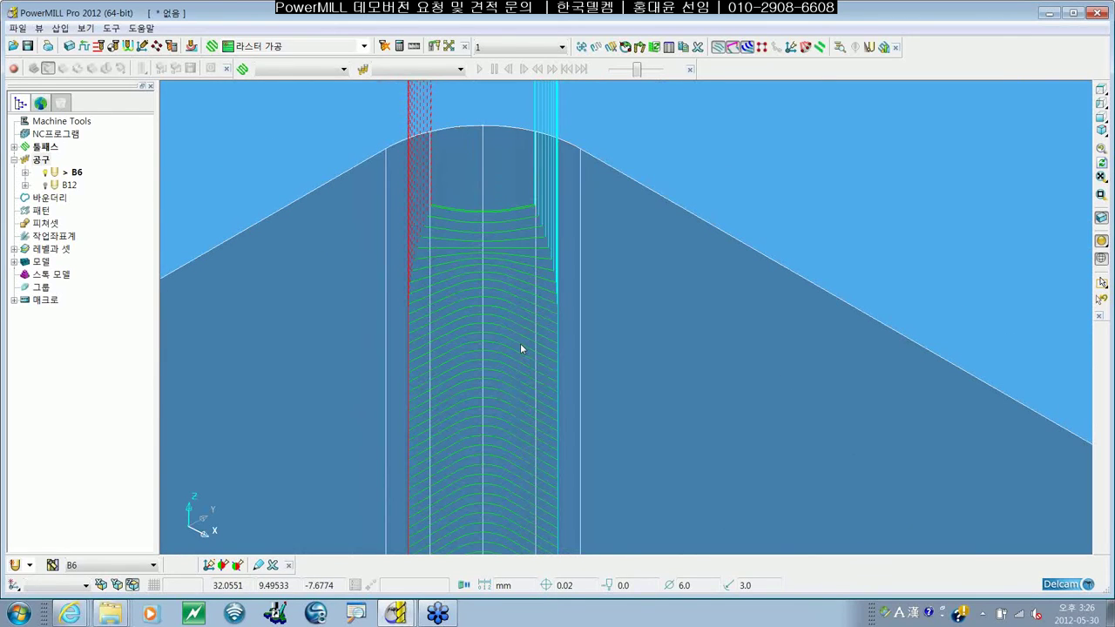
pyautogui.scroll(-3, 520, 343)
pyautogui.hotkey('ctrl', '1')
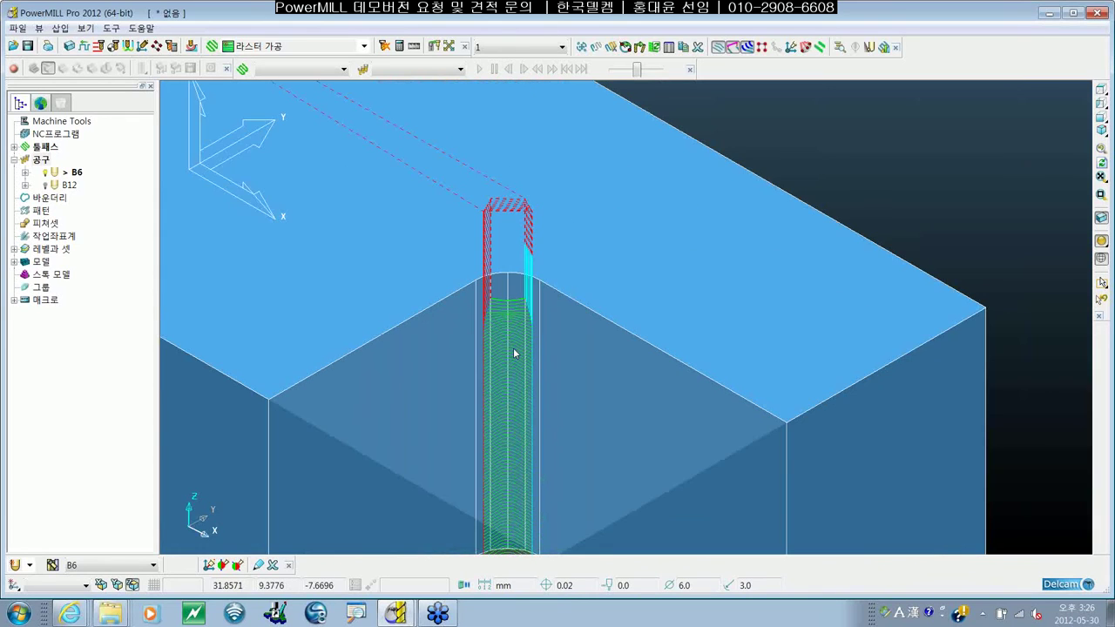
pyautogui.scroll(-2, 513, 347)
pyautogui.keyDown('shift'); pyautogui.moveTo(479, 389); pyautogui.dragTo(680, 409, button='middle'); pyautogui.keyUp('shift')
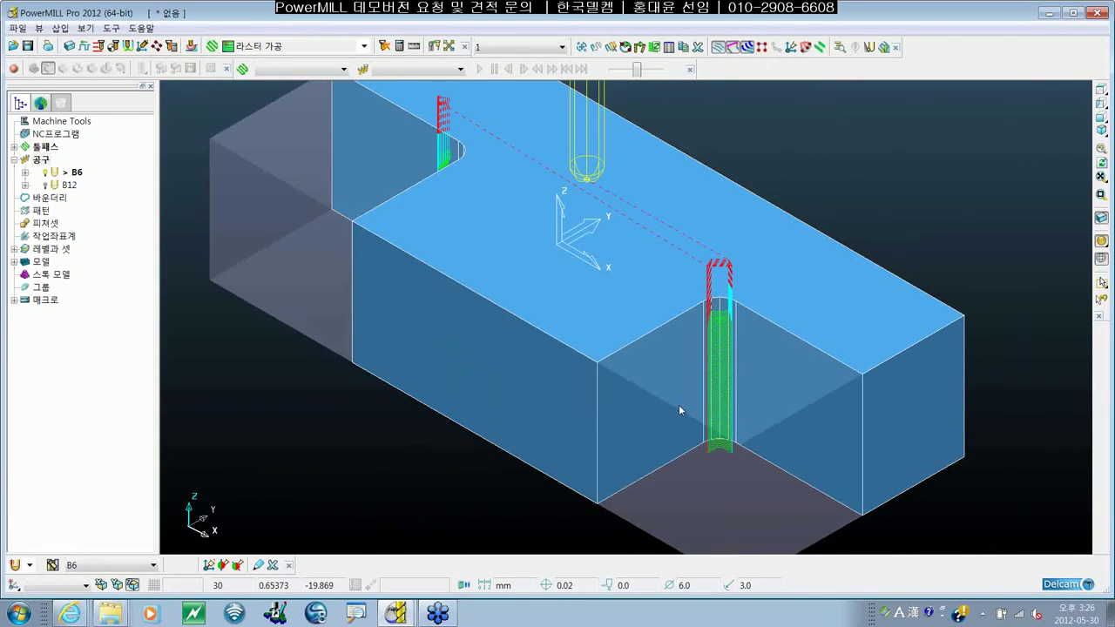
pyautogui.moveTo(573, 369); pyautogui.dragTo(662, 355, button='middle')
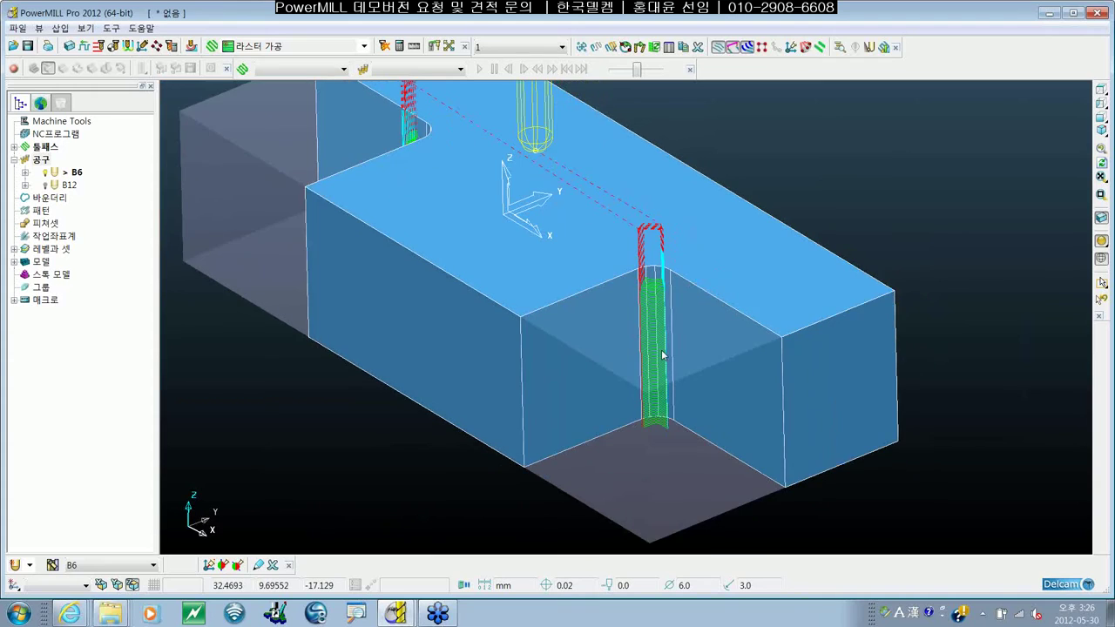
pyautogui.scroll(3, 662, 348)
pyautogui.scroll(2, 627, 308)
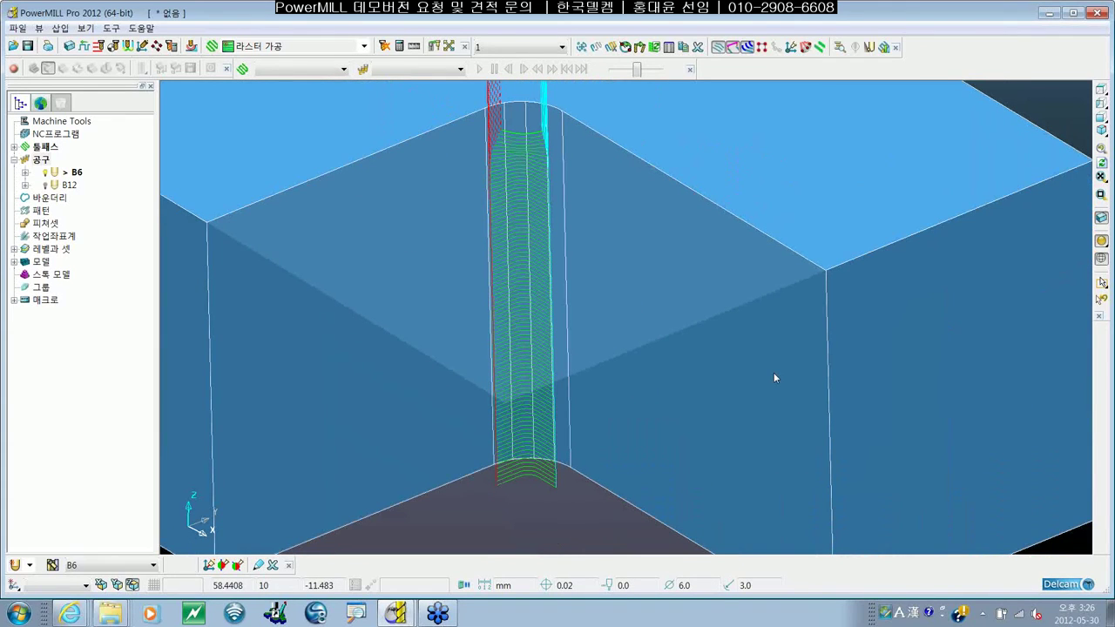
pyautogui.keyDown('shift'); pyautogui.moveTo(774, 375); pyautogui.dragTo(720, 357, button='middle'); pyautogui.keyUp('shift')
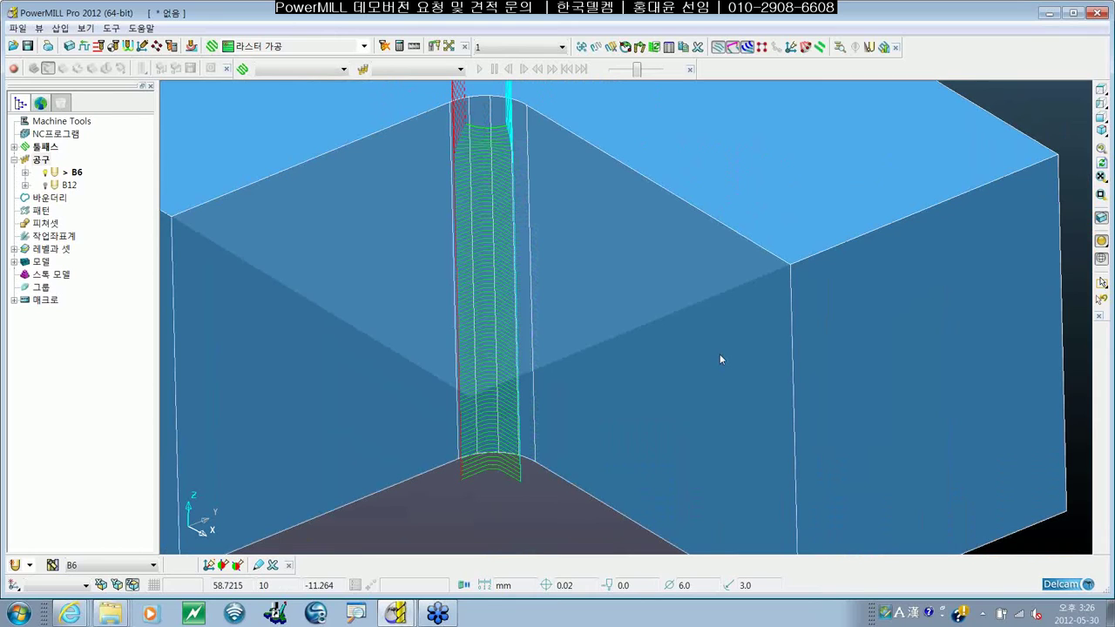
pyautogui.keyDown('shift'); pyautogui.moveTo(719, 354); pyautogui.dragTo(689, 337, button='middle'); pyautogui.keyUp('shift')
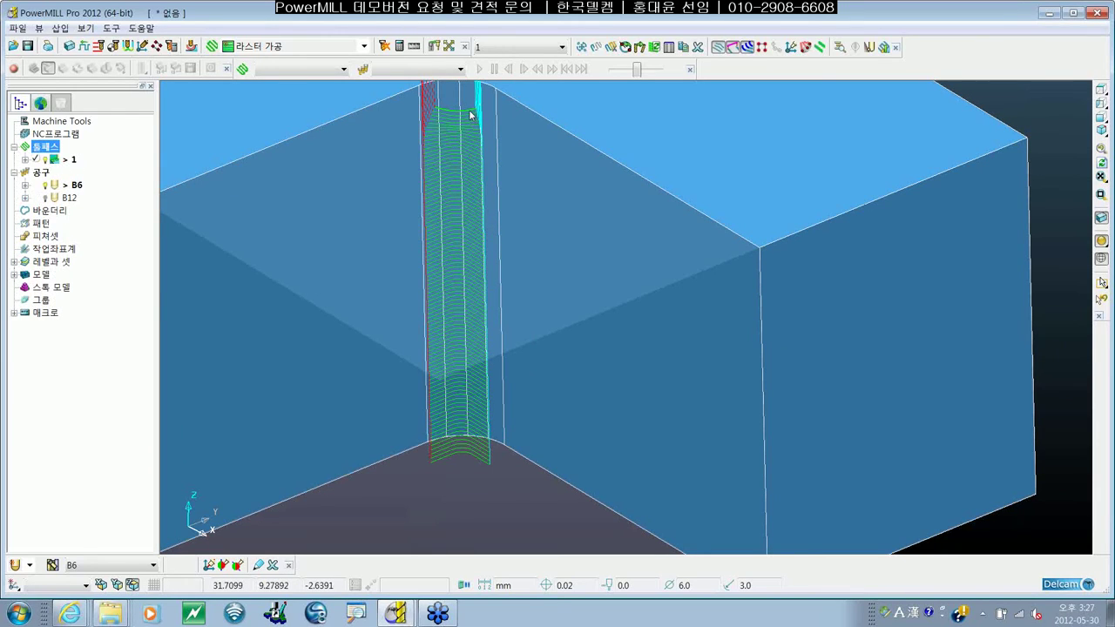
# Simulate toolpath 1 with B6 from a point near the upper end of the steep corner and view both corners
pyautogui.rightClick(501, 165)
pyautogui.click(522, 147)
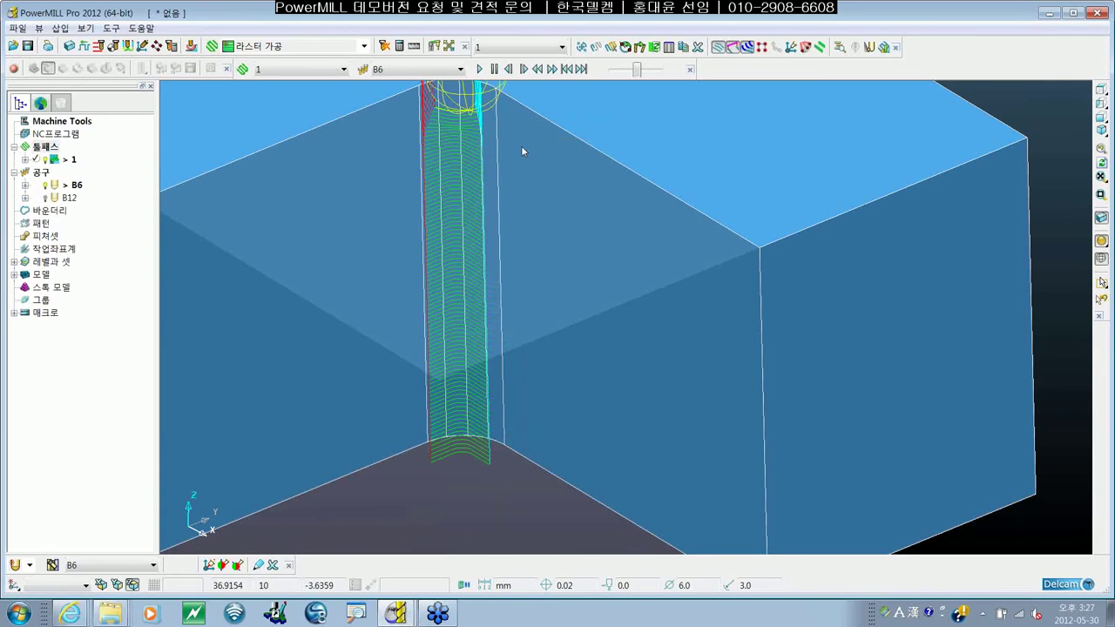
pyautogui.click(479, 69)
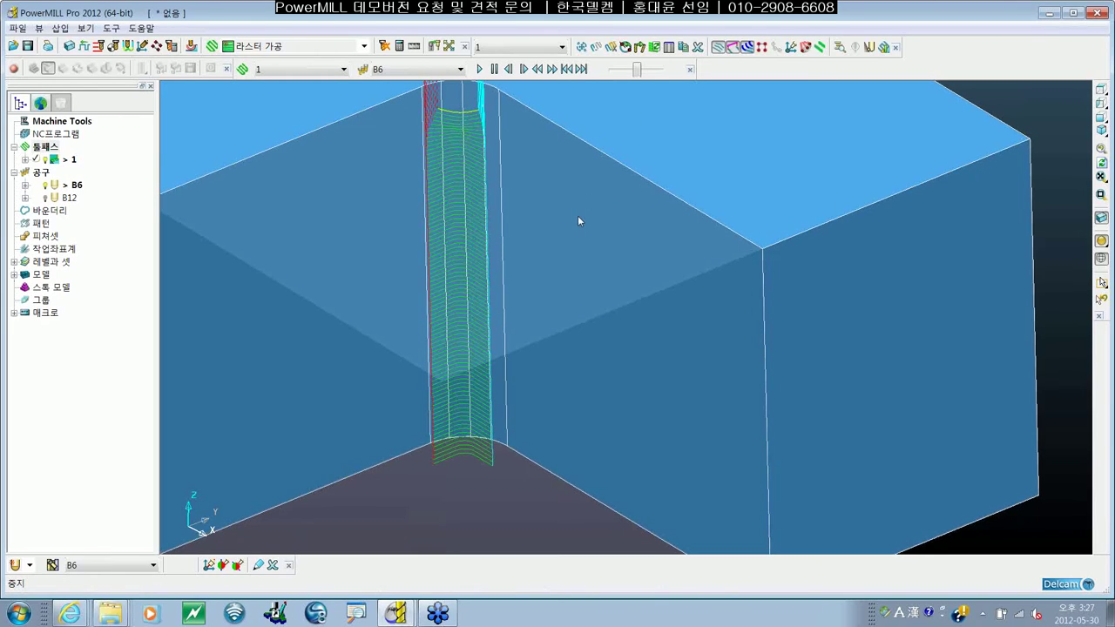
pyautogui.scroll(-4, 671, 266)
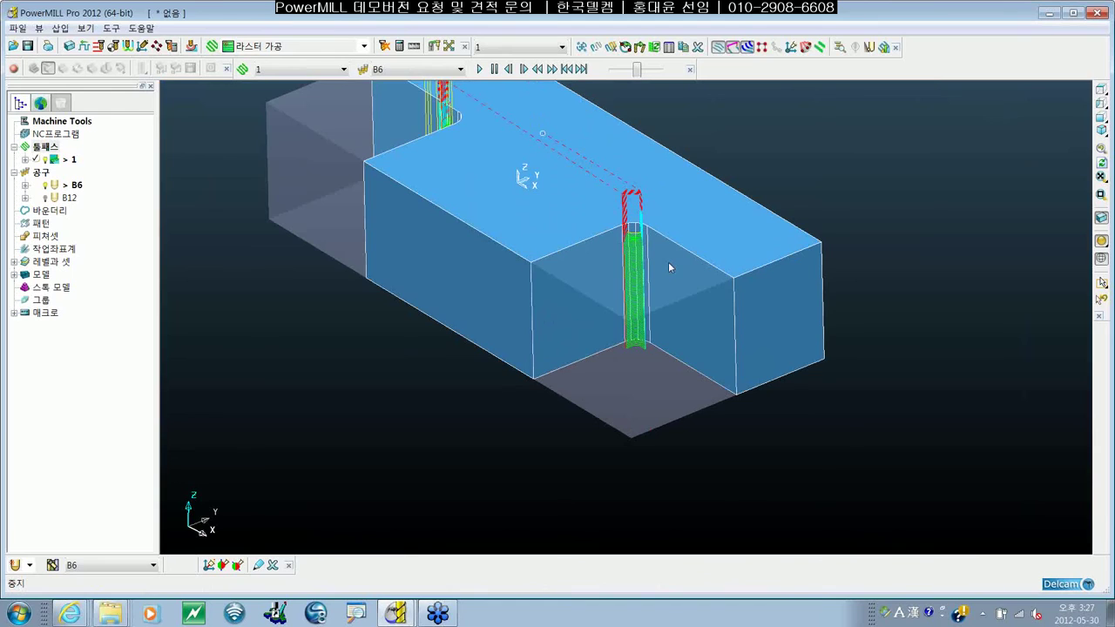
pyautogui.scroll(-2, 673, 331)
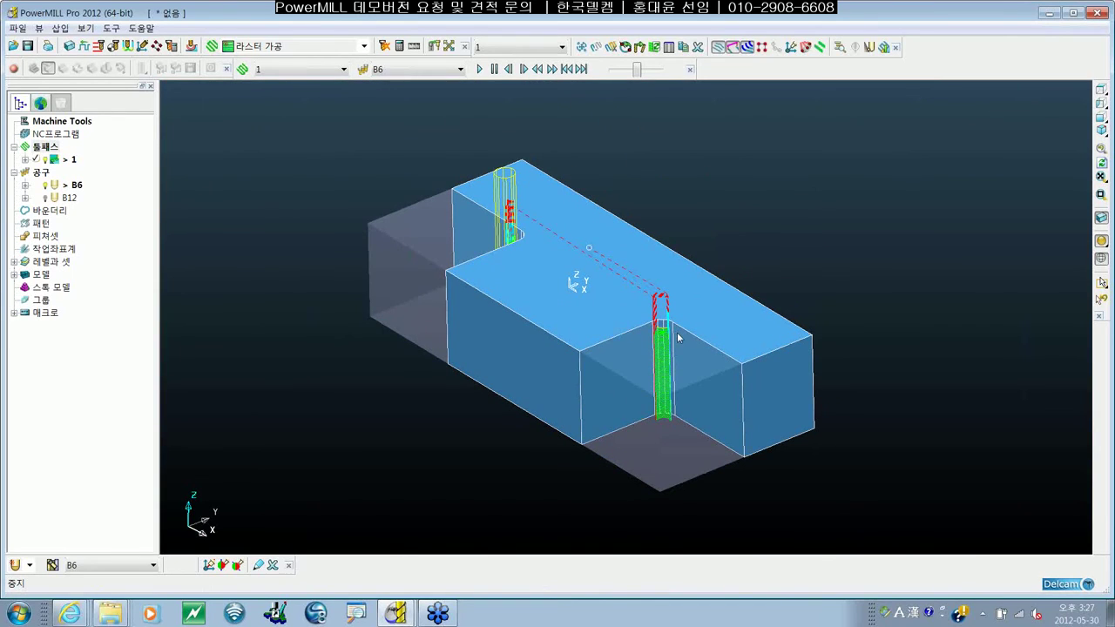
pyautogui.keyDown('shift'); pyautogui.moveTo(331, 287); pyautogui.dragTo(298, 274, button='middle'); pyautogui.keyUp('shift')
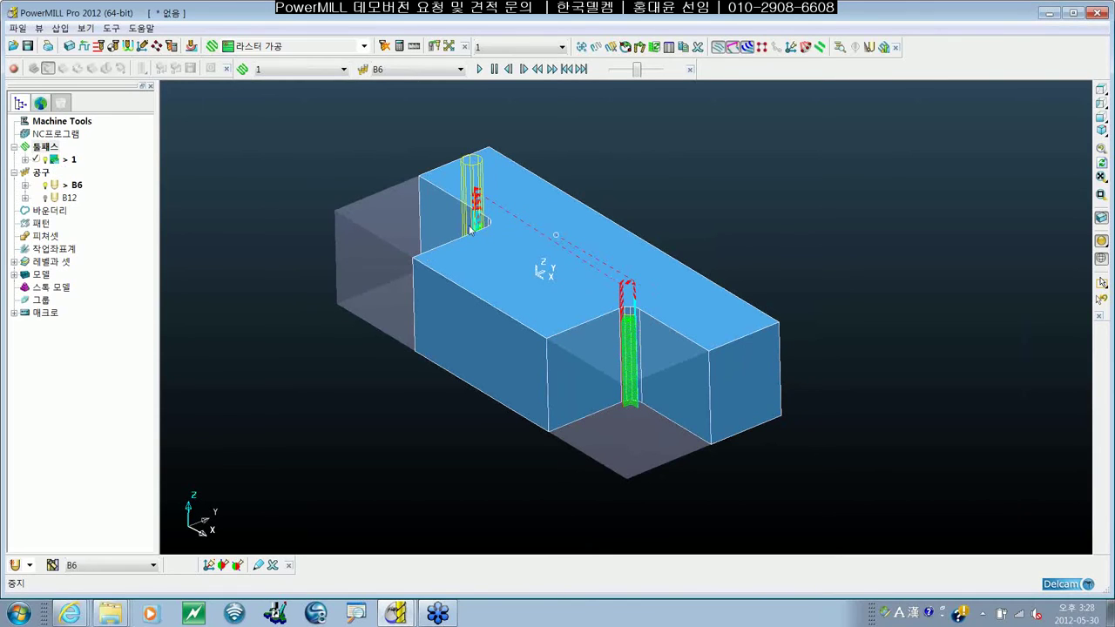
# Try to switch toolpath 1's pass direction between one-way and two-way (일방향<->양방향) in its reorder list, and close the list
pyautogui.rightClick(65, 161)
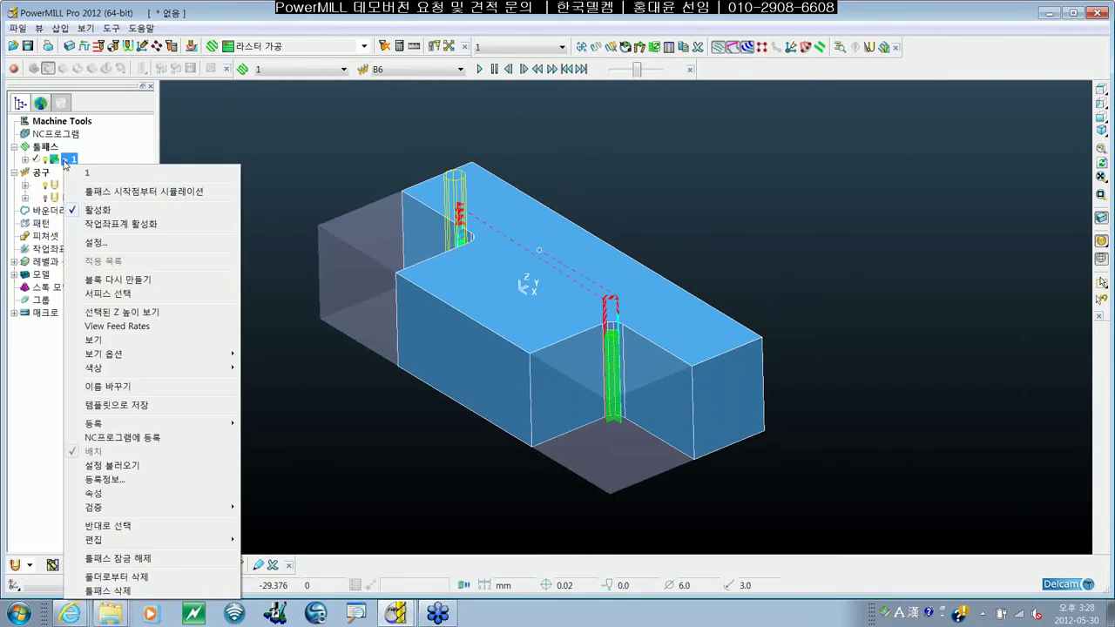
pyautogui.moveTo(225, 547)
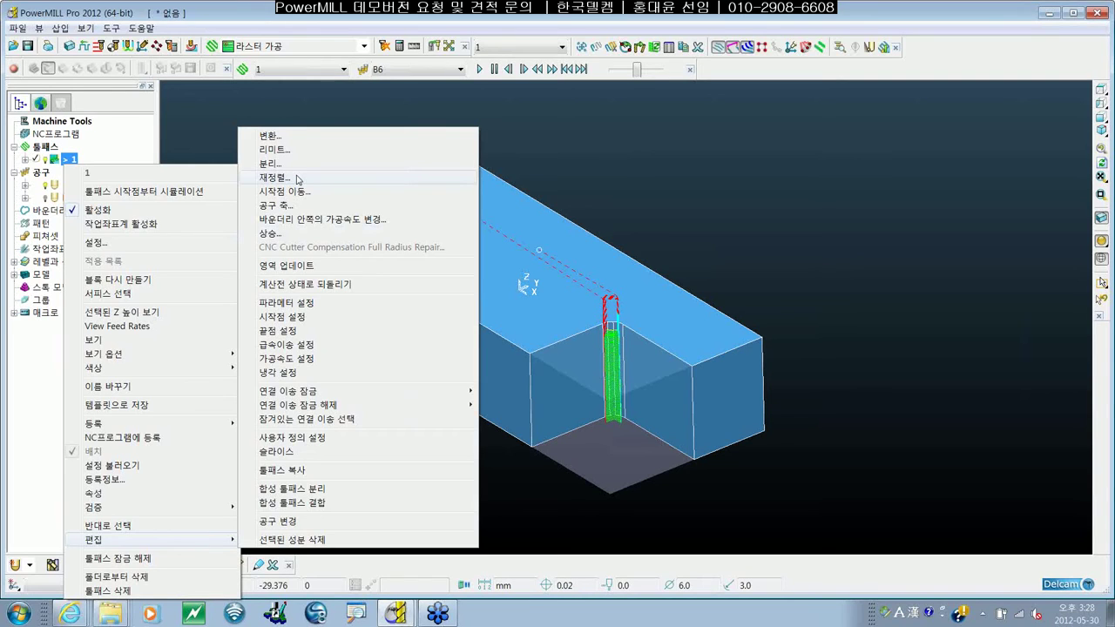
pyautogui.click(297, 180)
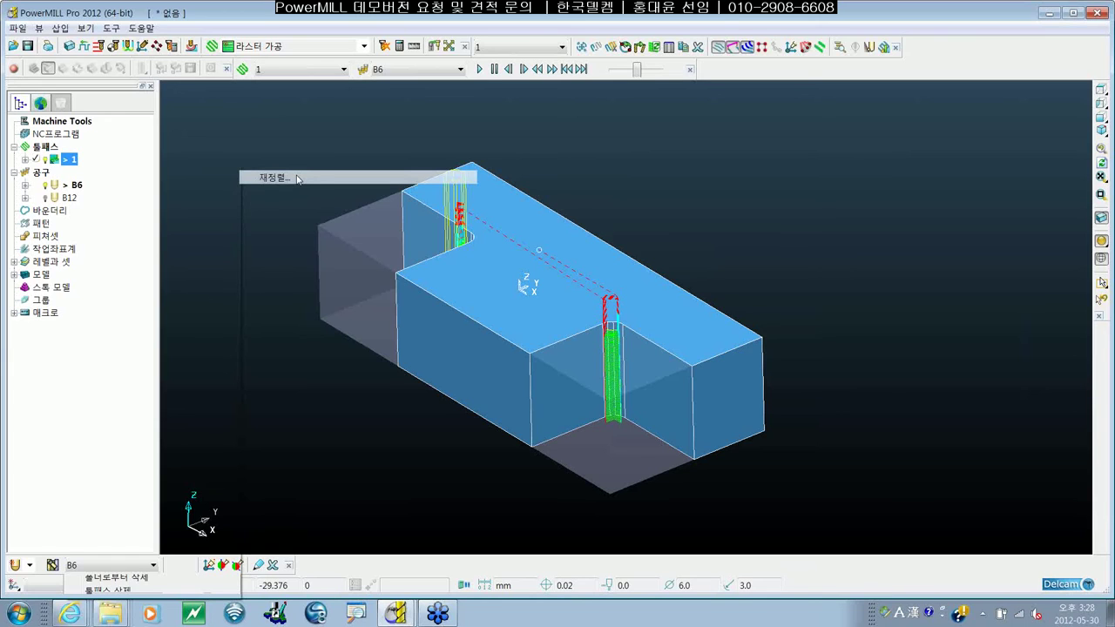
pyautogui.click(296, 177)
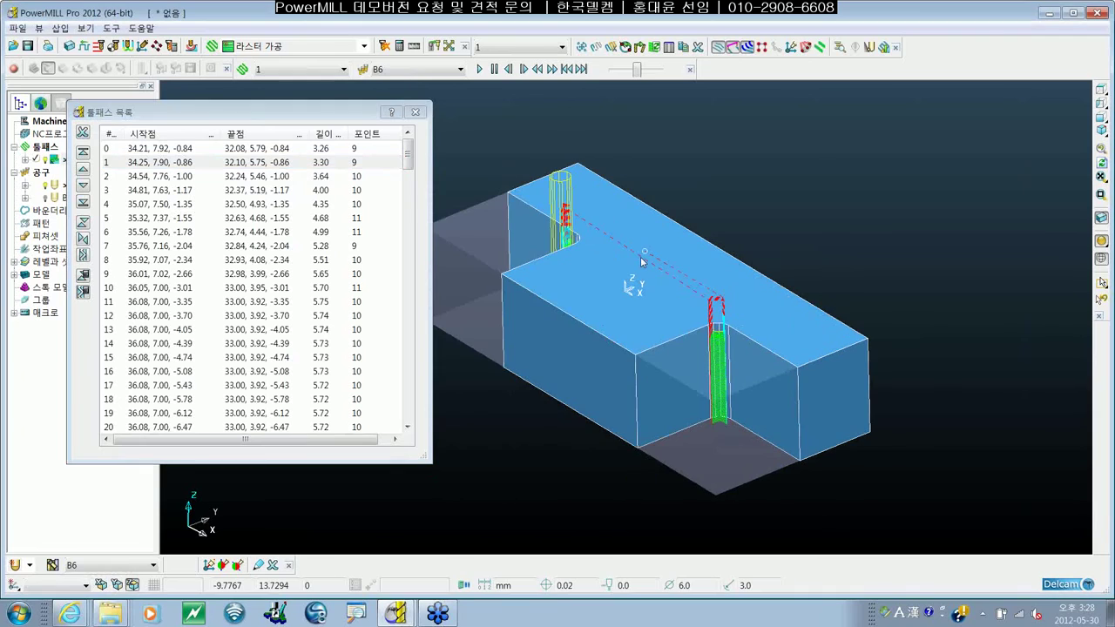
pyautogui.scroll(5, 667, 313)
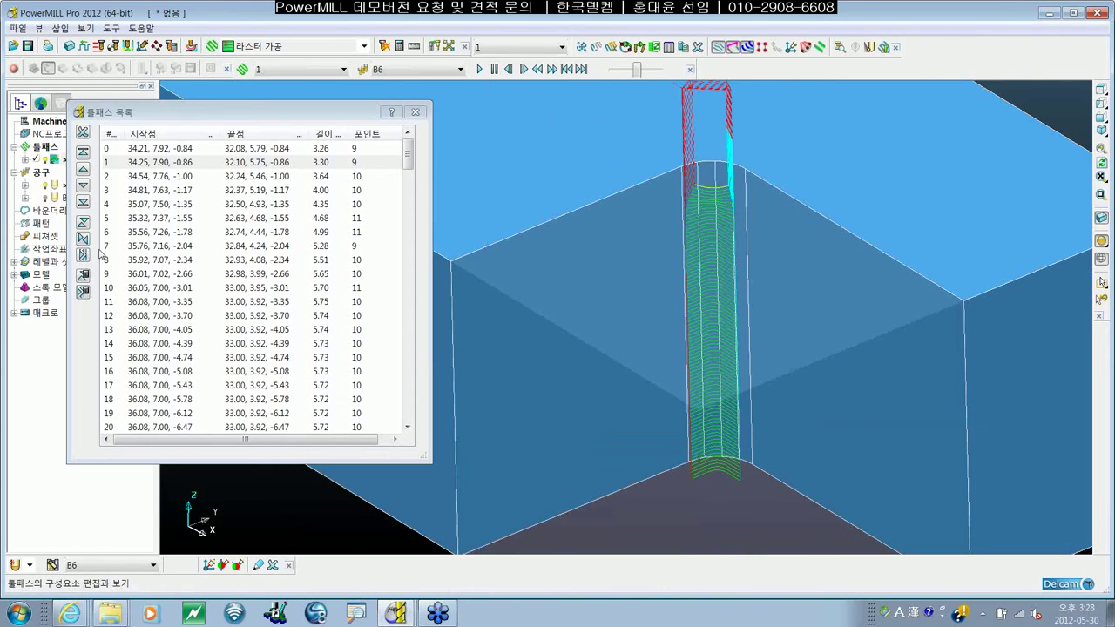
pyautogui.click(97, 253)
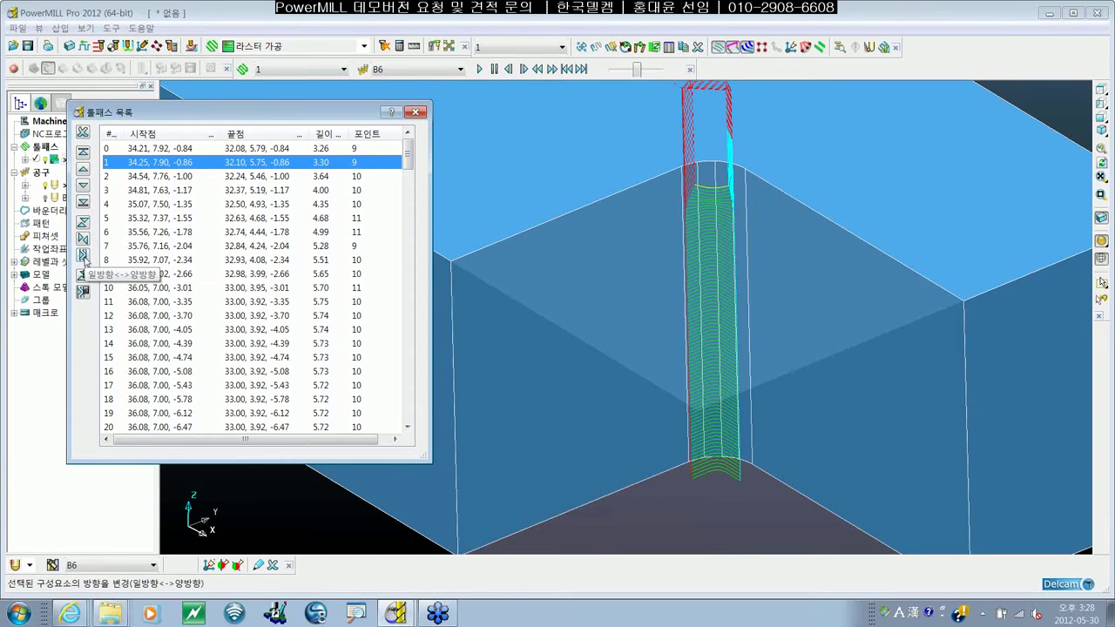
pyautogui.click(84, 256)
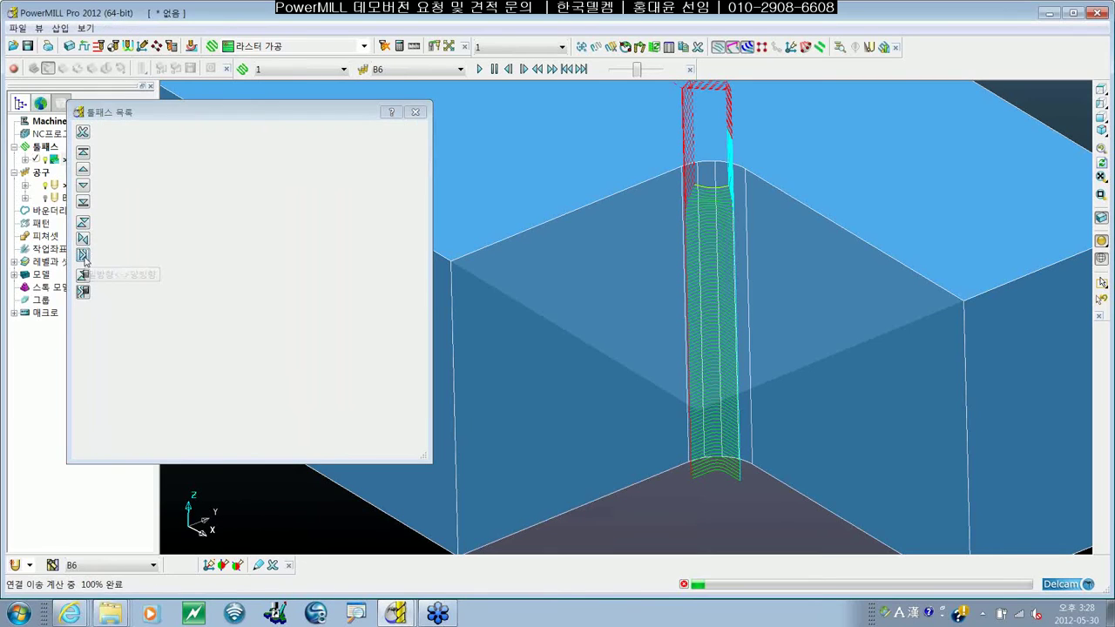
pyautogui.moveTo(639, 302); pyautogui.dragTo(416, 148, button='middle')
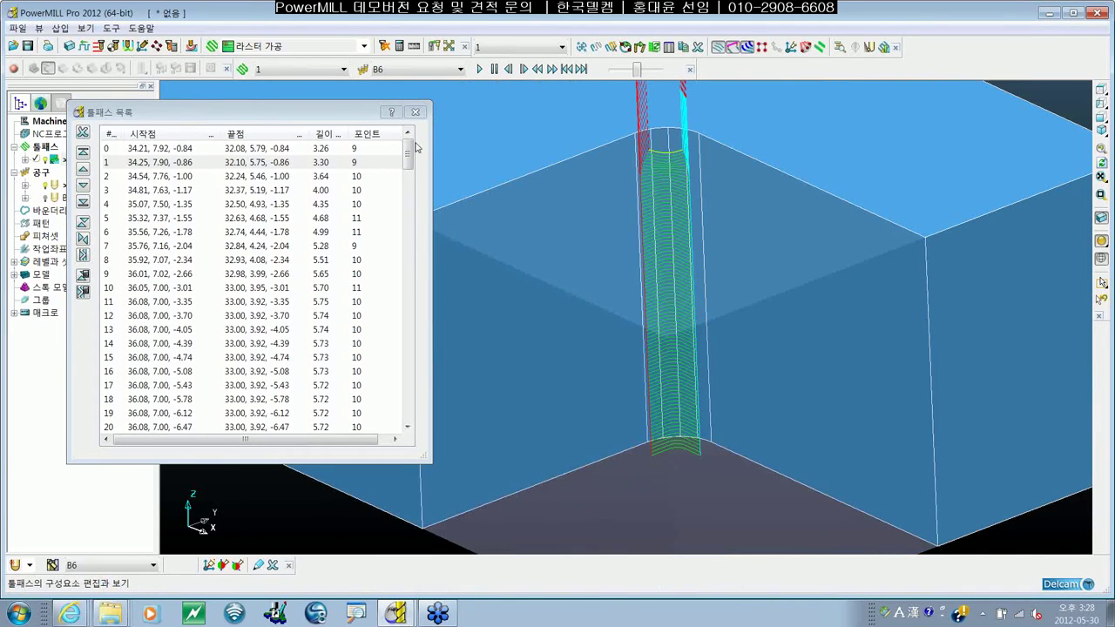
pyautogui.click(416, 111)
# Simulate toolpath 1 again from its upper passes in the steep corner to check the direction of the cutting moves
pyautogui.keyDown('shift'); pyautogui.moveTo(879, 301); pyautogui.dragTo(793, 332, button='middle'); pyautogui.keyUp('shift')
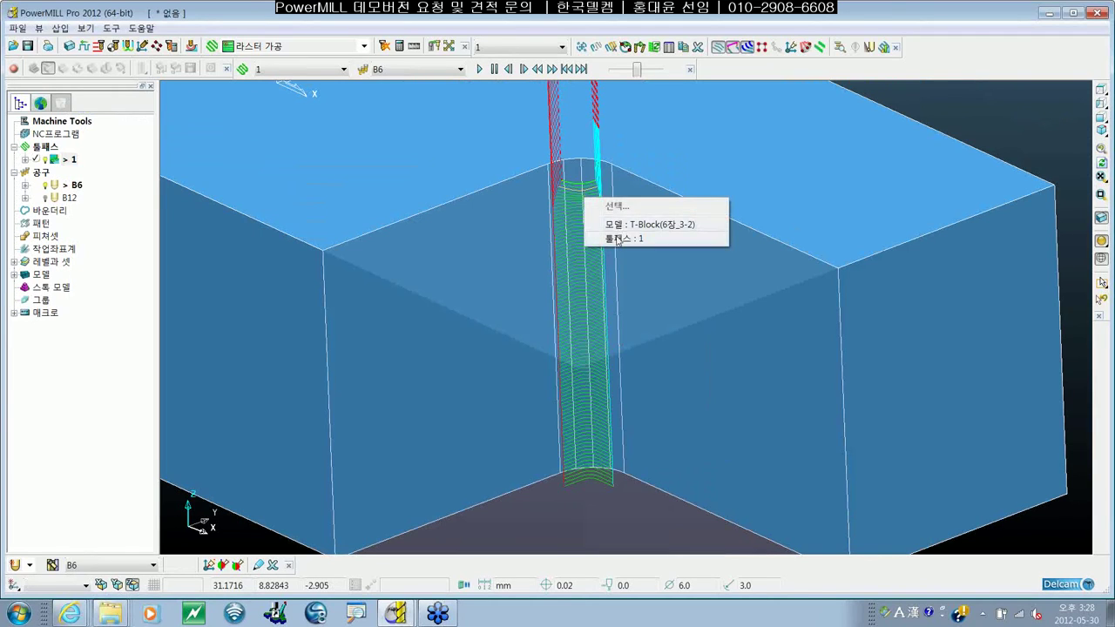
pyautogui.rightClick(586, 193)
pyautogui.click(662, 186)
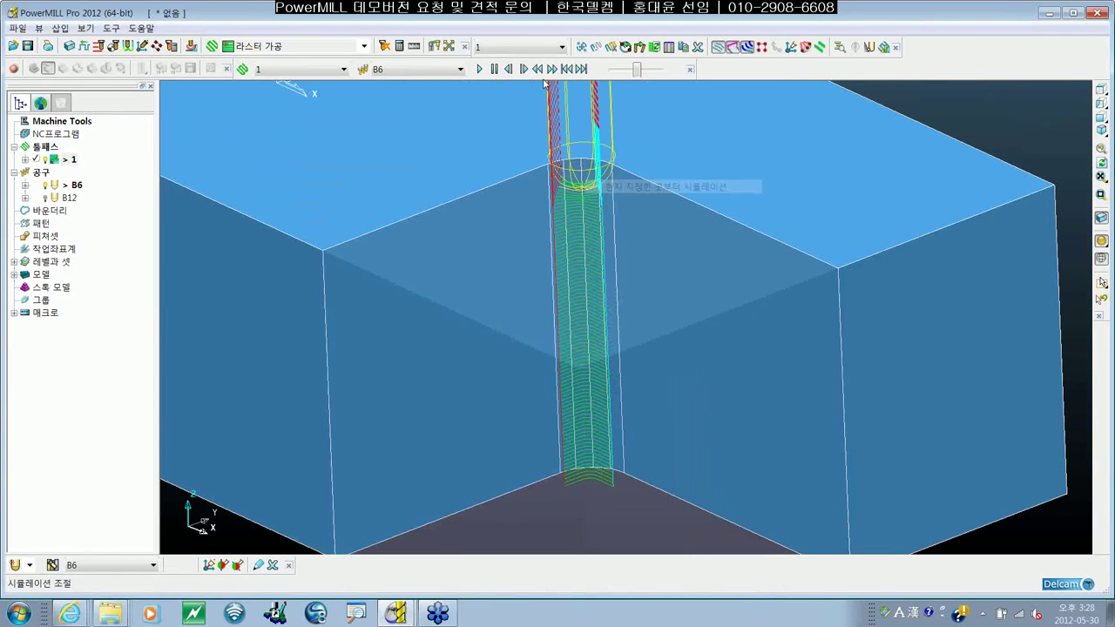
pyautogui.click(477, 69)
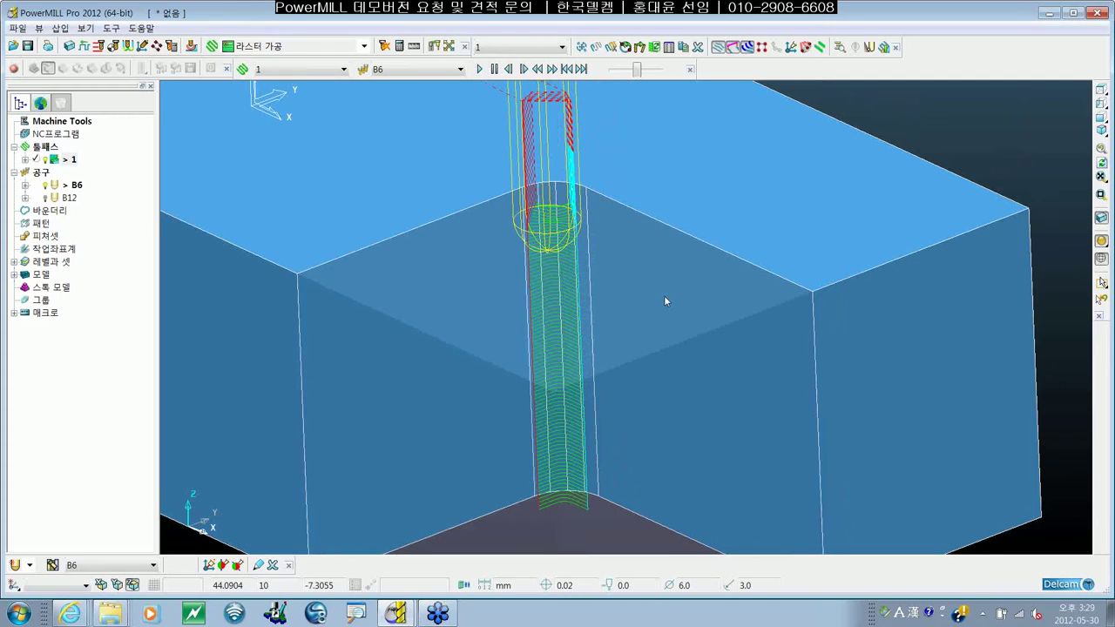
pyautogui.scroll(-5, 664, 295)
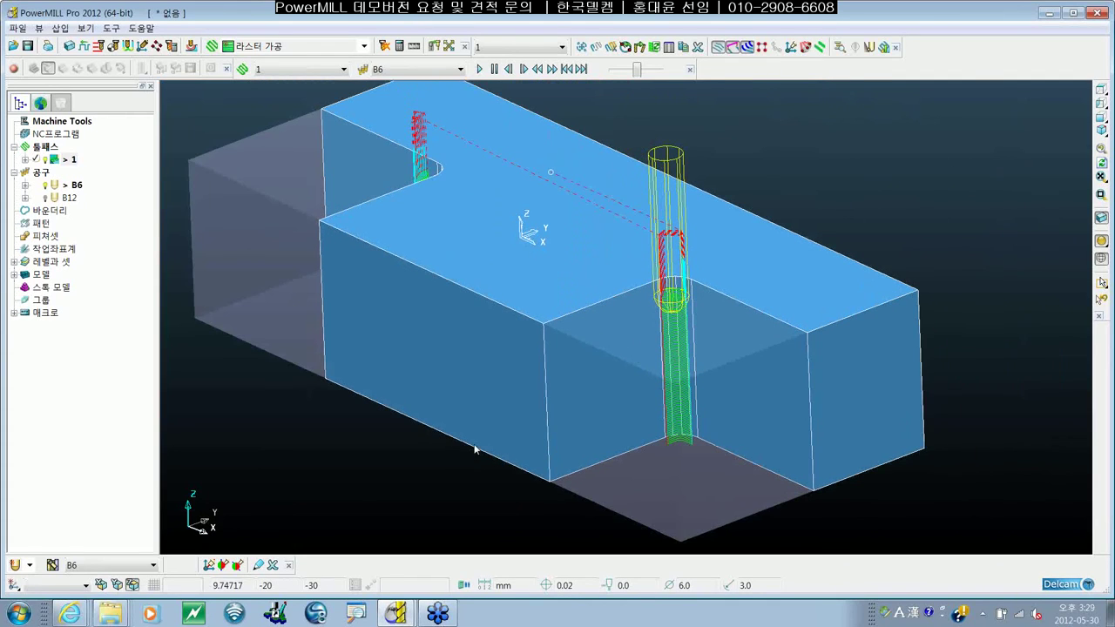
pyautogui.keyDown('shift'); pyautogui.moveTo(475, 449); pyautogui.dragTo(408, 415, button='middle'); pyautogui.keyUp('shift')
# Switch toolpath 1's passes from one-way to two-way (일방향<->양방향) in its reorder list, inspect the corner links, and close the list
pyautogui.rightClick(67, 159)
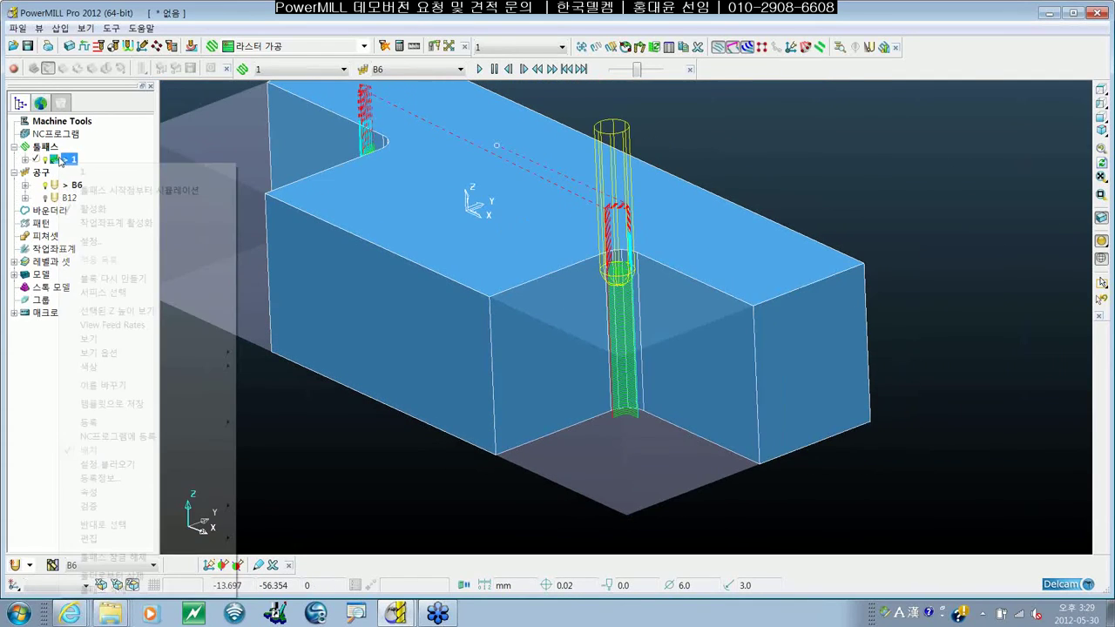
pyautogui.moveTo(205, 540)
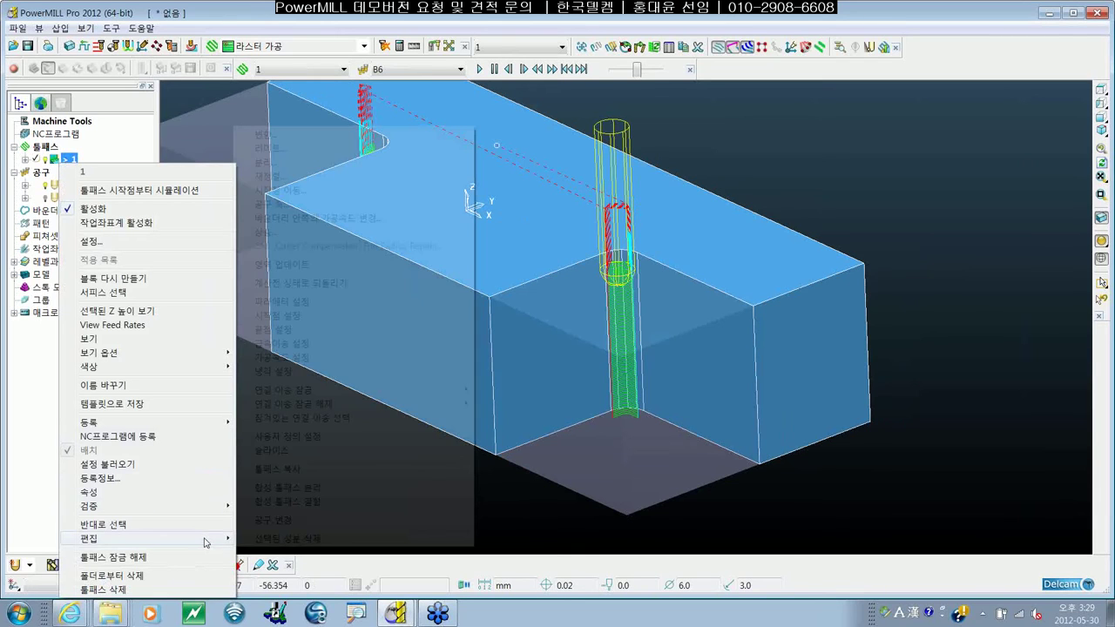
pyautogui.click(278, 177)
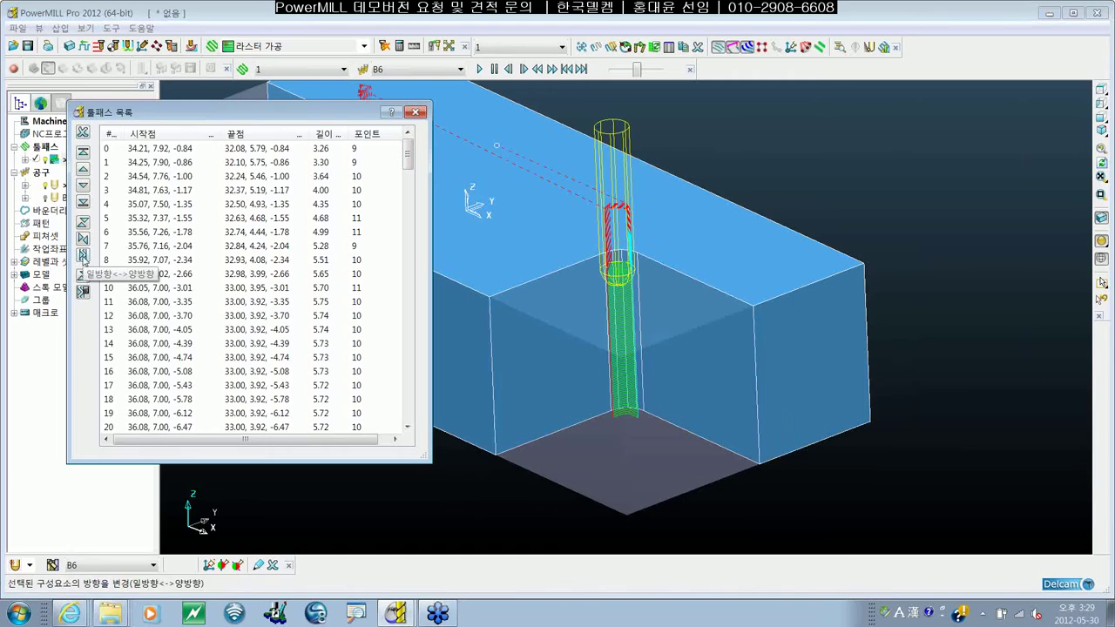
pyautogui.click(83, 254)
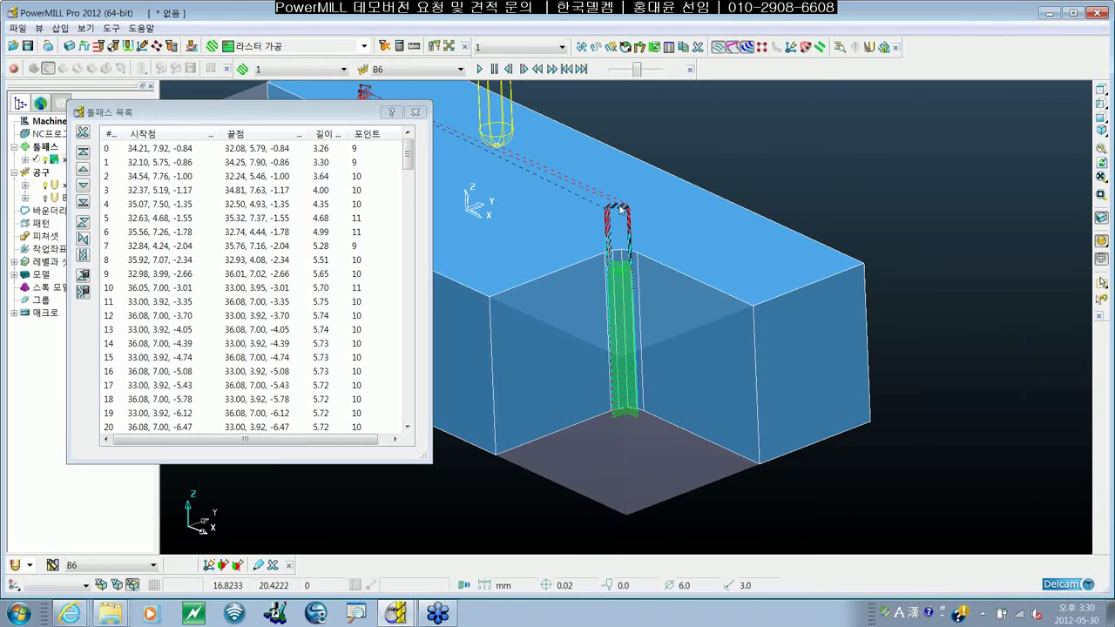
pyautogui.keyDown('shift'); pyautogui.moveTo(669, 311); pyautogui.dragTo(661, 275, button='middle'); pyautogui.keyUp('shift')
pyautogui.scroll(3, 661, 275)
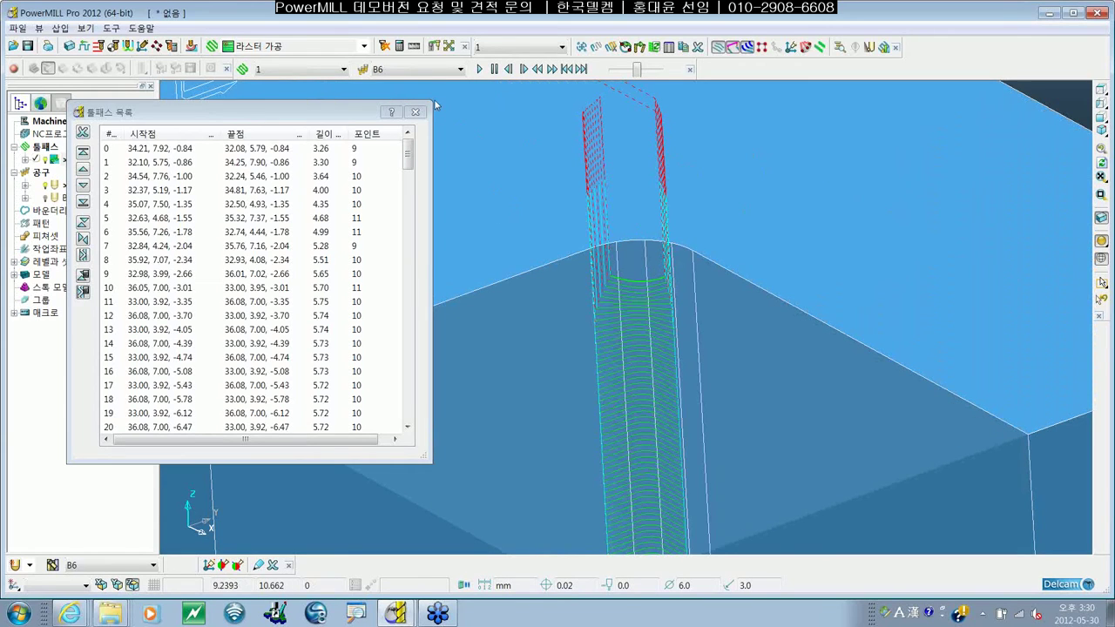
pyautogui.click(415, 117)
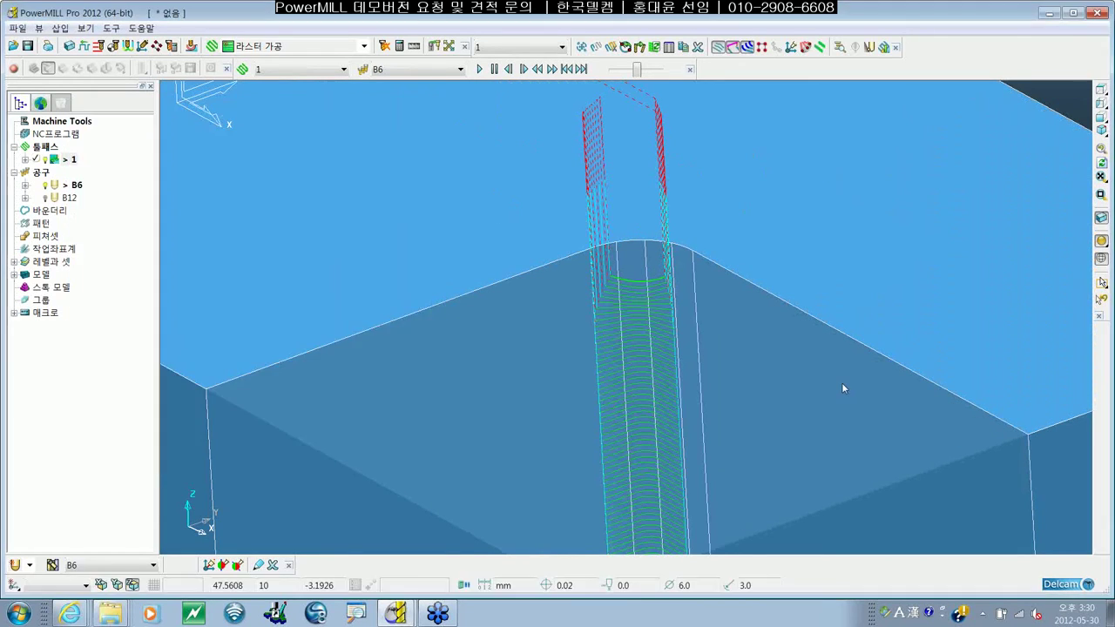
# Simulate the two-way toolpath 1 with B6 from a point near the top of the steep corner
pyautogui.keyDown('shift'); pyautogui.moveTo(841, 382); pyautogui.dragTo(798, 323, button='middle'); pyautogui.keyUp('shift')
pyautogui.scroll(-3, 798, 322)
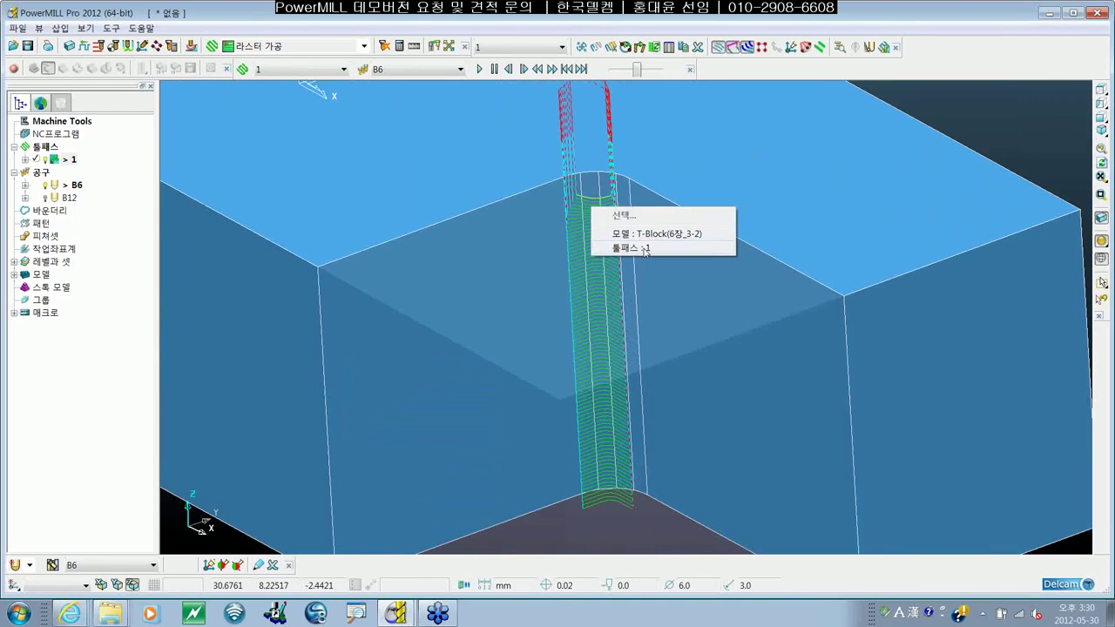
pyautogui.rightClick(645, 252)
pyautogui.click(670, 107)
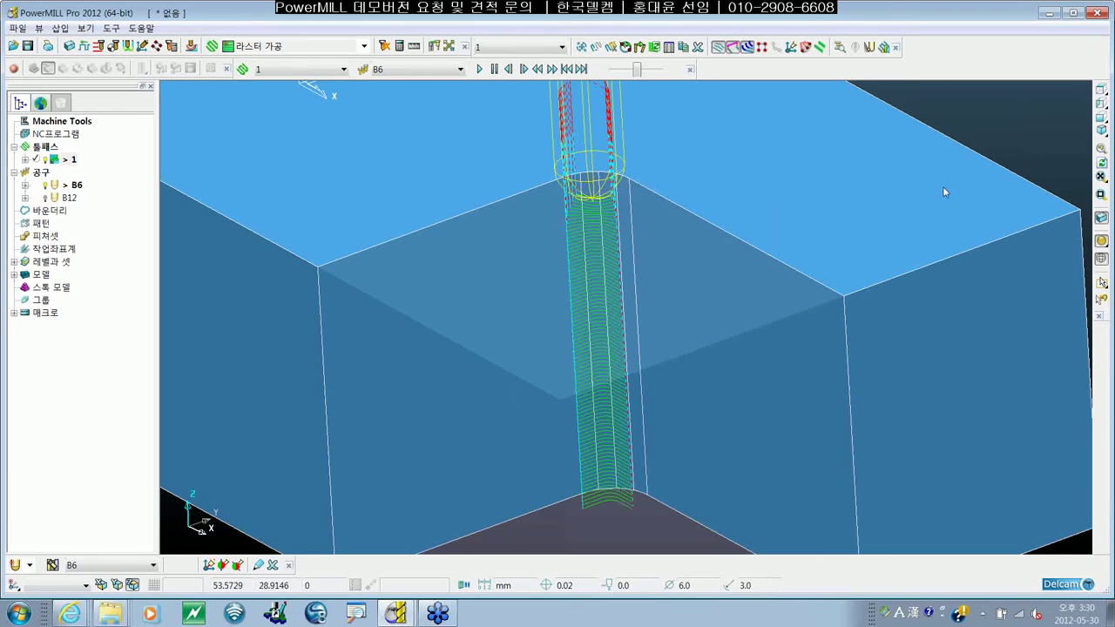
pyautogui.click(479, 69)
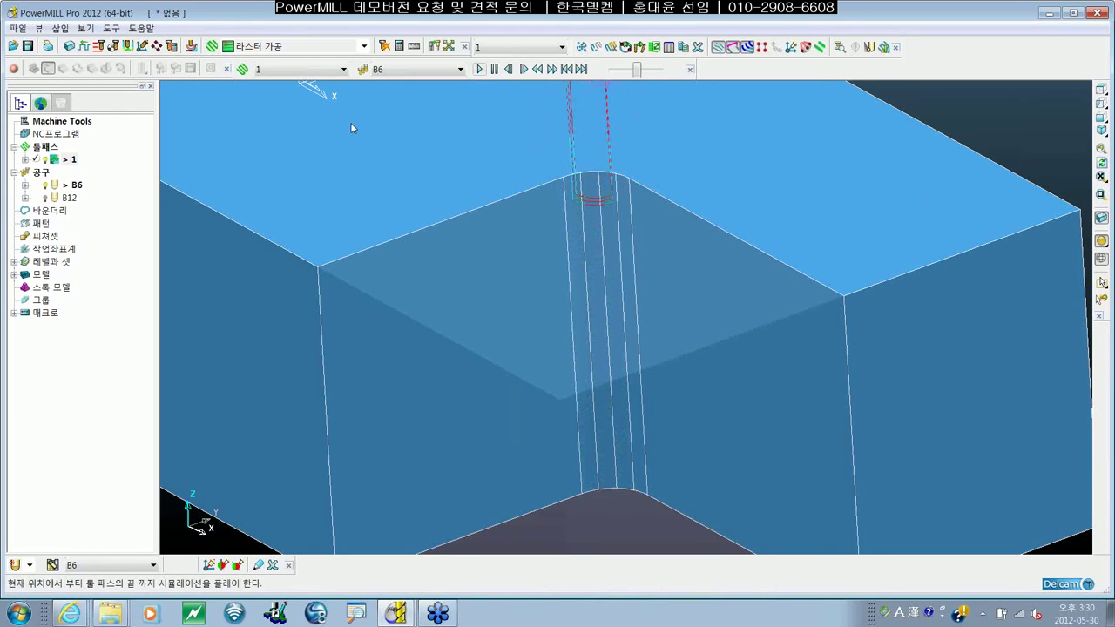
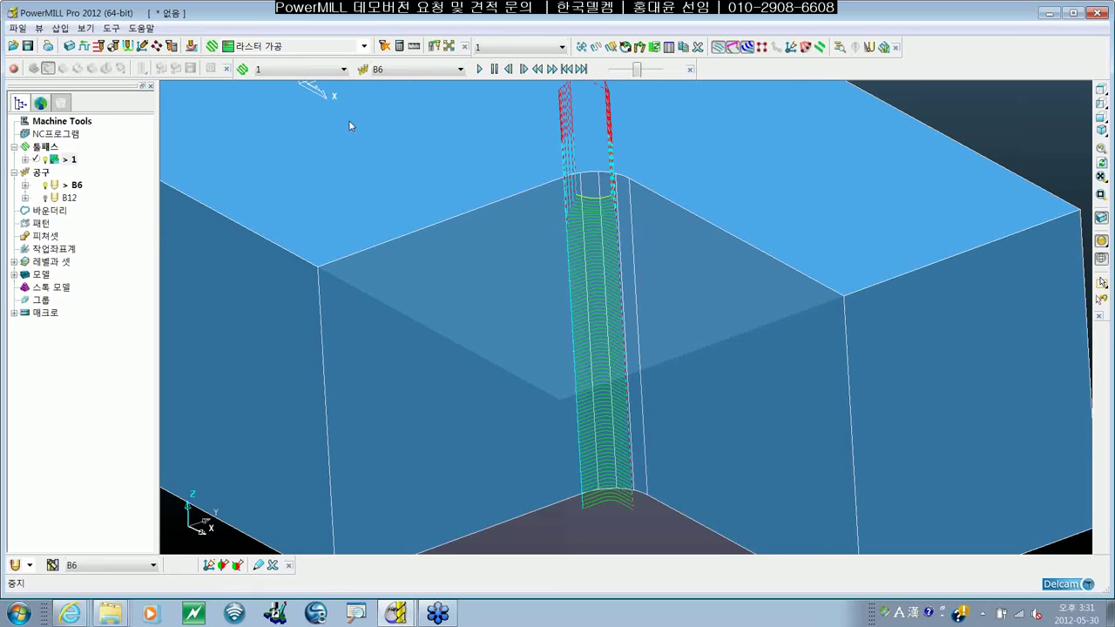
# Measure the radius of the steep corner's top fillet arc with a three-point circle measurement on the T-Block
pyautogui.moveTo(678, 275)
pyautogui.keyDown('shift'); pyautogui.mouseDown(button='middle')
pyautogui.moveTo(690, 262)
pyautogui.moveTo(666, 261)
pyautogui.mouseUp(button='middle'); pyautogui.keyUp('shift')
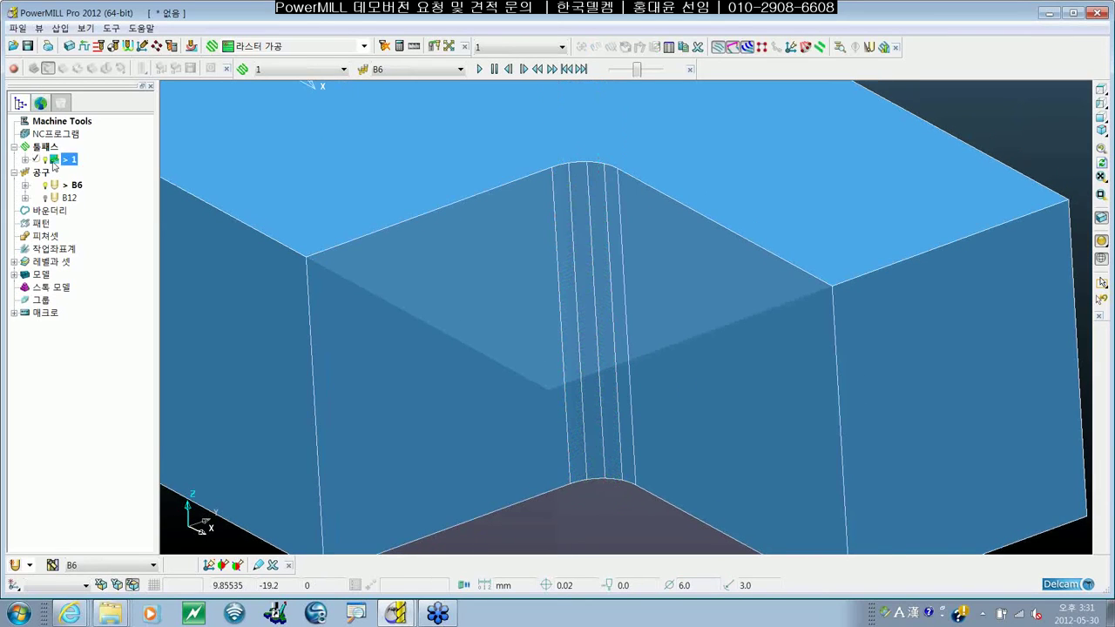
pyautogui.scroll(2, 690, 207)
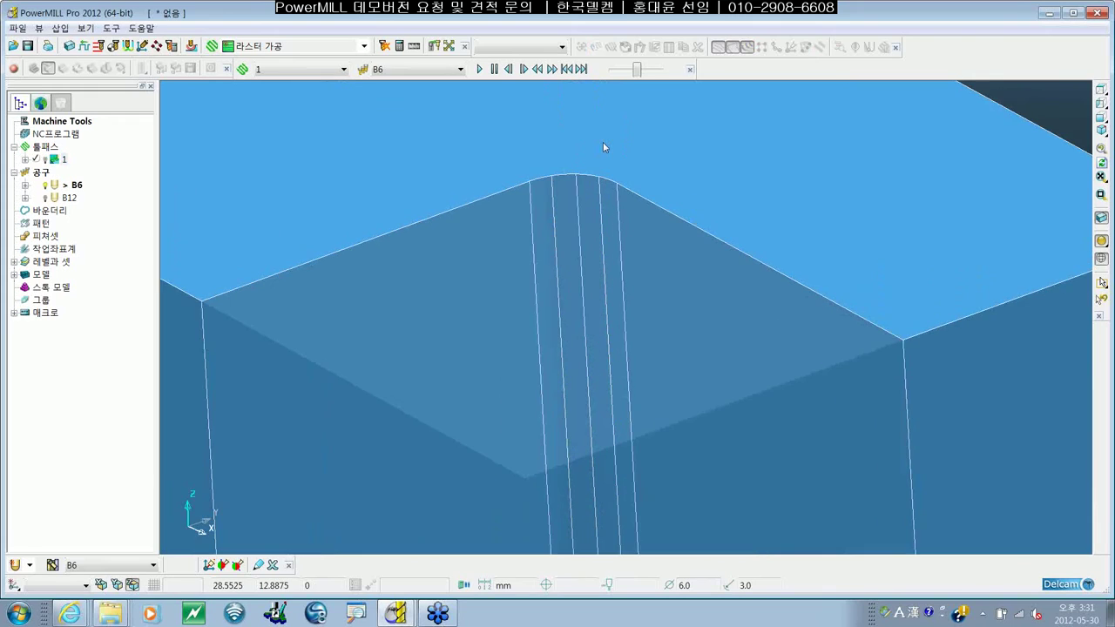
pyautogui.scroll(2, 603, 142)
pyautogui.scroll(1, 593, 146)
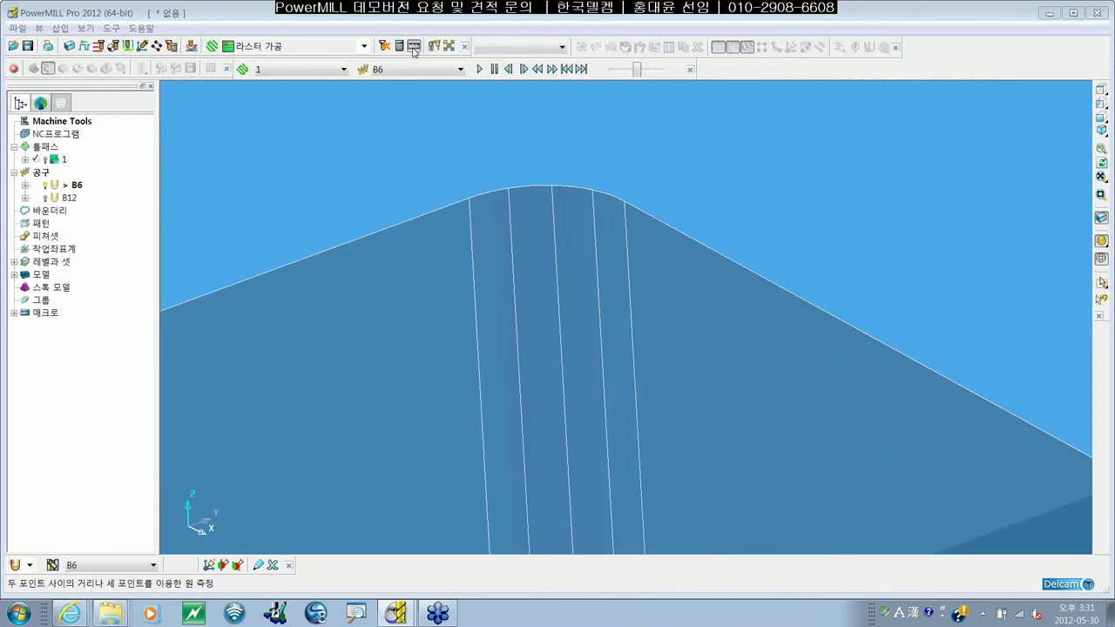
pyautogui.click(414, 49)
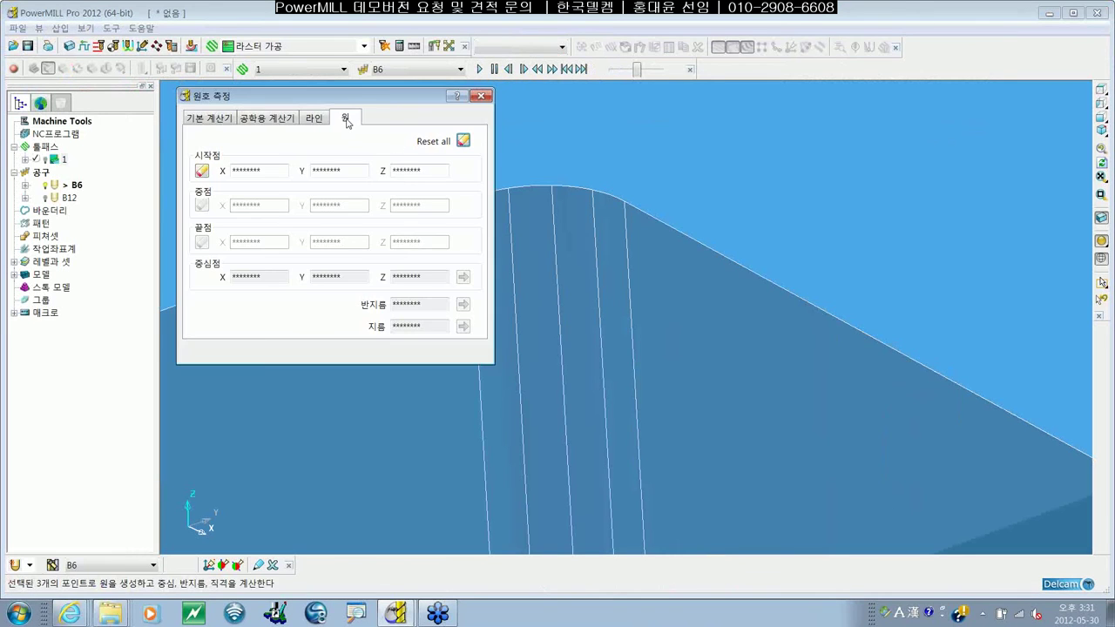
pyautogui.moveTo(389, 99); pyautogui.dragTo(338, 80)
pyautogui.click(469, 204)
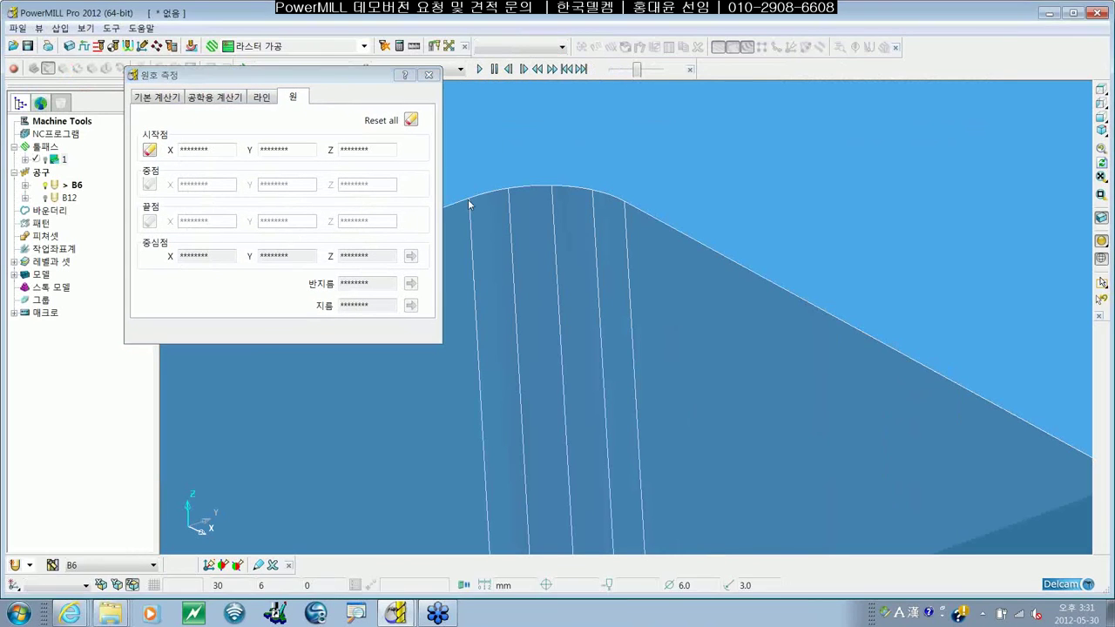
pyautogui.click(469, 204)
pyautogui.click(552, 186)
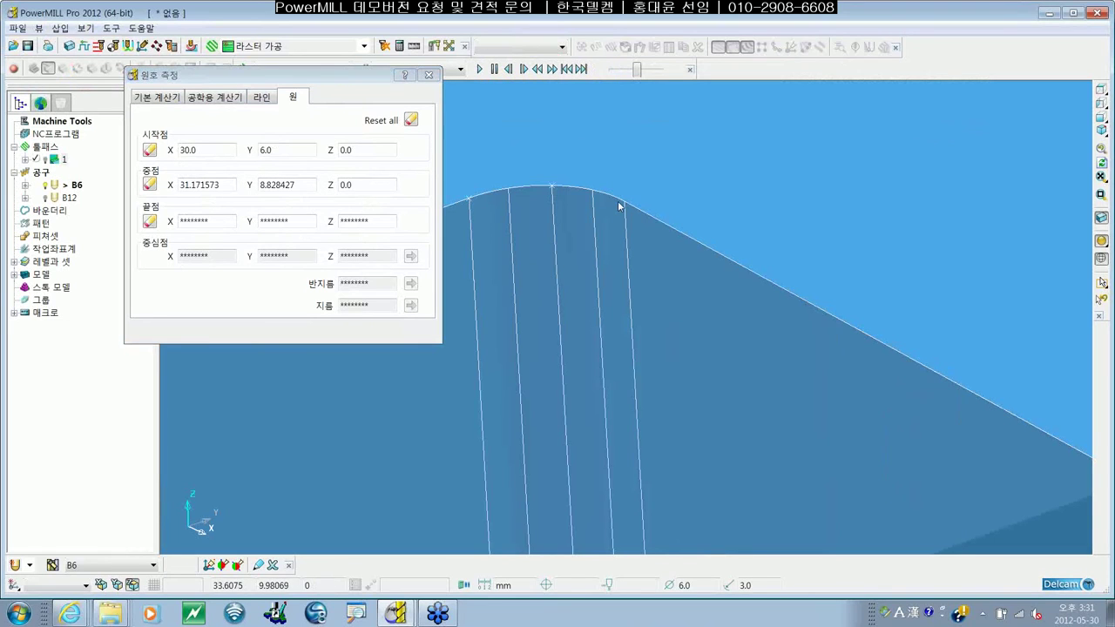
pyautogui.click(623, 206)
pyautogui.keyDown('shift'); pyautogui.moveTo(549, 282); pyautogui.dragTo(660, 237, button='middle'); pyautogui.keyUp('shift')
pyautogui.click(440, 271)
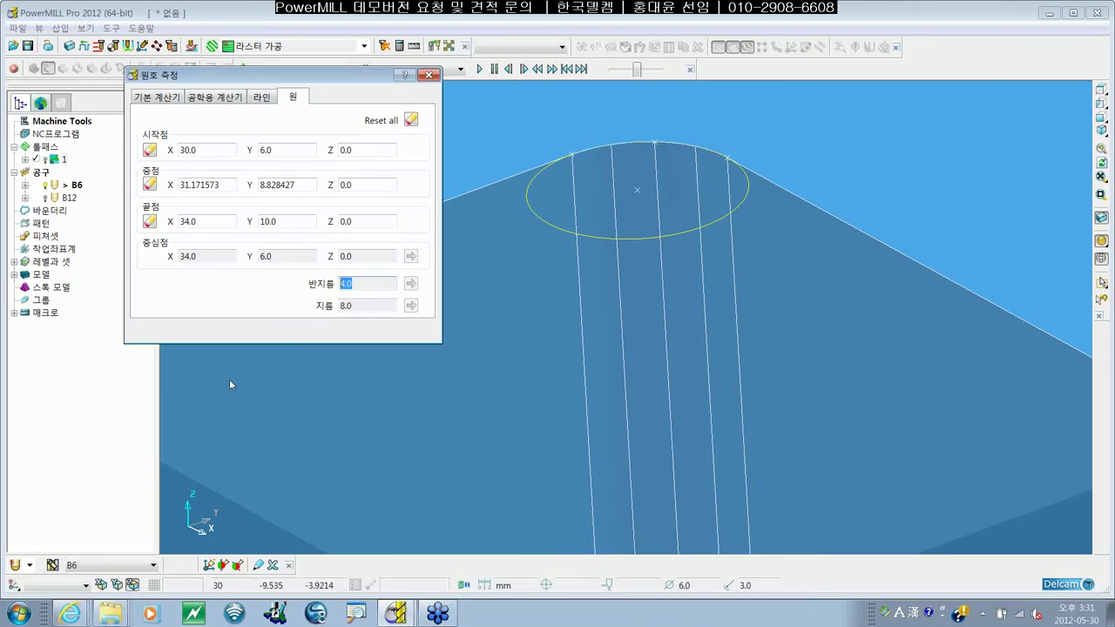
pyautogui.click(428, 75)
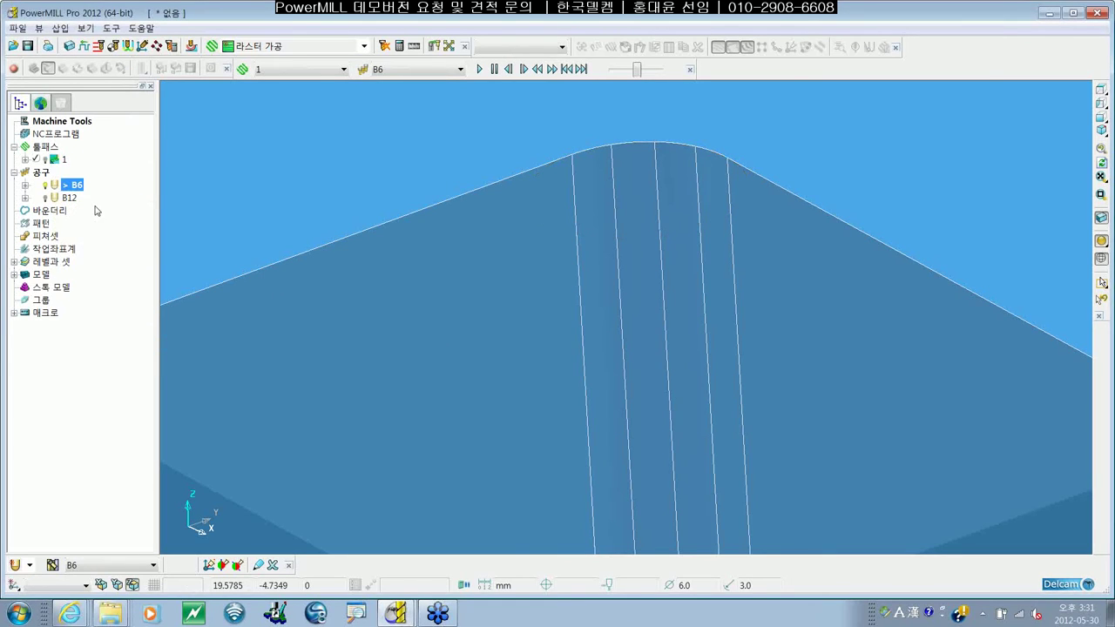
pyautogui.keyDown('shift'); pyautogui.moveTo(752, 307); pyautogui.dragTo(695, 290, button='middle'); pyautogui.keyUp('shift')
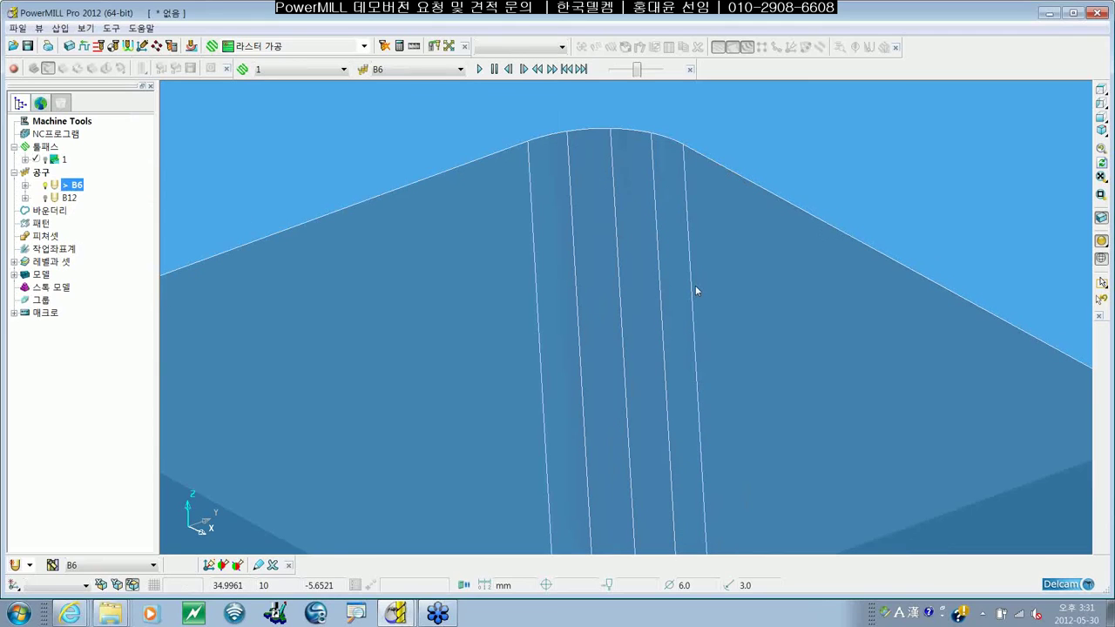
pyautogui.scroll(-5, 711, 257)
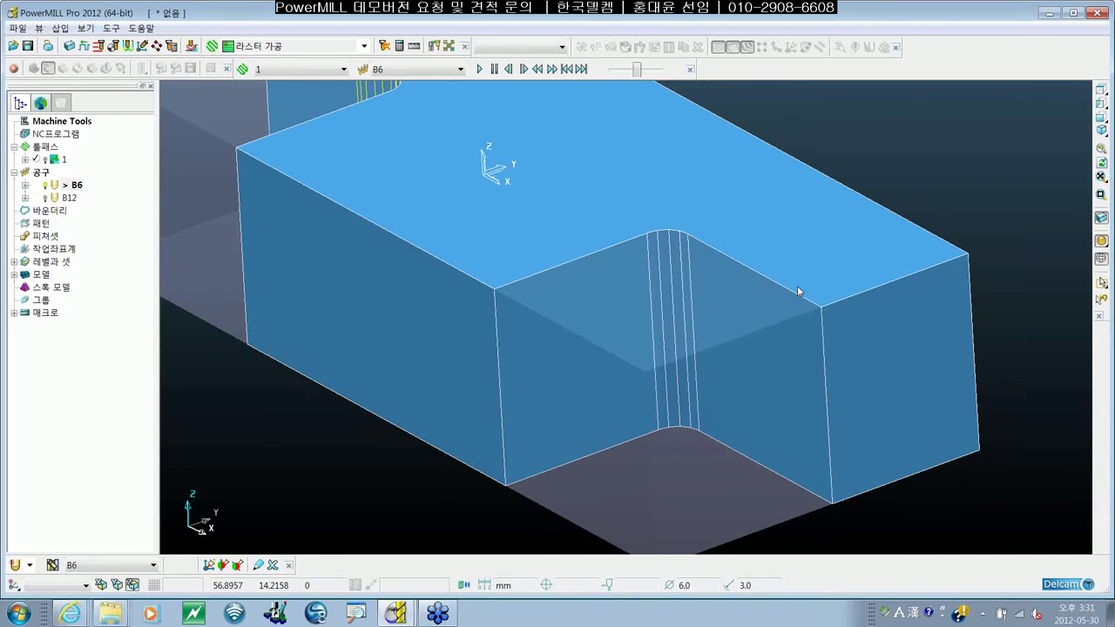
pyautogui.keyDown('shift'); pyautogui.moveTo(797, 288); pyautogui.dragTo(794, 283, button='middle'); pyautogui.keyUp('shift')
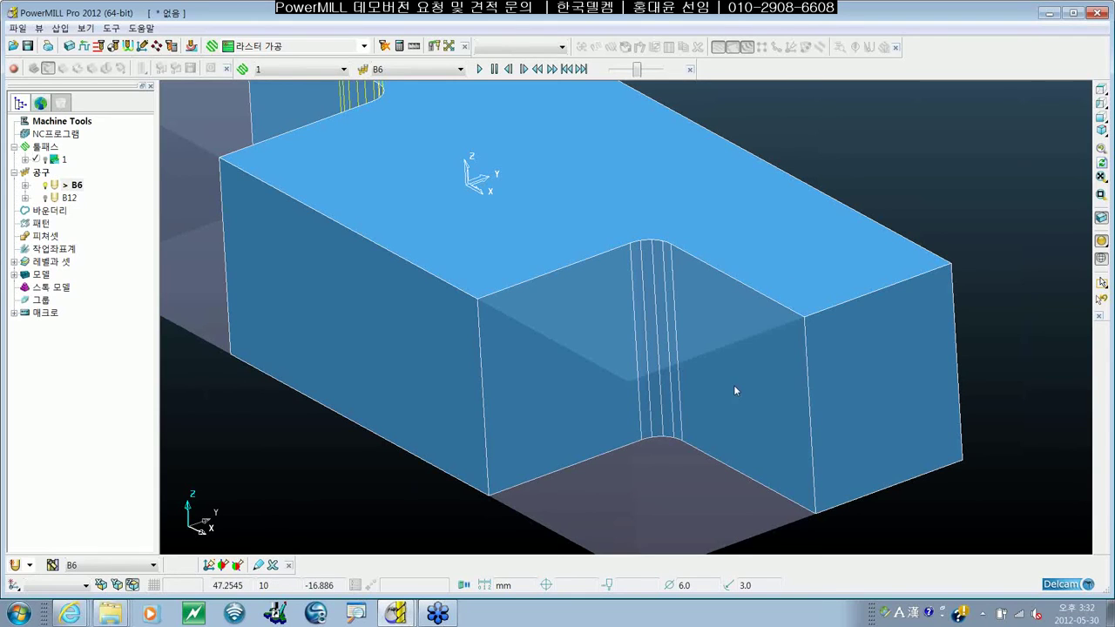
pyautogui.scroll(-1, 796, 275)
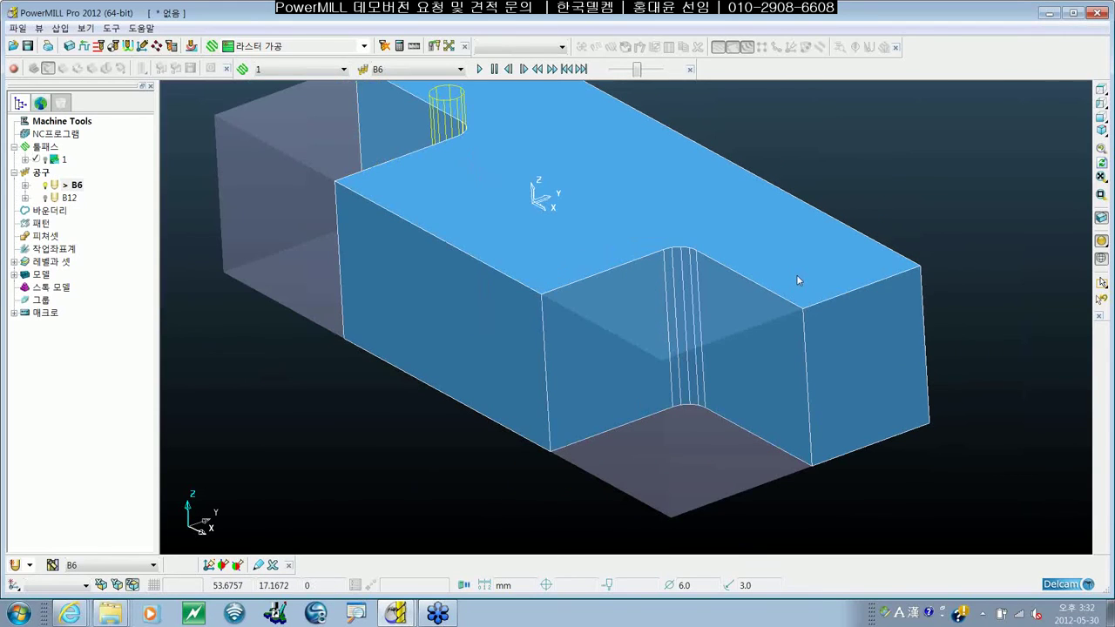
pyautogui.scroll(-1, 796, 275)
# Delete all data from the session (모두 삭제), including the T-Block model, toolpath and tools, and confirm the deletion
pyautogui.rightClick(927, 180)
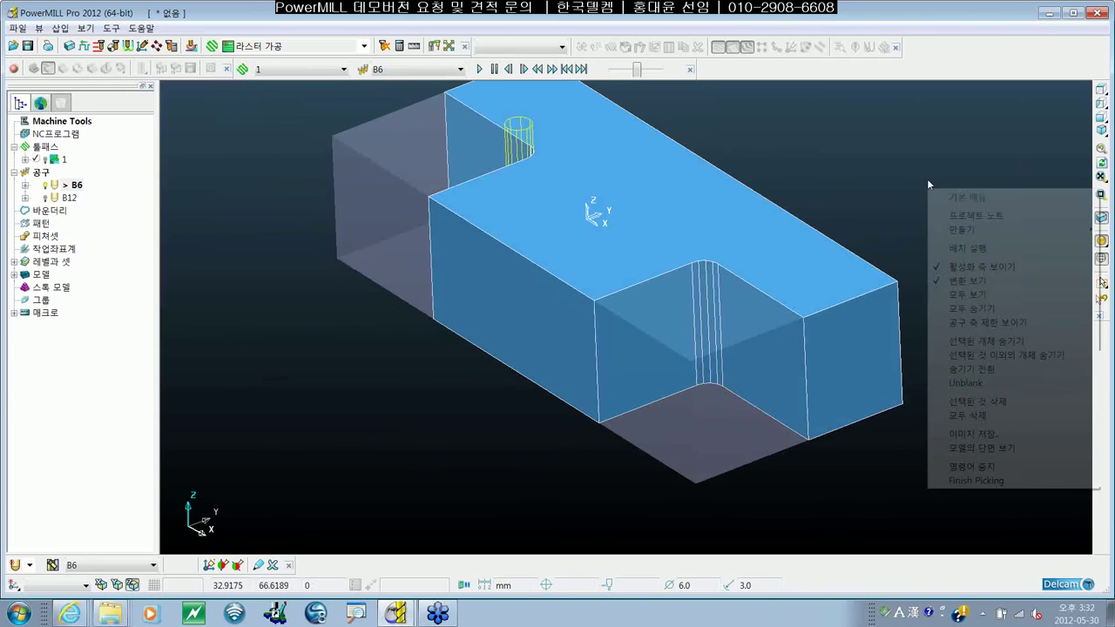
pyautogui.click(976, 416)
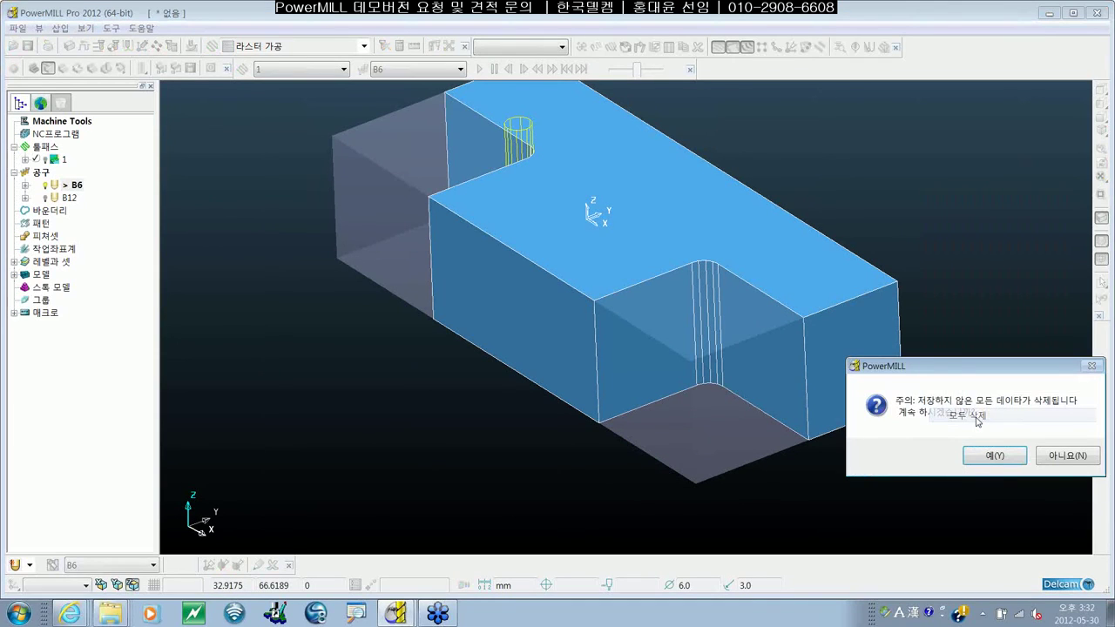
pyautogui.click(978, 455)
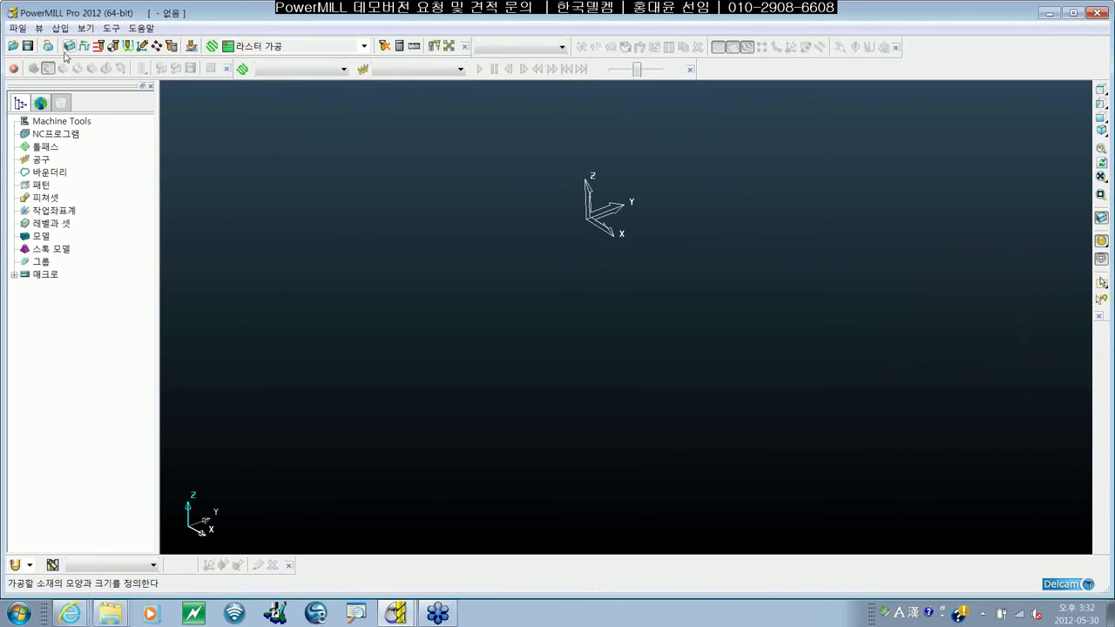
pyautogui.click(112, 28)
pyautogui.click(528, 218)
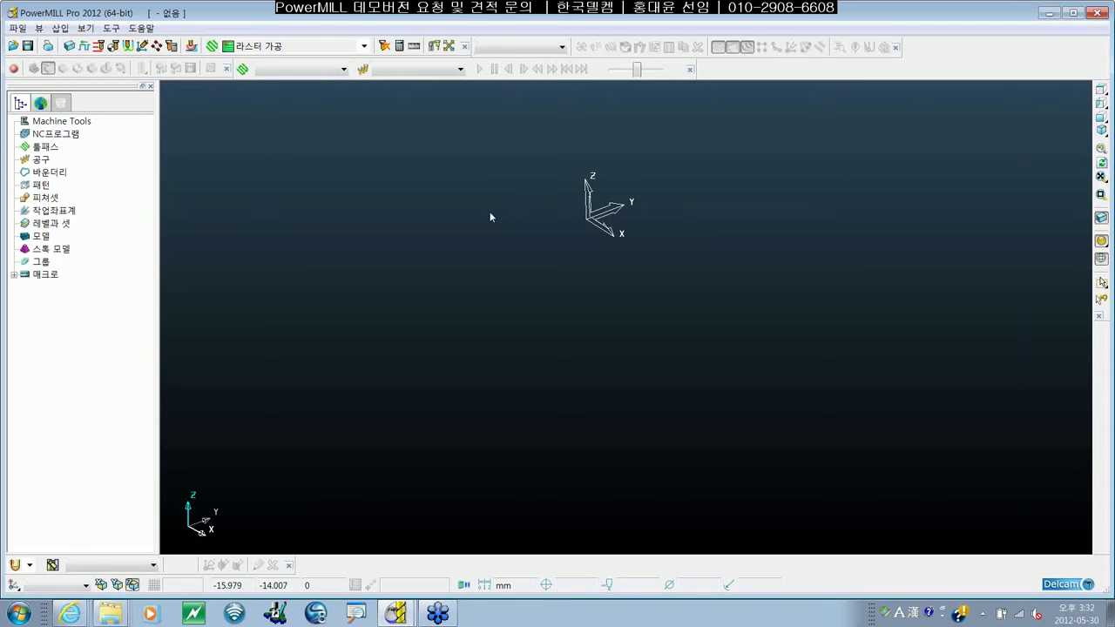
# Open the ChainsawBodyDie-Start project from the Projects folder of 사용자 경로 2, accepting read-only access and conversion to a PowerMILL Pro project
pyautogui.click(21, 29)
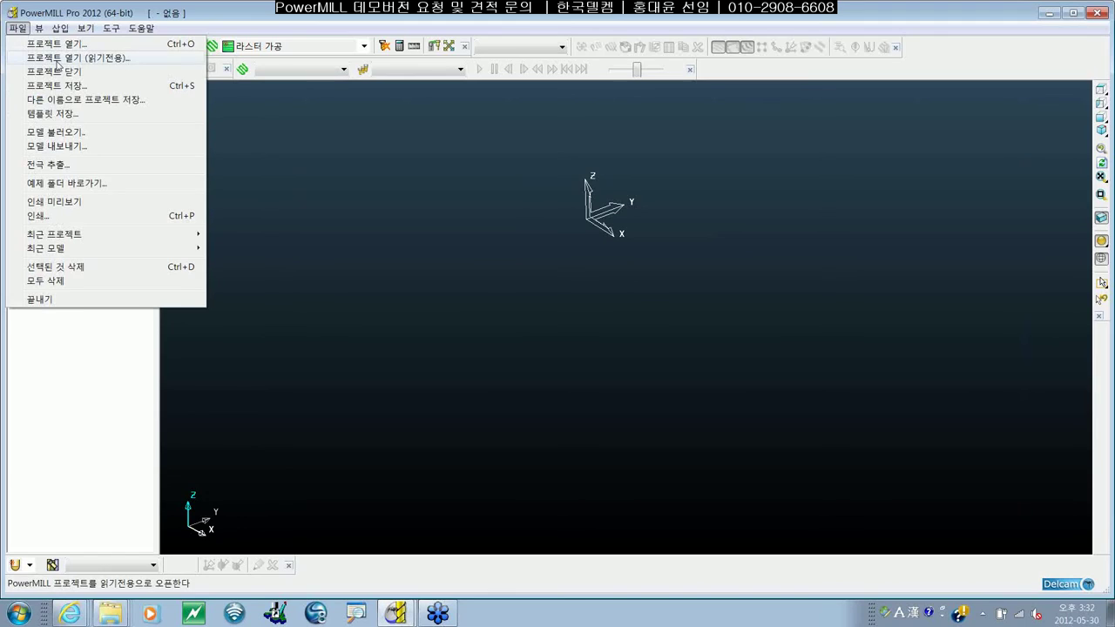
pyautogui.click(50, 44)
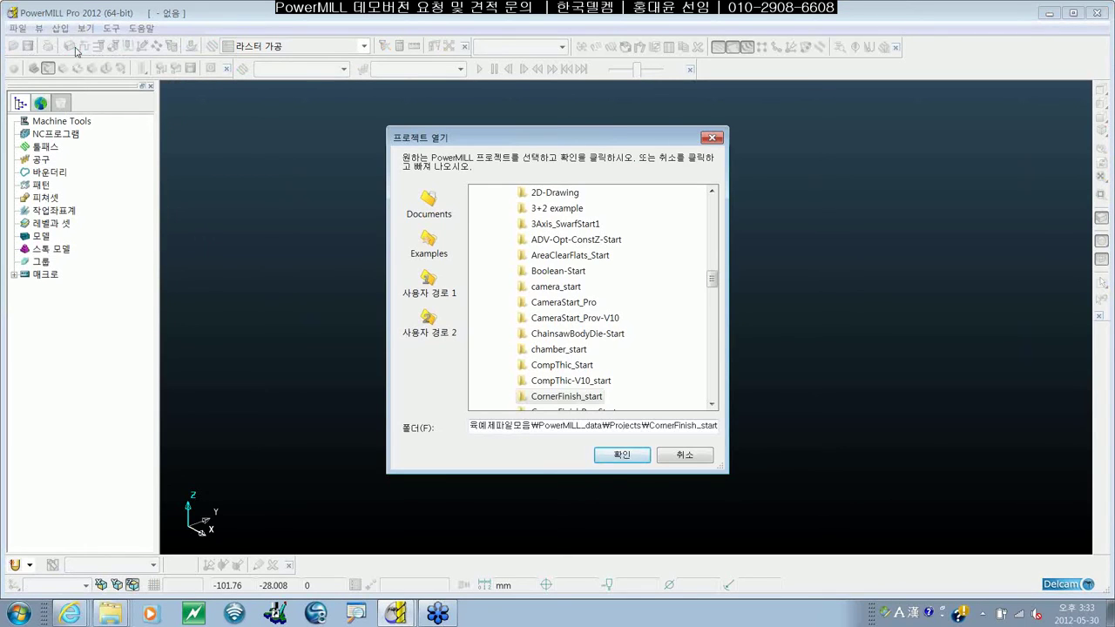
pyautogui.click(428, 320)
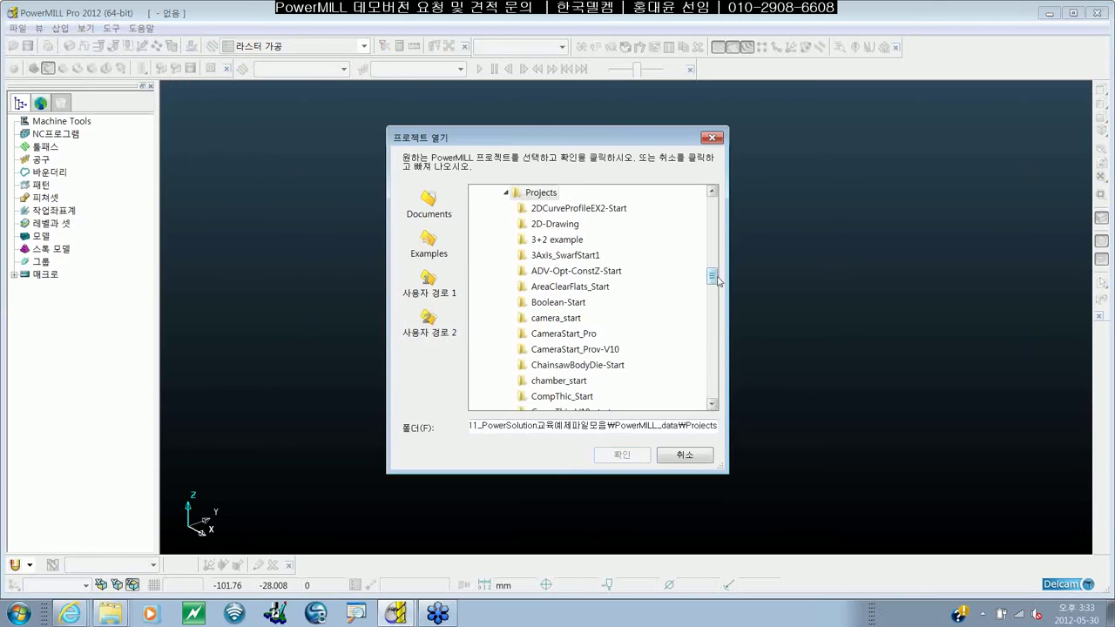
pyautogui.click(614, 365)
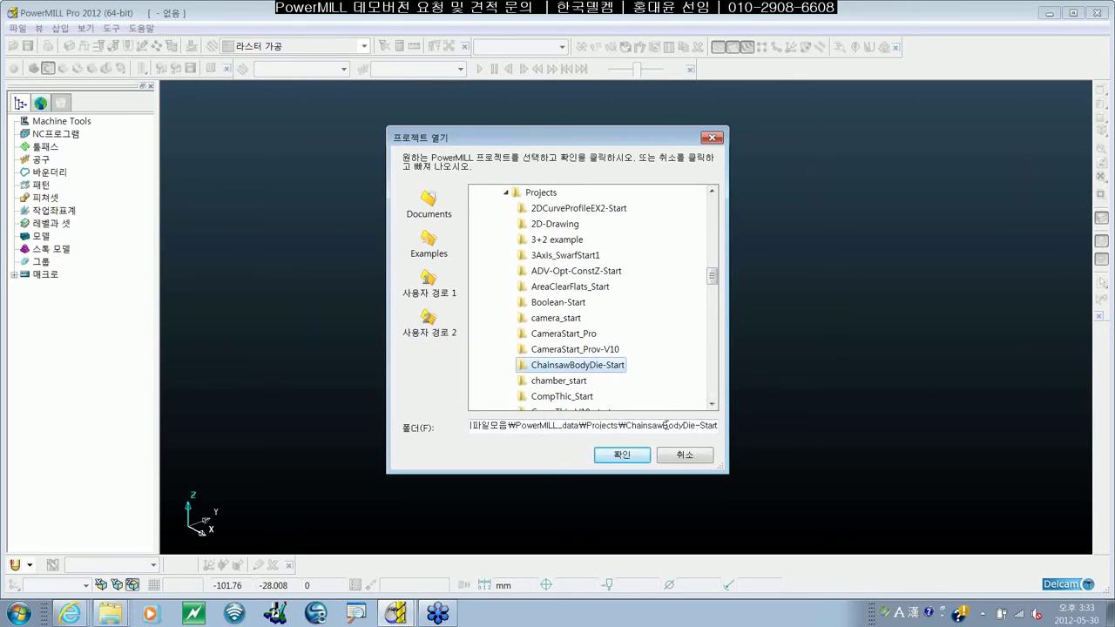
pyautogui.click(627, 459)
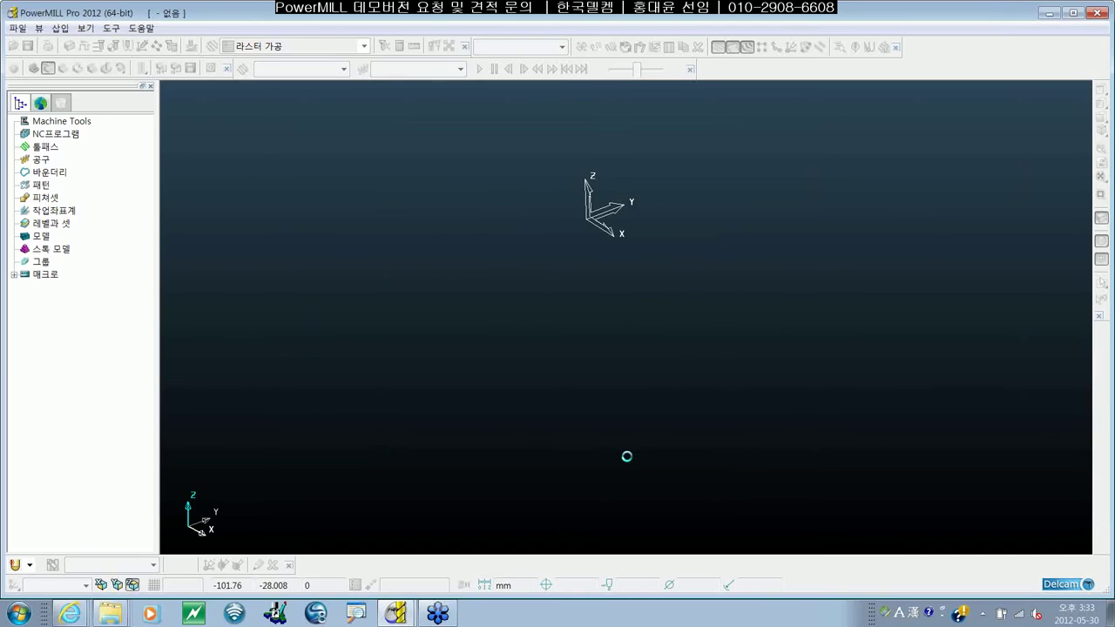
pyautogui.click(839, 437)
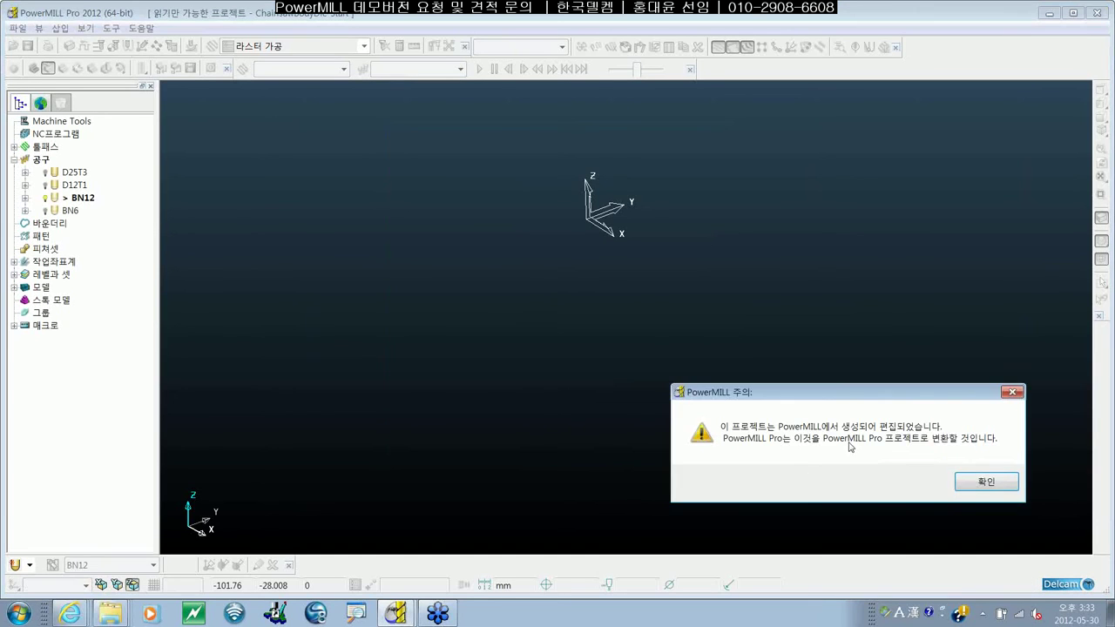
pyautogui.click(972, 485)
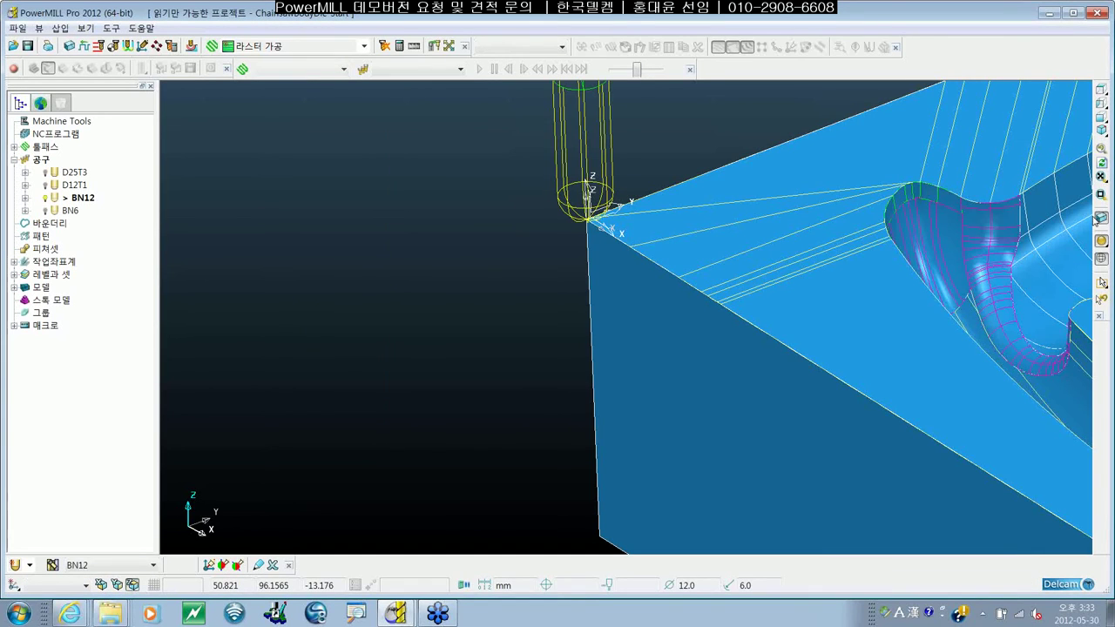
# View the whole chainsaw body die in an isometric view, shaded without the wireframe
pyautogui.click(1099, 137)
pyautogui.scroll(-2, 874, 319)
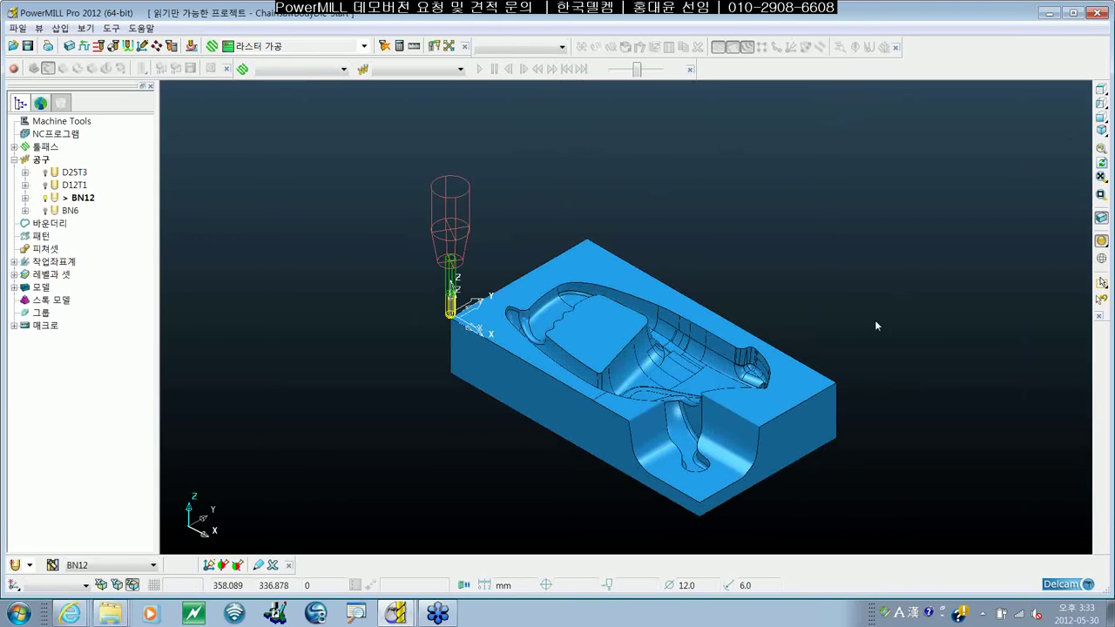
pyautogui.keyDown('shift'); pyautogui.moveTo(876, 323); pyautogui.dragTo(859, 283, button='middle'); pyautogui.keyUp('shift')
pyautogui.scroll(2, 858, 279)
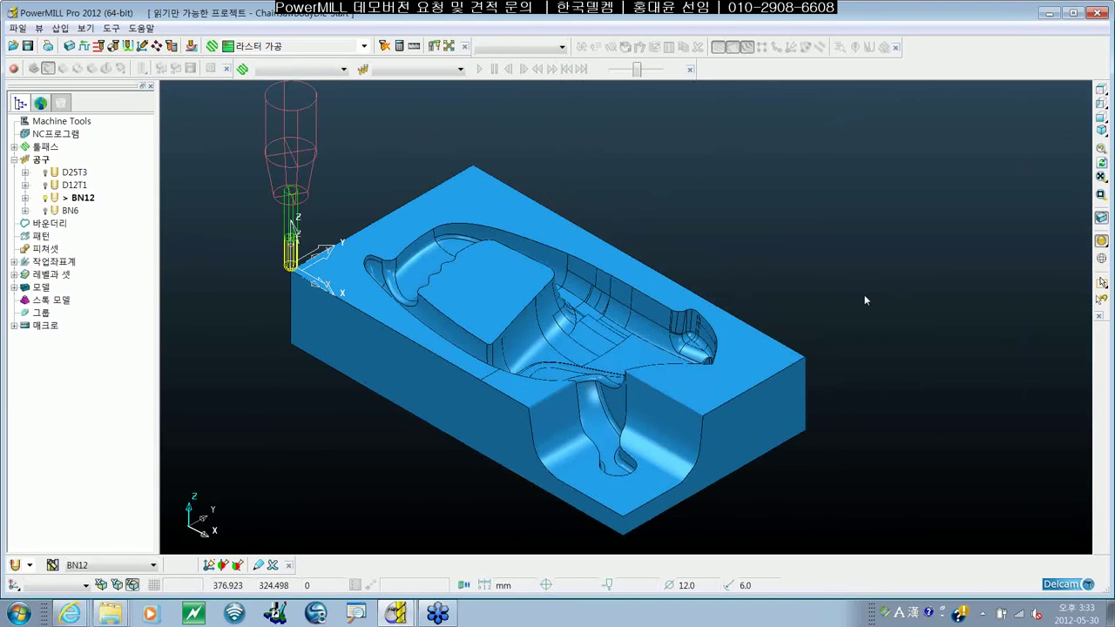
# Activate the roughing toolpaths D25T3-OP1 and D12T1-OP1 one after the other and inspect each on the die
pyautogui.scroll(-1, 879, 238)
pyautogui.doubleClick(45, 146)
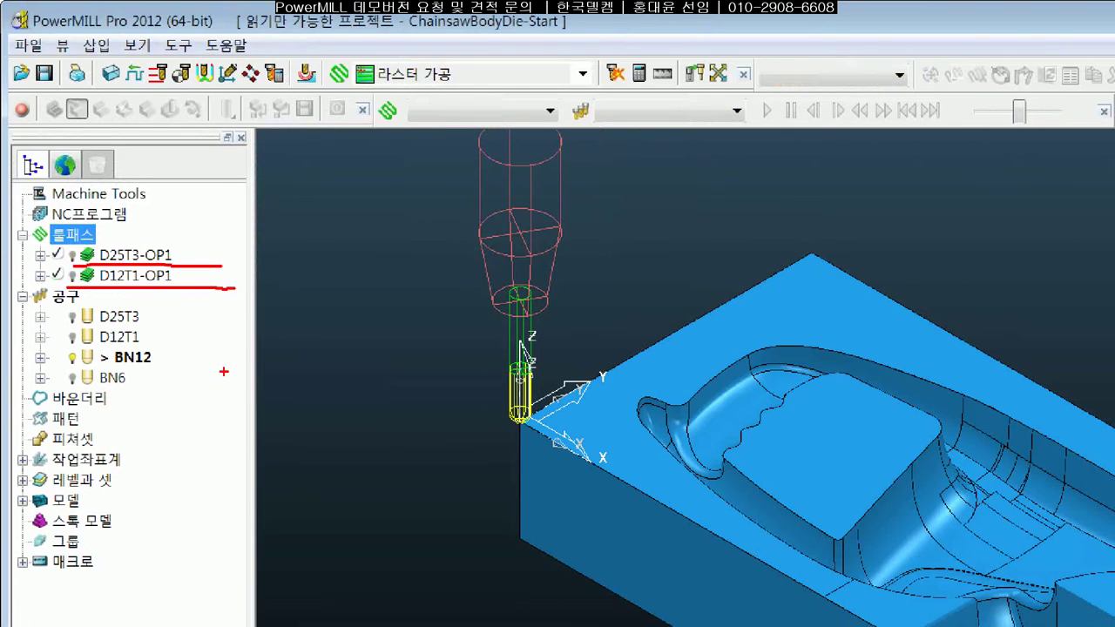
pyautogui.doubleClick(87, 258)
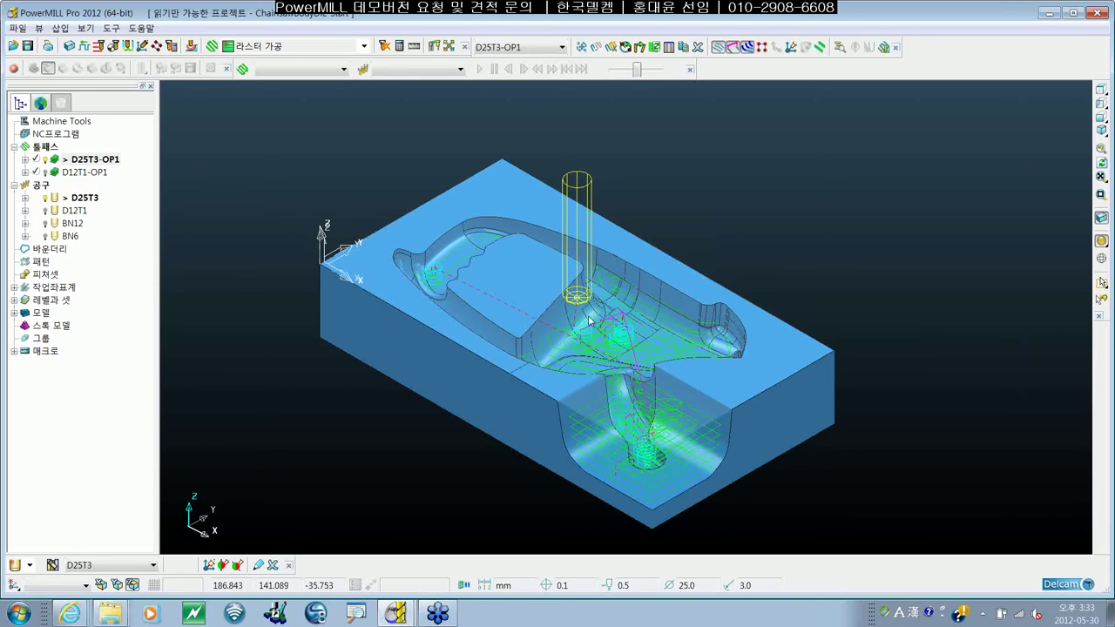
pyautogui.moveTo(583, 313); pyautogui.dragTo(597, 382, button='middle')
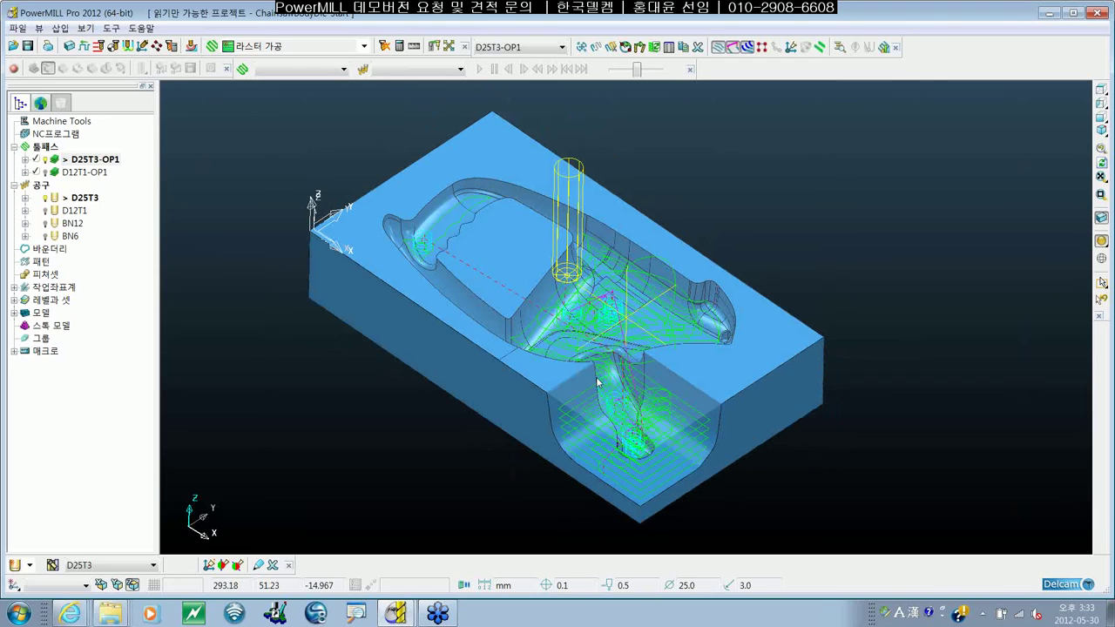
pyautogui.doubleClick(90, 172)
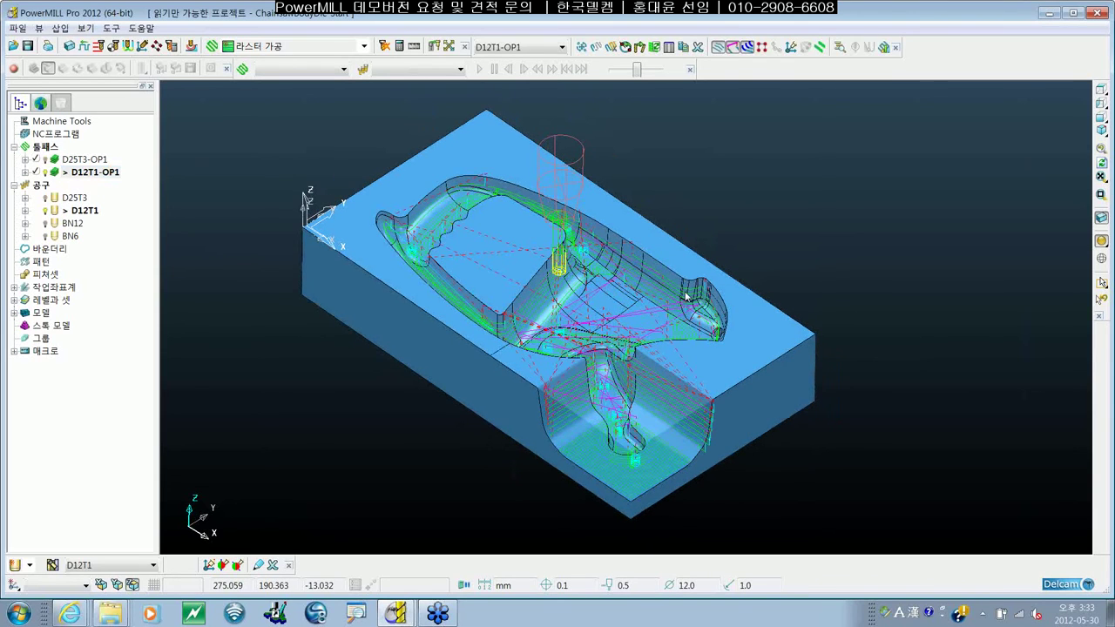
pyautogui.moveTo(685, 297); pyautogui.dragTo(668, 317, button='middle')
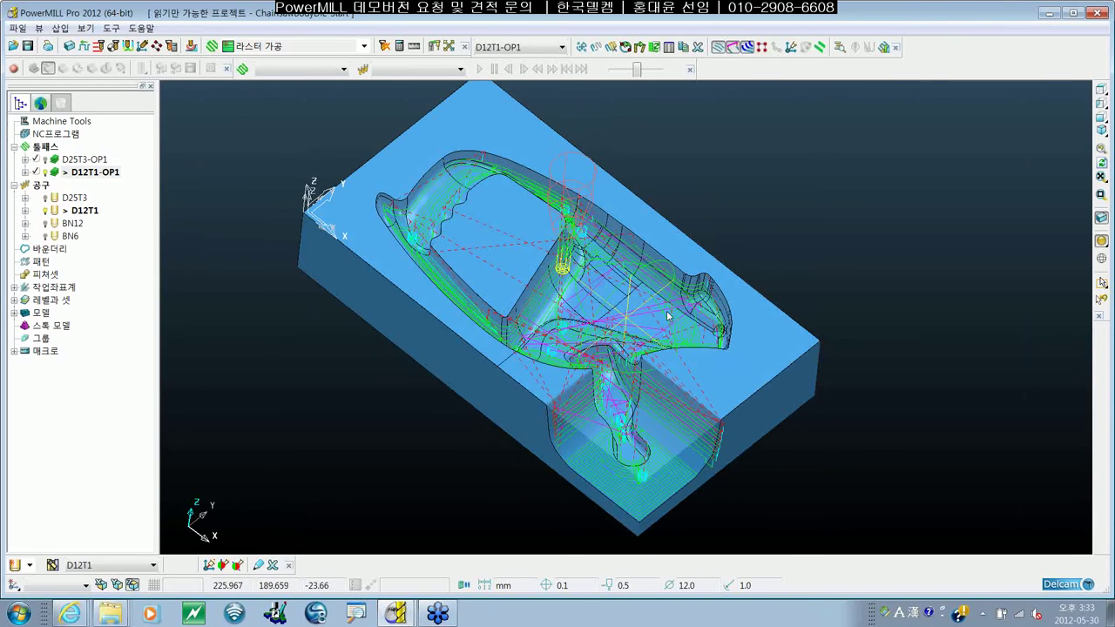
# Review the Model Rest Area Clearance settings of toolpath D12T1-OP1, close them and view the die without the toolpath drawn
pyautogui.rightClick(95, 172)
pyautogui.click(156, 244)
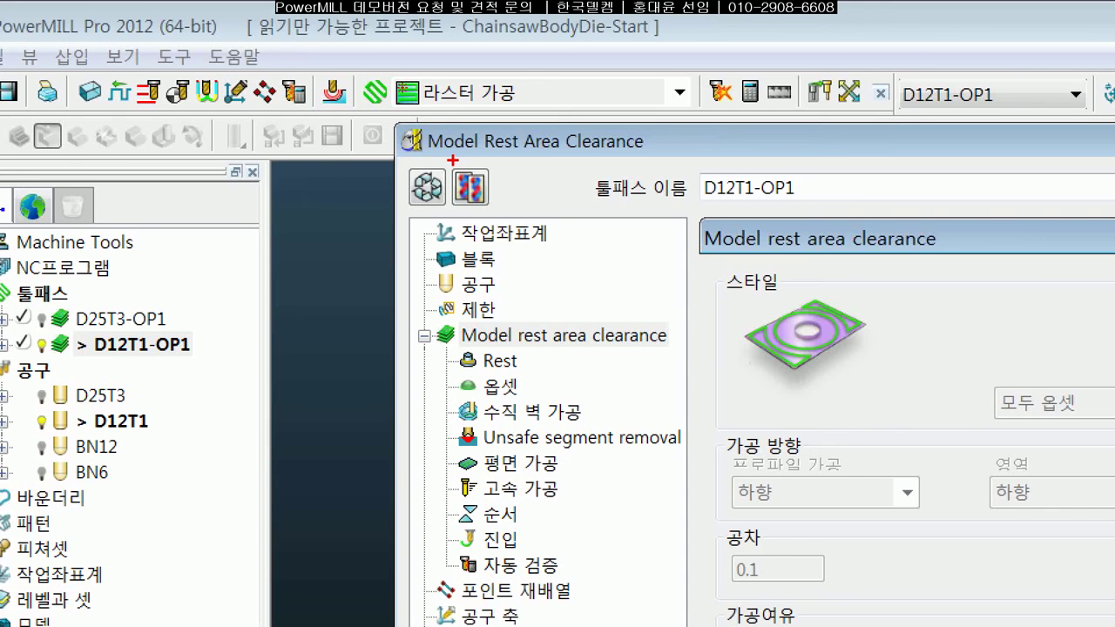
pyautogui.moveTo(426, 159); pyautogui.dragTo(728, 160)
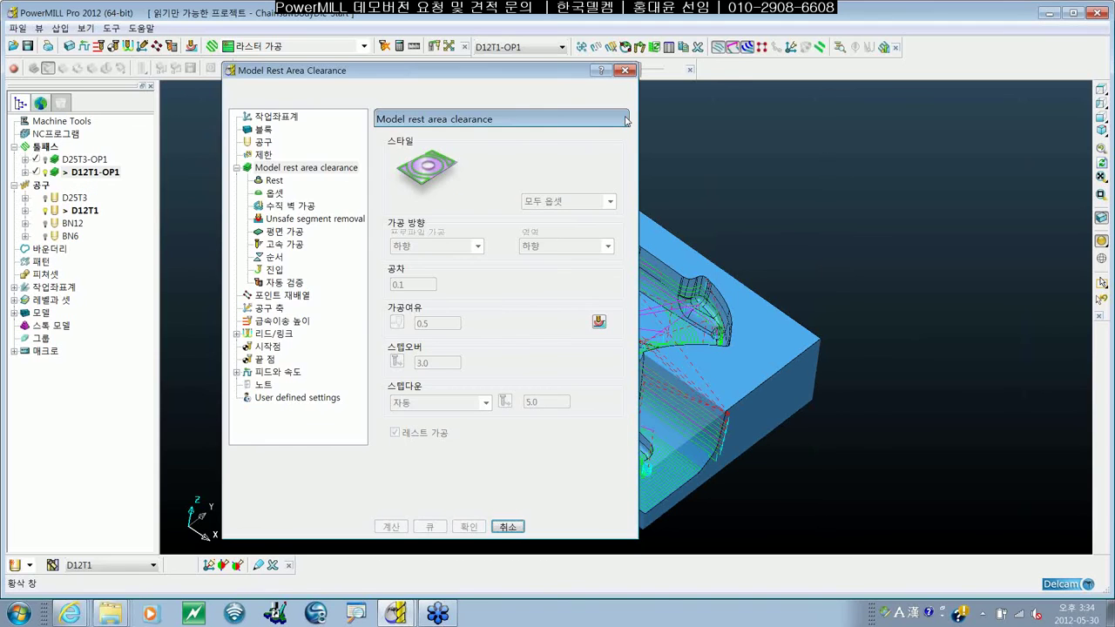
pyautogui.press('Escape')
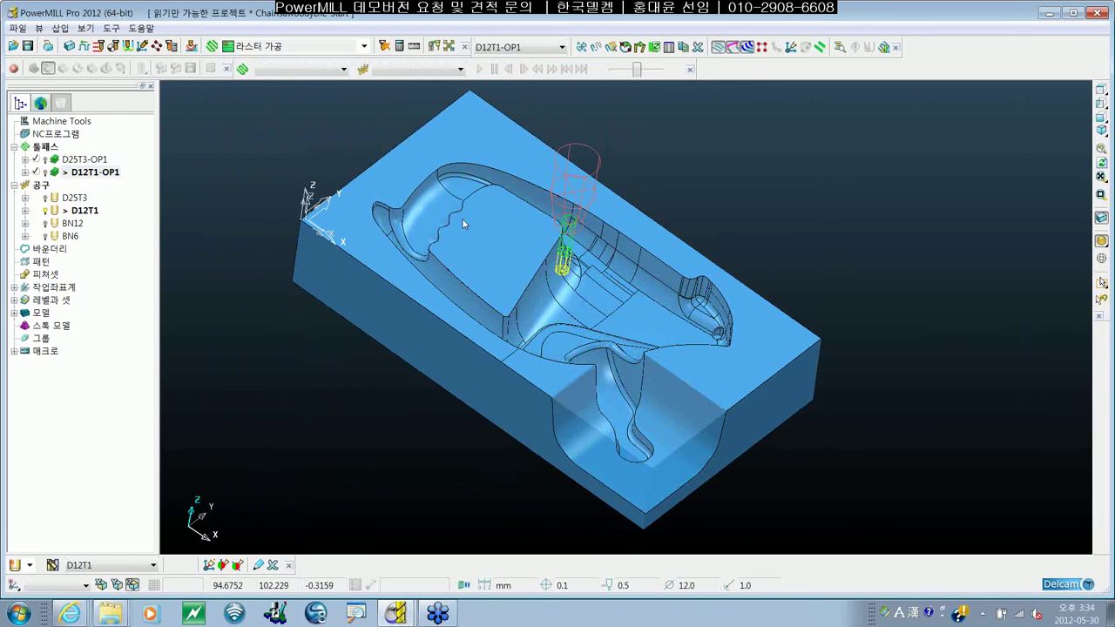
pyautogui.keyDown('shift'); pyautogui.moveTo(463, 224); pyautogui.dragTo(488, 231, button='middle'); pyautogui.keyUp('shift')
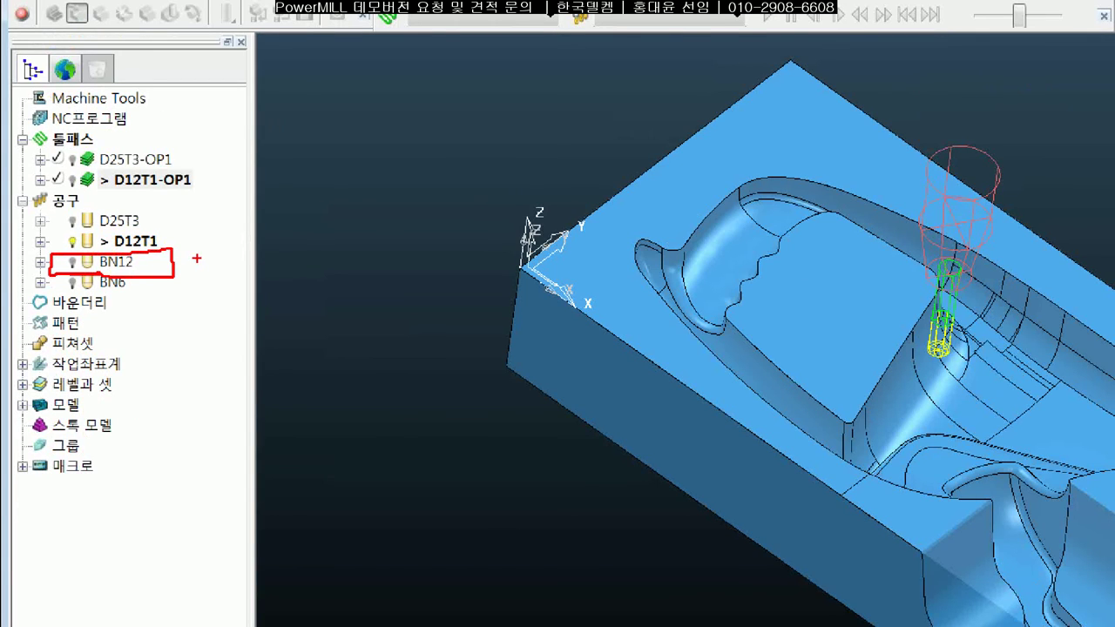
# Make the ball nosed tool BN12 the active tool
pyautogui.doubleClick(116, 261)
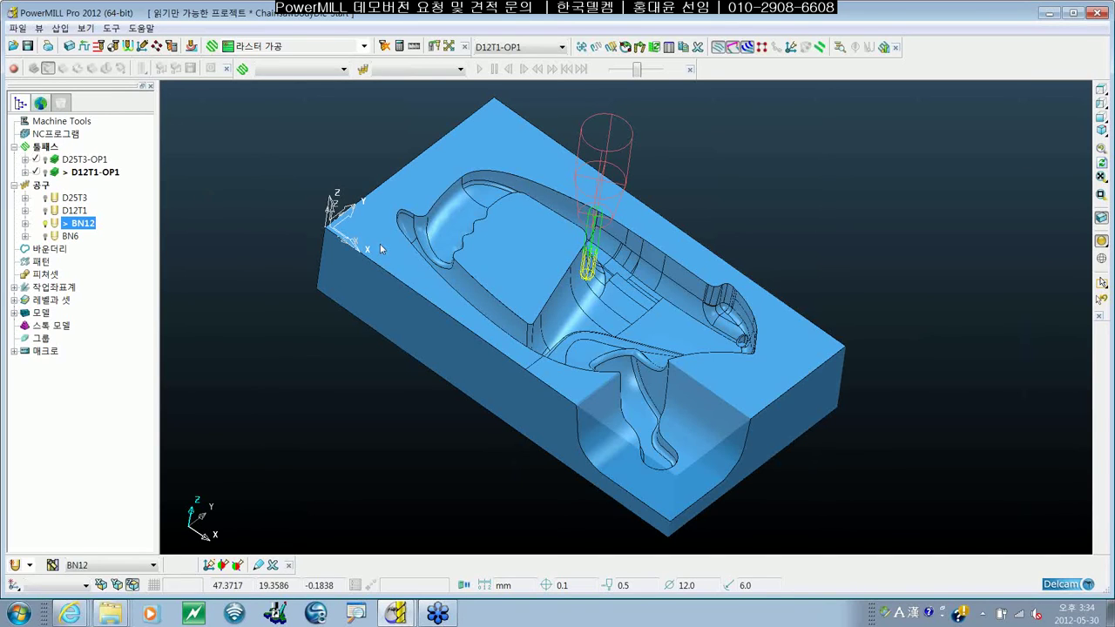
pyautogui.keyDown('shift'); pyautogui.moveTo(379, 250); pyautogui.dragTo(360, 266, button='middle'); pyautogui.keyUp('shift')
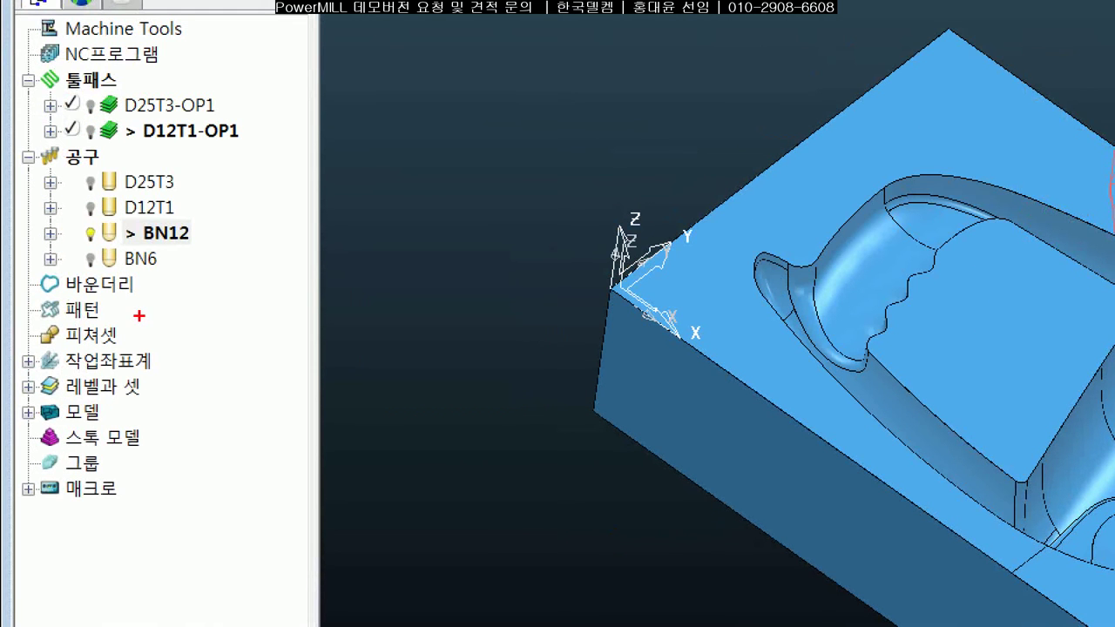
pyautogui.moveTo(19, 301)
pyautogui.mouseDown()
pyautogui.moveTo(169, 295)
pyautogui.moveTo(14, 256)
pyautogui.moveTo(21, 301)
pyautogui.mouseUp()
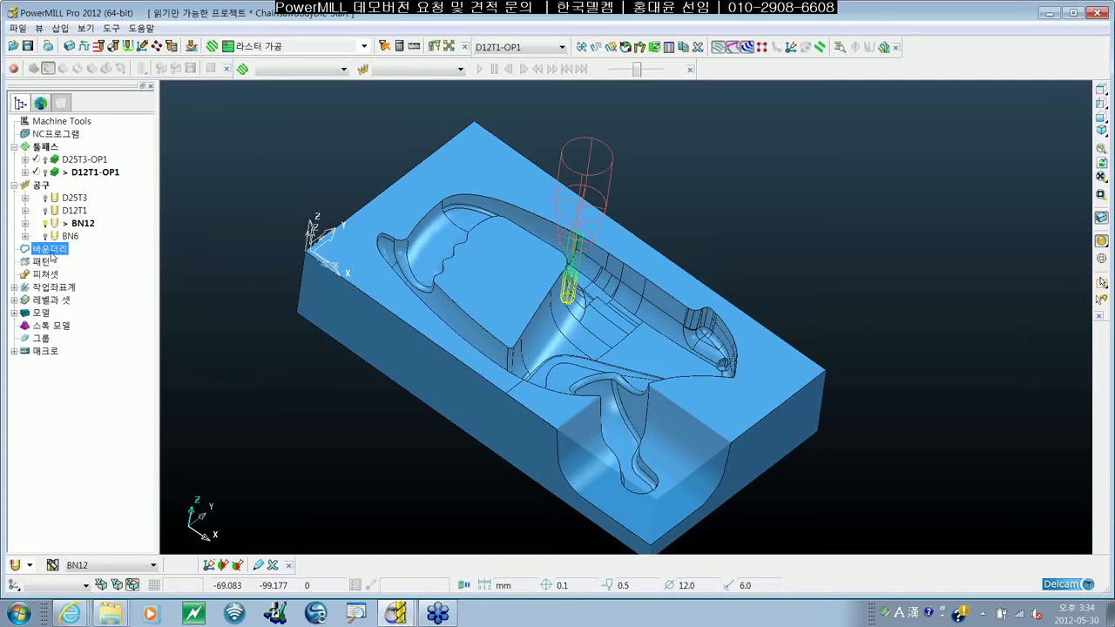
# Create a shallow boundary (쉘로우) for tool BN12 with 가공여유 0 and 공차 0.01, calculate it and accept it
pyautogui.rightClick(79, 284)
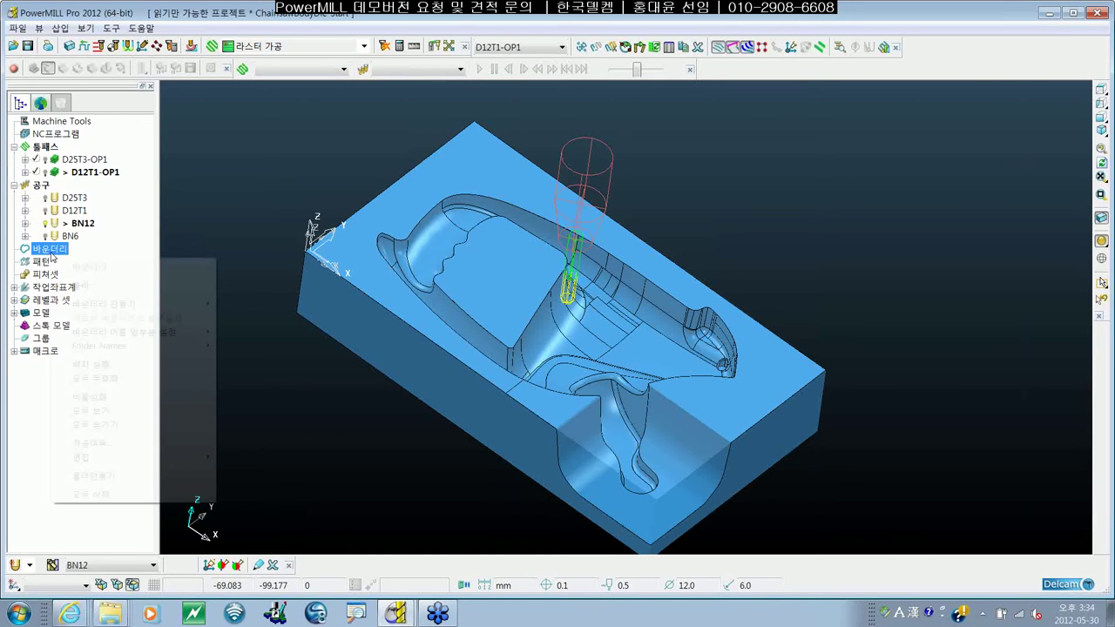
pyautogui.moveTo(195, 308)
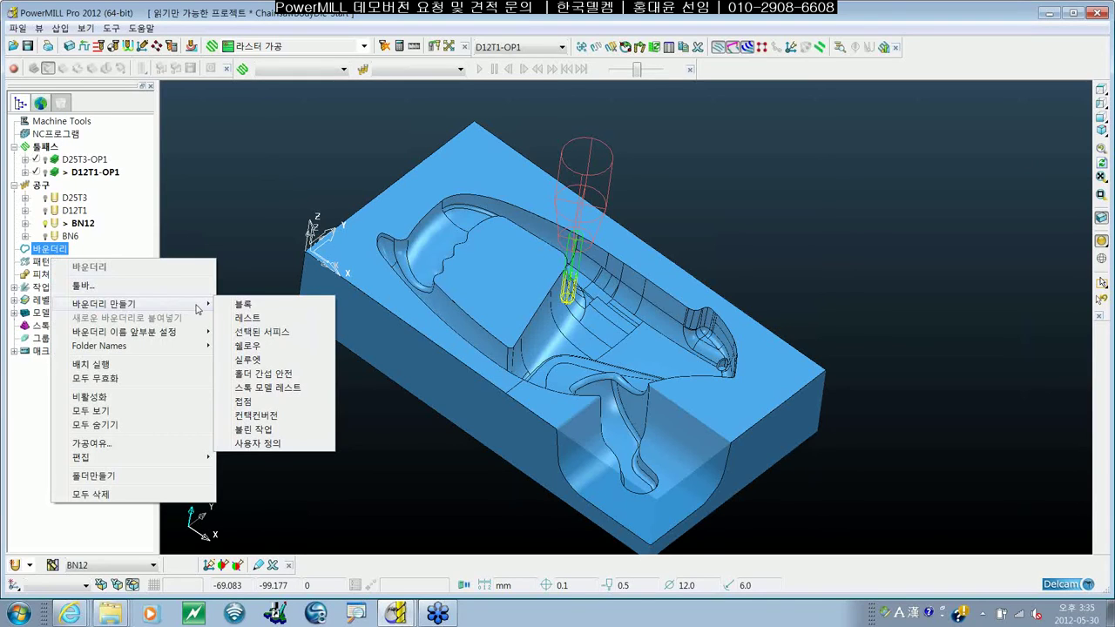
pyautogui.click(251, 346)
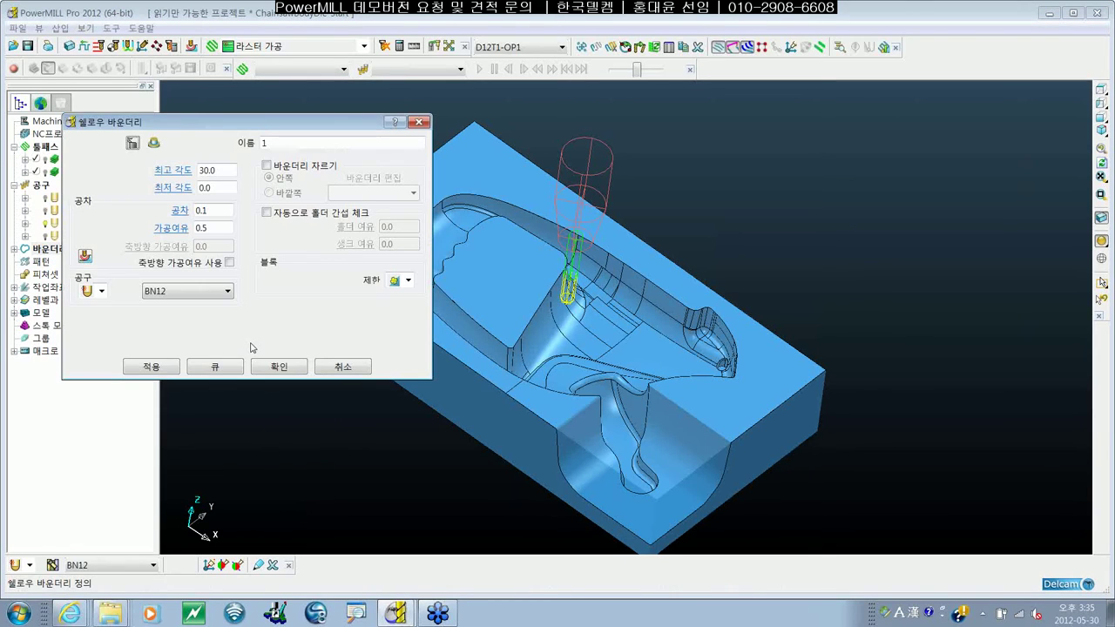
pyautogui.moveTo(290, 121); pyautogui.dragTo(398, 124)
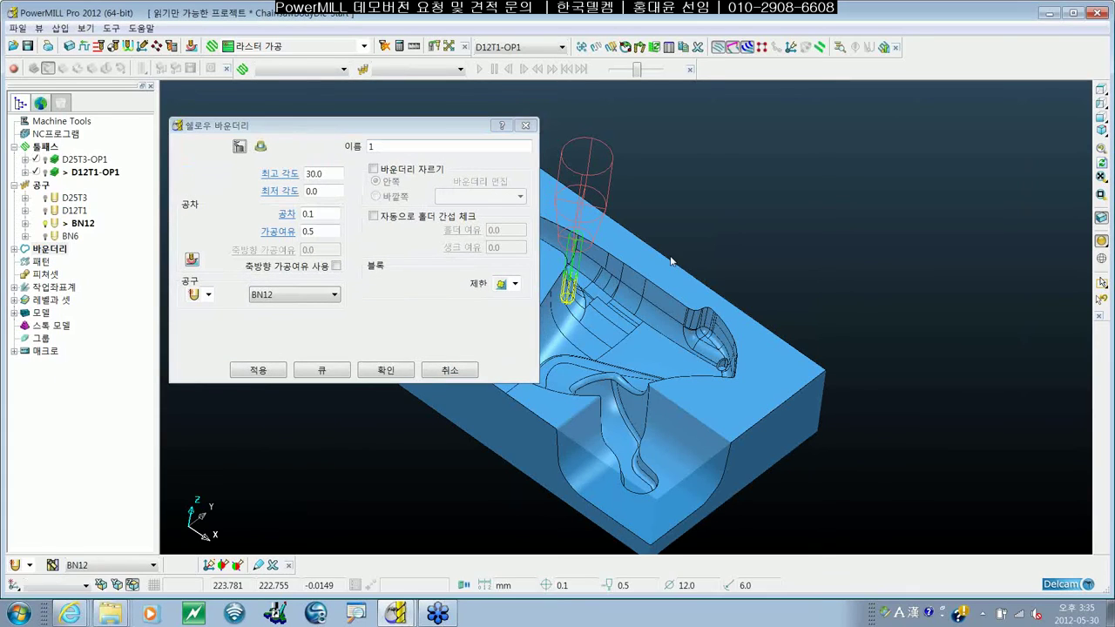
pyautogui.moveTo(384, 141); pyautogui.dragTo(442, 179)
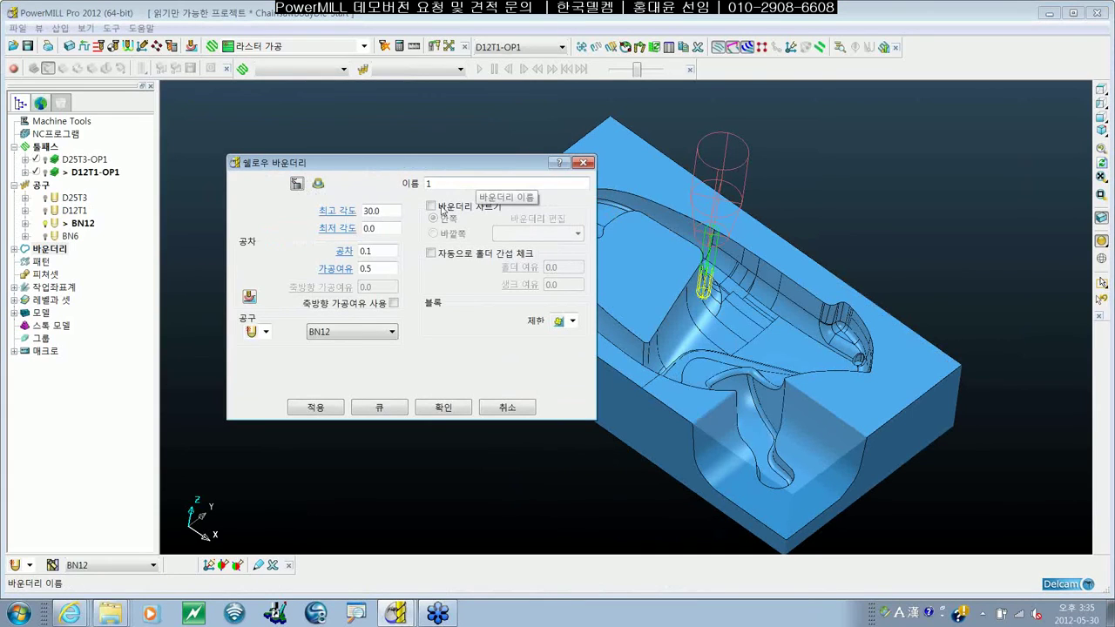
pyautogui.moveTo(386, 269); pyautogui.dragTo(224, 266)
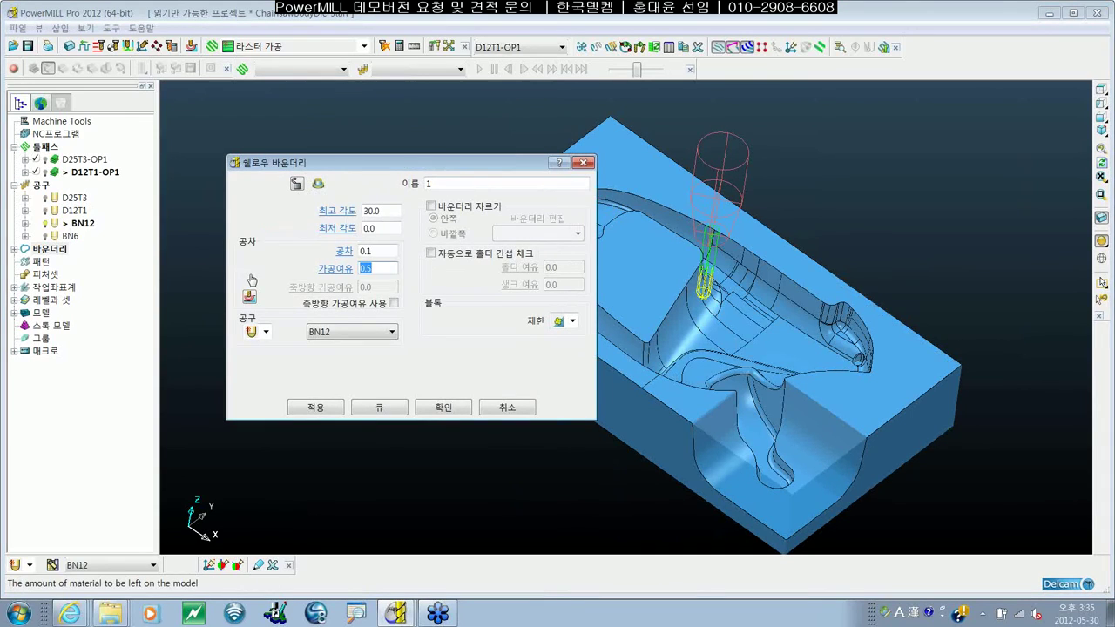
pyautogui.write('0')
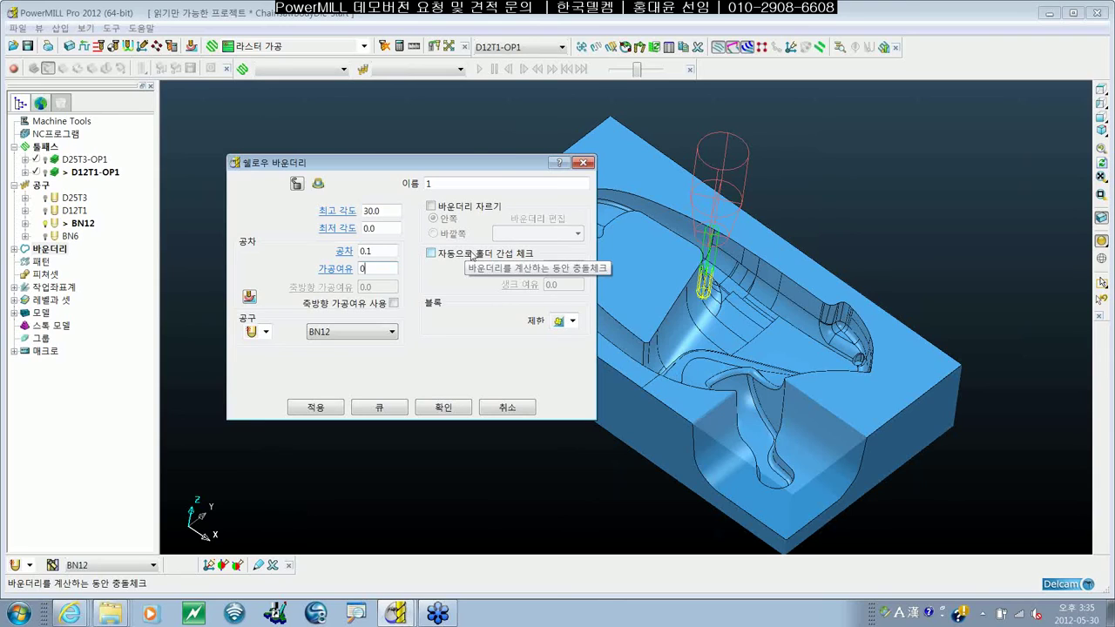
pyautogui.hotkey('shift', 'Tab')
pyautogui.write('0.01')
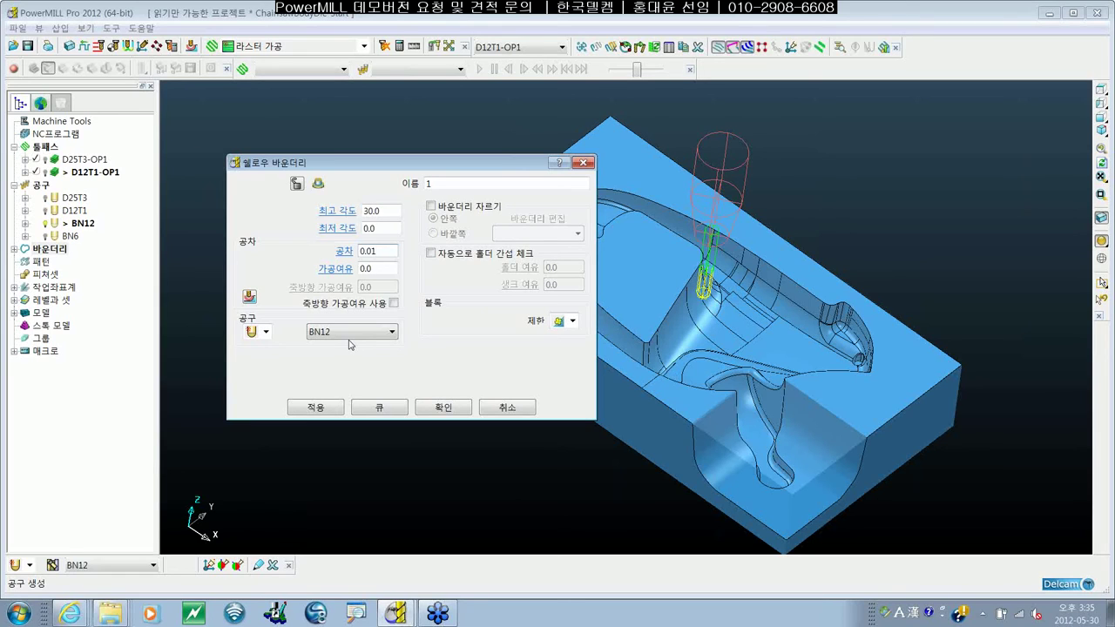
pyautogui.click(335, 407)
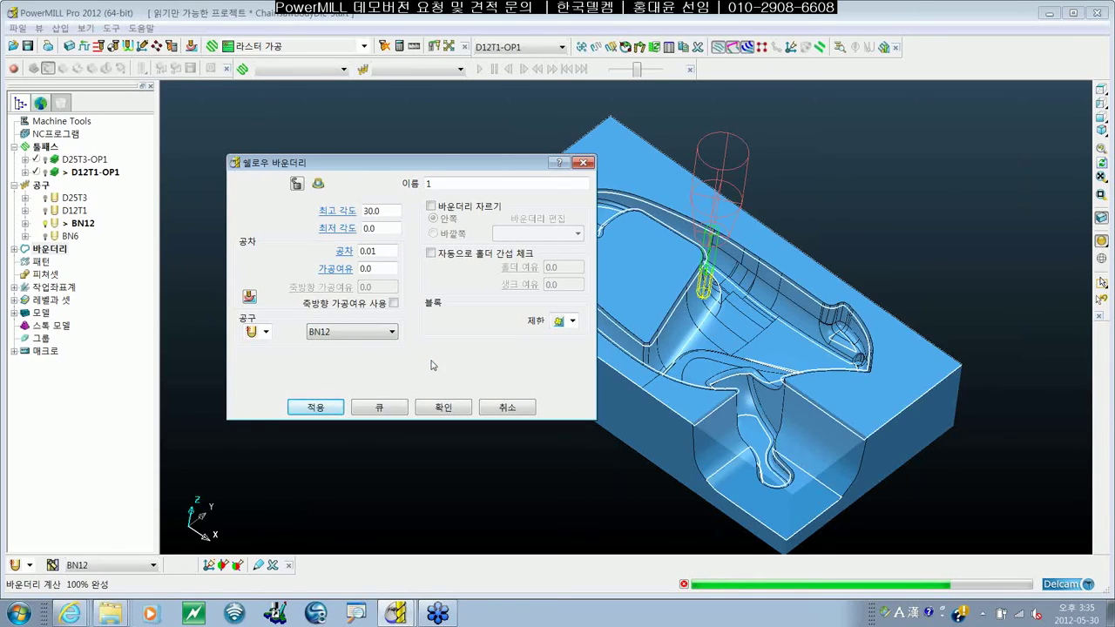
pyautogui.click(448, 411)
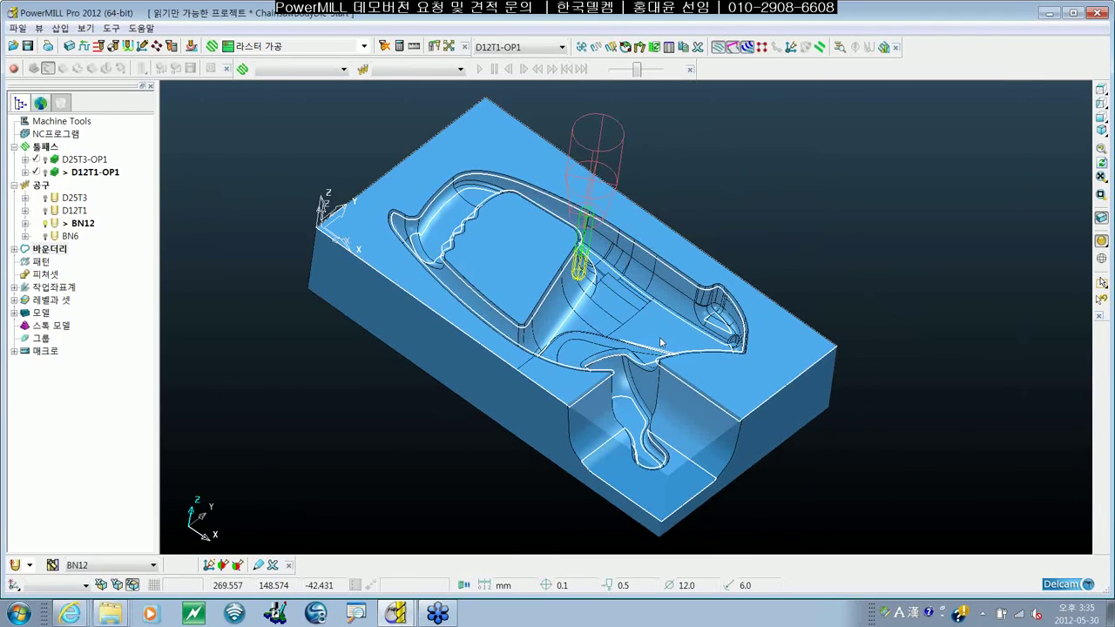
# Inspect the shallow boundary on the die and create a new 등고선 가공 finishing toolpath
pyautogui.moveTo(661, 342); pyautogui.dragTo(646, 290, button='middle')
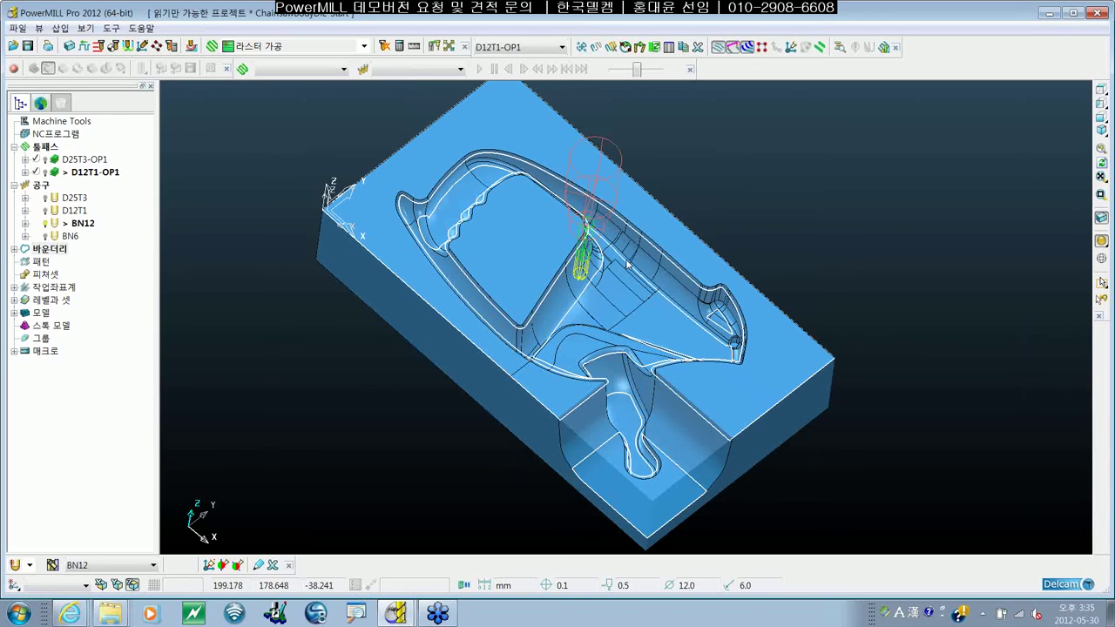
pyautogui.moveTo(616, 273); pyautogui.dragTo(621, 276, button='middle')
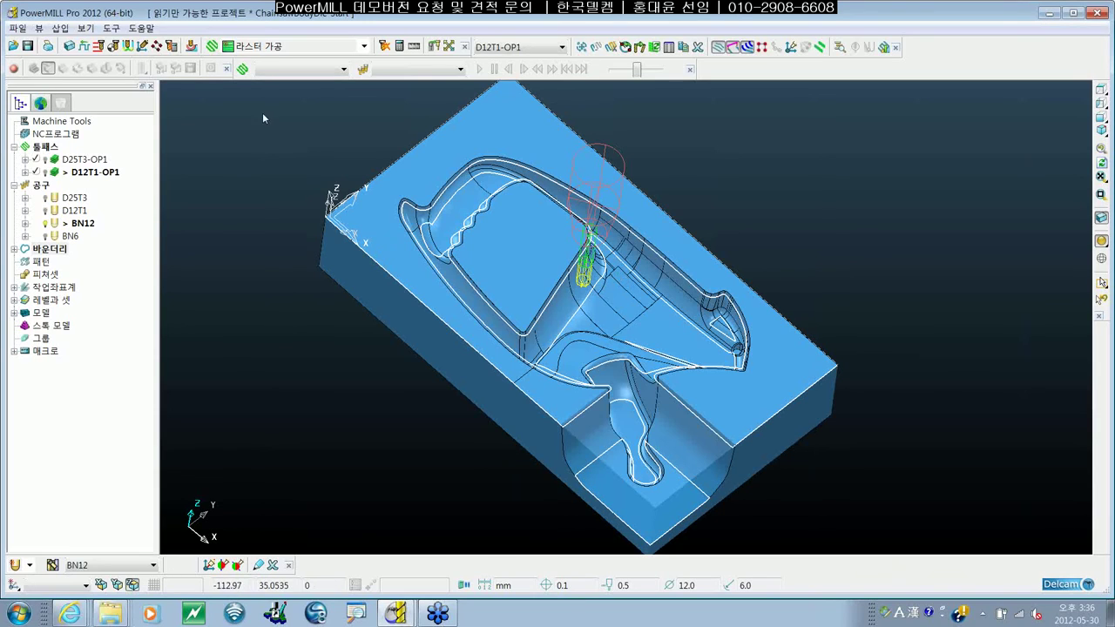
pyautogui.click(212, 45)
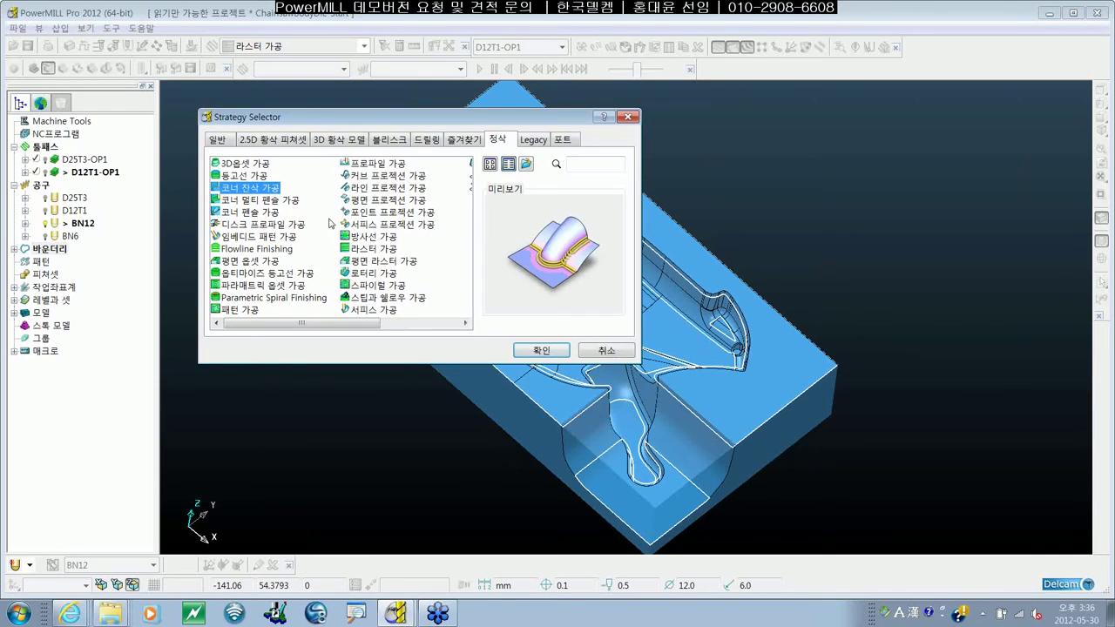
pyautogui.click(258, 178)
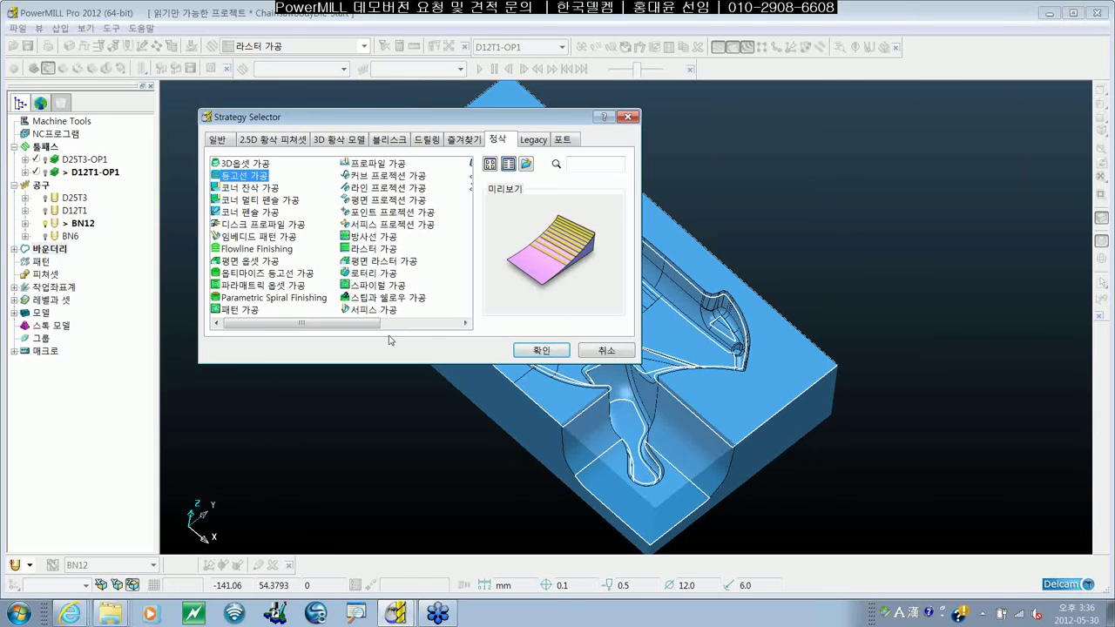
pyautogui.click(541, 350)
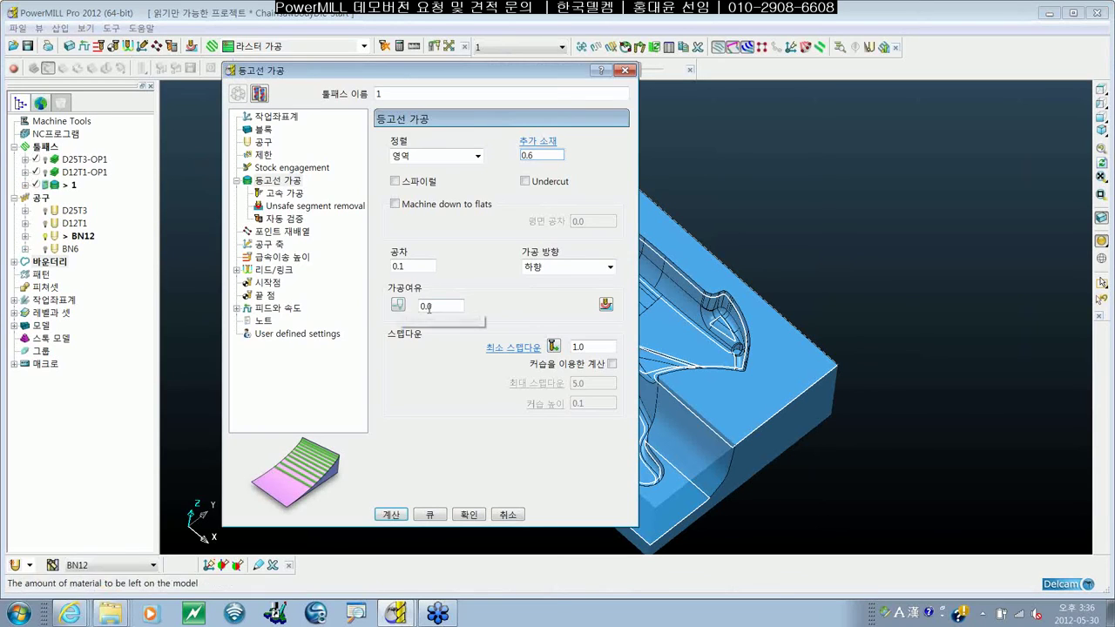
# Limit the 등고선 가공 toolpath to the area outside boundary 1 (바깥쪽 사용), checking the boundary around the lower pocket
pyautogui.click(263, 154)
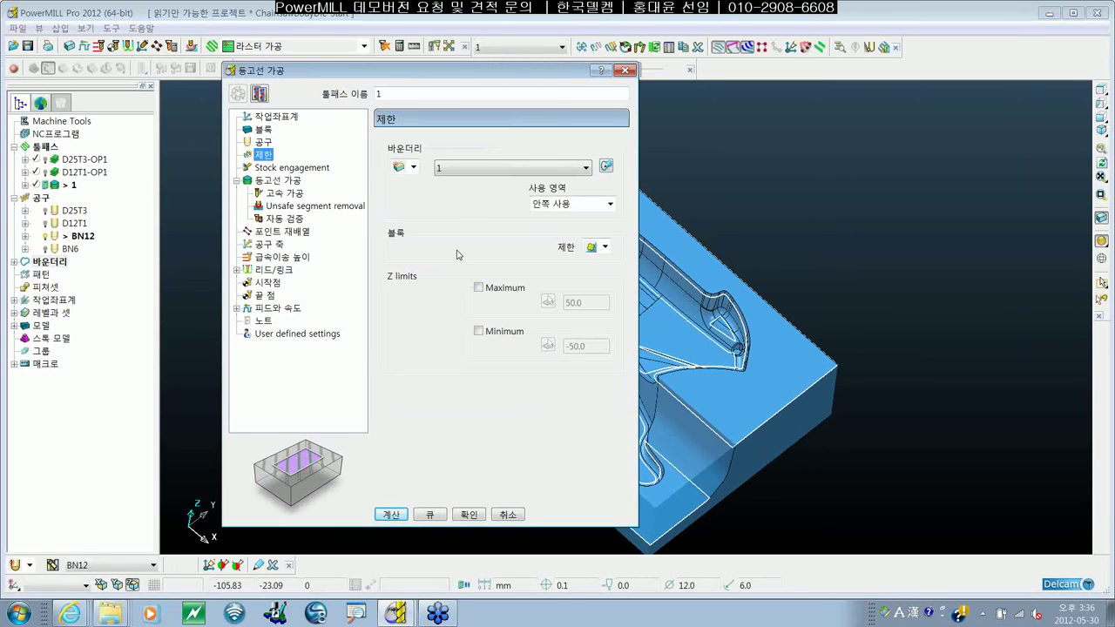
pyautogui.moveTo(784, 305); pyautogui.dragTo(824, 375, button='middle')
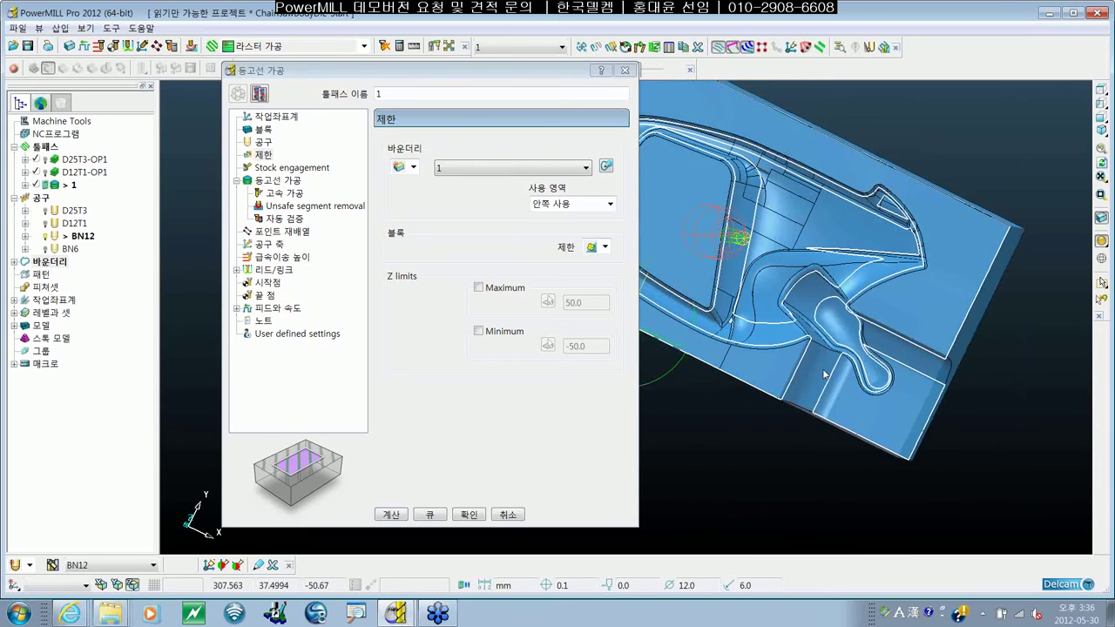
pyautogui.scroll(5, 828, 376)
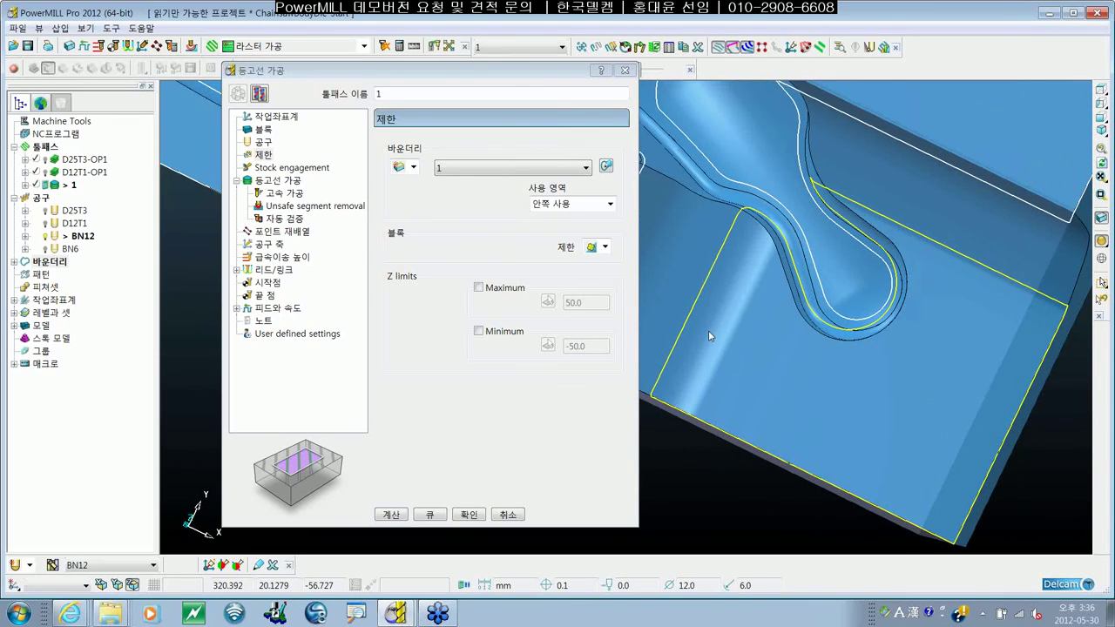
pyautogui.moveTo(708, 330); pyautogui.dragTo(903, 379, button='middle')
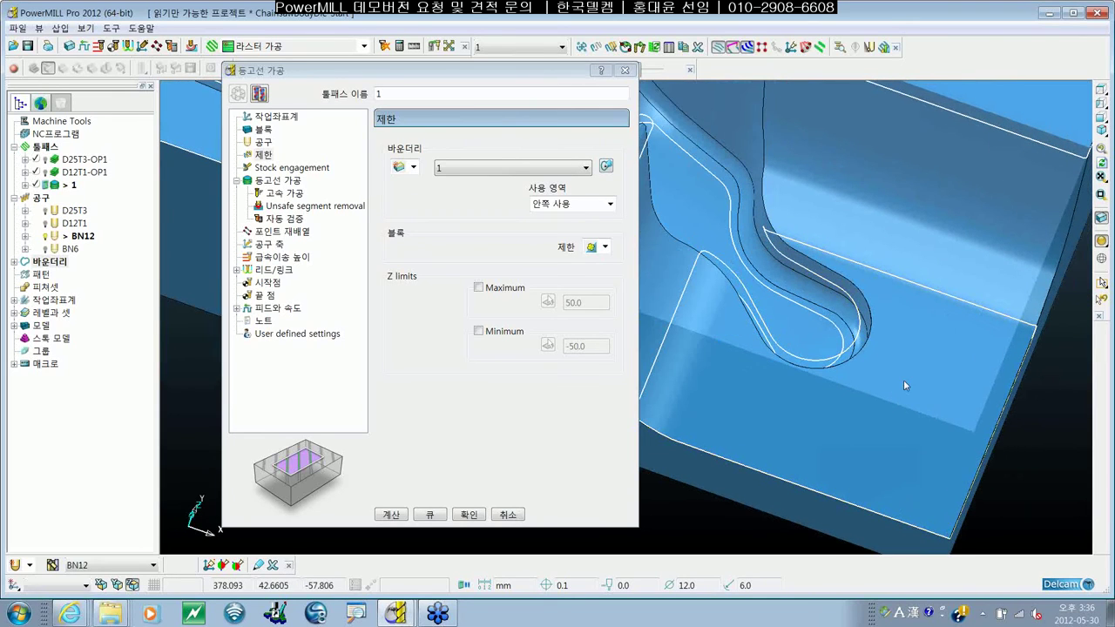
pyautogui.click(610, 204)
pyautogui.click(554, 231)
pyautogui.moveTo(542, 77); pyautogui.dragTo(502, 92)
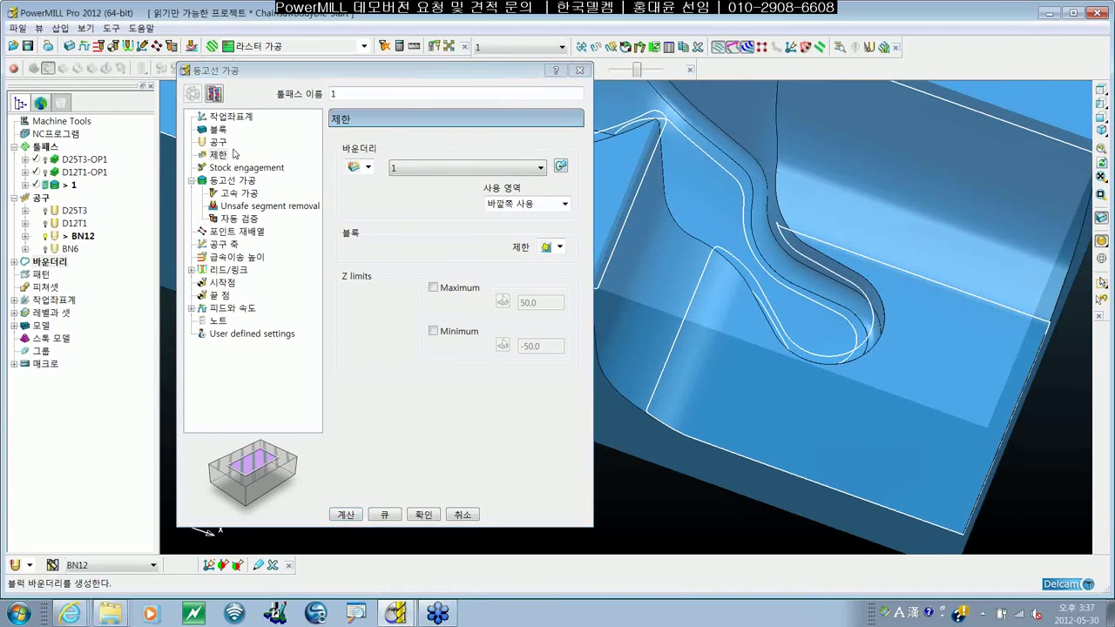
# Review the BN12 tool settings and set the 등고선 가공 toolpath's 공차 to 0.01
pyautogui.click(232, 180)
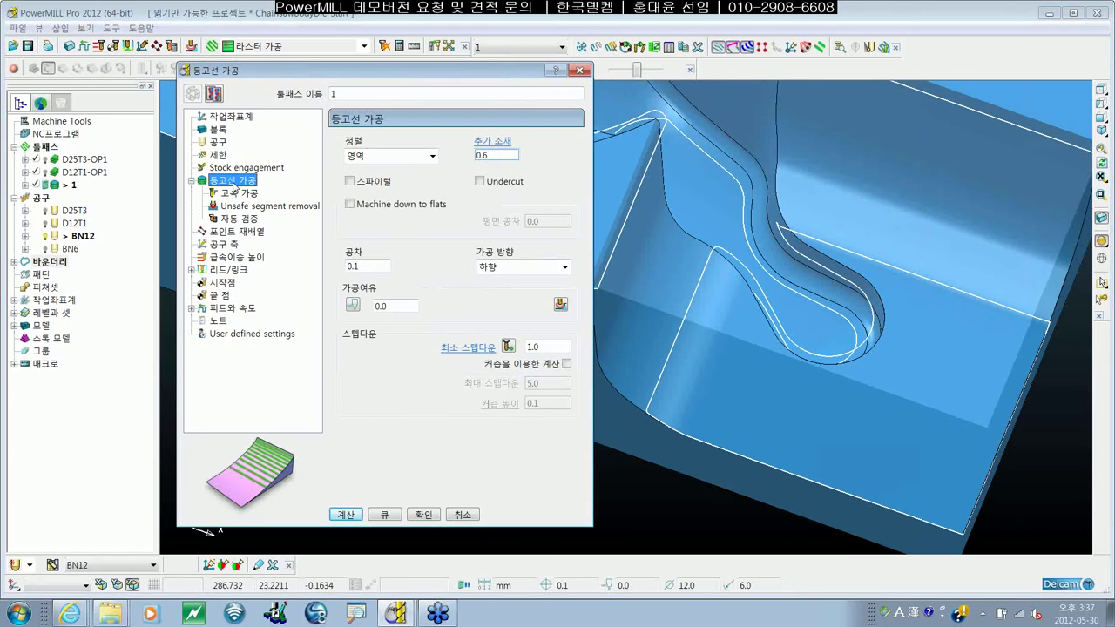
pyautogui.click(219, 142)
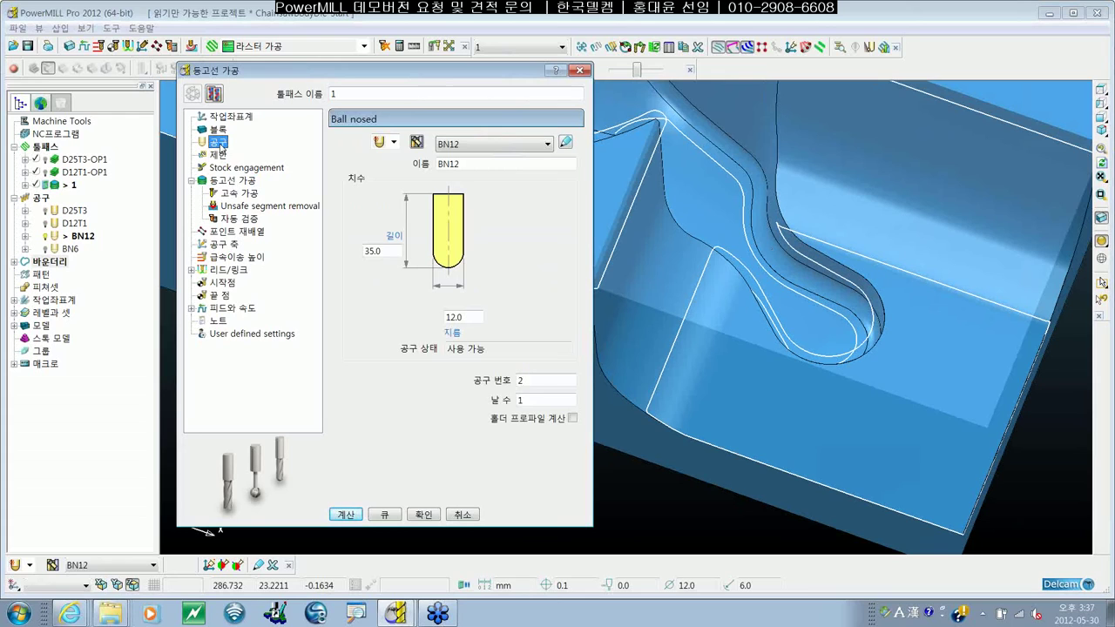
pyautogui.click(230, 181)
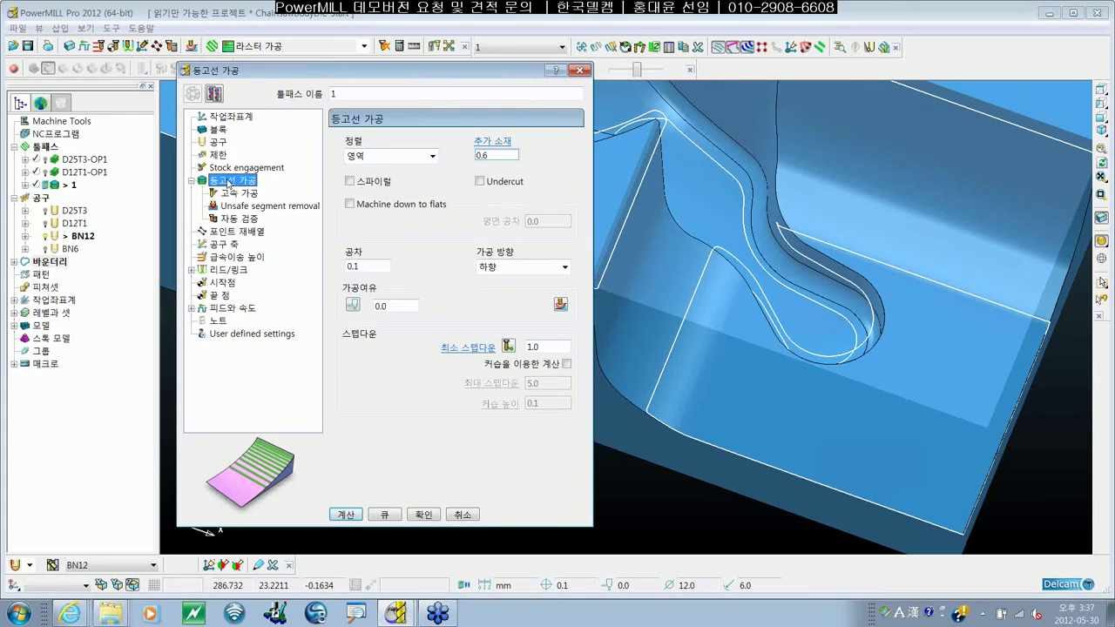
pyautogui.click(362, 266)
pyautogui.press('BackSpace')
pyautogui.write('01')
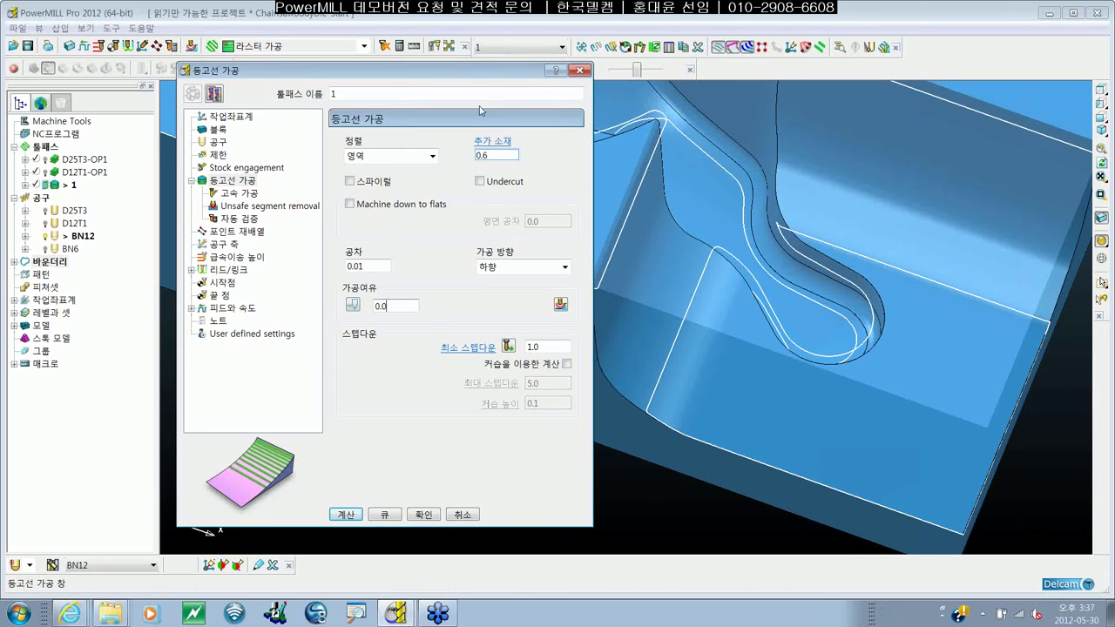
pyautogui.moveTo(493, 72); pyautogui.dragTo(416, 69)
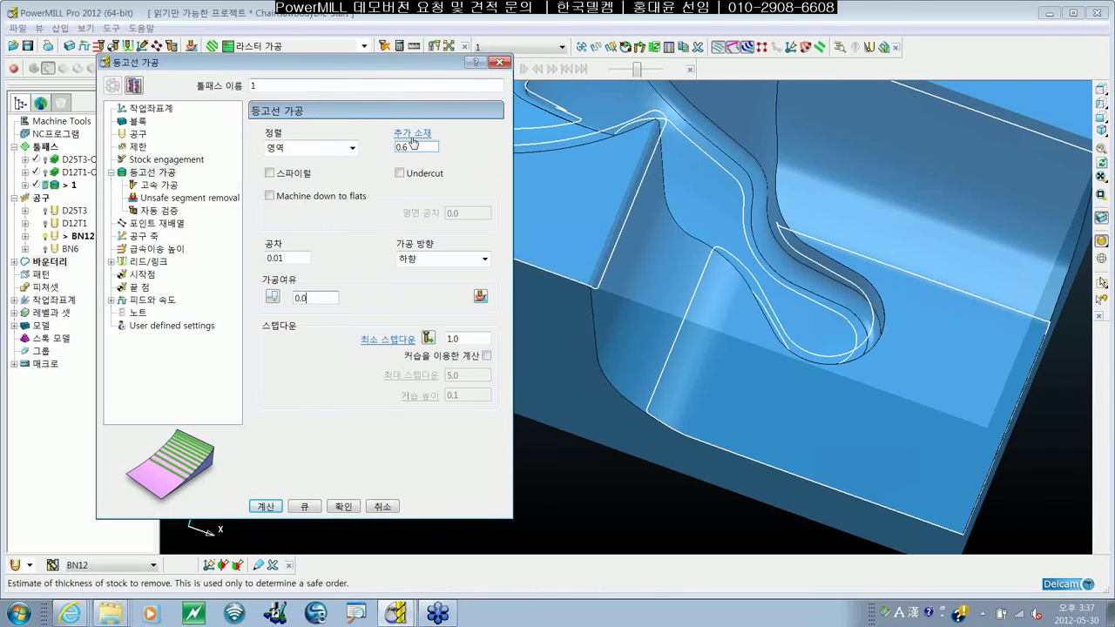
# Name the 등고선 가공 toolpath B12등고선 and calculate it
pyautogui.click(266, 506)
pyautogui.write('d')
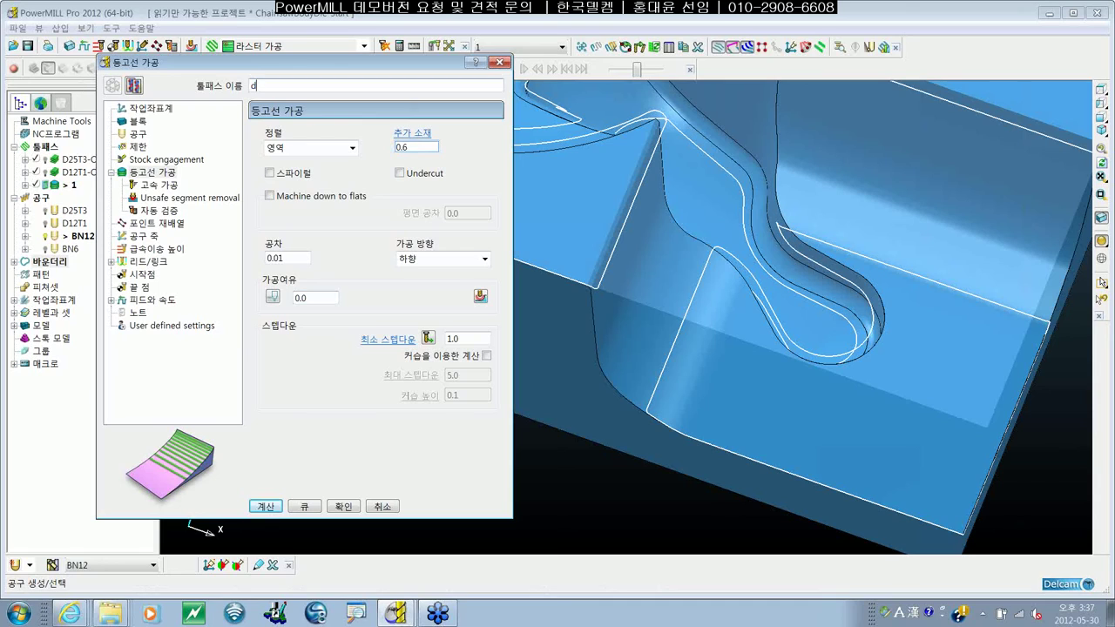
pyautogui.press('BackSpace')
pyautogui.write('B12등고선')
pyautogui.click(268, 509)
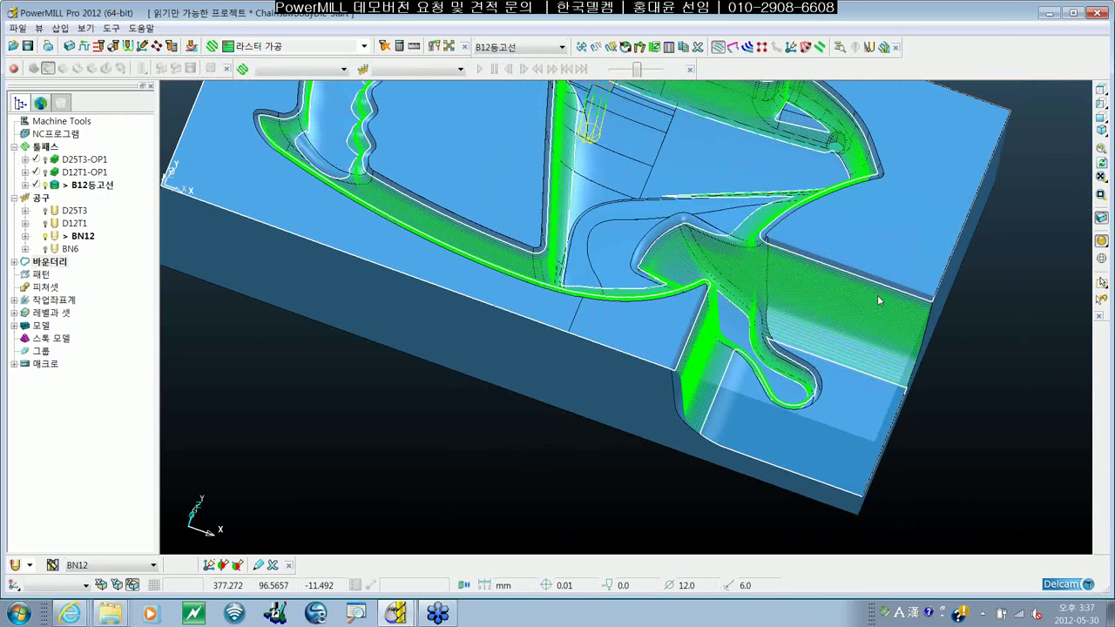
# Examine the B12등고선 toolpath on the die's steep walls and around the lower pocket from several angles
pyautogui.moveTo(877, 295); pyautogui.dragTo(989, 406, button='middle')
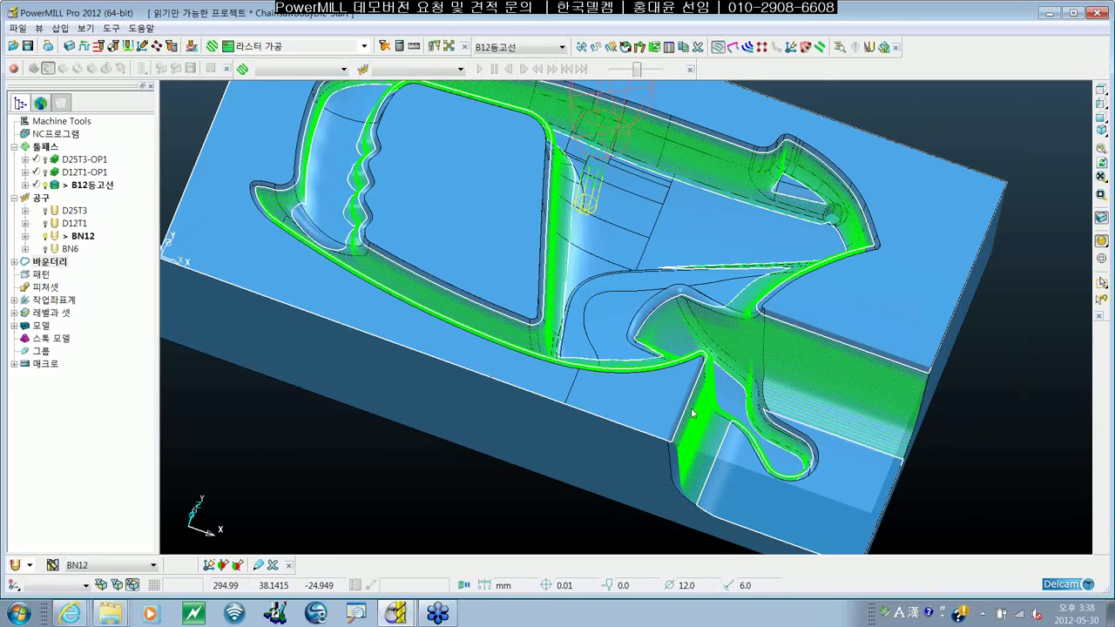
pyautogui.moveTo(692, 413); pyautogui.dragTo(672, 379, button='middle')
pyautogui.scroll(5, 672, 380)
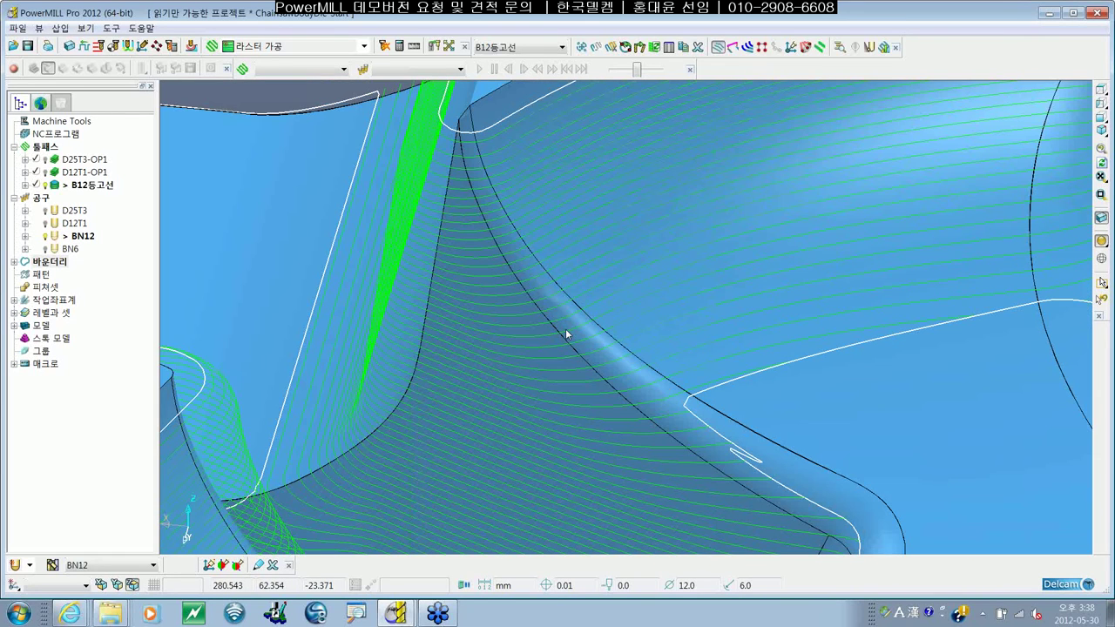
pyautogui.scroll(-3, 566, 330)
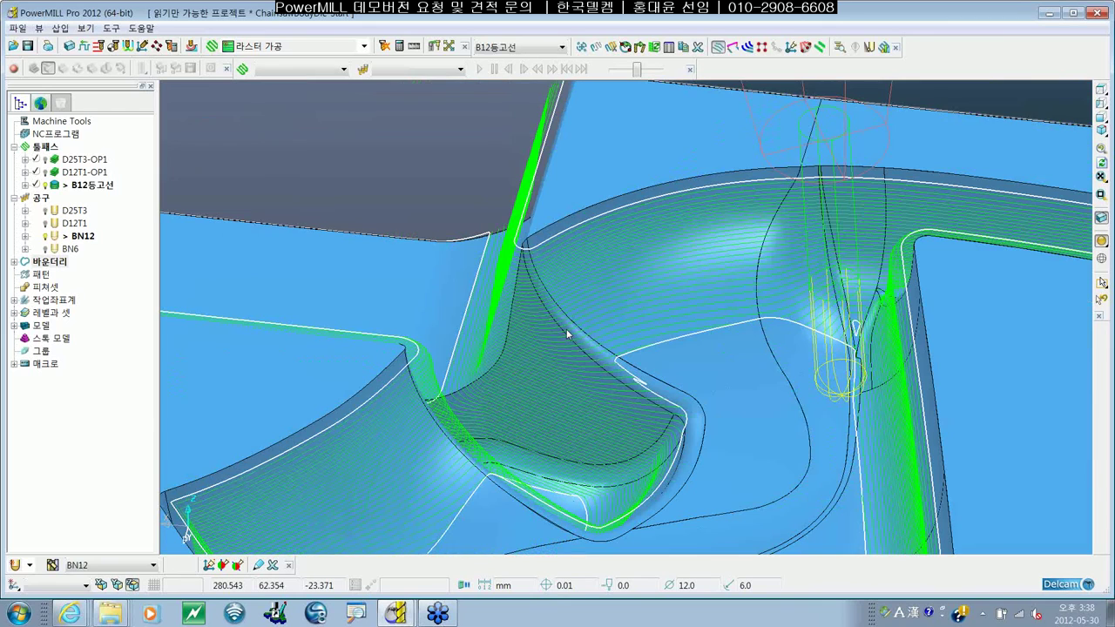
pyautogui.scroll(-5, 428, 305)
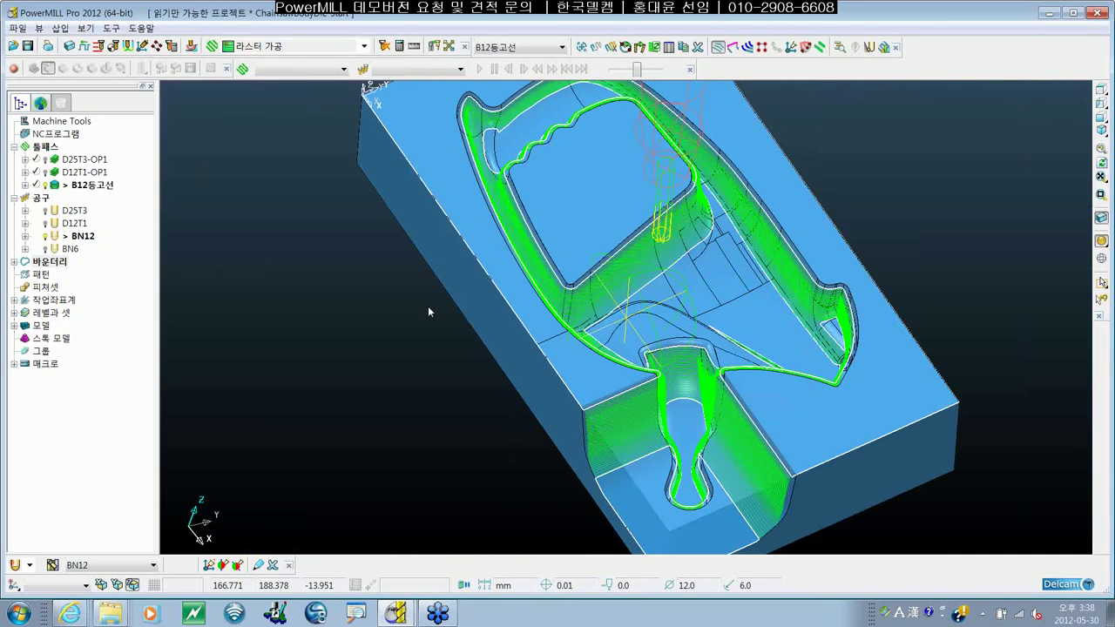
pyautogui.moveTo(427, 311); pyautogui.dragTo(651, 238, button='middle')
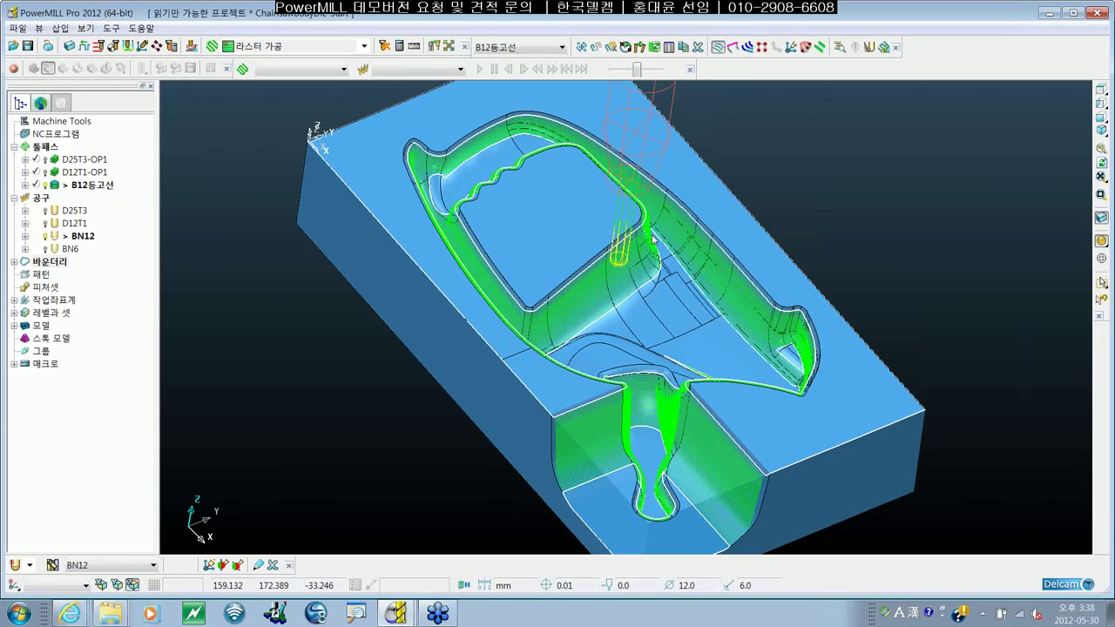
pyautogui.moveTo(652, 238); pyautogui.dragTo(696, 265, button='middle')
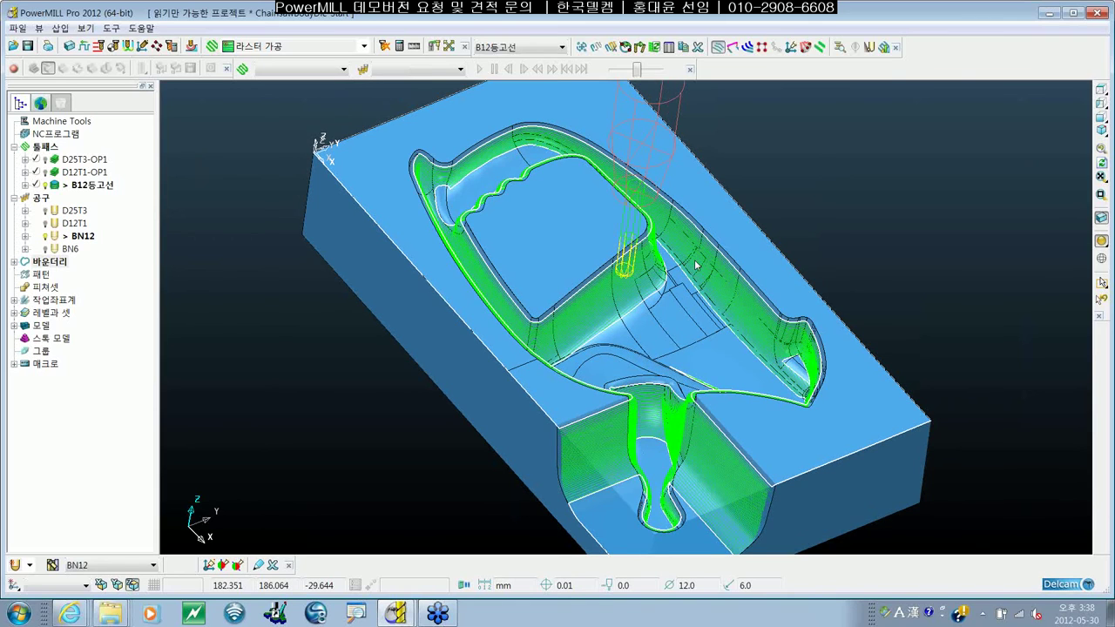
pyautogui.scroll(2, 696, 265)
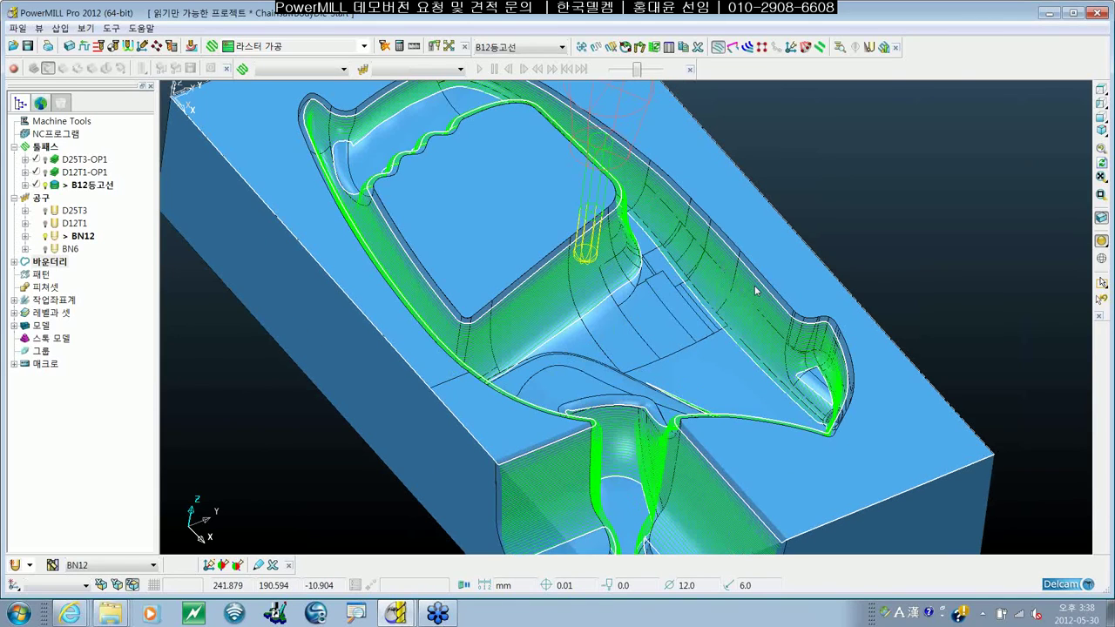
# Create a new 3D 옵셋 가공 finishing toolpath and name it B12_3D옵셋
pyautogui.click(213, 45)
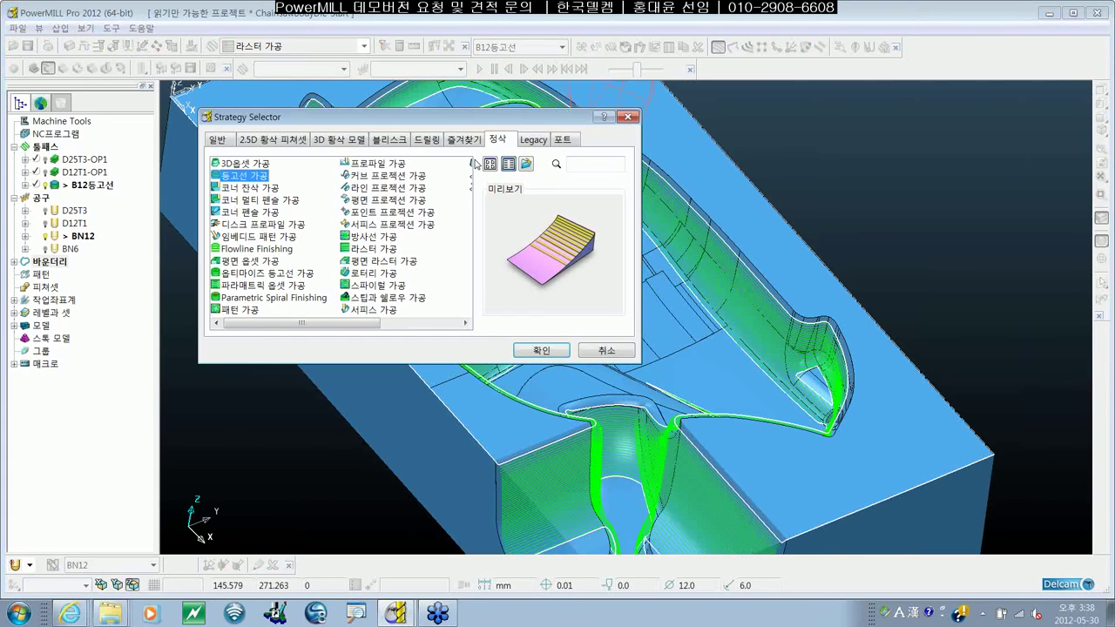
pyautogui.click(244, 163)
pyautogui.click(541, 350)
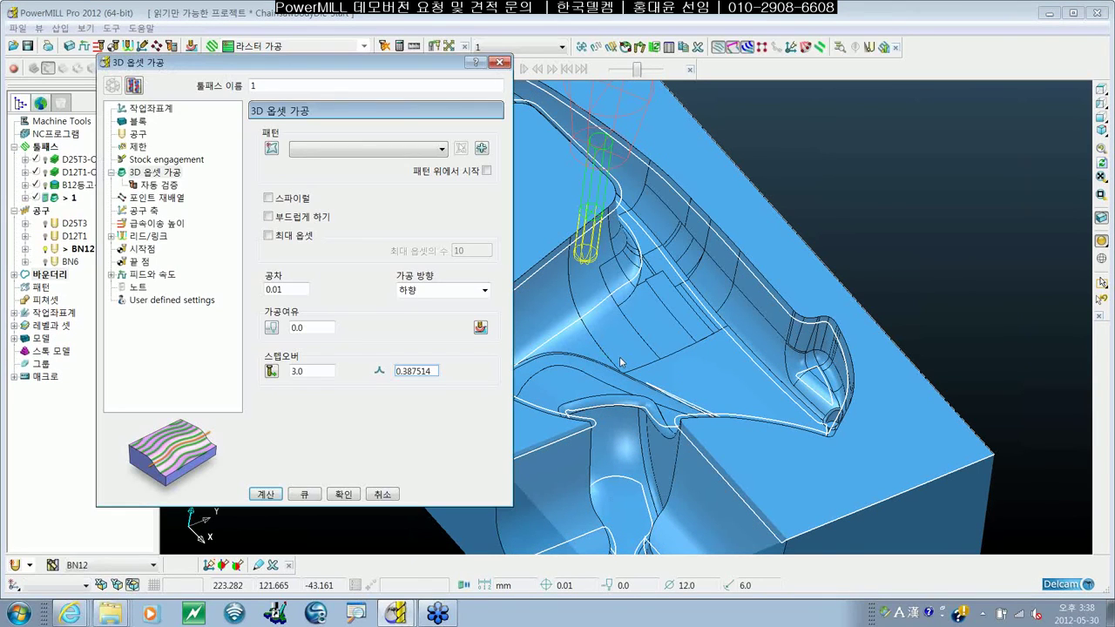
pyautogui.moveTo(349, 62); pyautogui.dragTo(583, 70)
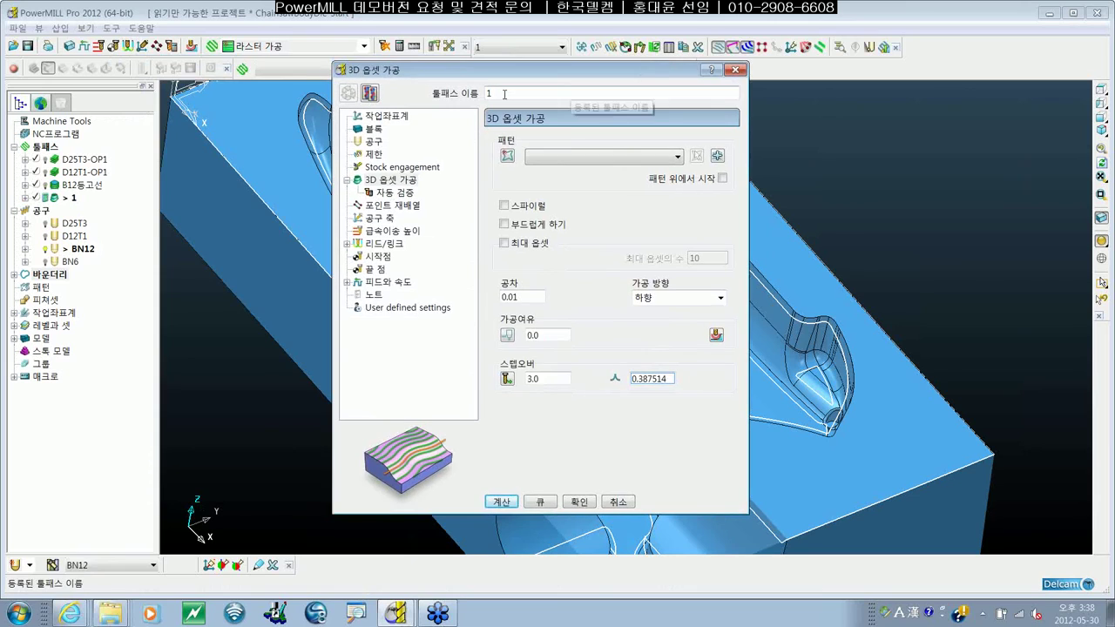
pyautogui.click(374, 141)
pyautogui.click(390, 179)
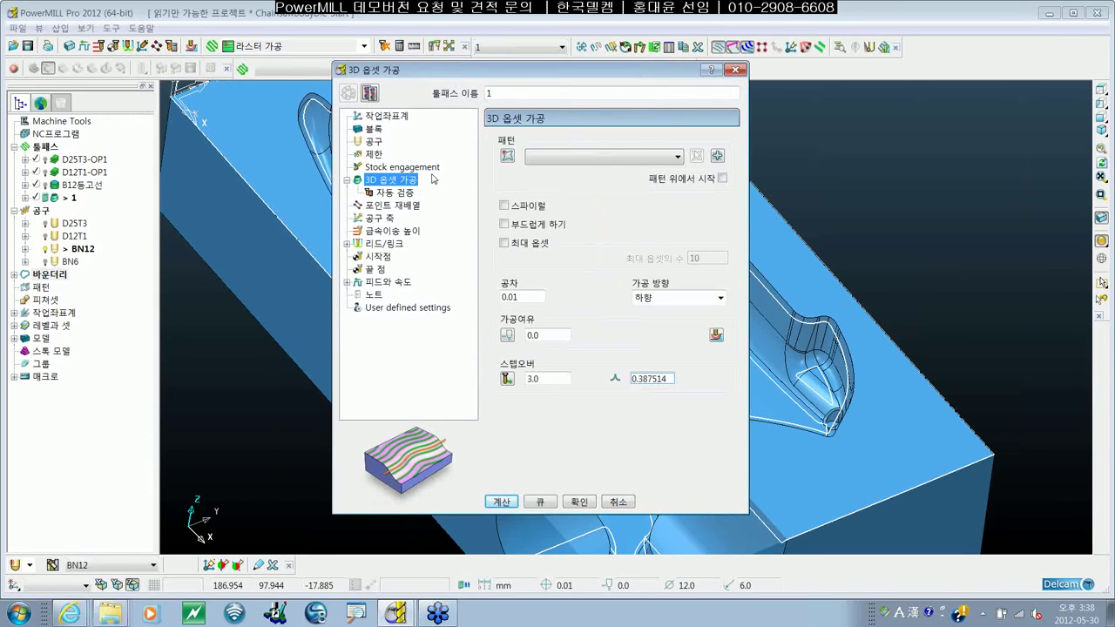
pyautogui.press('BackSpace')
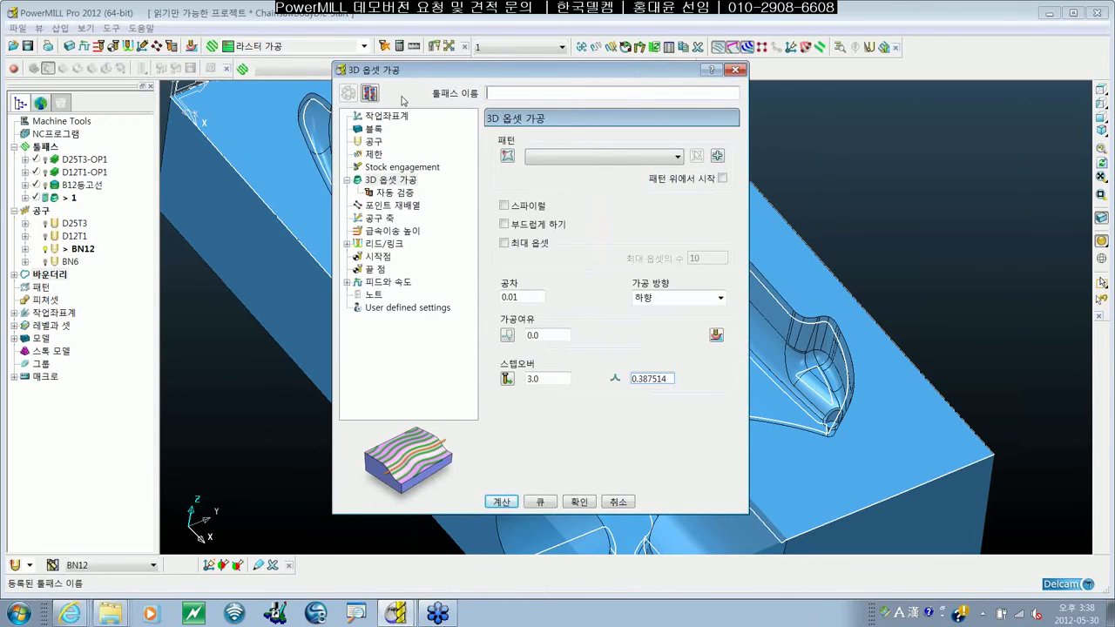
pyautogui.write('B12_3D옵셋_')
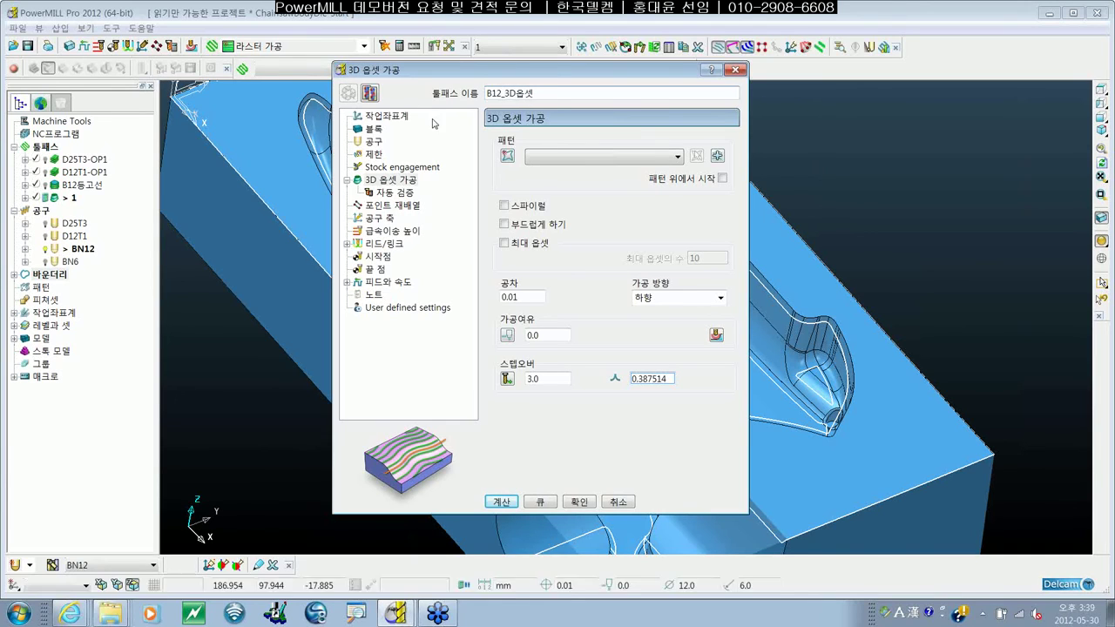
# Limit the B12_3D옵셋 toolpath to the area inside boundary 1 (안쪽 사용)
pyautogui.click(373, 154)
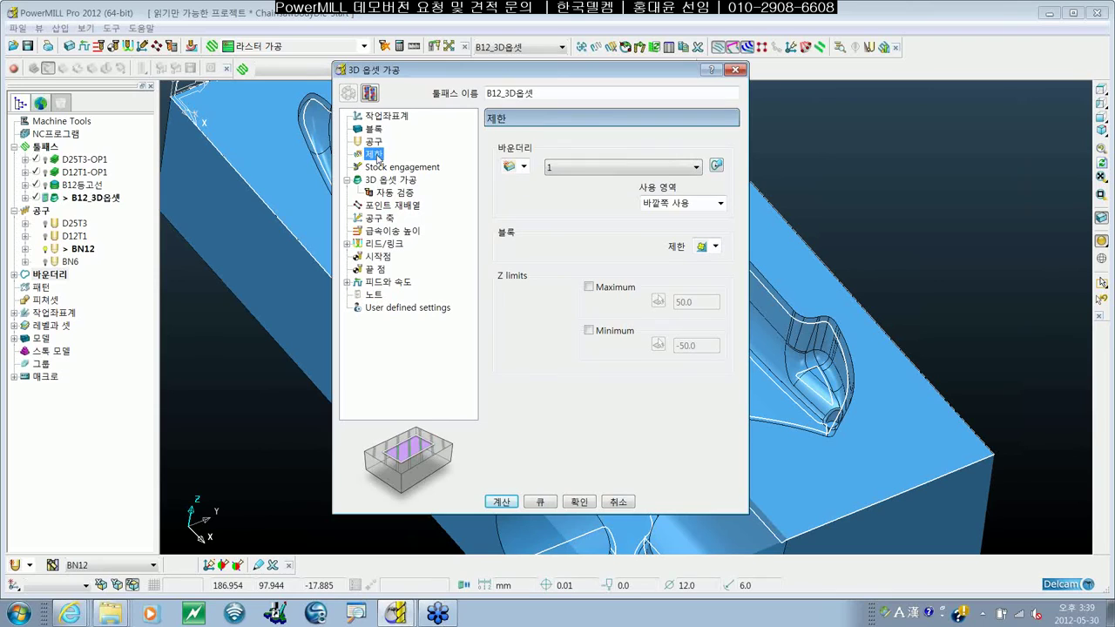
pyautogui.click(702, 203)
pyautogui.click(692, 217)
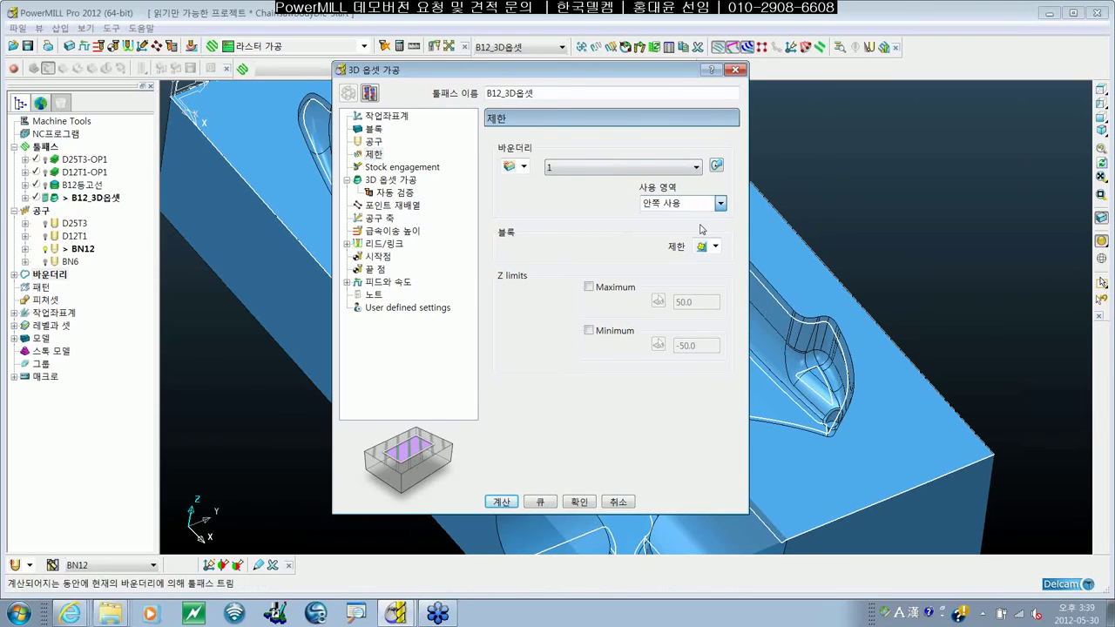
pyautogui.moveTo(648, 75); pyautogui.dragTo(548, 64)
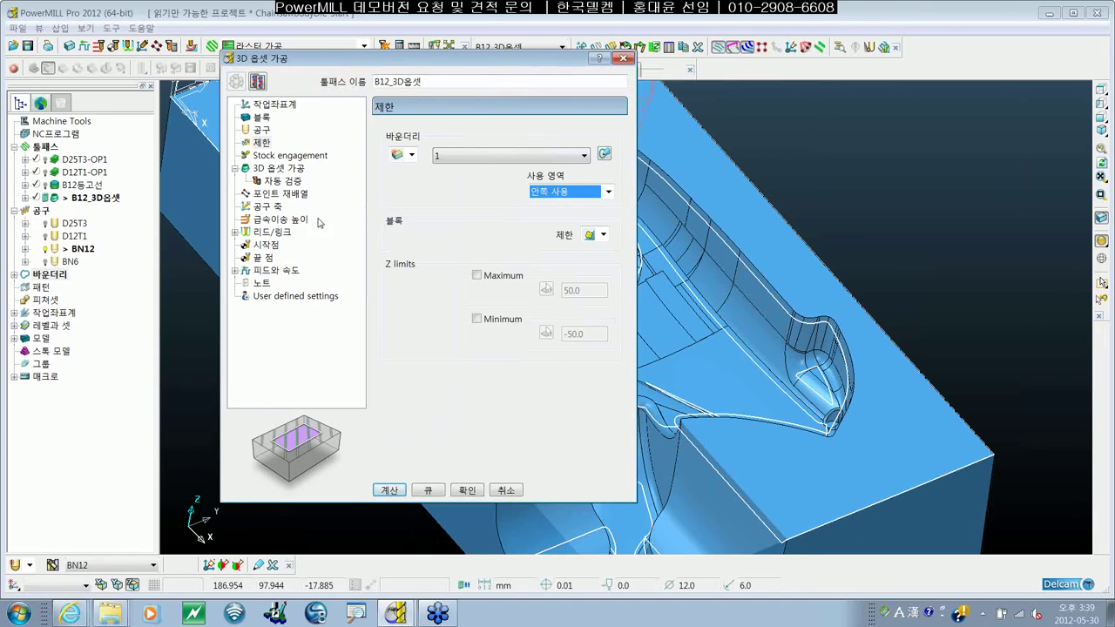
# Calculate the B12_3D옵셋 toolpath, close its form and hide the toolpath's link moves
pyautogui.click(279, 170)
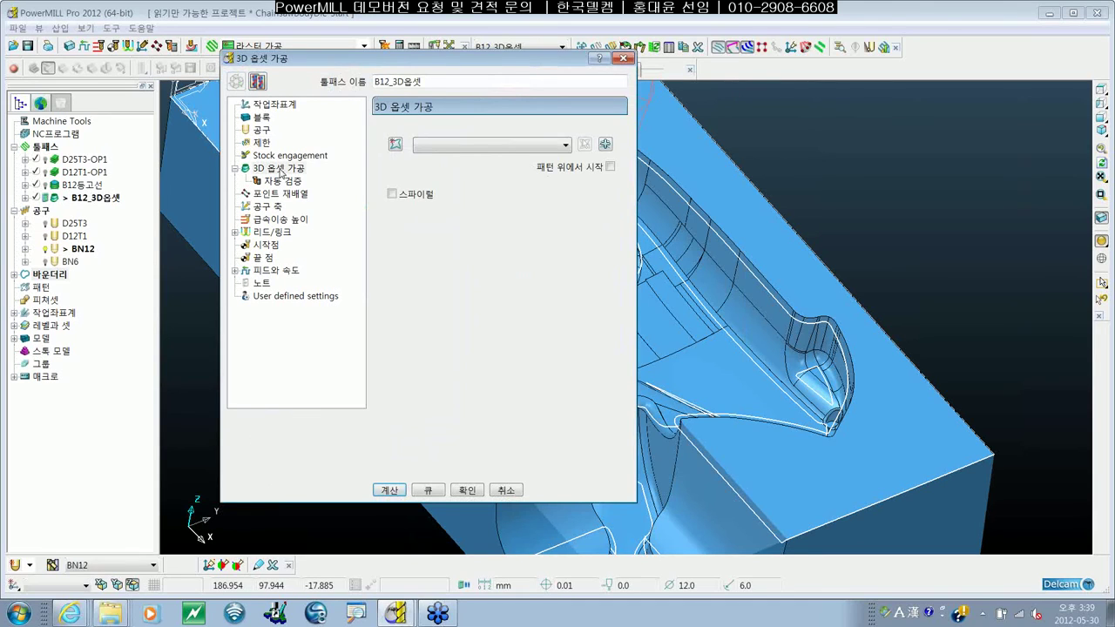
pyautogui.click(402, 491)
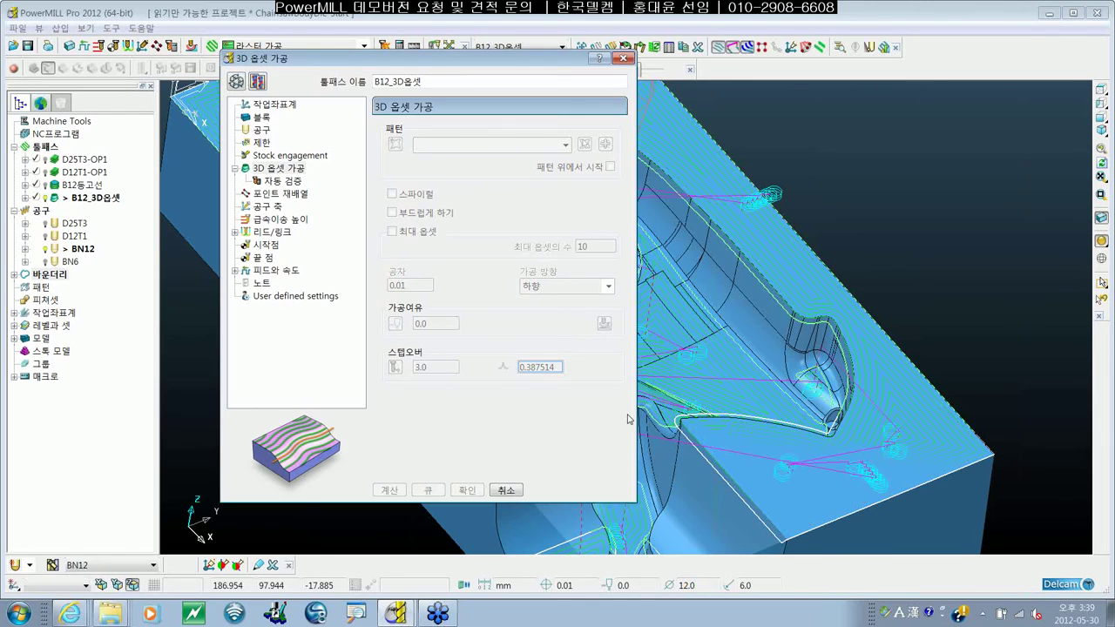
pyautogui.click(624, 59)
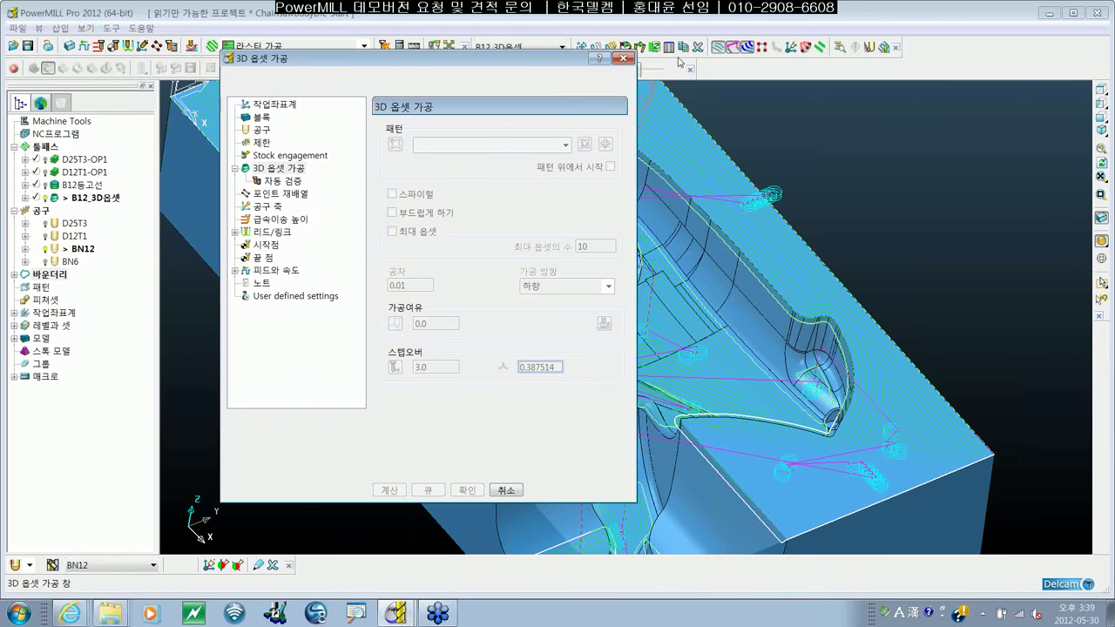
pyautogui.click(733, 47)
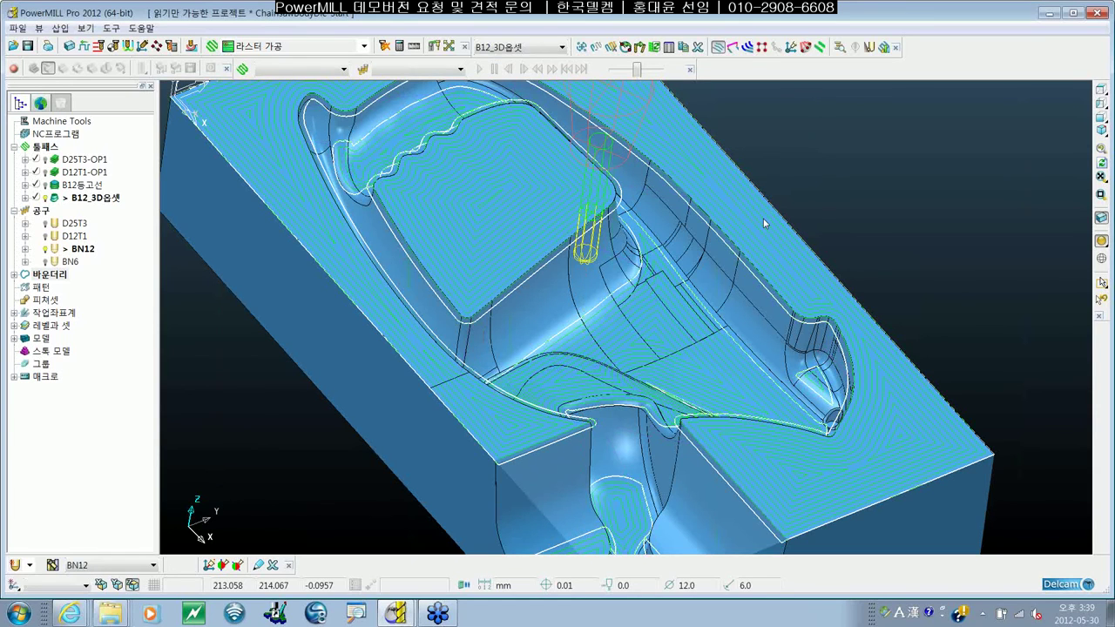
# Display B12등고선 together with B12_3D옵셋 and examine how the two toolpaths cover the die
pyautogui.moveTo(763, 218); pyautogui.dragTo(688, 357, button='middle')
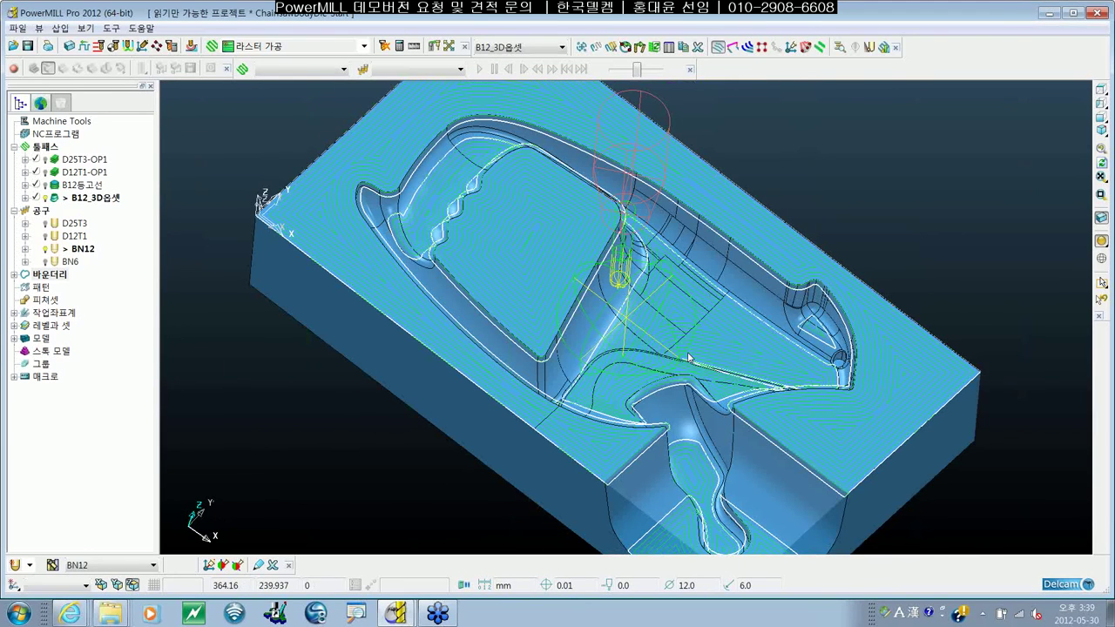
pyautogui.scroll(-2, 688, 357)
pyautogui.click(45, 185)
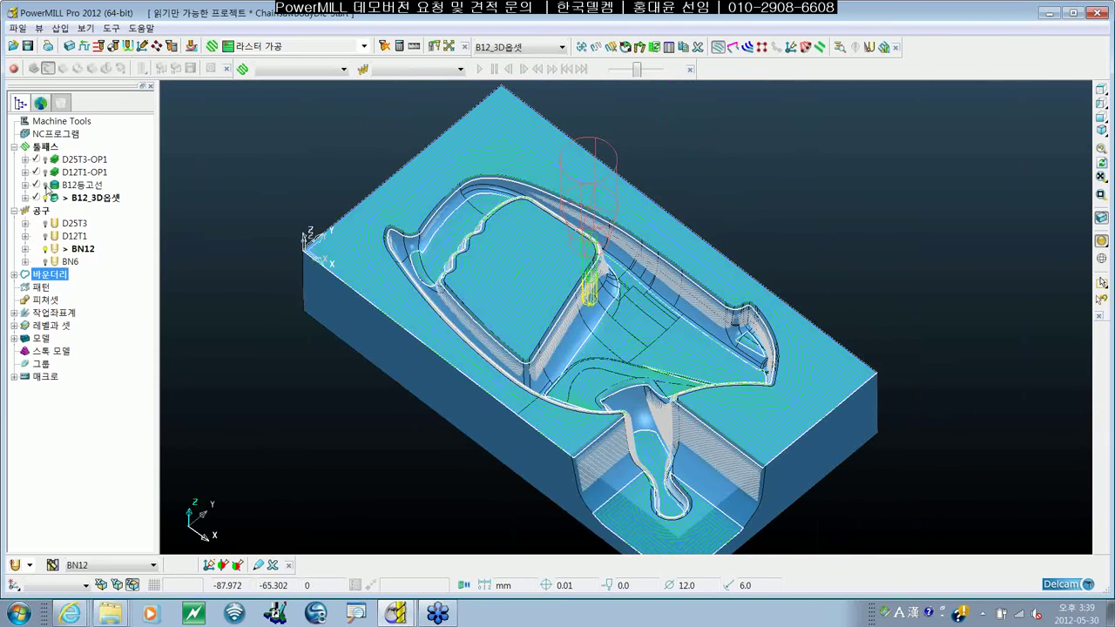
pyautogui.keyDown('shift'); pyautogui.moveTo(558, 335); pyautogui.dragTo(512, 298, button='middle'); pyautogui.keyUp('shift')
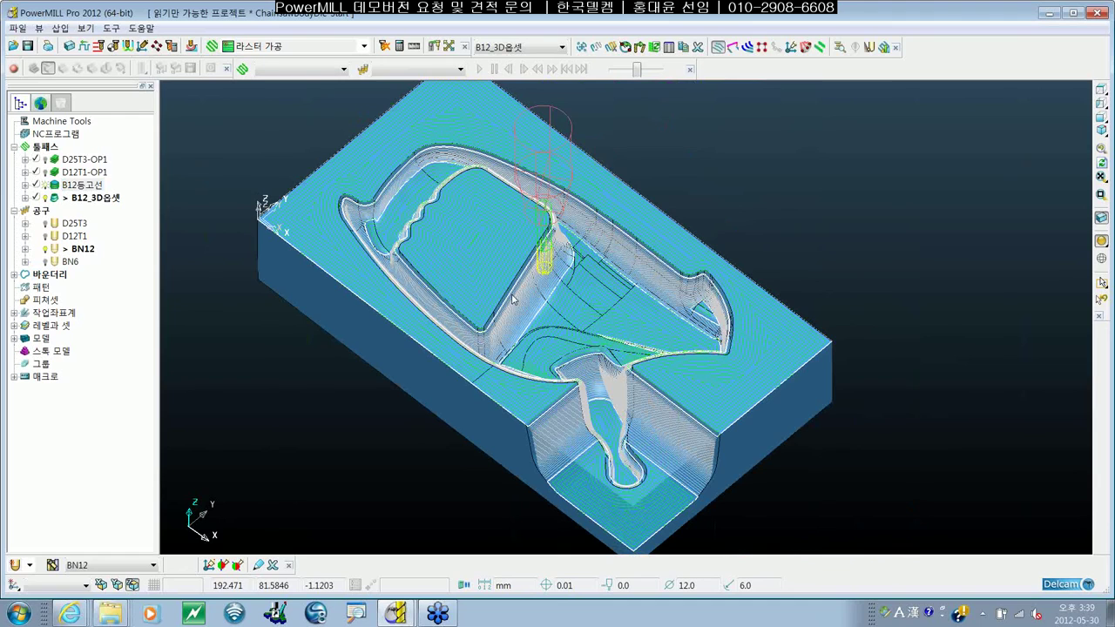
pyautogui.scroll(3, 512, 299)
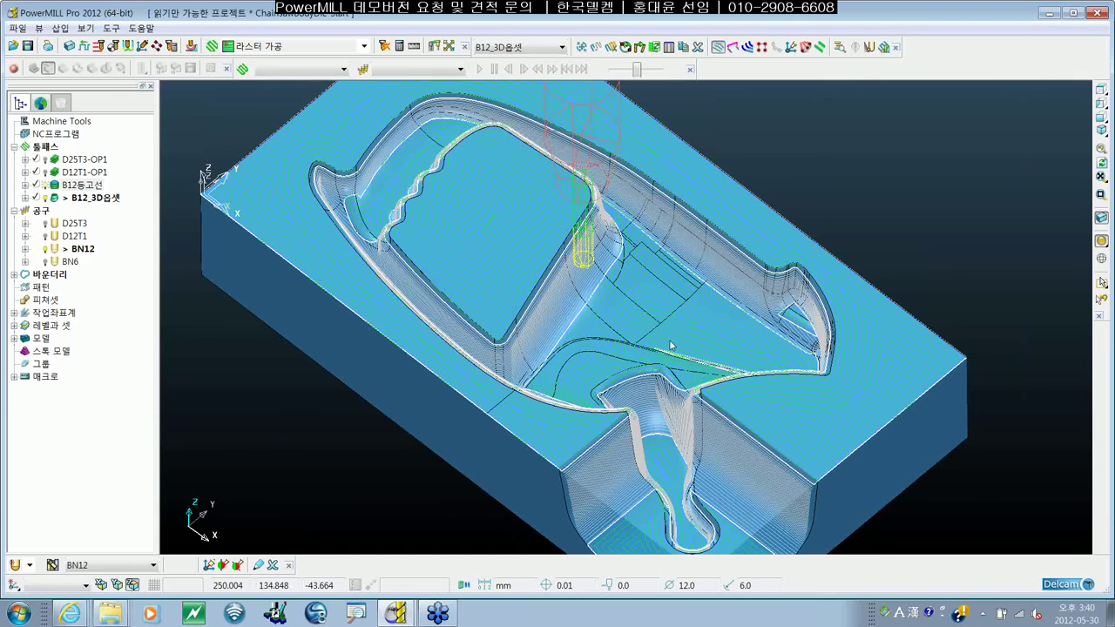
pyautogui.keyDown('shift'); pyautogui.moveTo(671, 346); pyautogui.dragTo(660, 345, button='middle'); pyautogui.keyUp('shift')
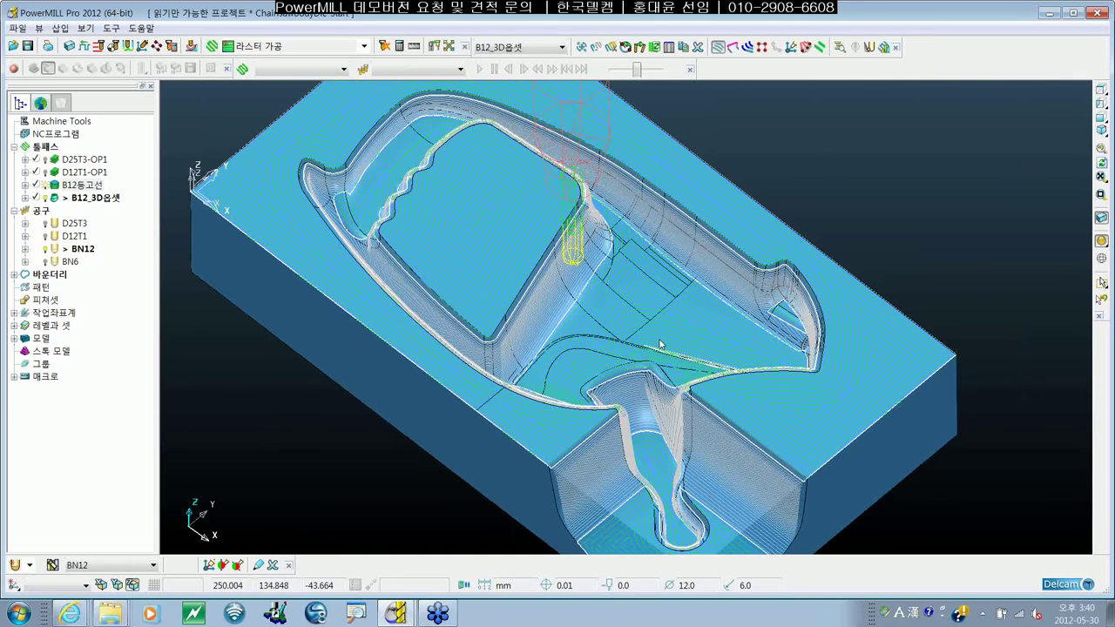
# Activate the B12등고선 toolpath briefly and deactivate it, leaving only the model and boundary in view
pyautogui.click(56, 187)
pyautogui.doubleClick(55, 185)
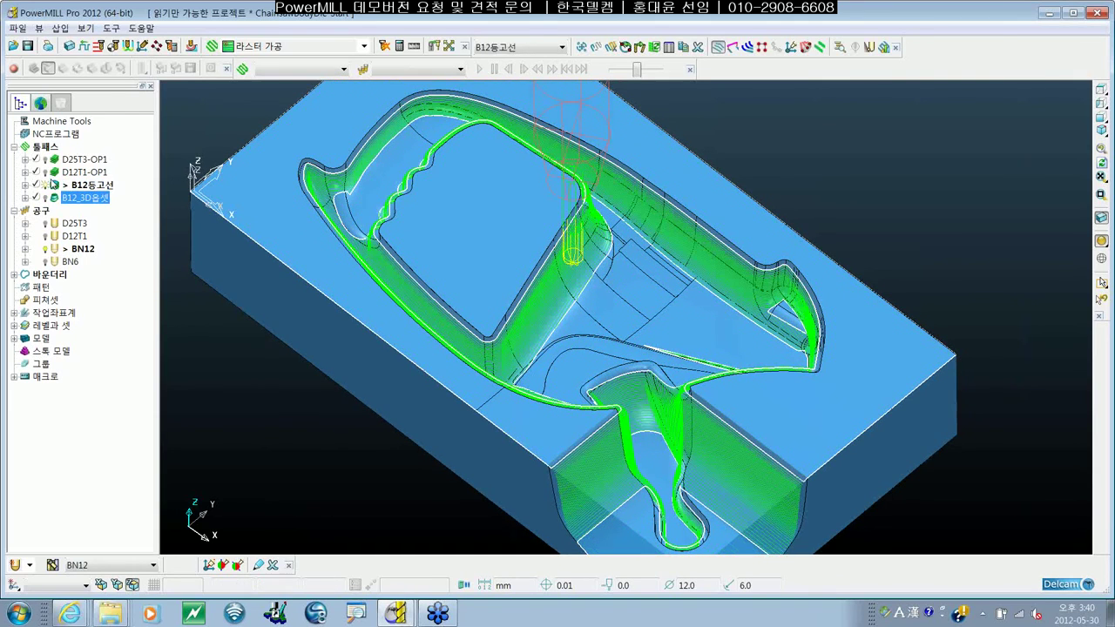
pyautogui.doubleClick(54, 186)
pyautogui.scroll(-3, 641, 332)
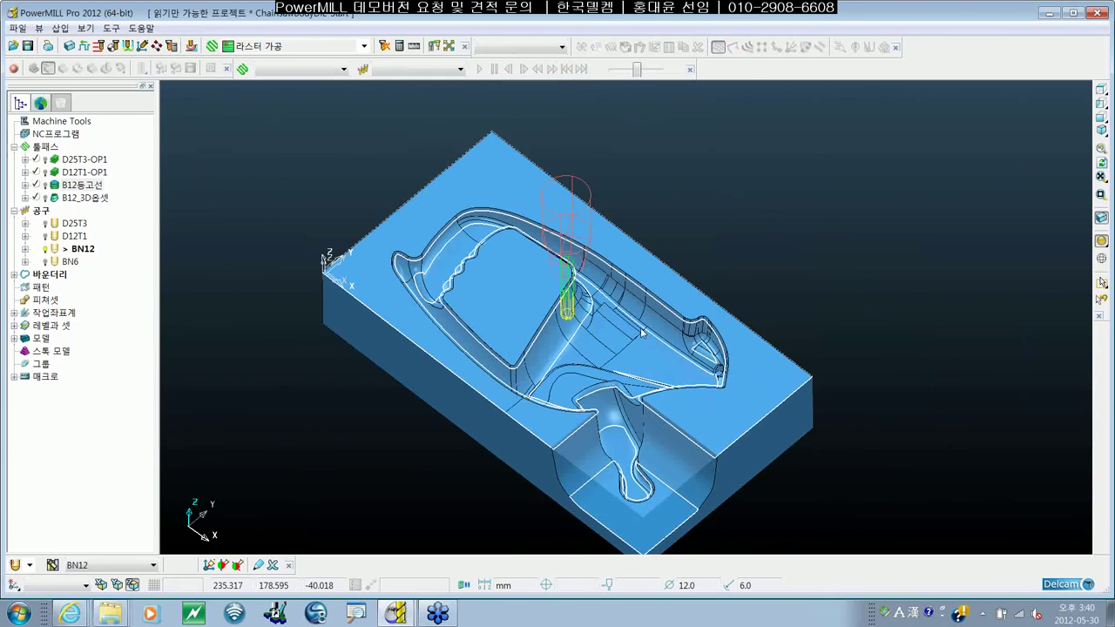
pyautogui.scroll(3, 428, 229)
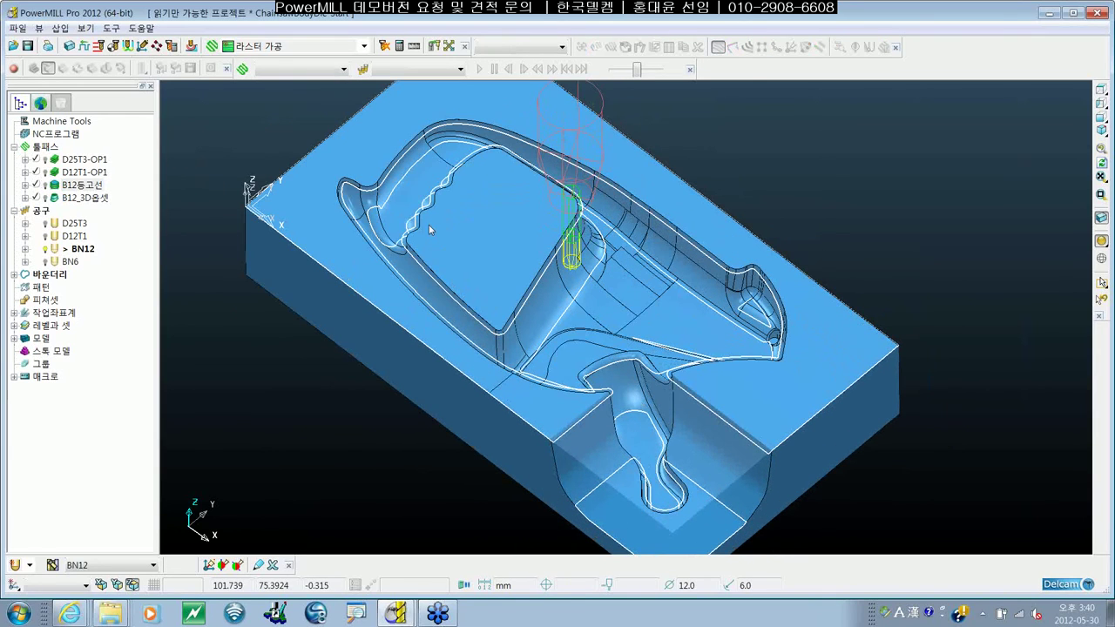
# Create a 코너 잔삭 가공 toolpath named B6_코너잔삭 using the ball nosed tool BN6
pyautogui.click(213, 46)
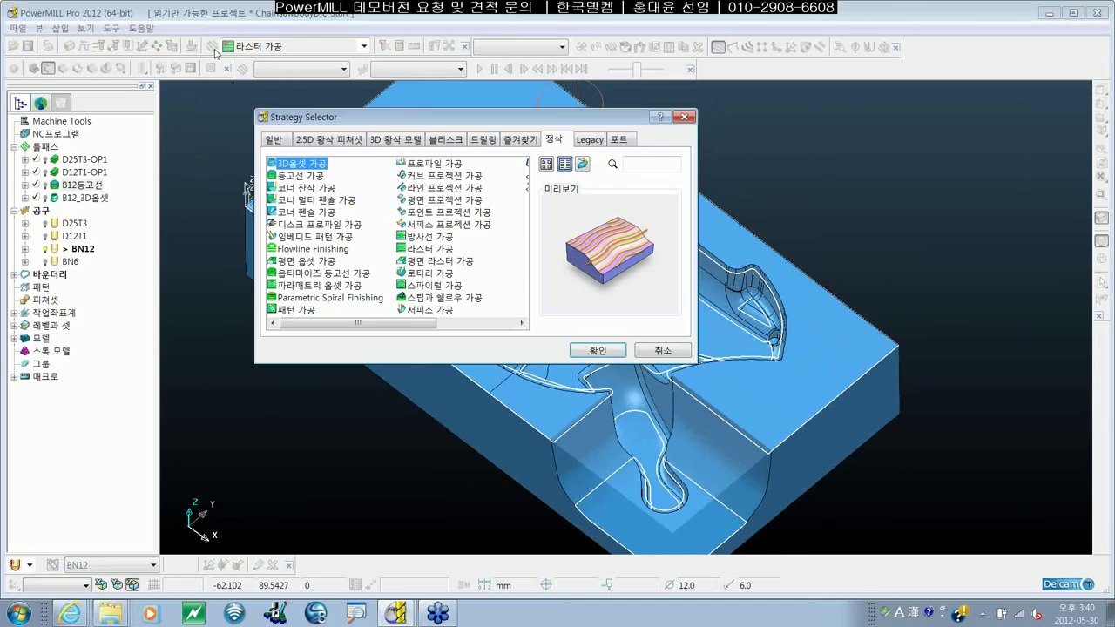
pyautogui.click(335, 189)
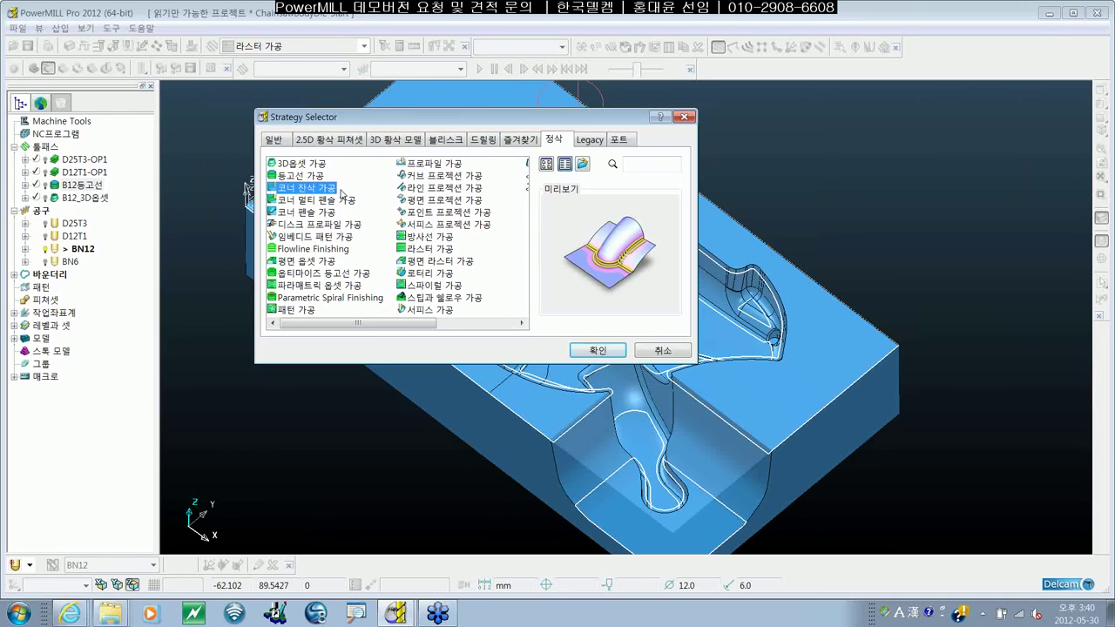
pyautogui.click(610, 351)
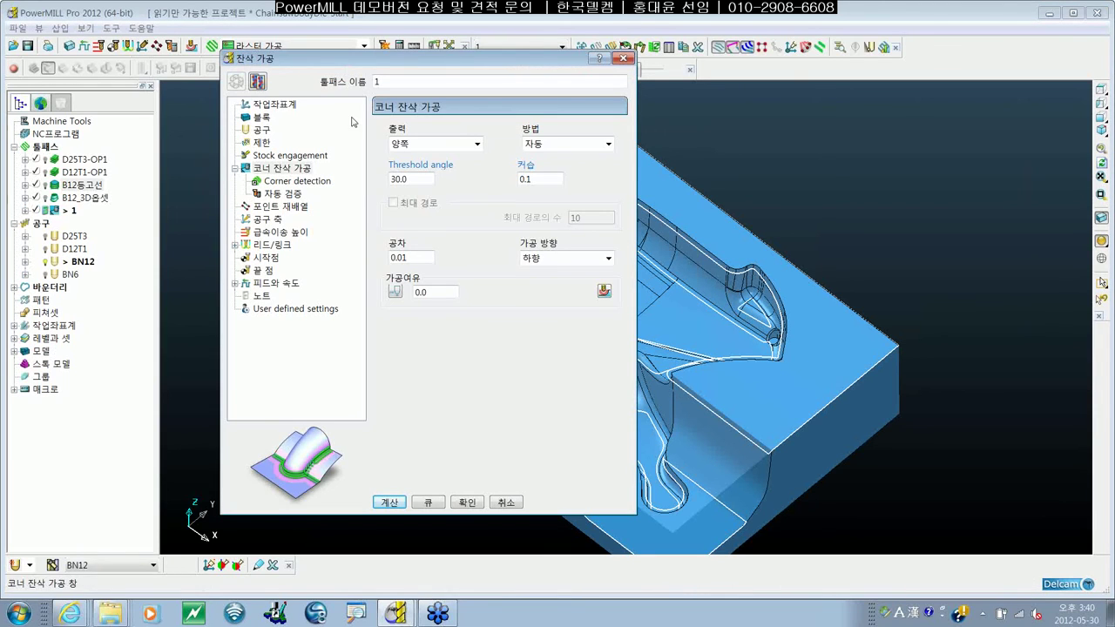
pyautogui.click(317, 83)
pyautogui.click(261, 129)
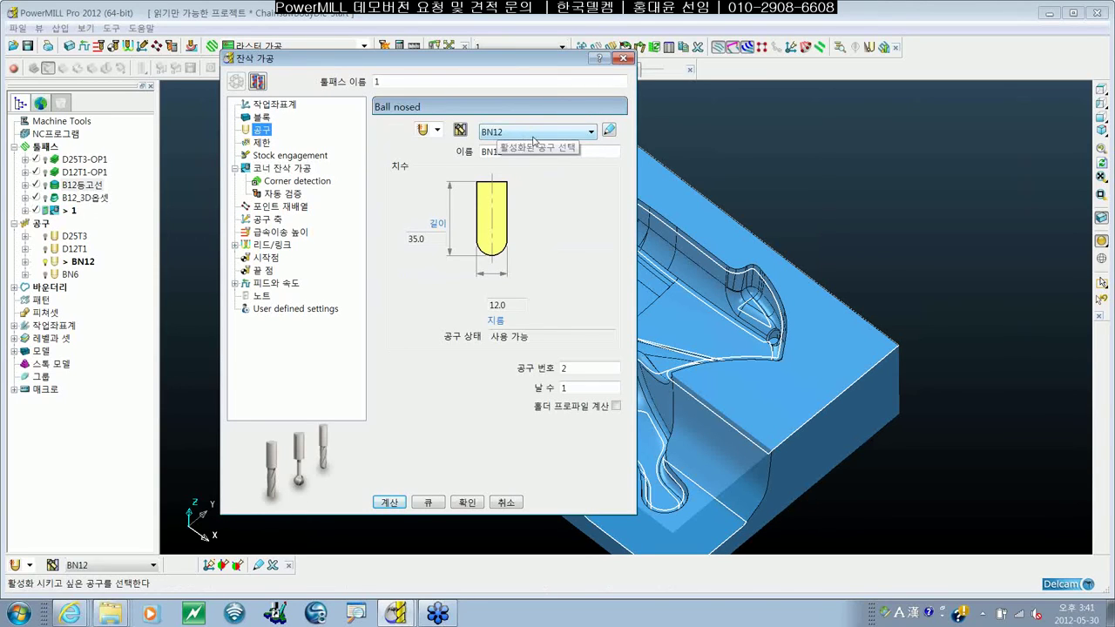
pyautogui.click(534, 137)
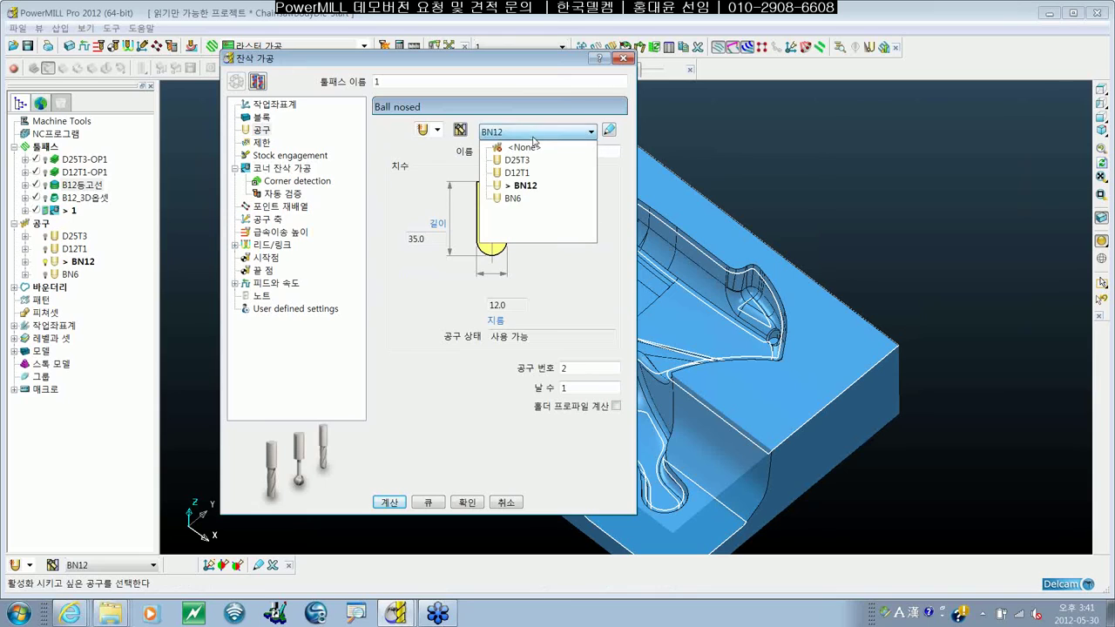
pyautogui.click(513, 198)
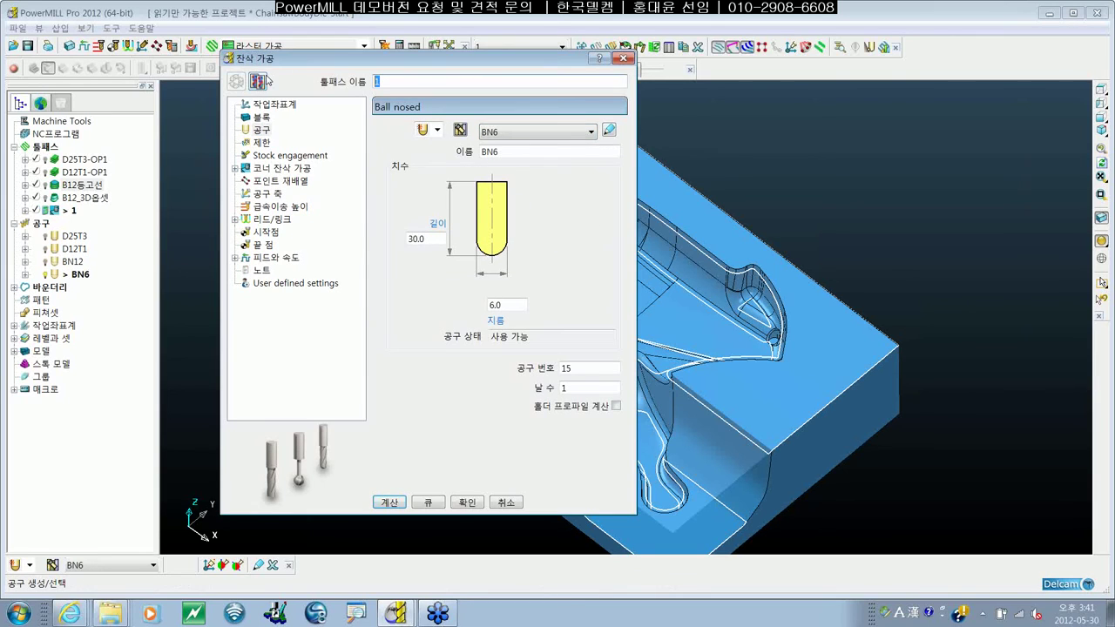
pyautogui.write('B6_코너잔삭')
# Set BN12 as the reference tool for the corner detection of B6_코너잔삭
pyautogui.click(234, 168)
pyautogui.click(297, 180)
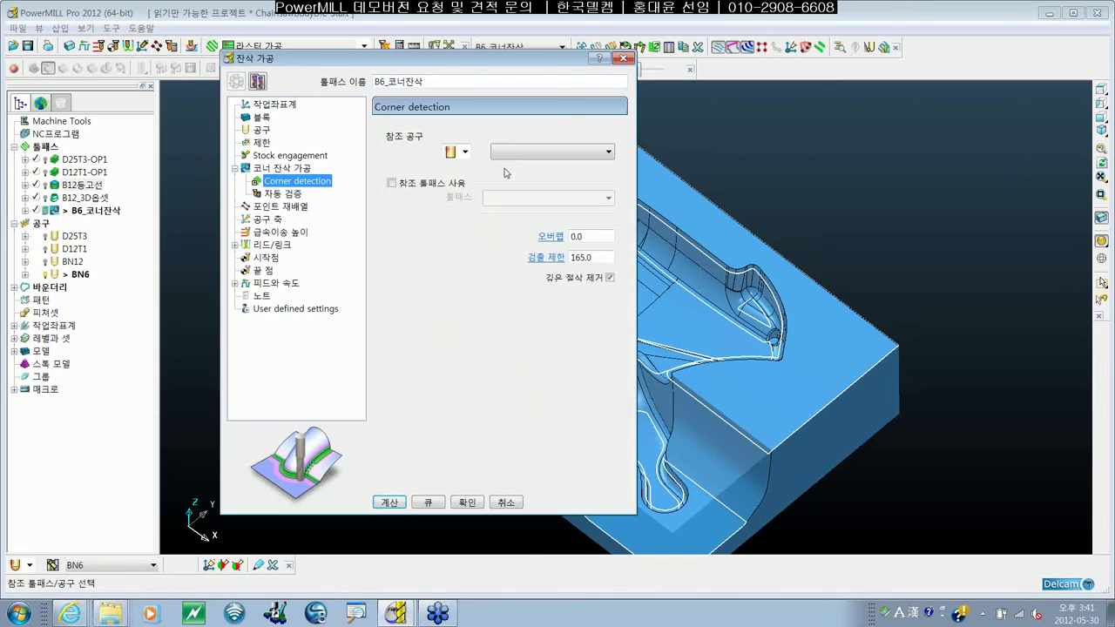
pyautogui.click(531, 154)
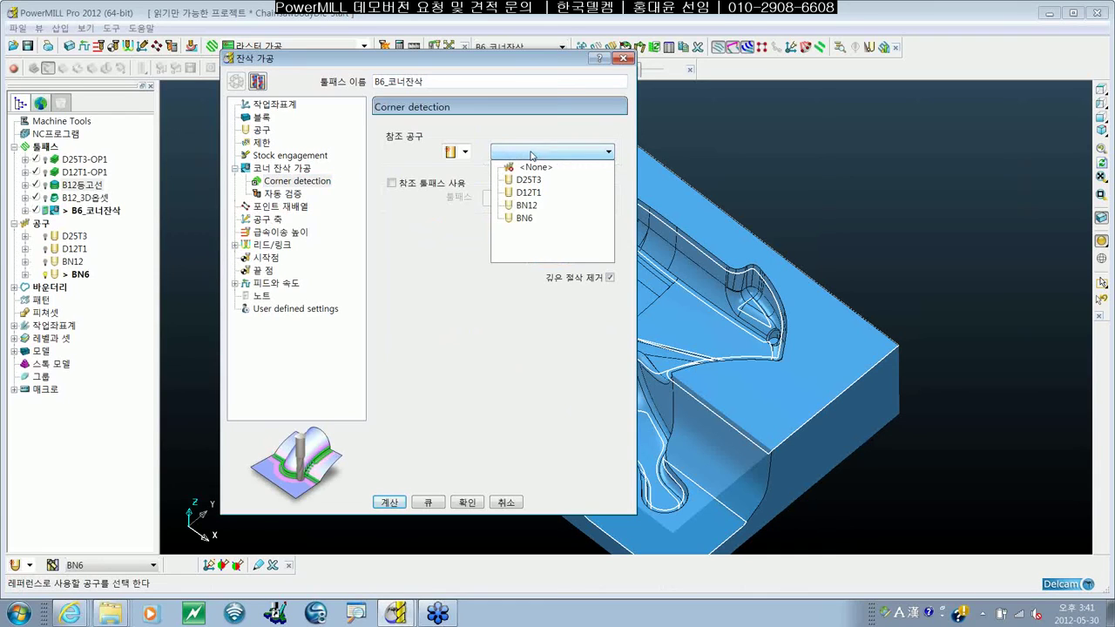
pyautogui.click(538, 206)
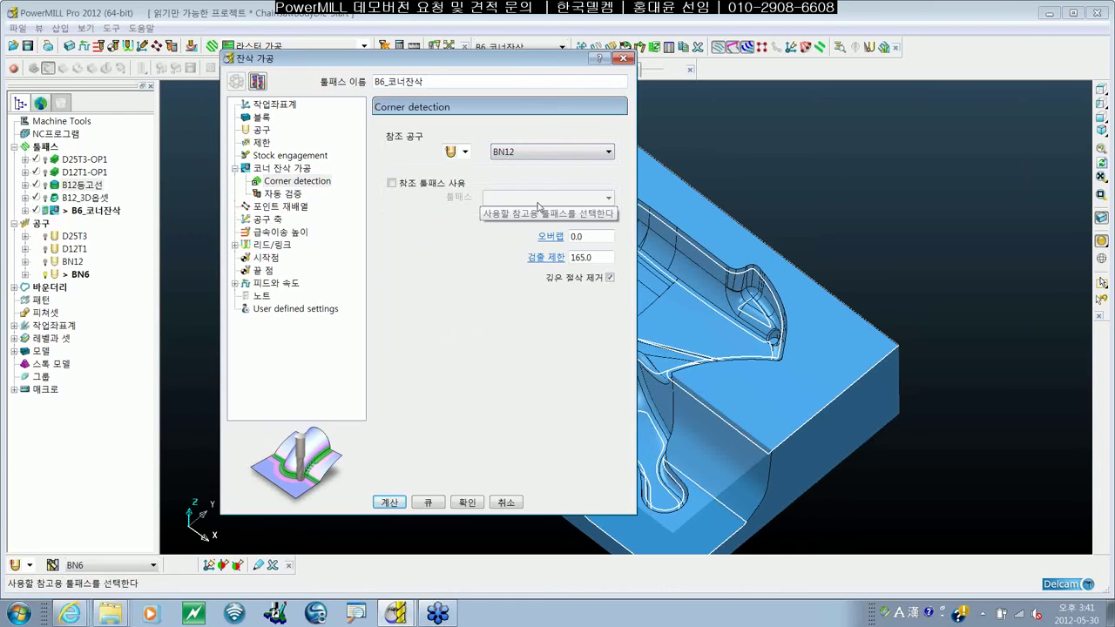
pyautogui.click(298, 169)
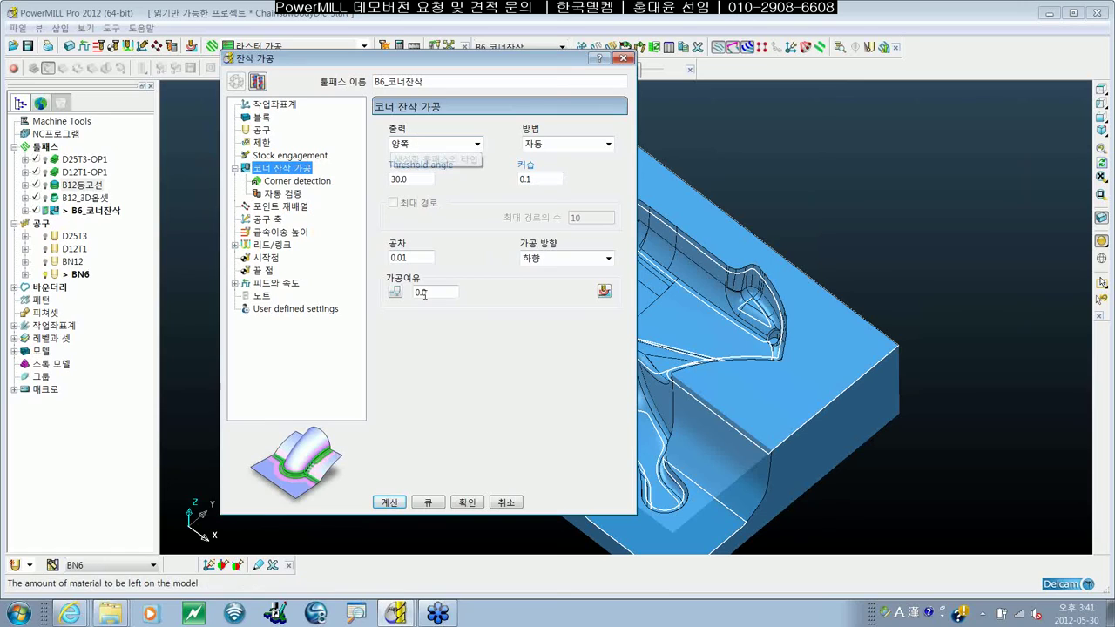
# Remove the boundary limit from B6_코너잔삭, calculate the toolpath and close its form
pyautogui.click(390, 503)
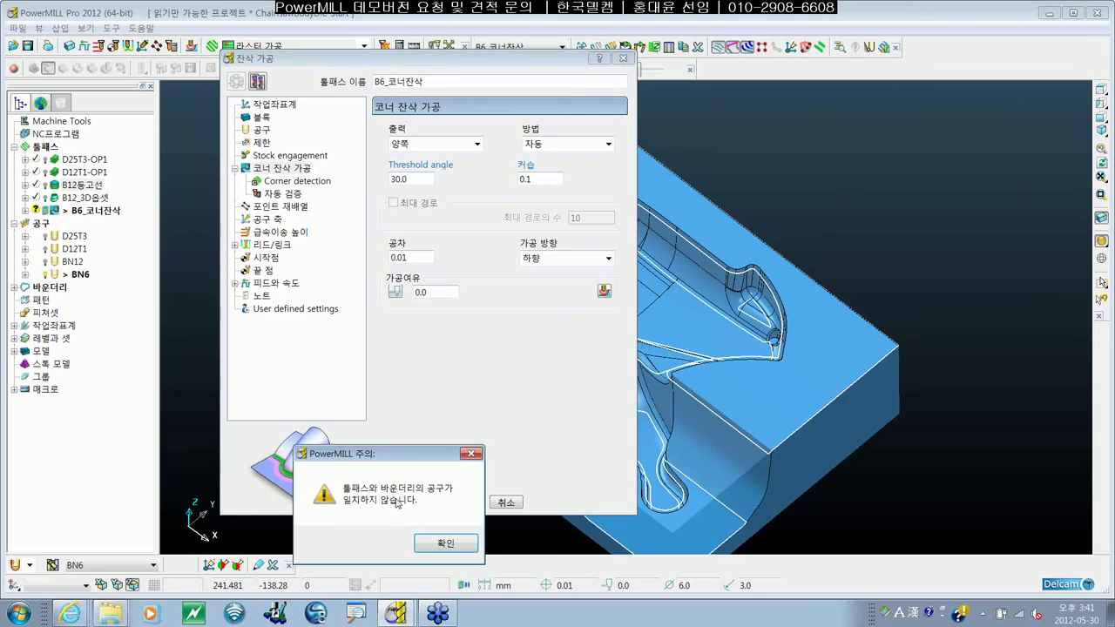
pyautogui.click(435, 544)
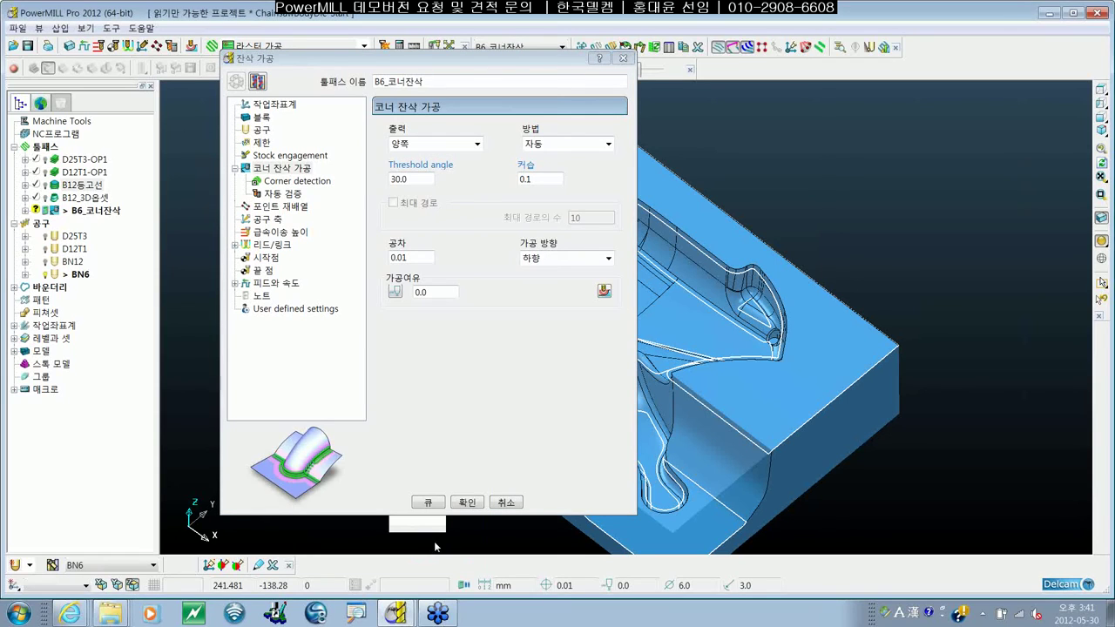
pyautogui.click(261, 142)
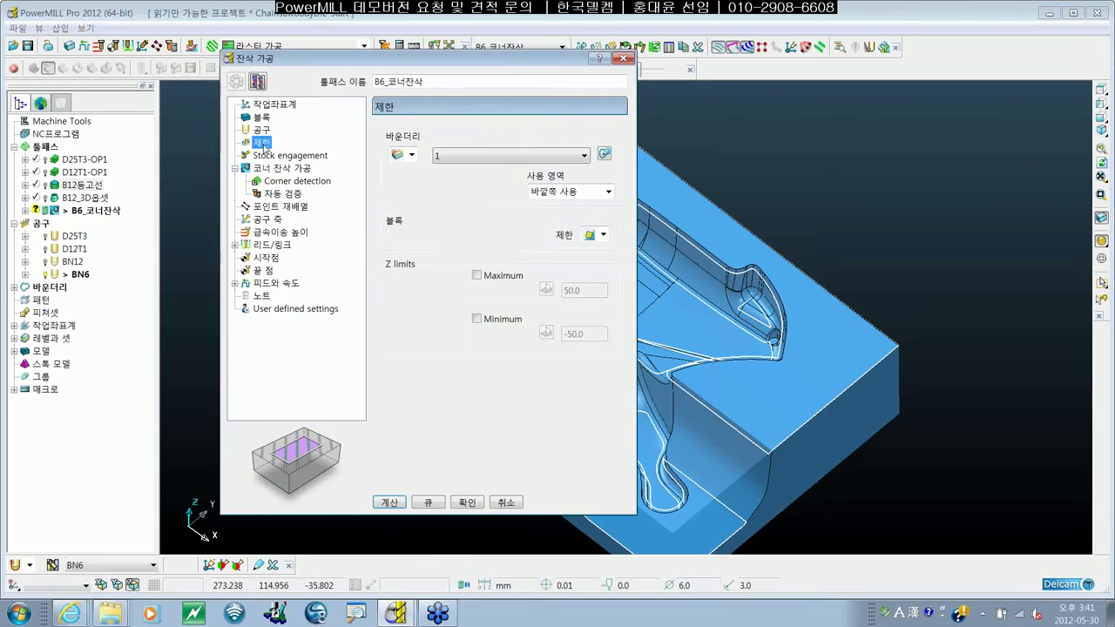
pyautogui.click(536, 154)
pyautogui.click(497, 169)
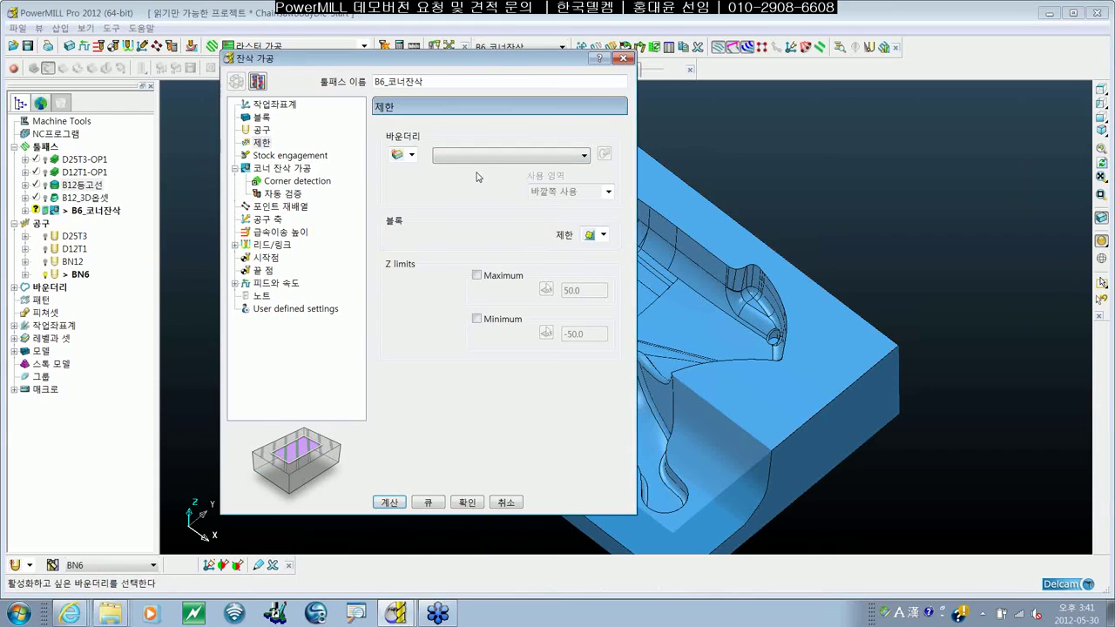
pyautogui.press('Return')
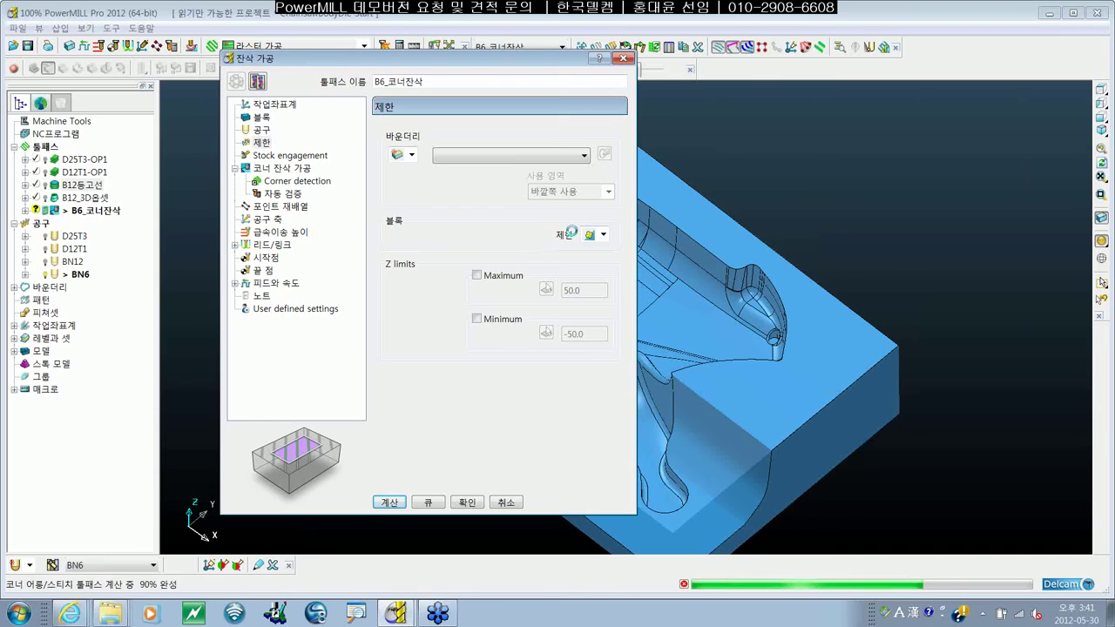
pyautogui.click(623, 58)
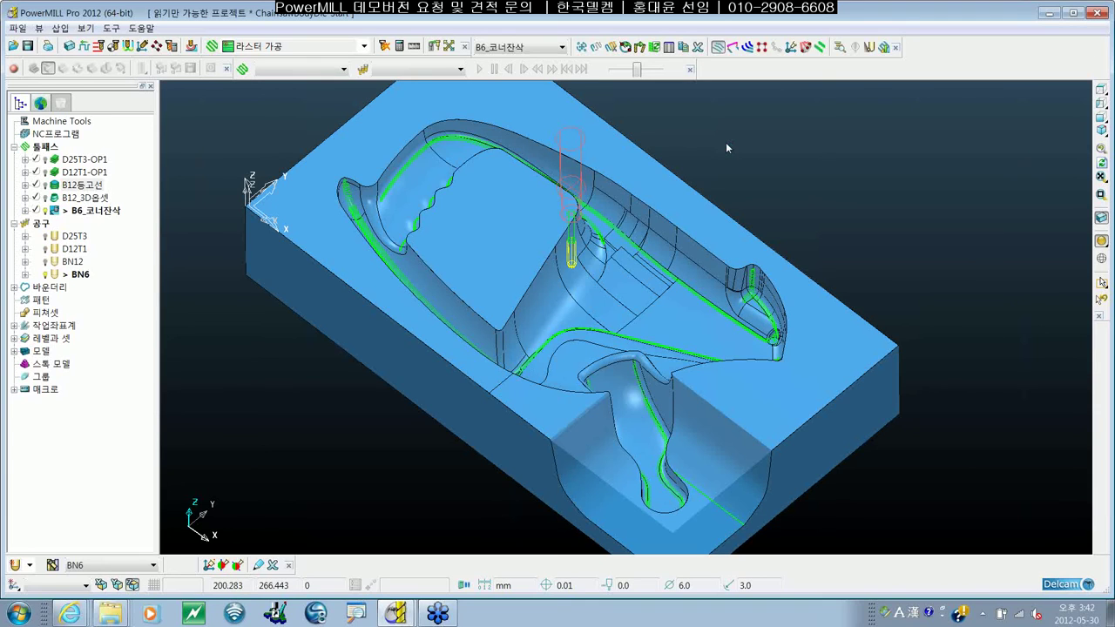
# Examine the B6_코너잔삭 toolpath closely along the inner corners of the die cavity
pyautogui.keyDown('shift'); pyautogui.moveTo(726, 144); pyautogui.dragTo(736, 158, button='middle'); pyautogui.keyUp('shift')
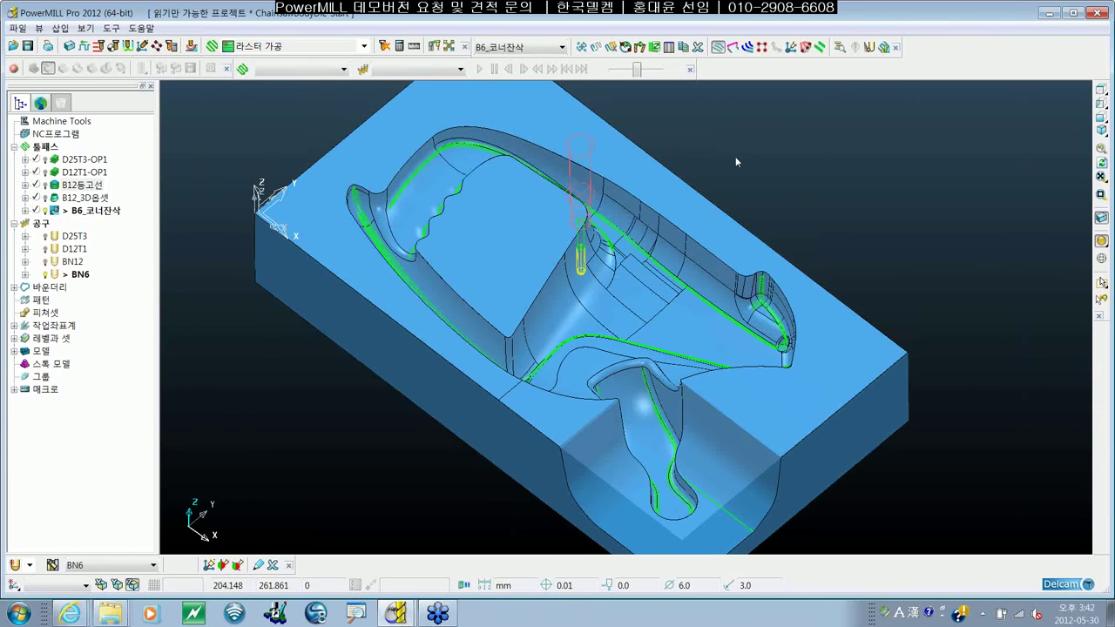
pyautogui.moveTo(691, 250); pyautogui.dragTo(449, 442, button='middle')
pyautogui.scroll(5, 505, 353)
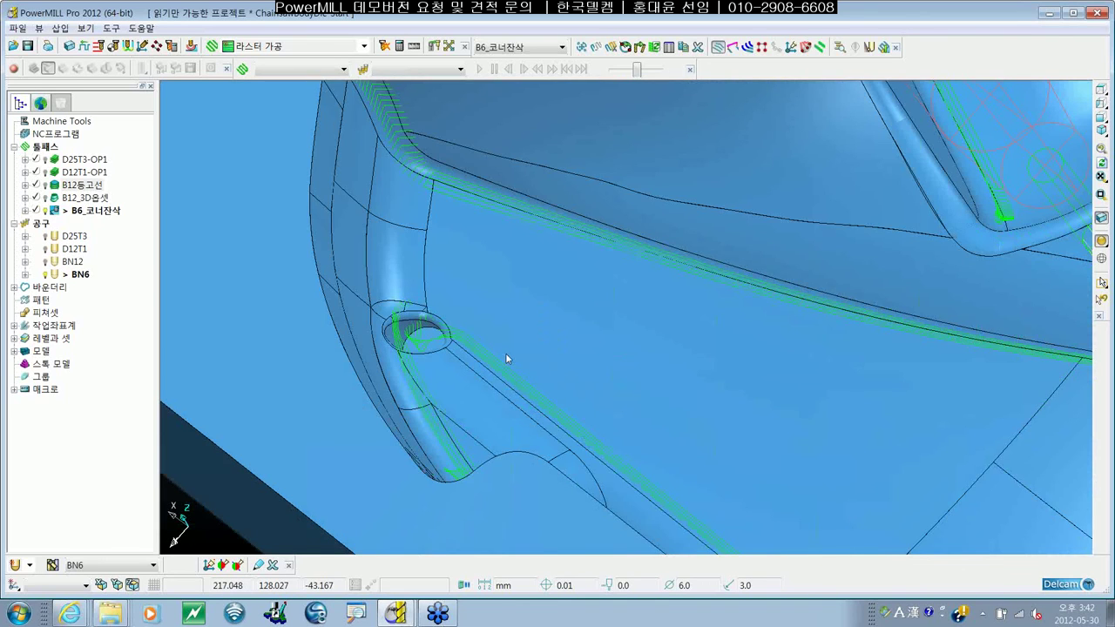
pyautogui.scroll(-3, 487, 353)
pyautogui.scroll(2, 706, 347)
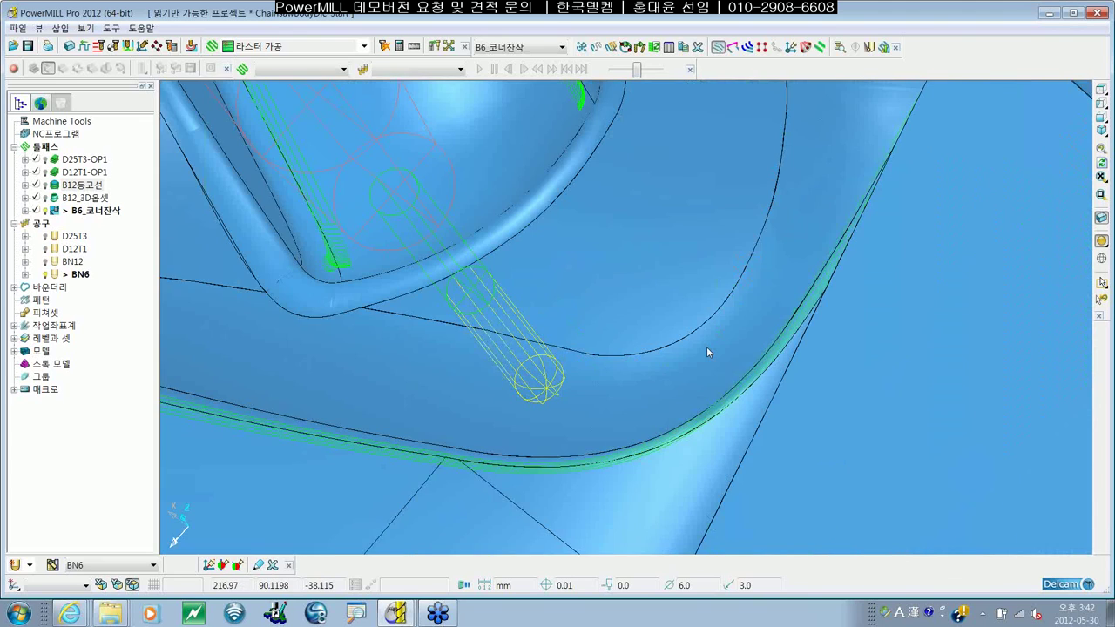
pyautogui.scroll(-6, 1012, 414)
pyautogui.moveTo(1012, 414); pyautogui.dragTo(741, 399, button='middle')
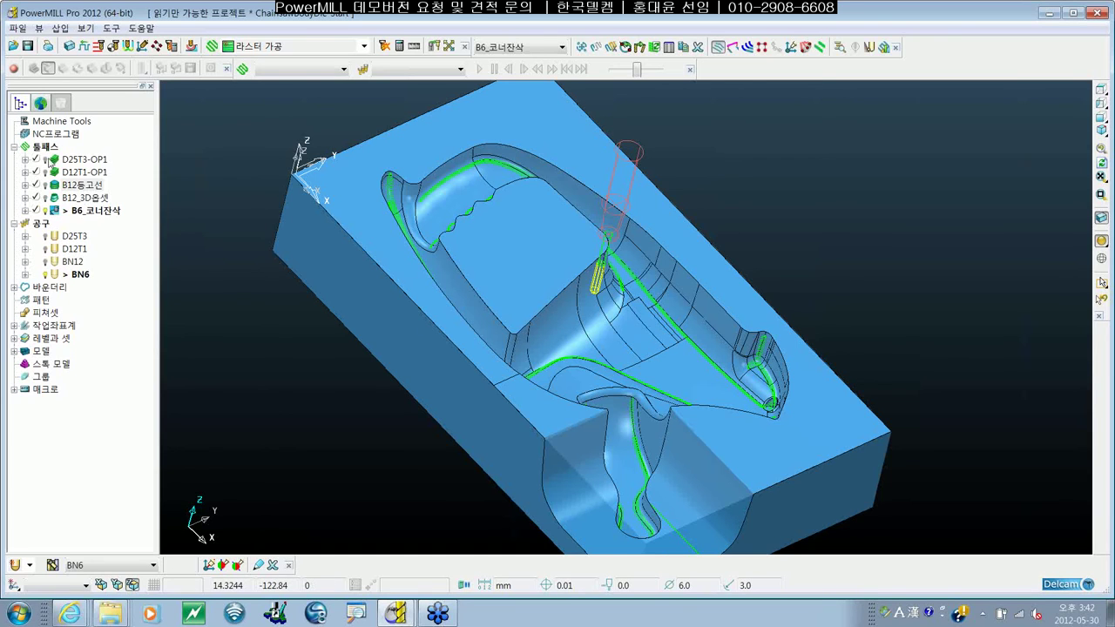
# Display the four earlier toolpaths together with B6_코너잔삭 to review the die's coverage, and clear all toolpaths from view
pyautogui.click(42, 159)
pyautogui.click(43, 171)
pyautogui.click(43, 185)
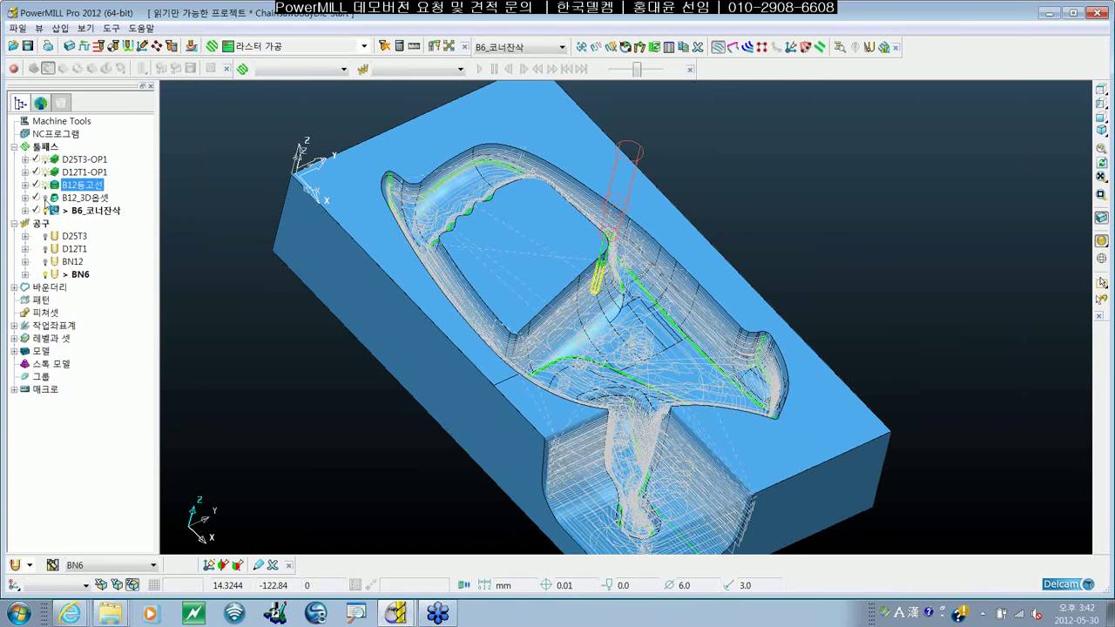
pyautogui.click(43, 197)
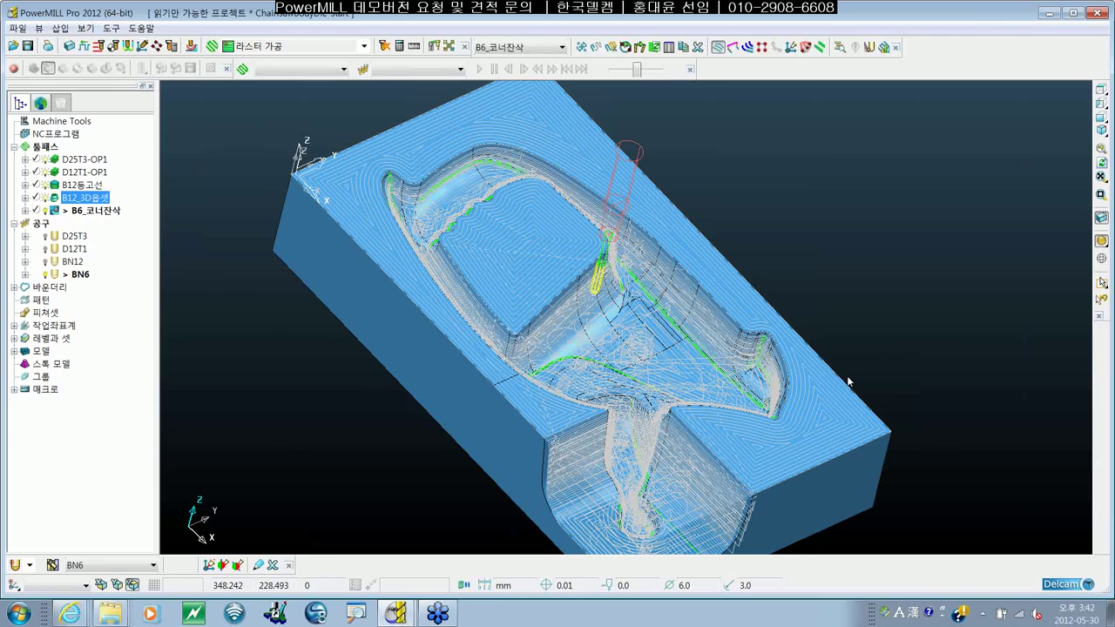
pyautogui.moveTo(849, 381)
pyautogui.mouseDown(button='middle')
pyautogui.moveTo(605, 386)
pyautogui.moveTo(624, 357)
pyautogui.moveTo(515, 341)
pyautogui.mouseUp(button='middle')
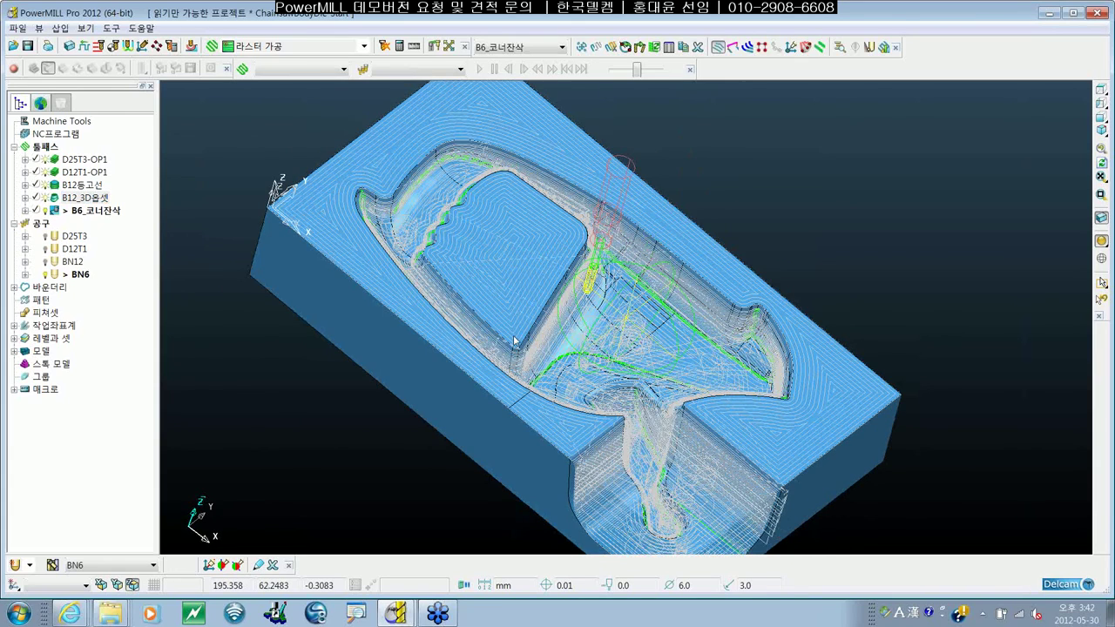
pyautogui.click(45, 198)
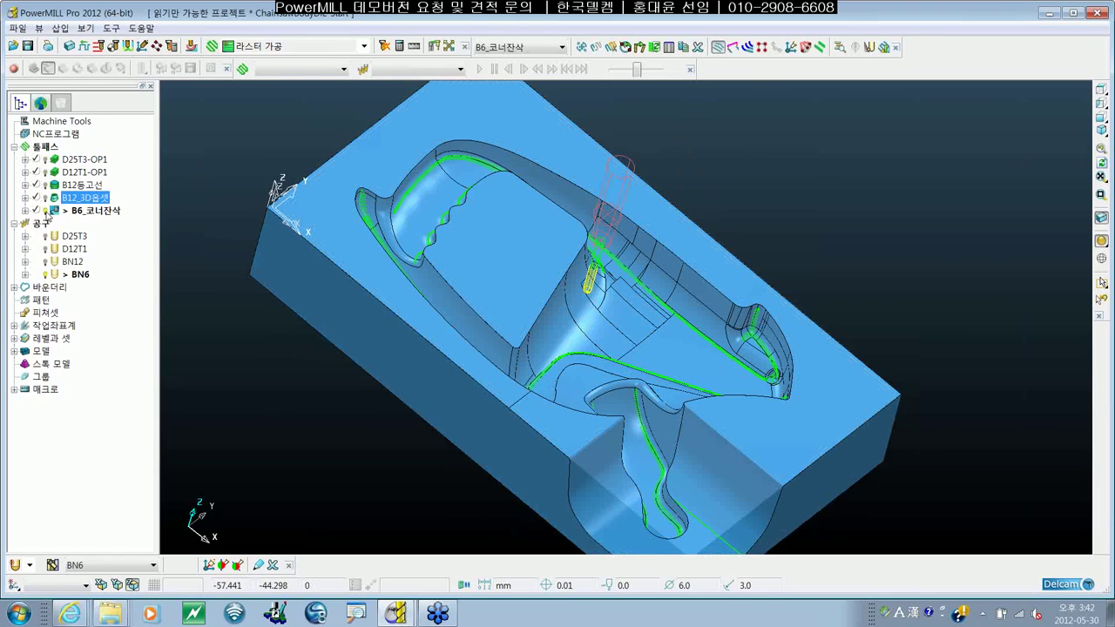
pyautogui.click(46, 211)
pyautogui.moveTo(610, 393); pyautogui.dragTo(207, 233, button='middle')
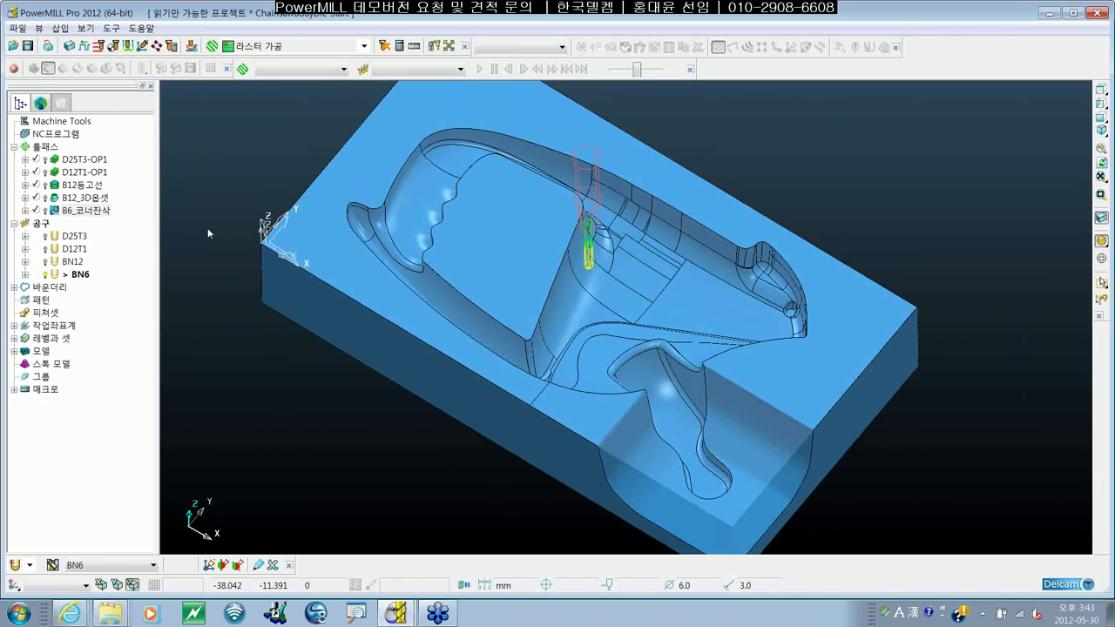
# Reactivate B6_코너잔삭, make its settings editable and review the 방법 options, keeping 자동
pyautogui.click(102, 211)
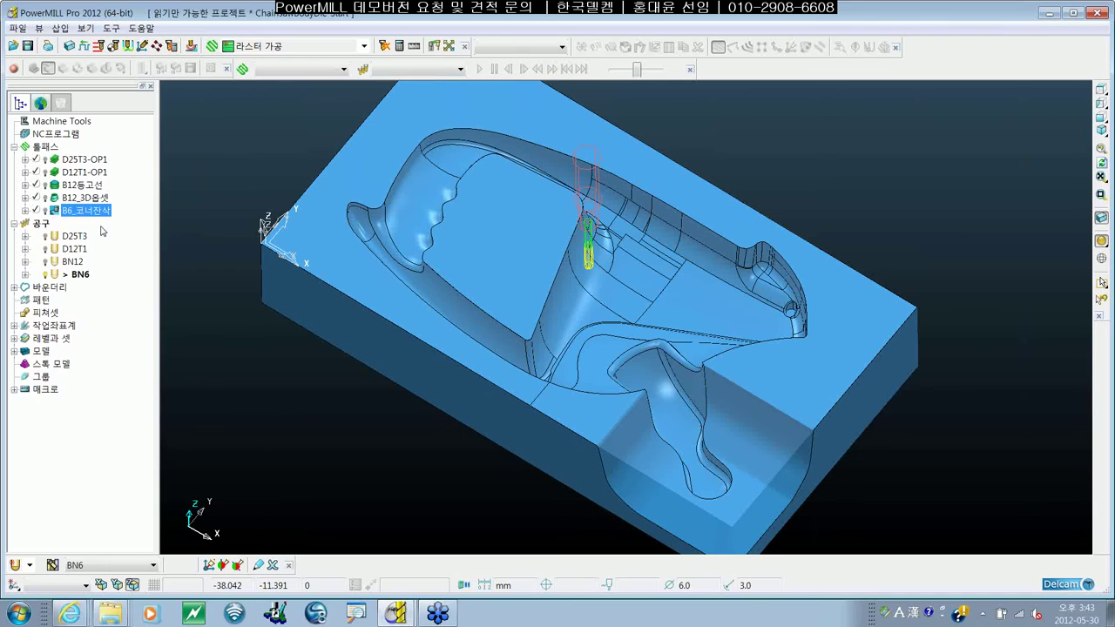
pyautogui.rightClick(94, 215)
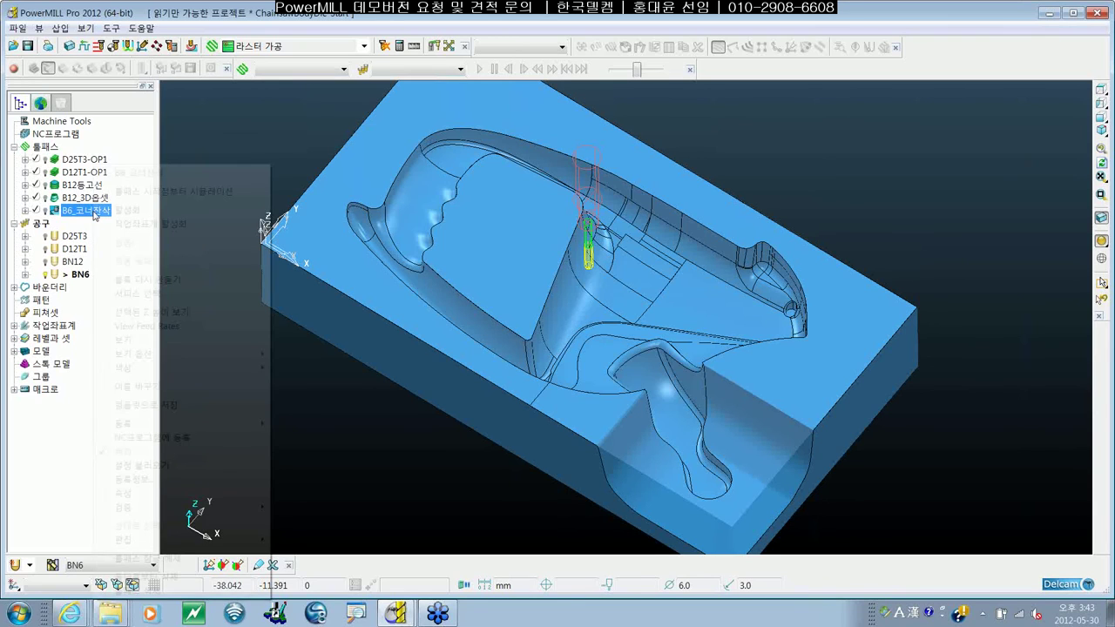
pyautogui.click(109, 211)
pyautogui.rightClick(58, 216)
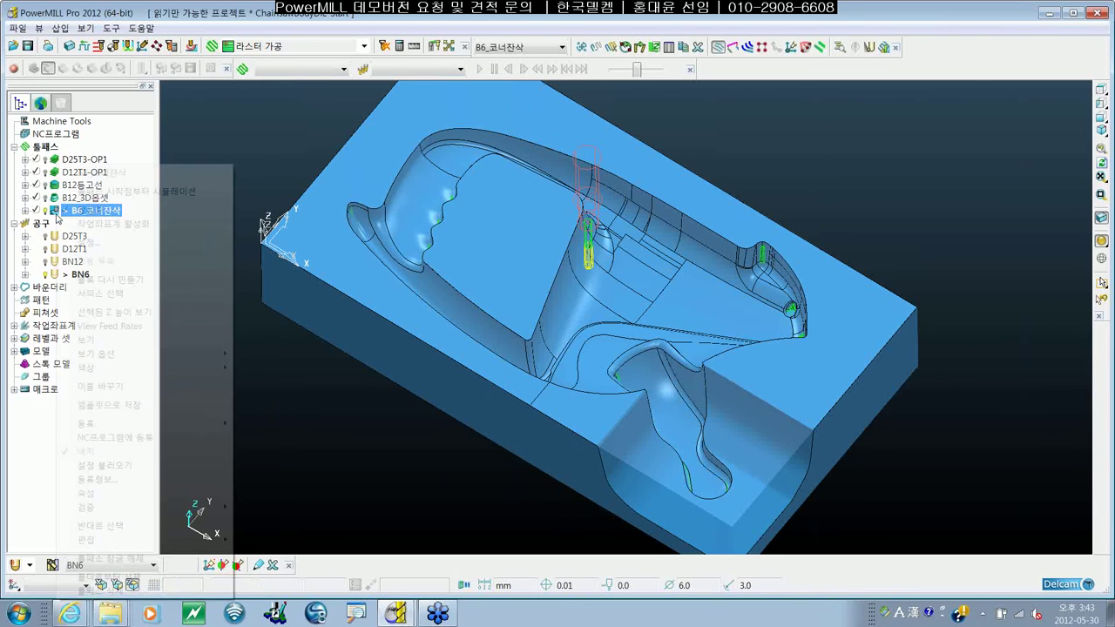
pyautogui.press('Escape')
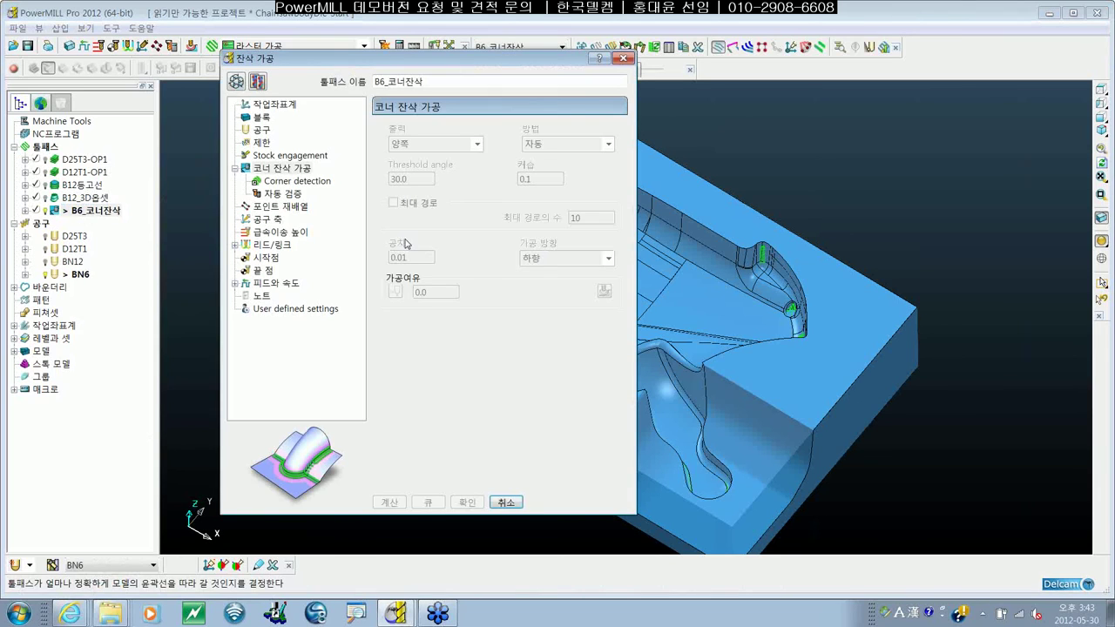
pyautogui.click(236, 81)
pyautogui.click(607, 144)
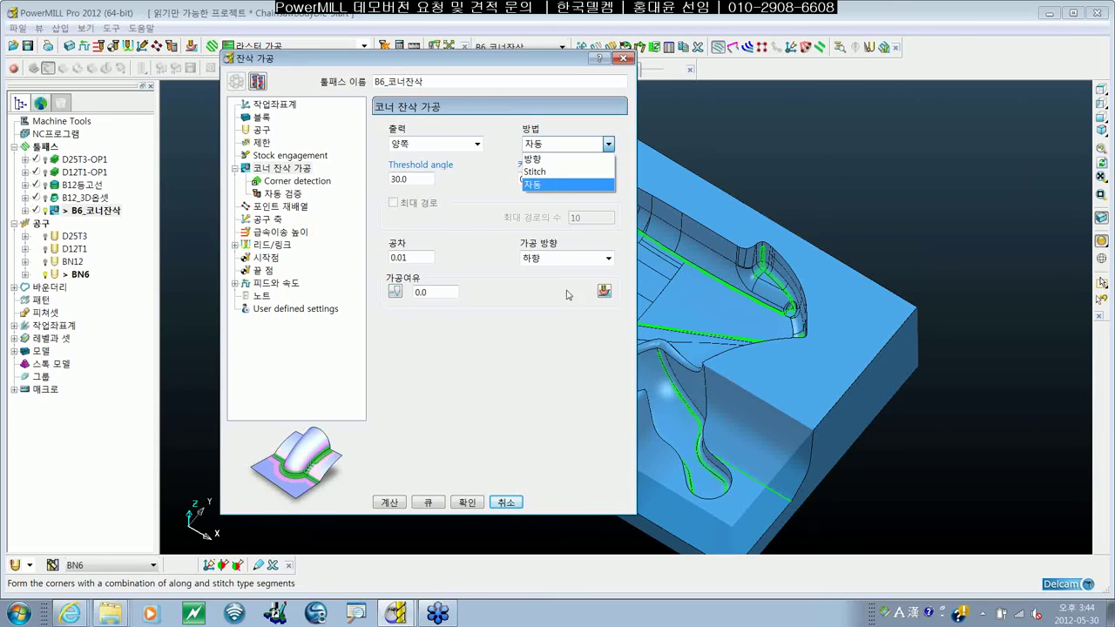
pyautogui.click(533, 184)
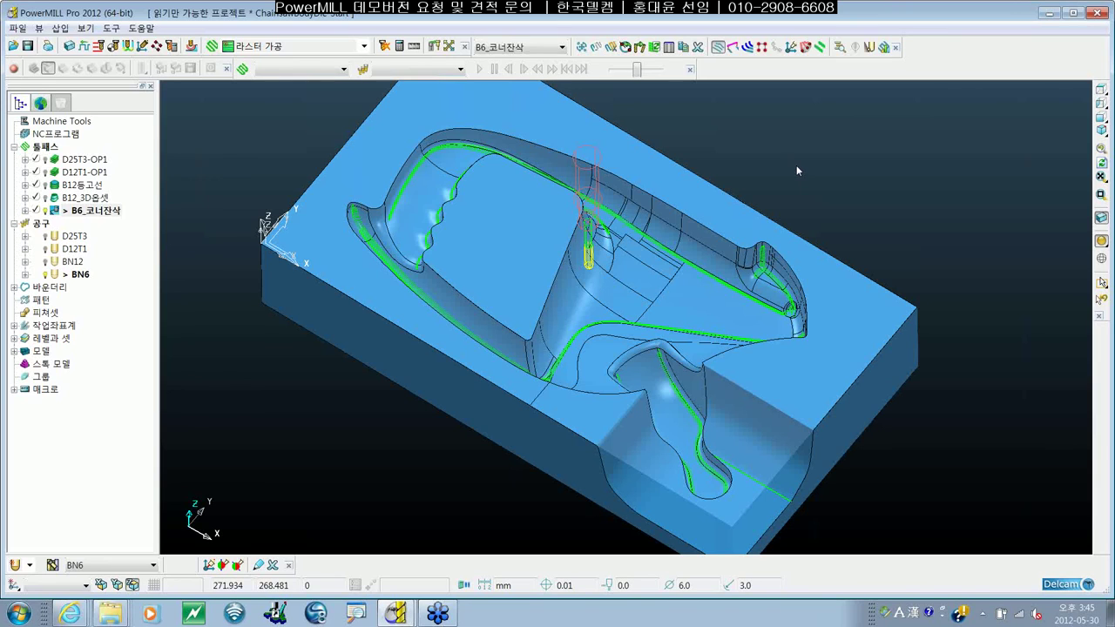
# Delete everything in the current die project to start from an empty session
pyautogui.rightClick(830, 178)
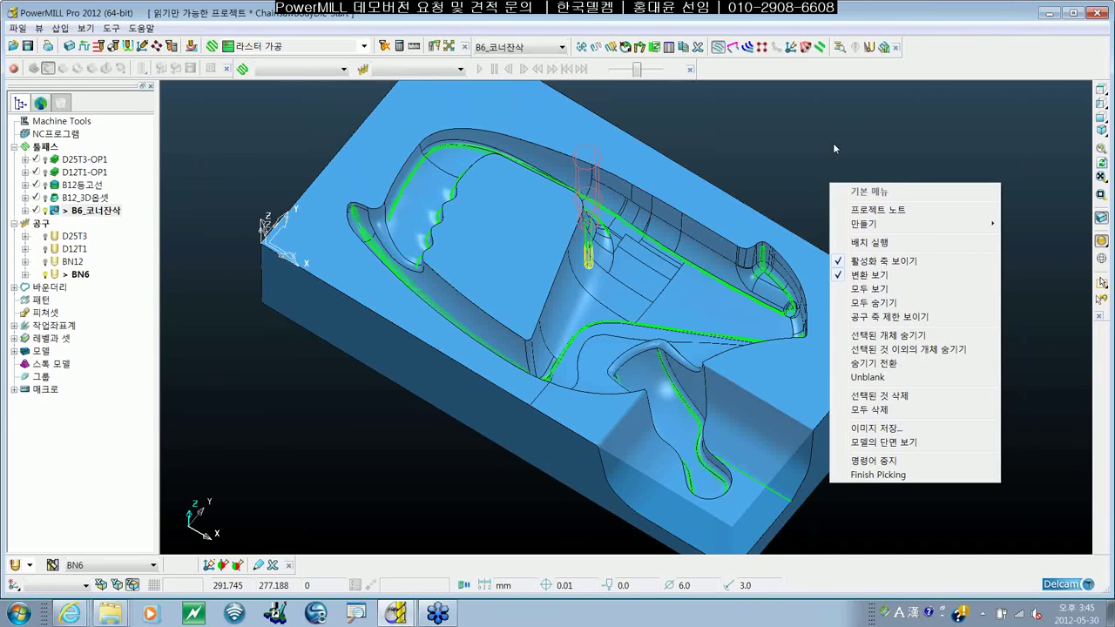
pyautogui.click(902, 411)
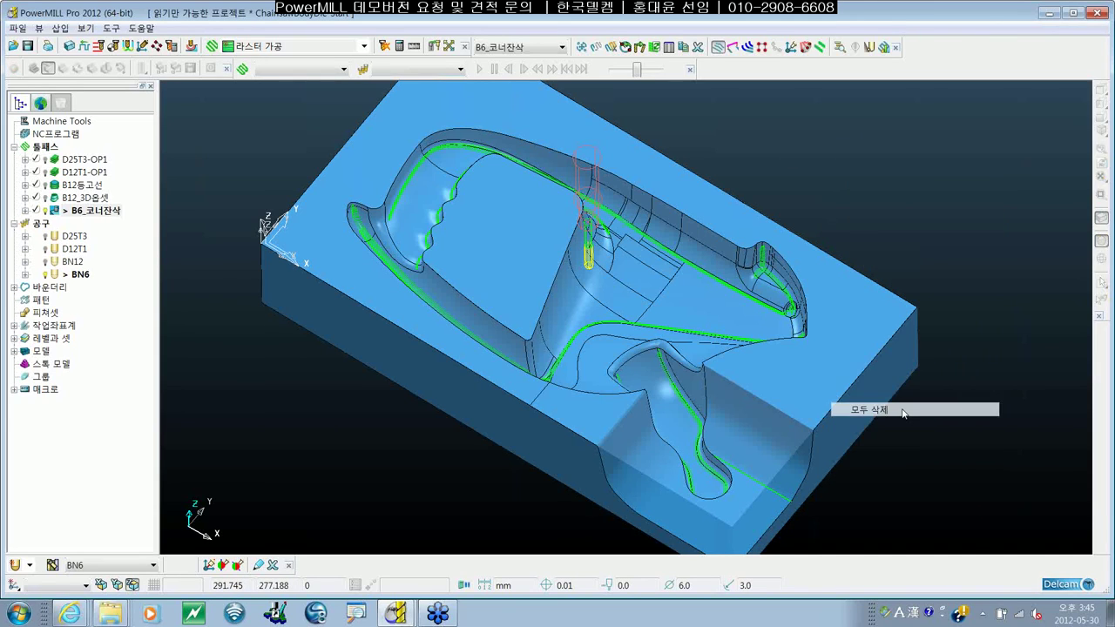
pyautogui.click(911, 449)
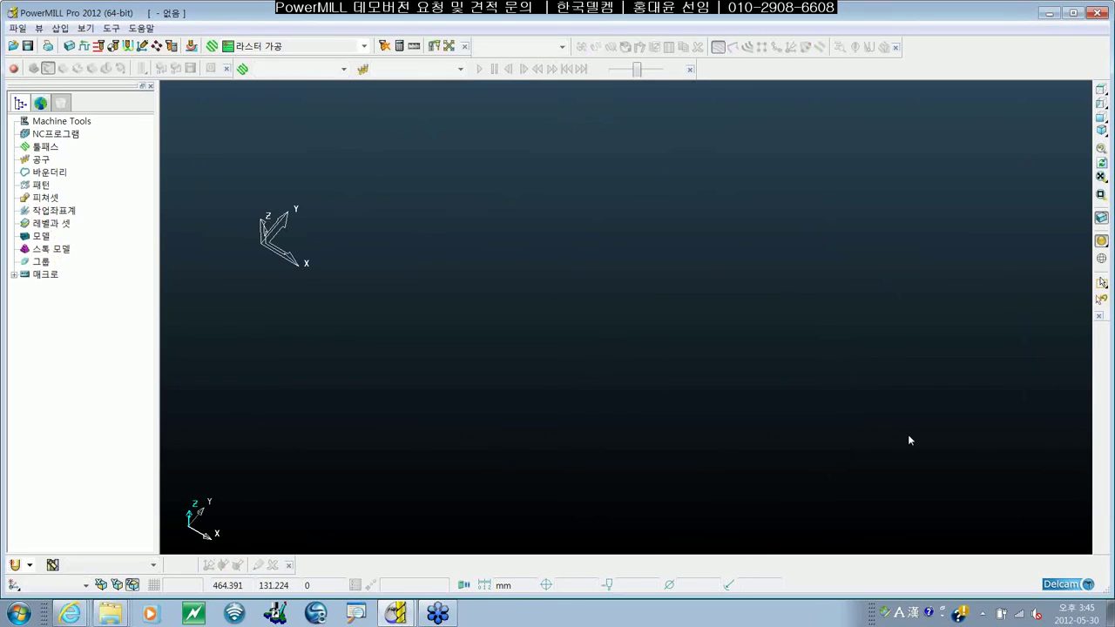
pyautogui.click(112, 27)
pyautogui.click(130, 59)
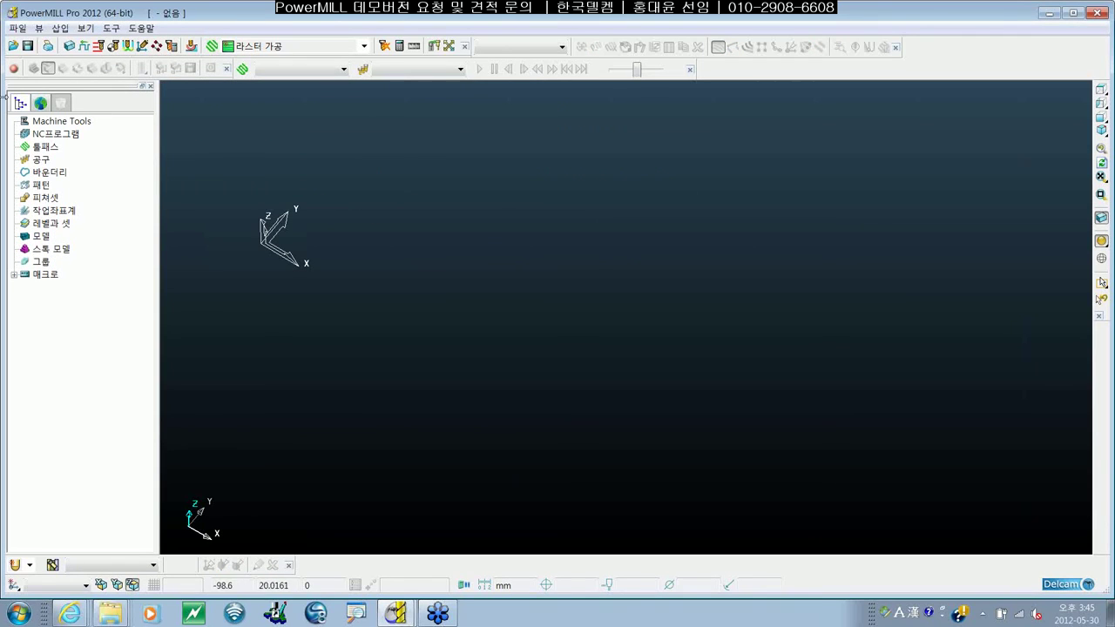
# Import the curved, rounded body with a pocket in its top from the example Models folder
pyautogui.click(17, 29)
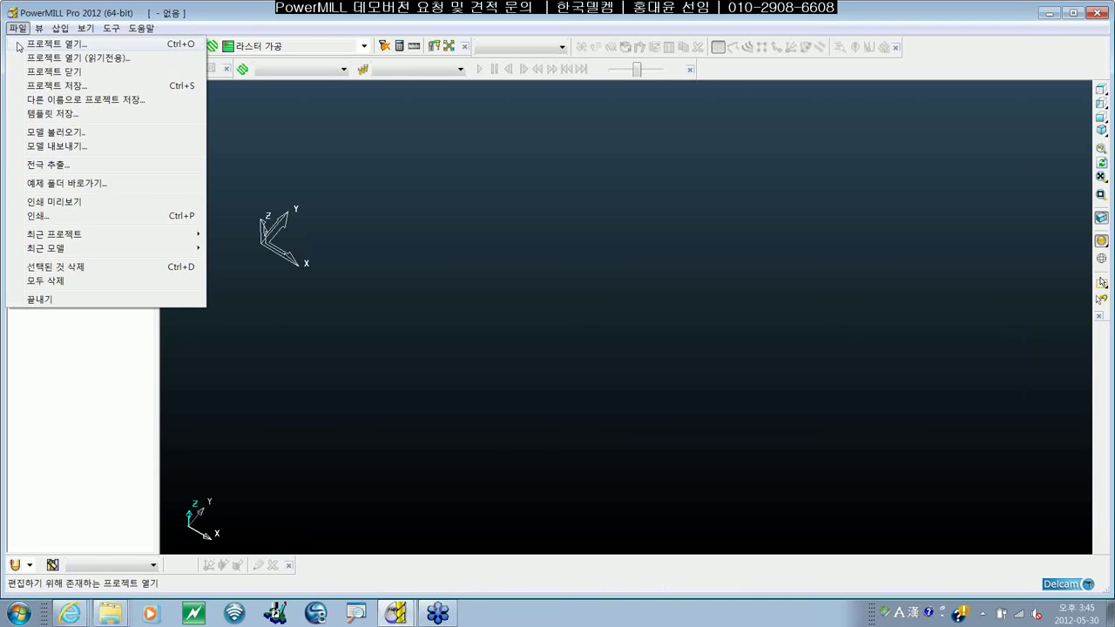
pyautogui.click(53, 133)
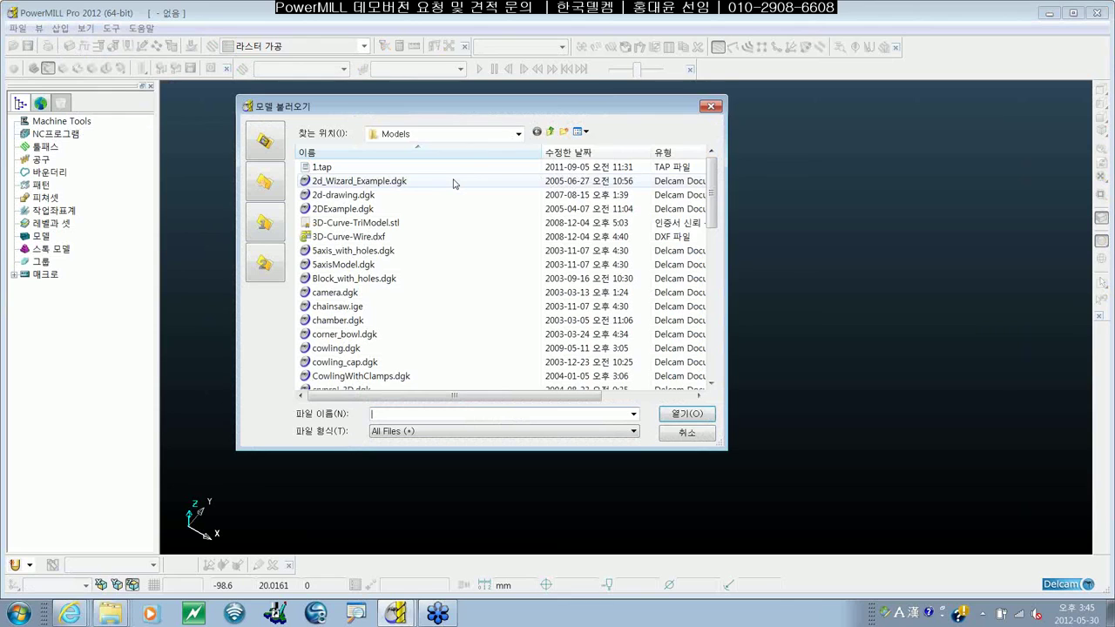
pyautogui.doubleClick(454, 183)
pyautogui.click(1101, 130)
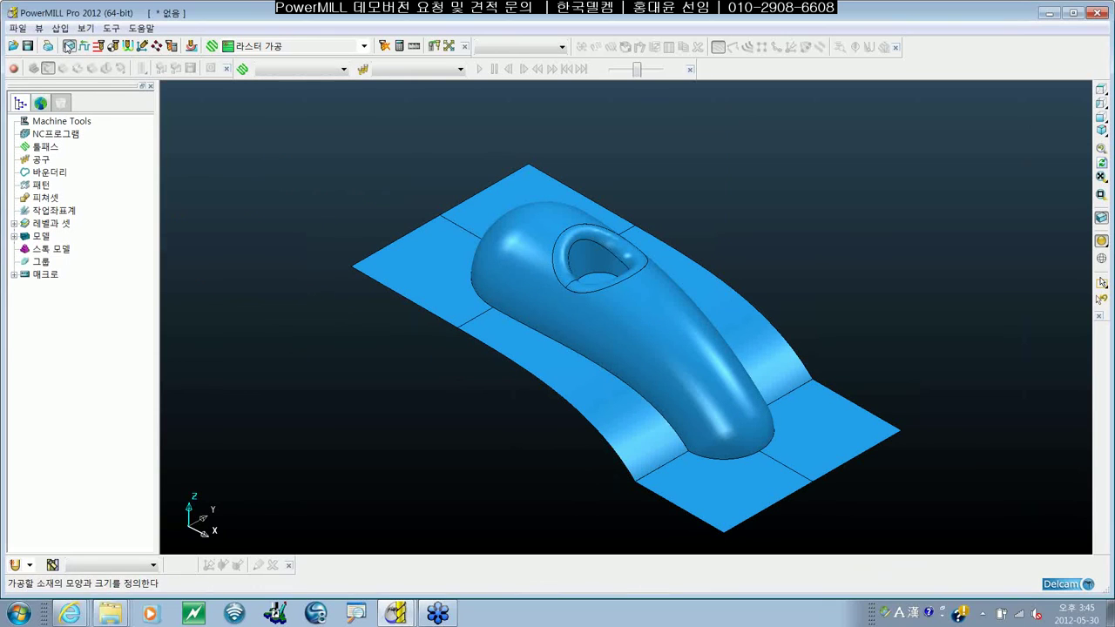
# Calculate a box block from the limits of the imported model and accept it
pyautogui.click(99, 45)
pyautogui.click(416, 388)
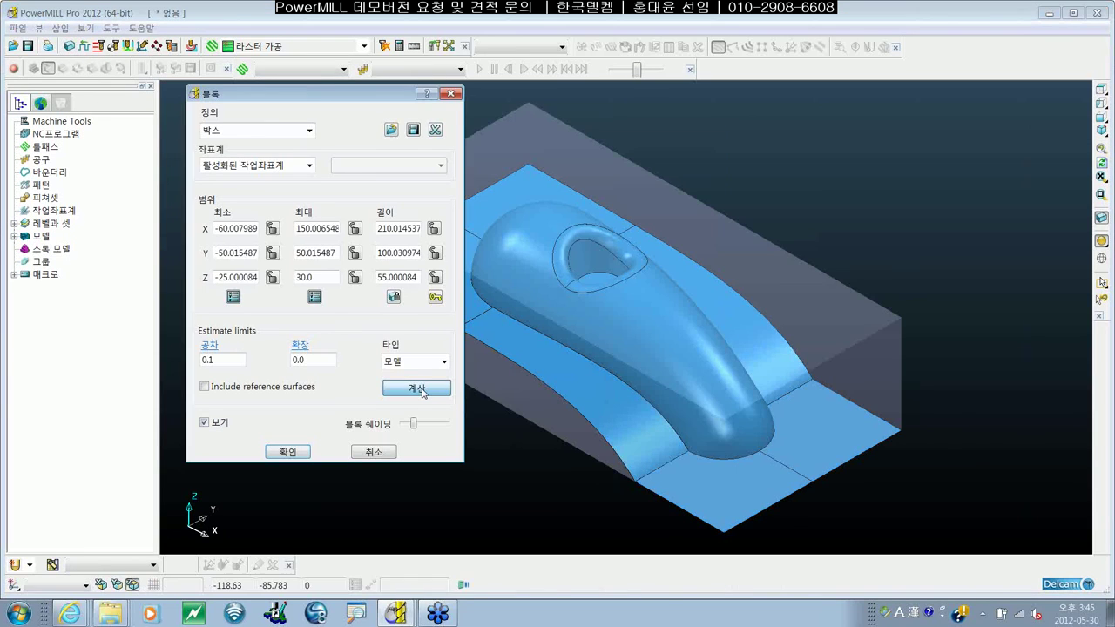
pyautogui.click(298, 446)
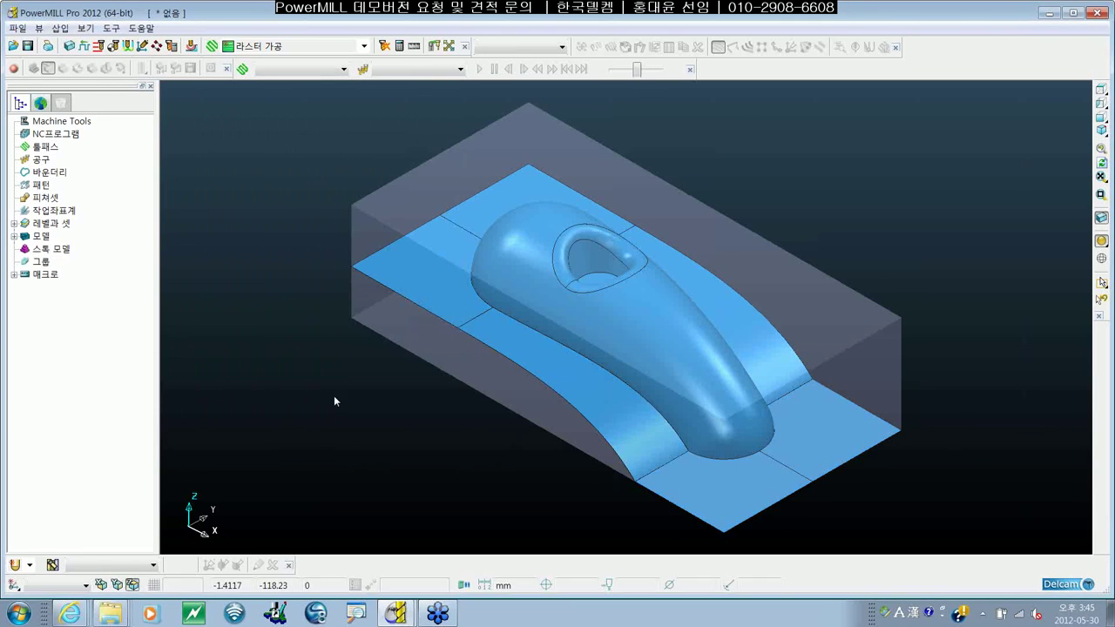